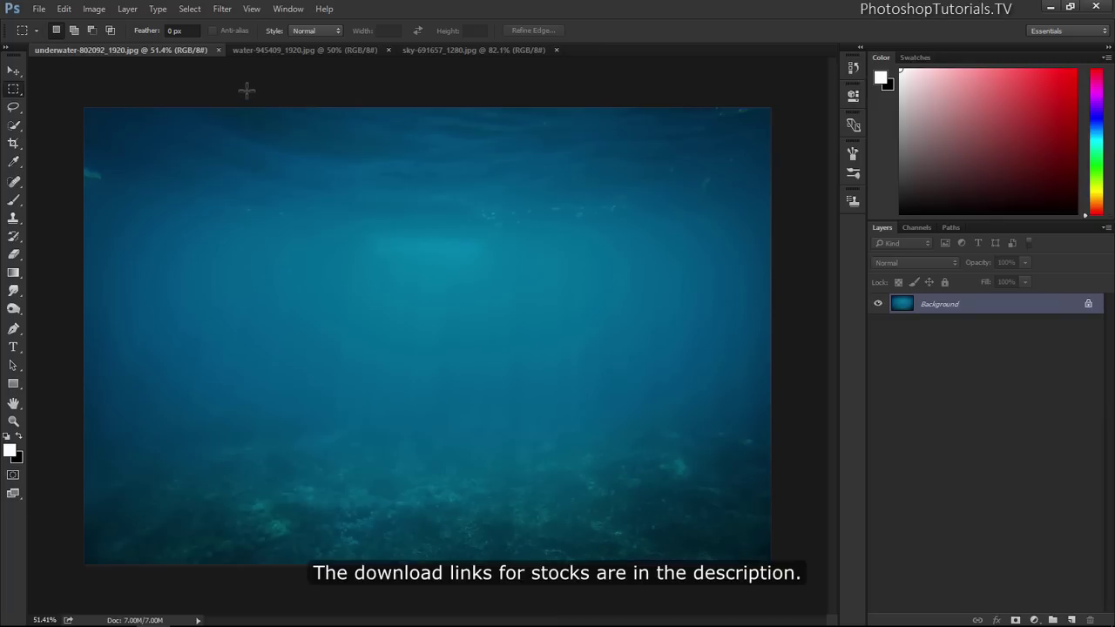
Marquee-select the ocean below the horizon in the sea photo and drag it toward the underwater image
left_click(279, 52)
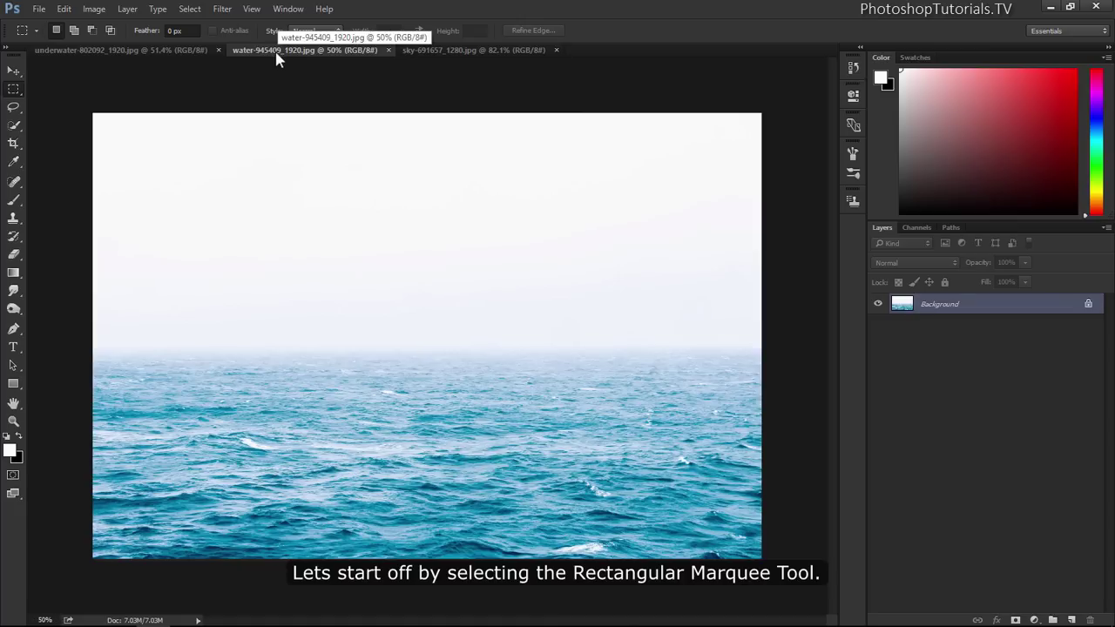
right_click(17, 90)
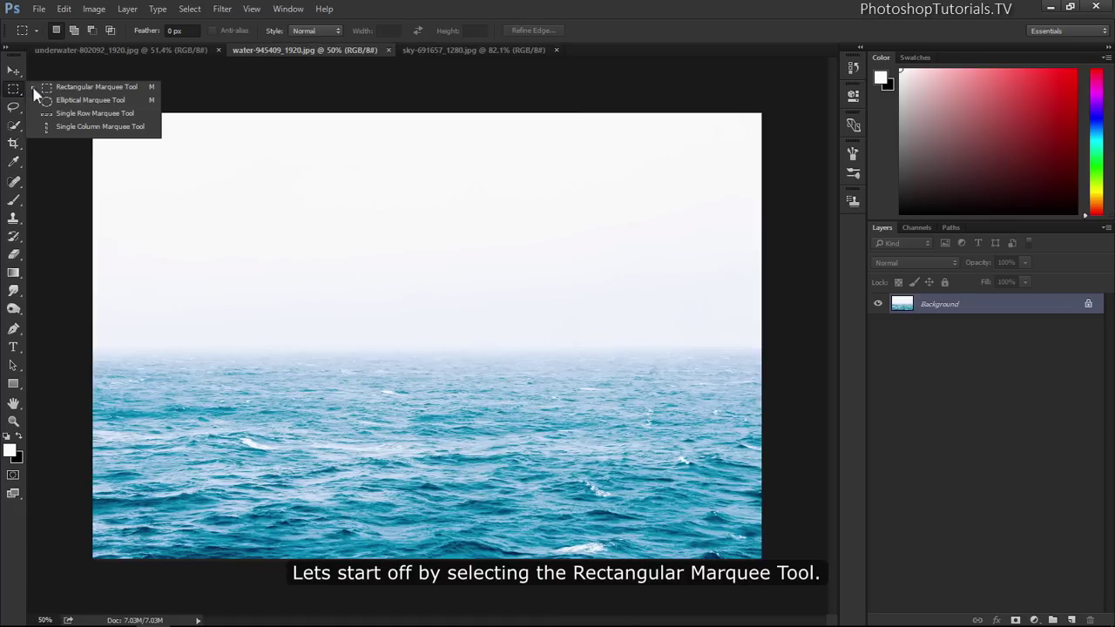
left_click(116, 90)
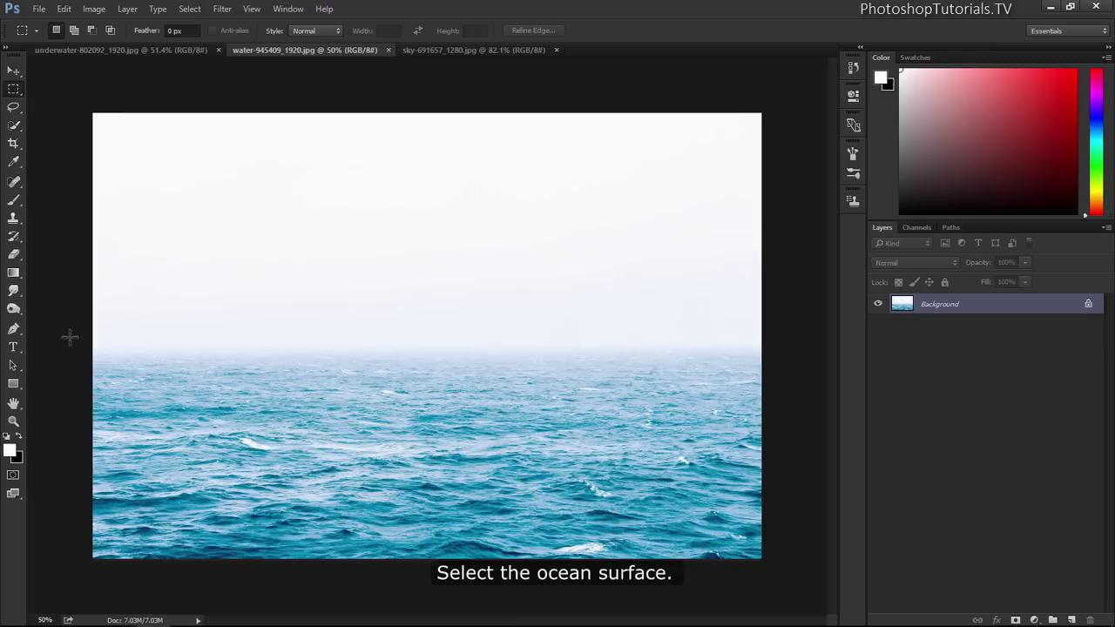
left_click_drag(82, 340, 777, 560)
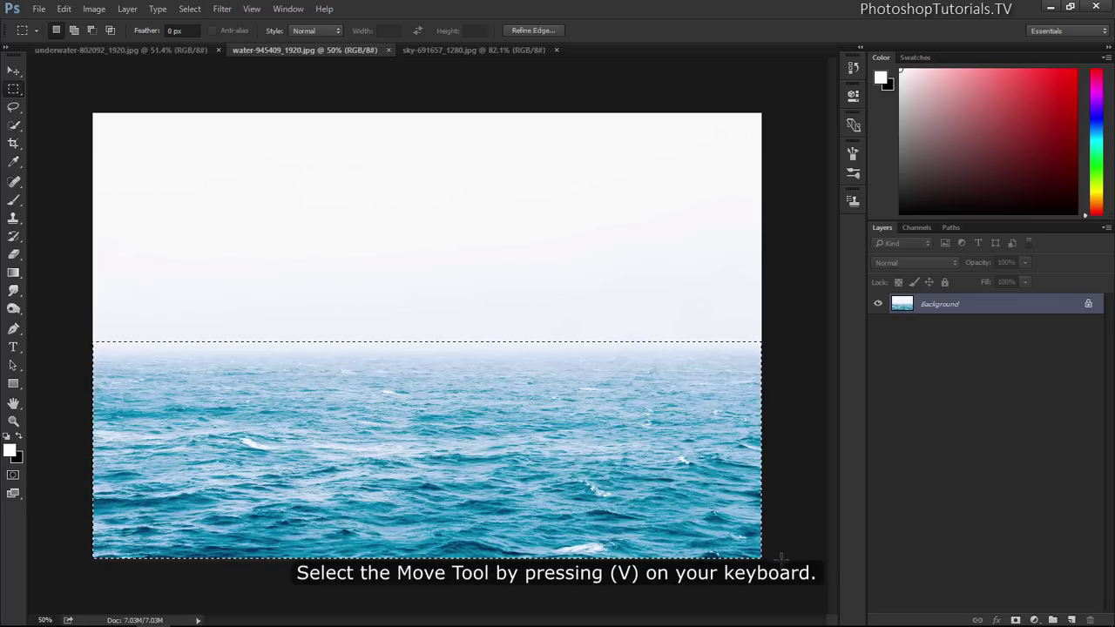
key("v")
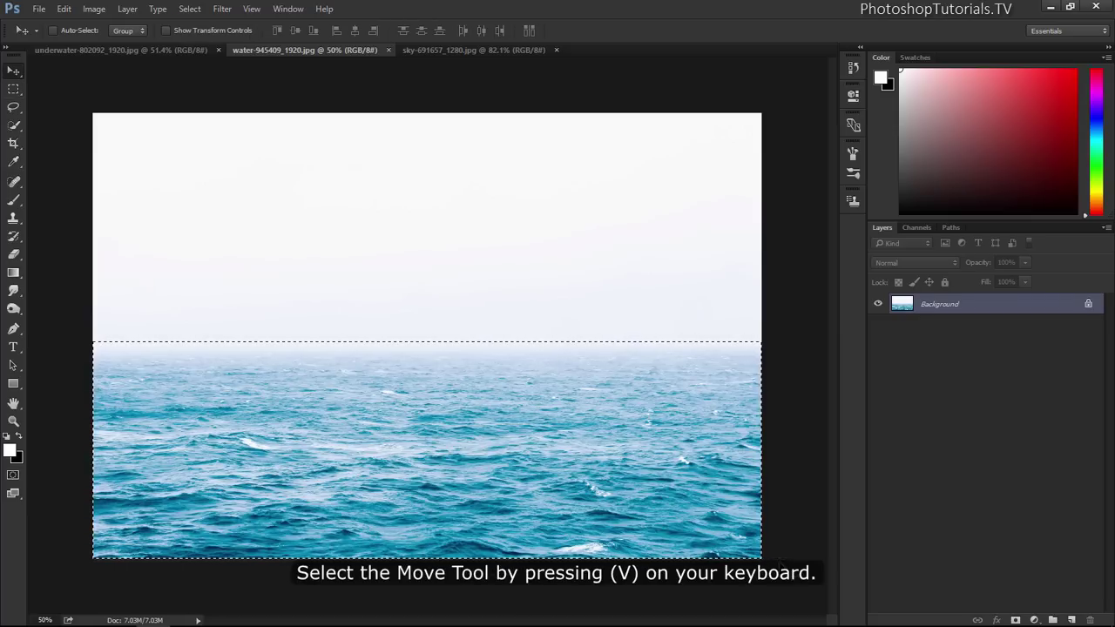
mouse_move(416, 440)
left_mouse_down()
mouse_move(233, 124)
mouse_move(396, 215)
left_mouse_up()
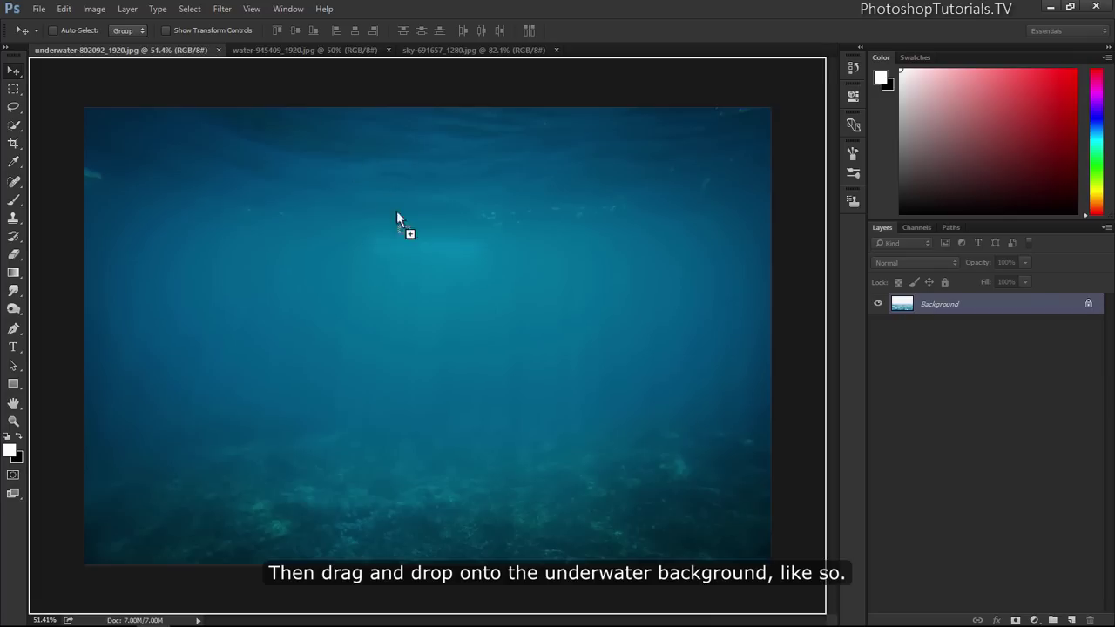
Drop the ocean as Layer 1 near the image centre and zoom out
left_click_drag(437, 296, 418, 279)
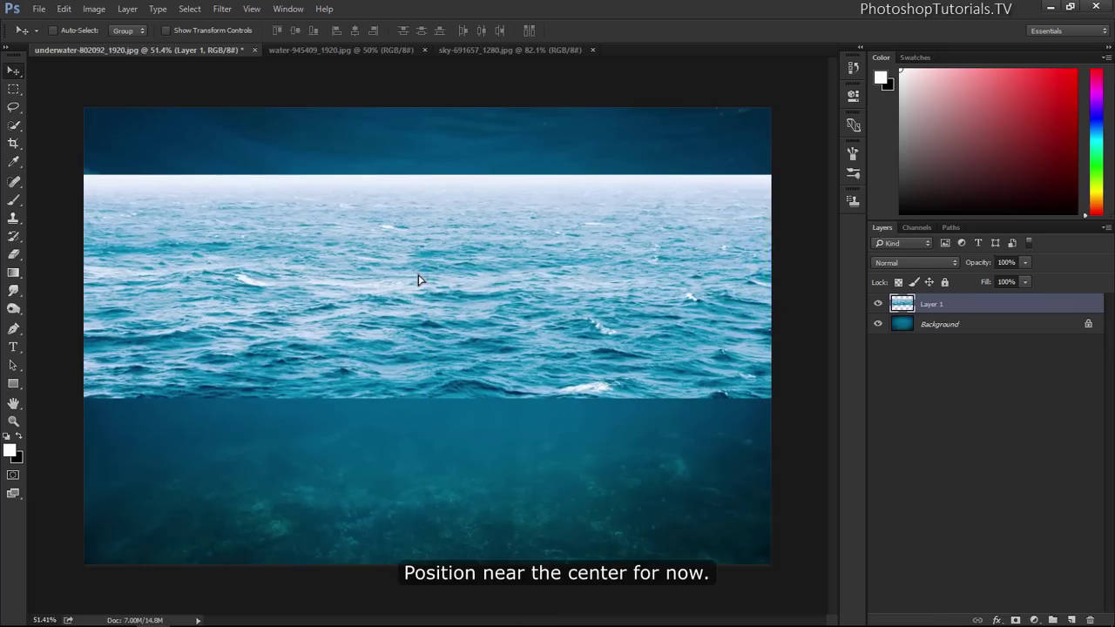
key("z")
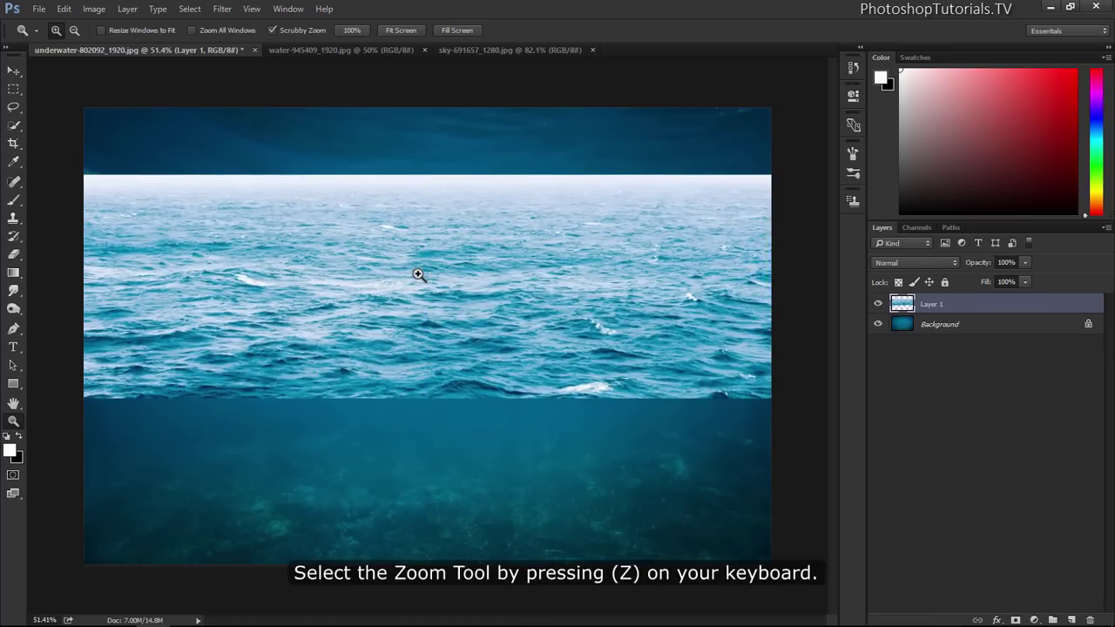
left_click_drag(418, 274, 379, 273)
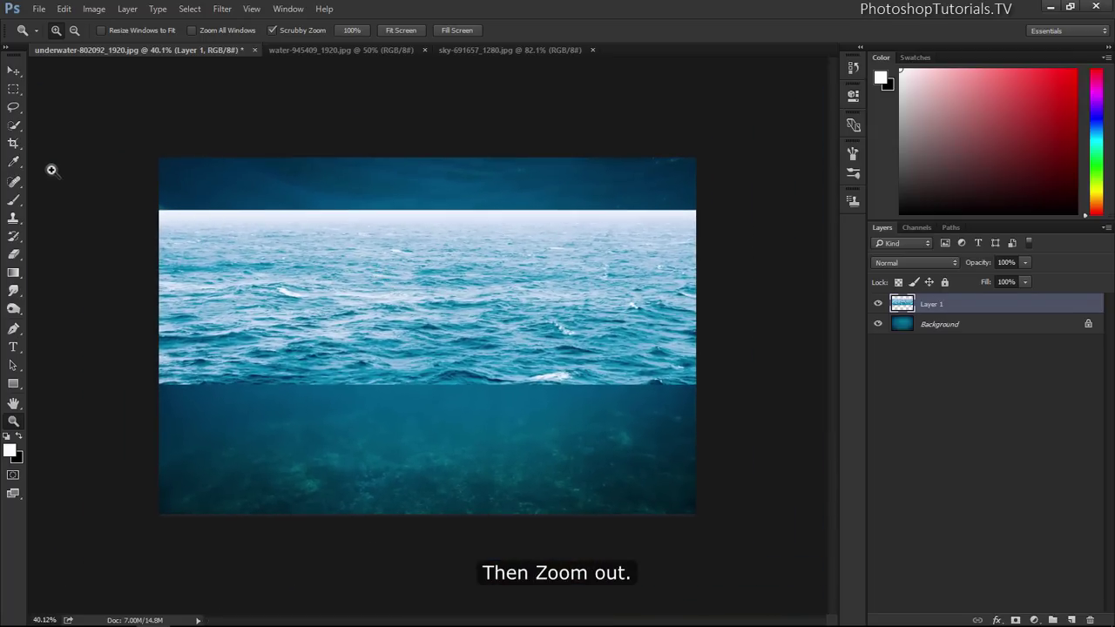
Extend the canvas upward with the Crop Tool, adding black space above the image
right_click(15, 150)
left_click(111, 139)
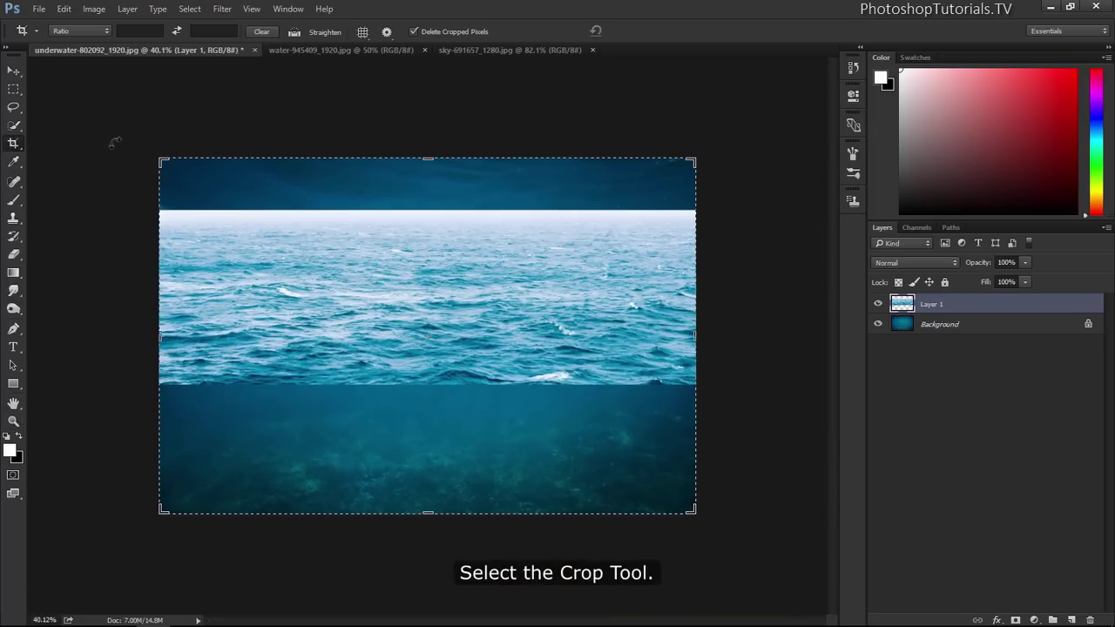
left_click_drag(428, 159, 429, 118)
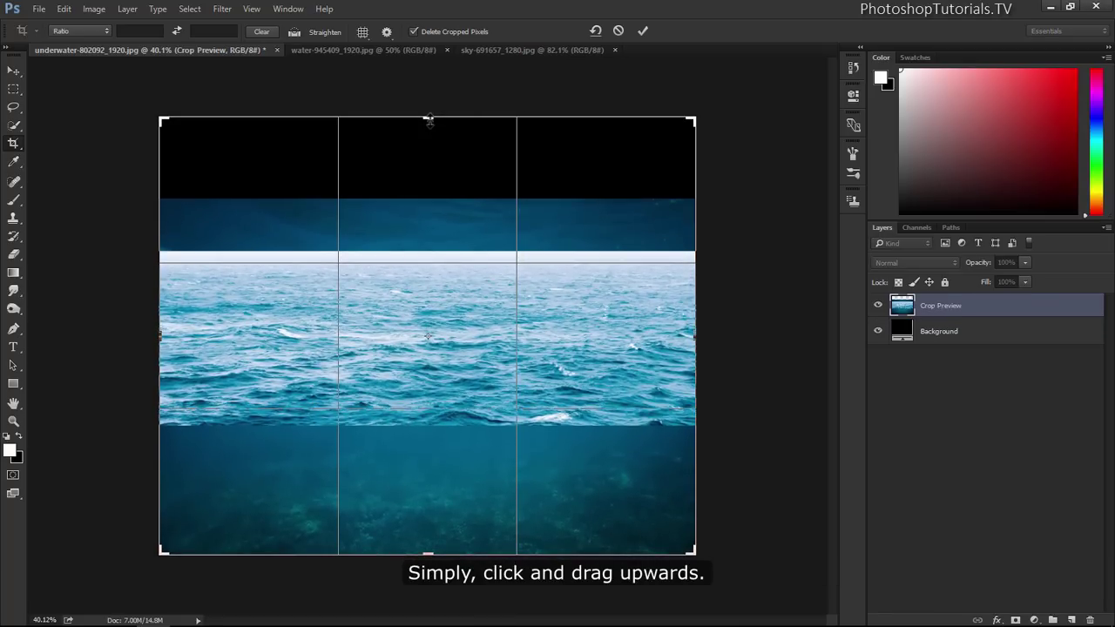
key("Return")
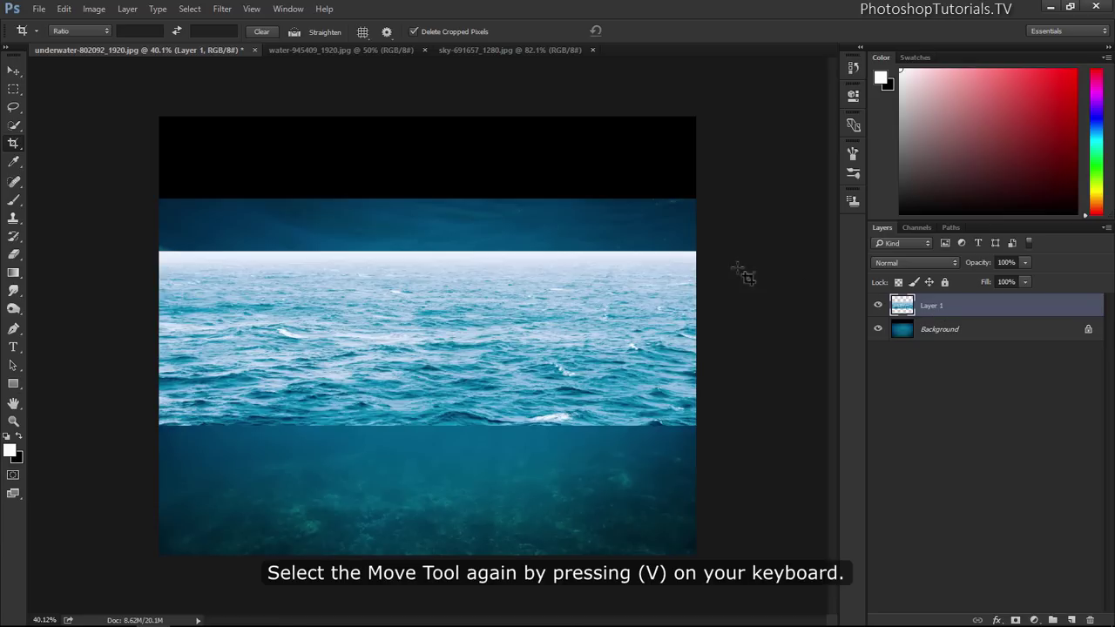
Move the ocean layer up and perspective-squash it into a thin, flat horizon band
key("v")
mouse_move(485, 362)
left_mouse_down()
mouse_move(480, 253)
mouse_move(483, 273)
left_mouse_up()
key("ctrl")
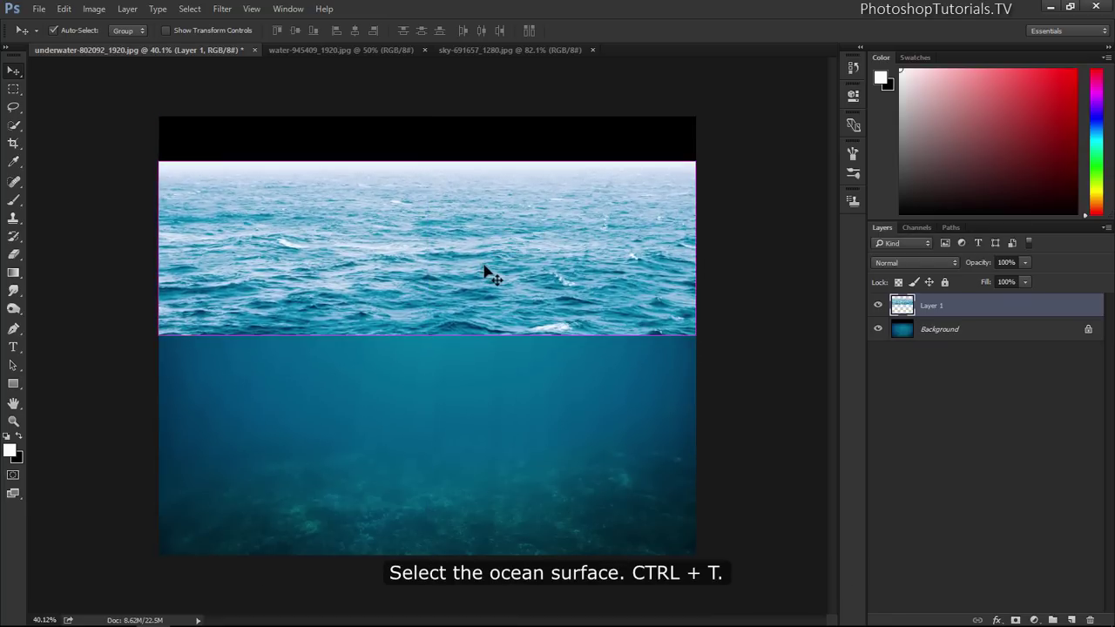
key("ctrl+t")
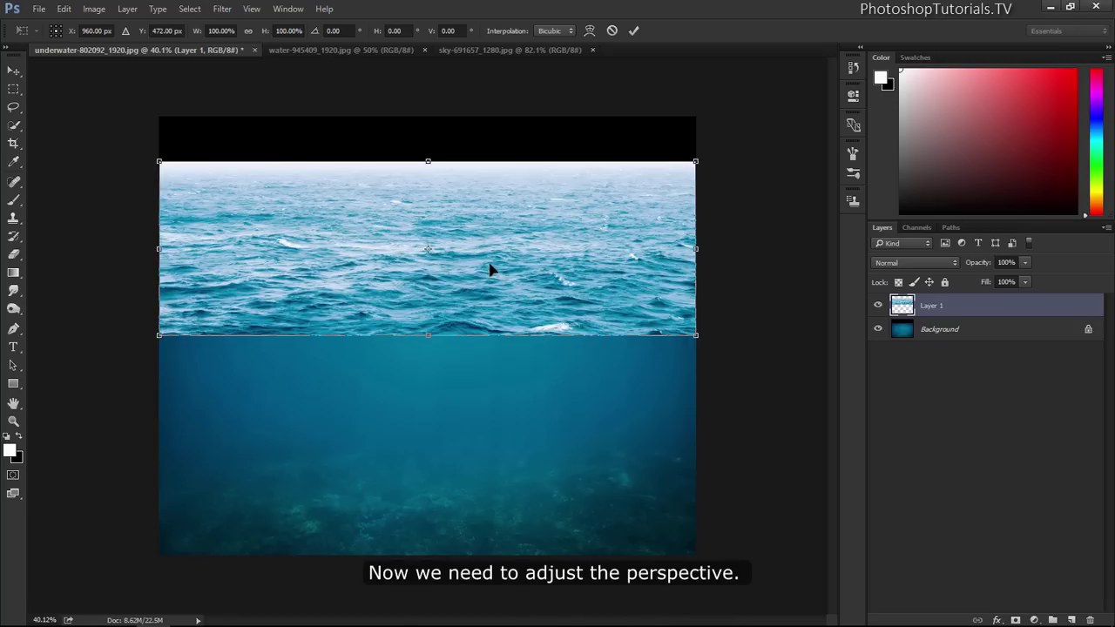
left_click_drag(696, 163, 695, 253)
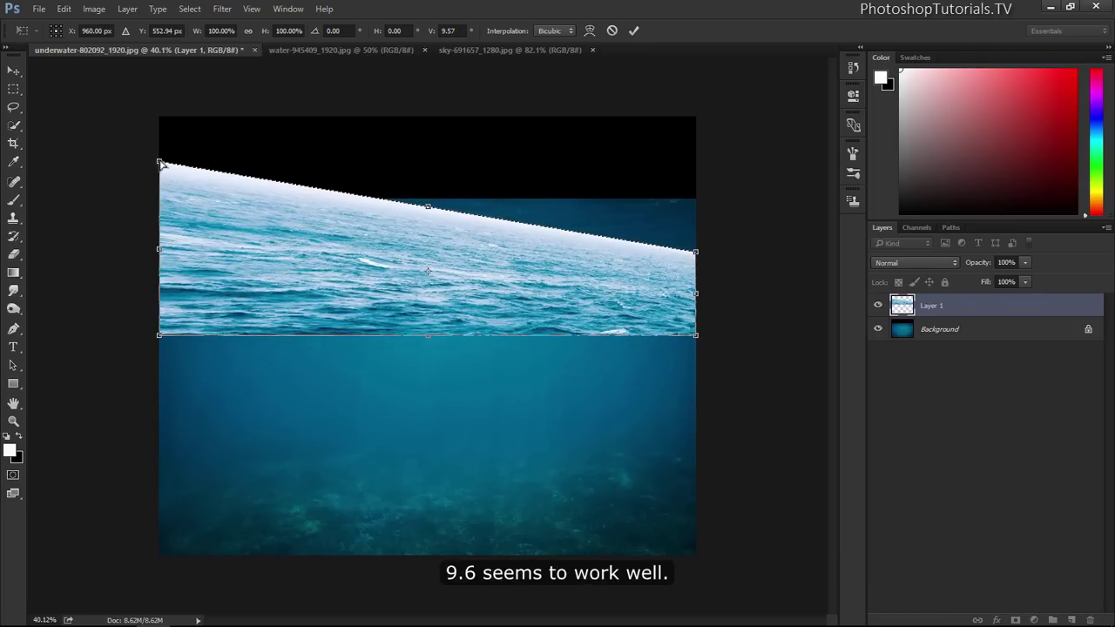
left_click_drag(160, 164, 160, 254)
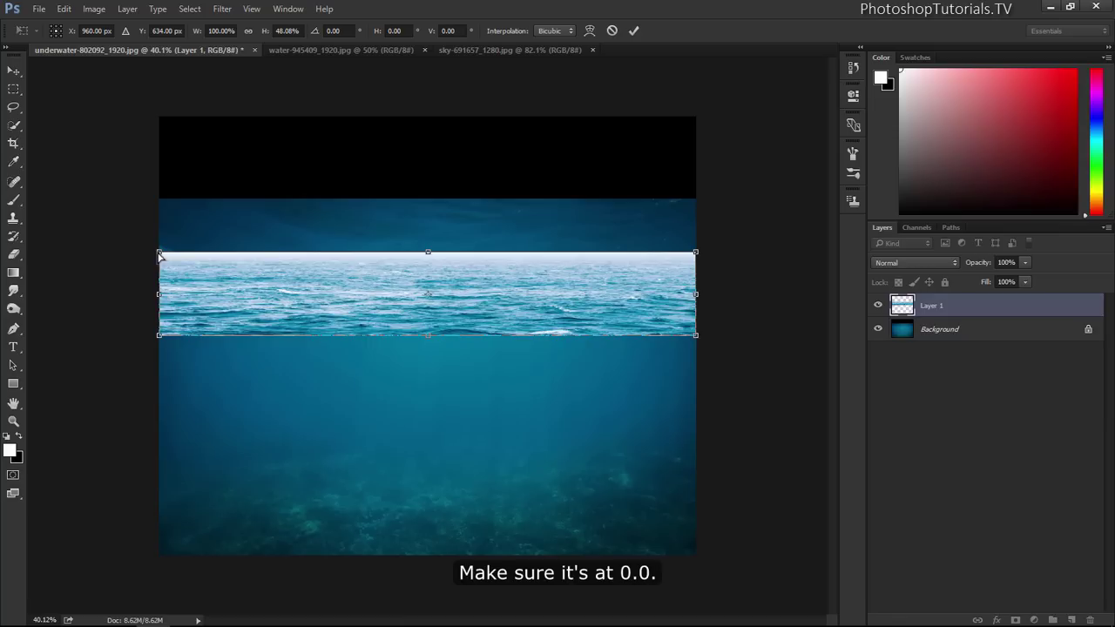
key("Return")
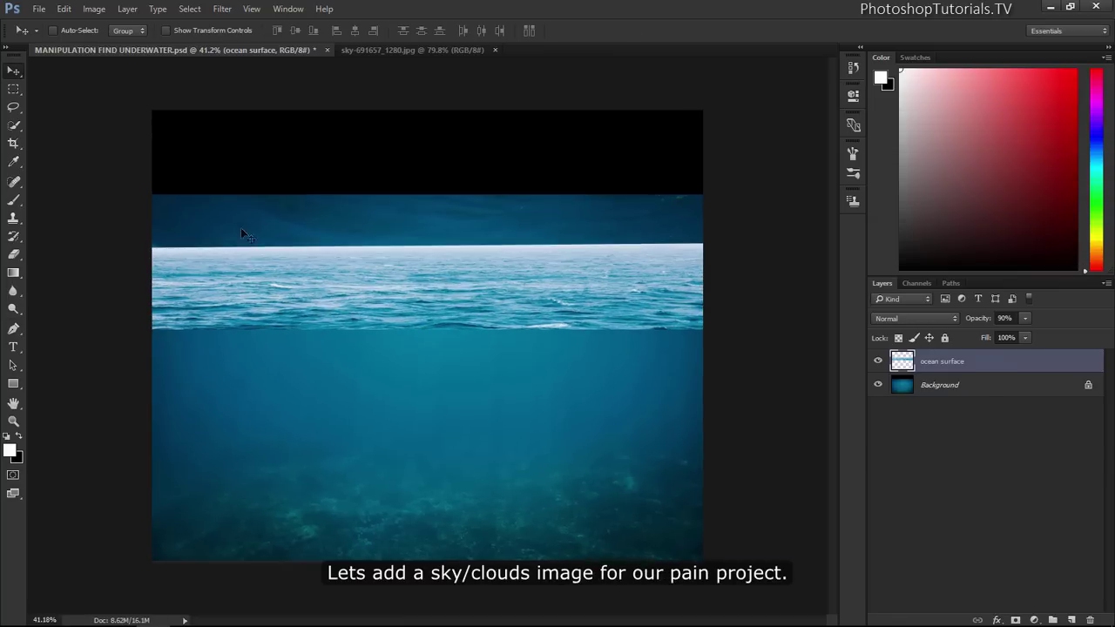
Select the cloudy sky above the tree line and drag it into the top of the main project
left_click(415, 51)
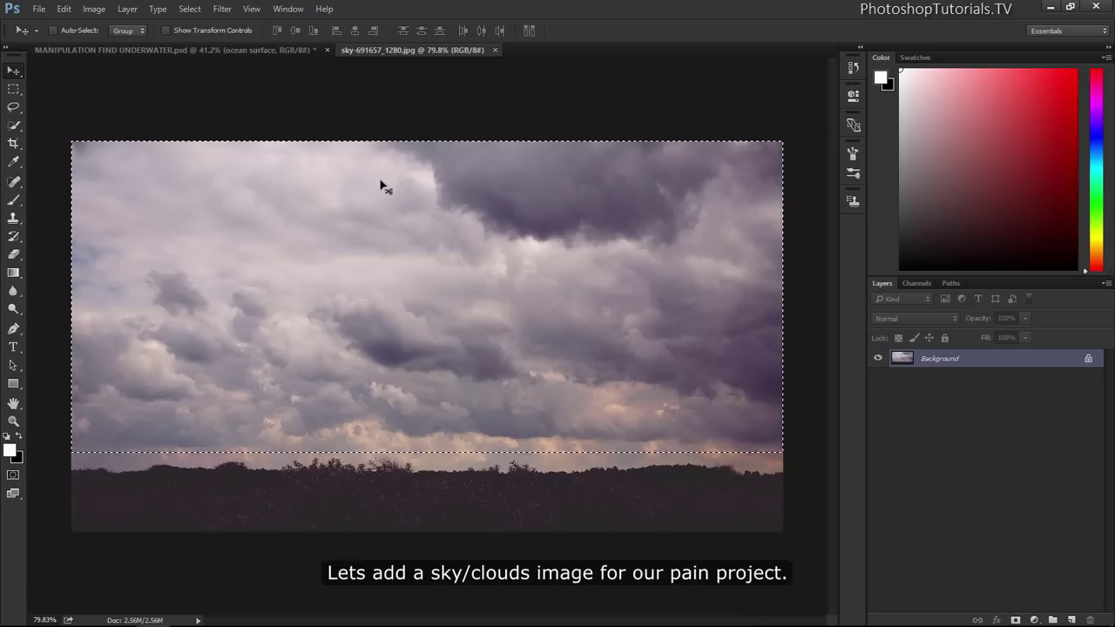
key("ctrl+d")
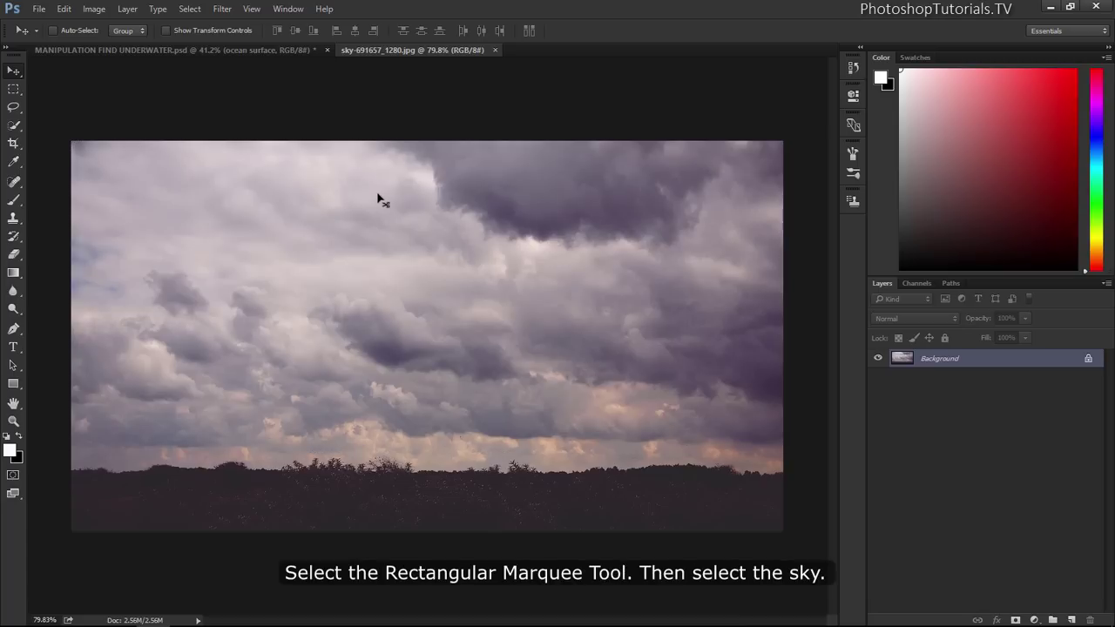
left_click(14, 89)
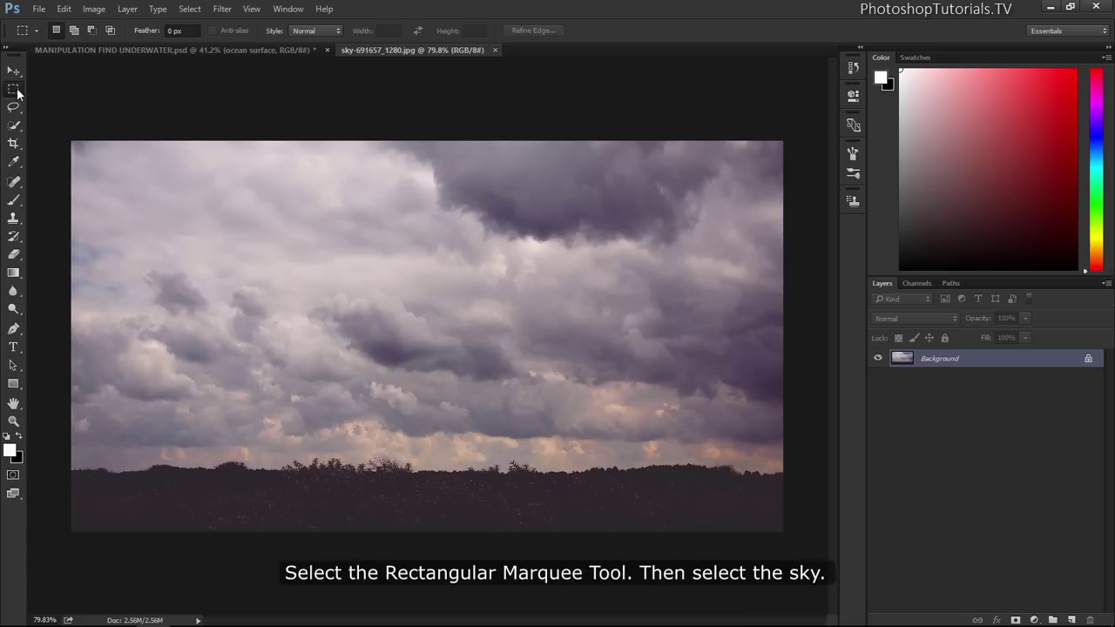
left_click_drag(58, 124, 803, 455)
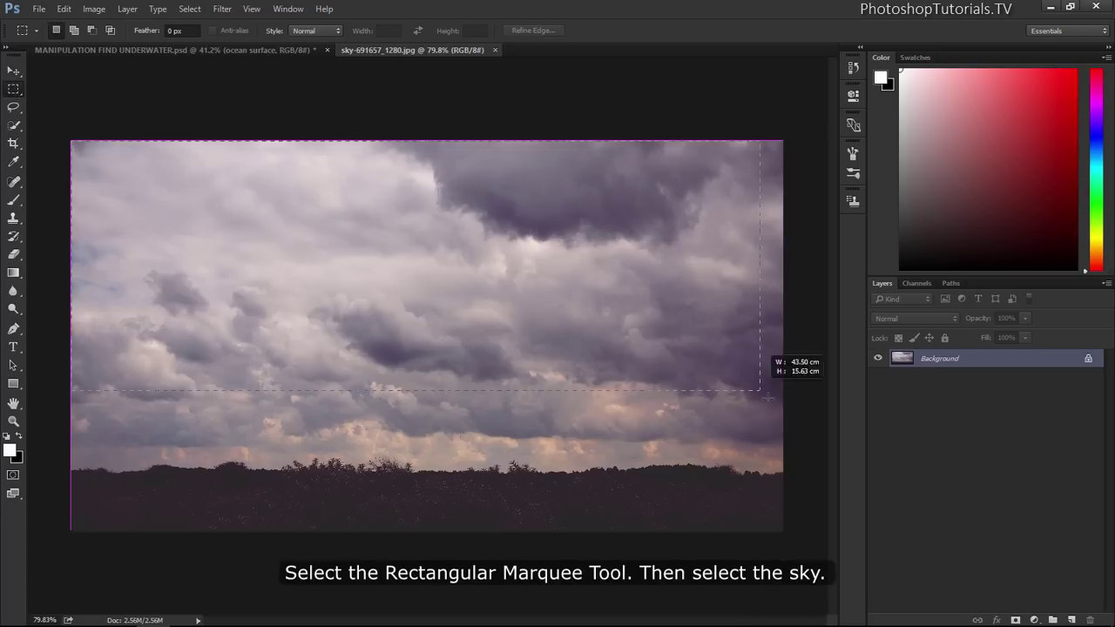
left_click_drag(803, 455, 800, 450)
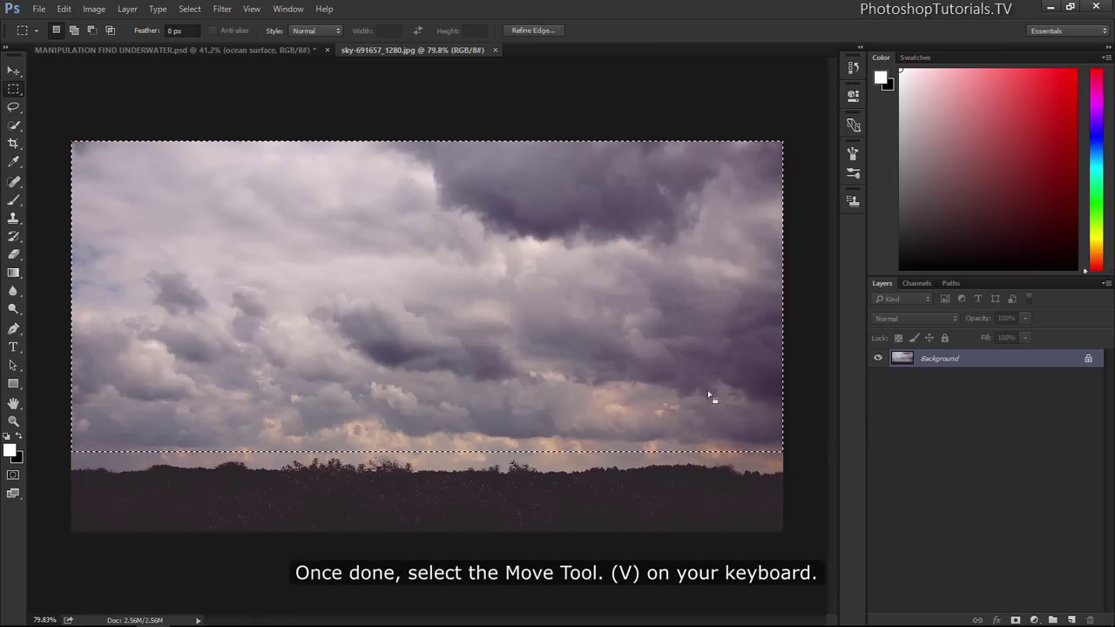
key("v")
mouse_move(535, 278)
left_mouse_down()
mouse_move(230, 55)
mouse_move(390, 124)
left_mouse_up()
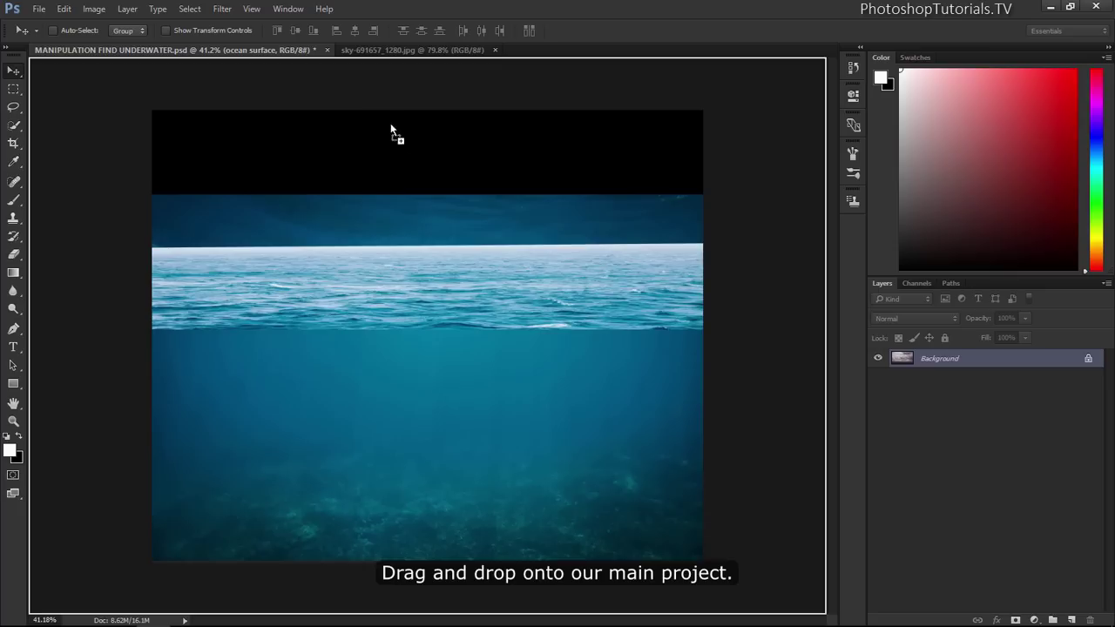
mouse_move(374, 181)
left_mouse_down()
mouse_move(410, 169)
mouse_move(412, 181)
left_mouse_up()
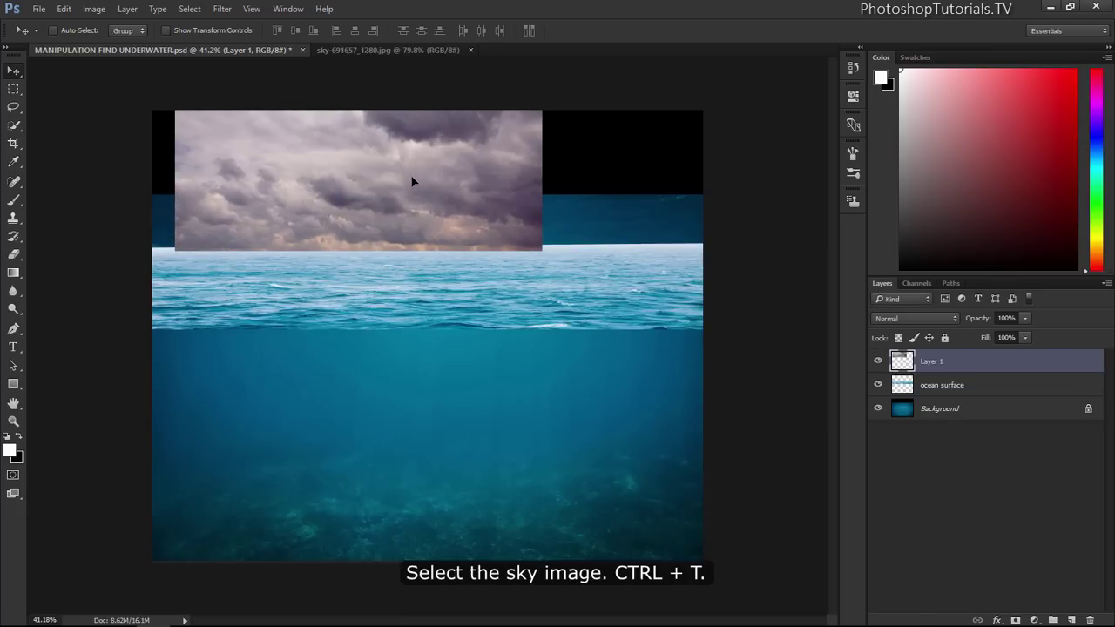
Flip the sky horizontally and enlarge it to span the canvas width
key("ctrl+t")
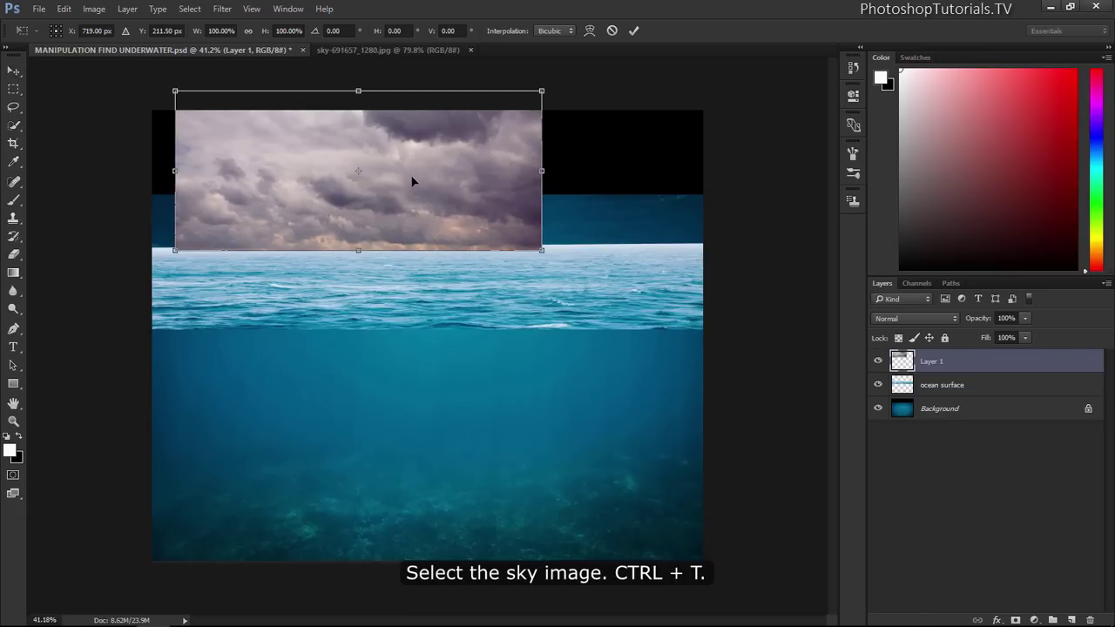
right_click(413, 181)
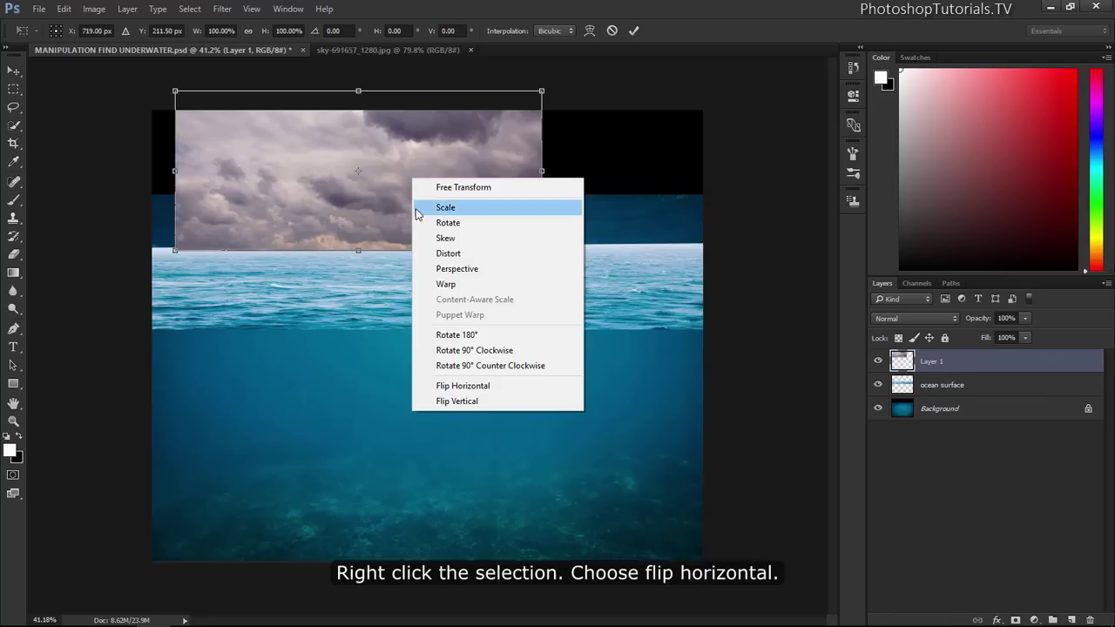
left_click(462, 386)
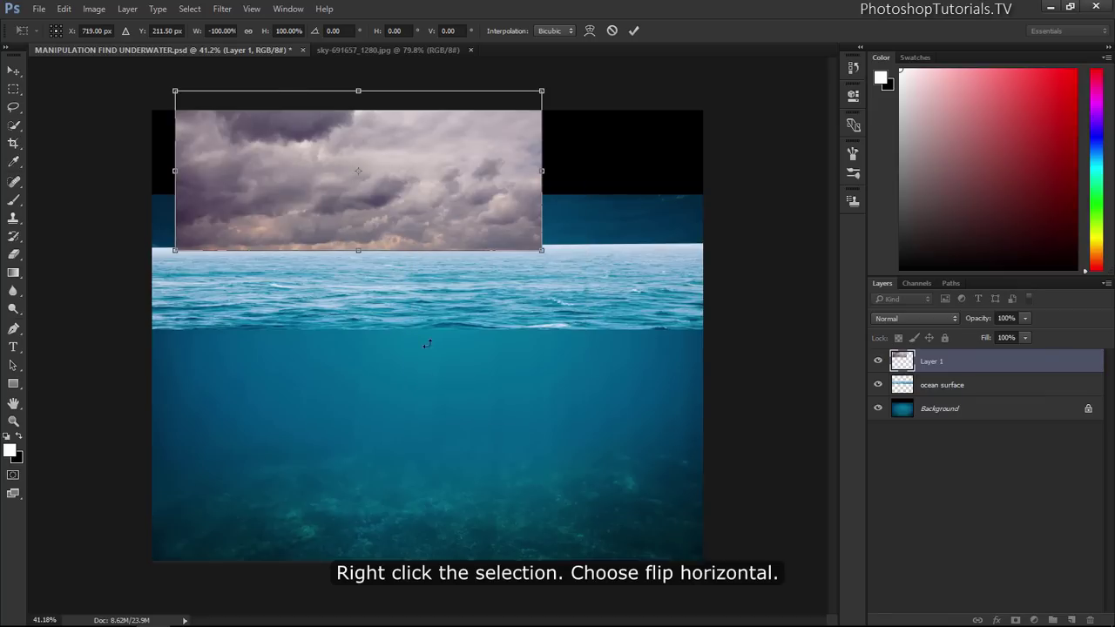
mouse_move(435, 212)
left_mouse_down()
mouse_move(433, 225)
mouse_move(415, 218)
left_mouse_up()
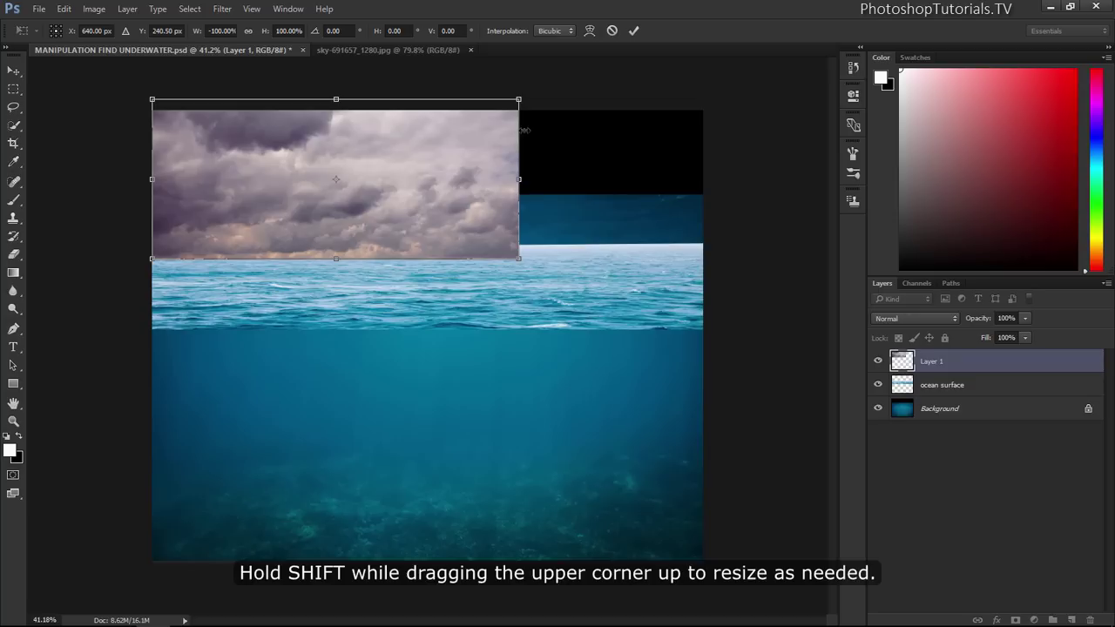
left_click_drag(526, 94, 712, 31)
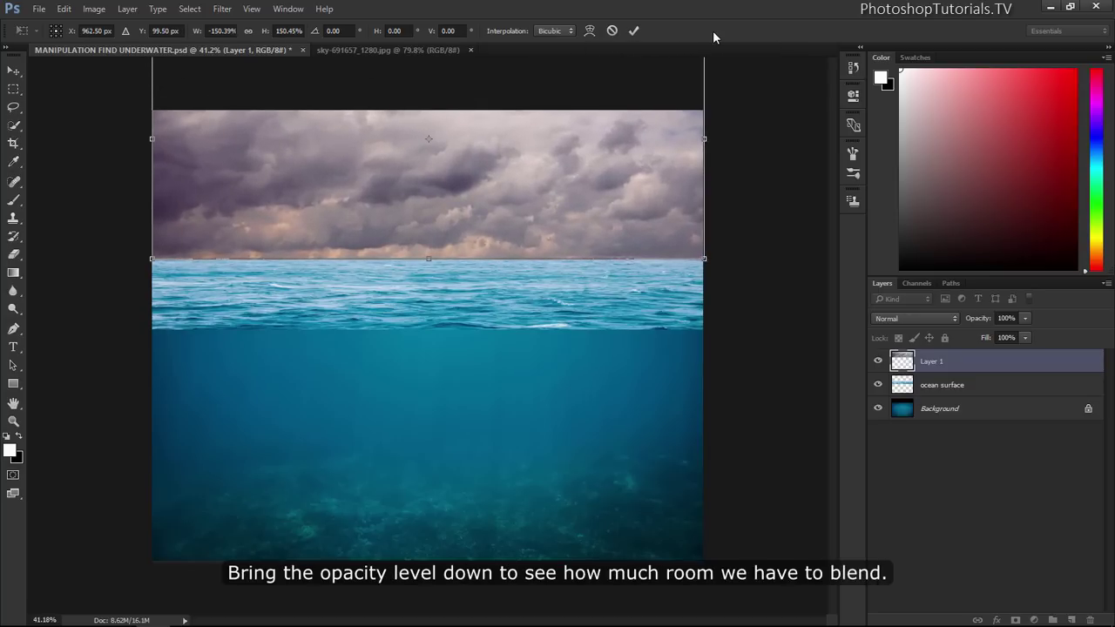
Align the sky's lower edge with the ocean horizon, leaving it at 100% opacity
left_click_drag(988, 322, 973, 319)
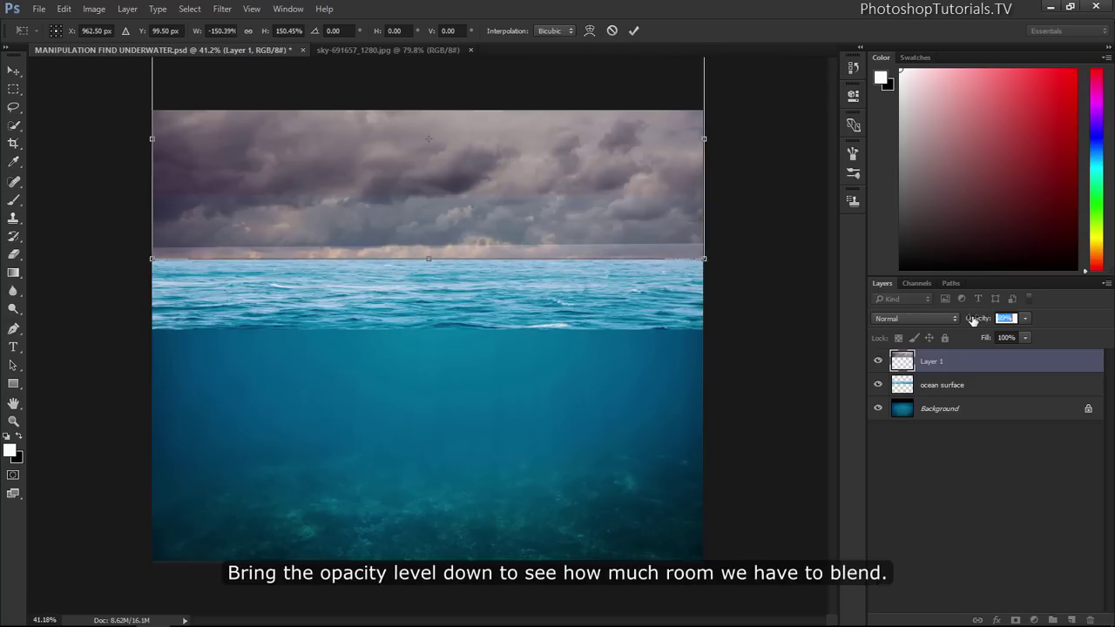
left_click_drag(671, 221, 671, 213)
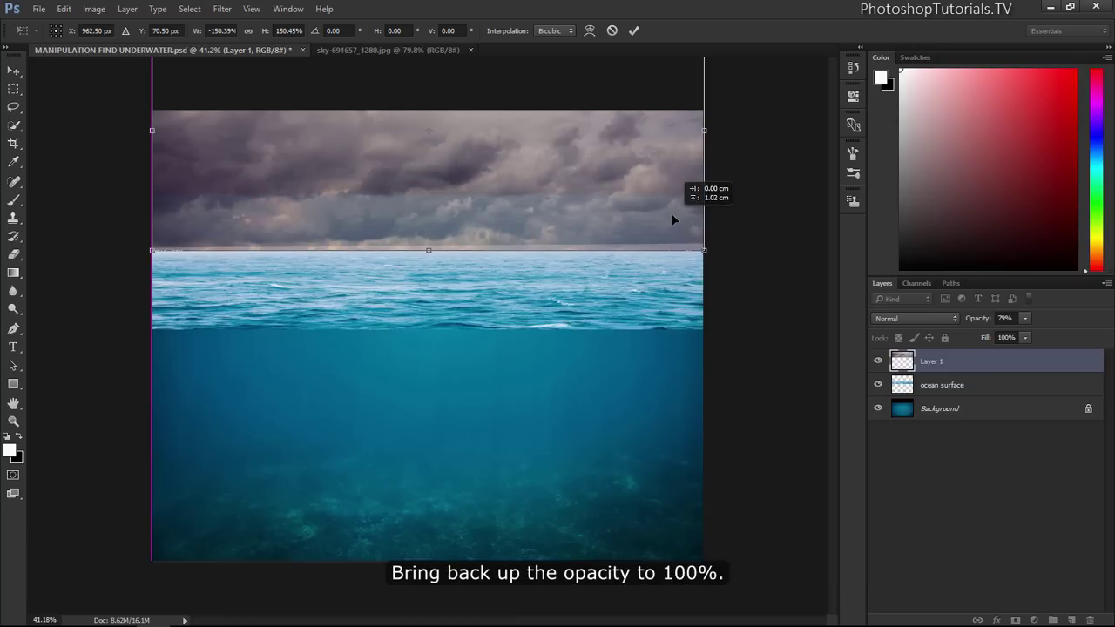
left_click_drag(974, 322, 997, 322)
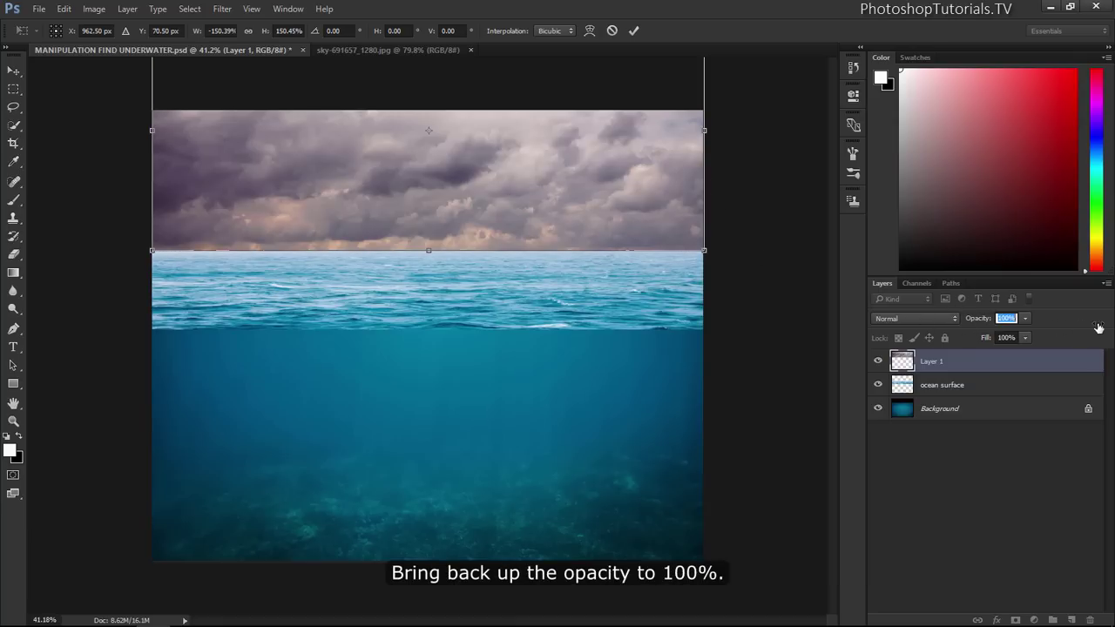
key("Return")
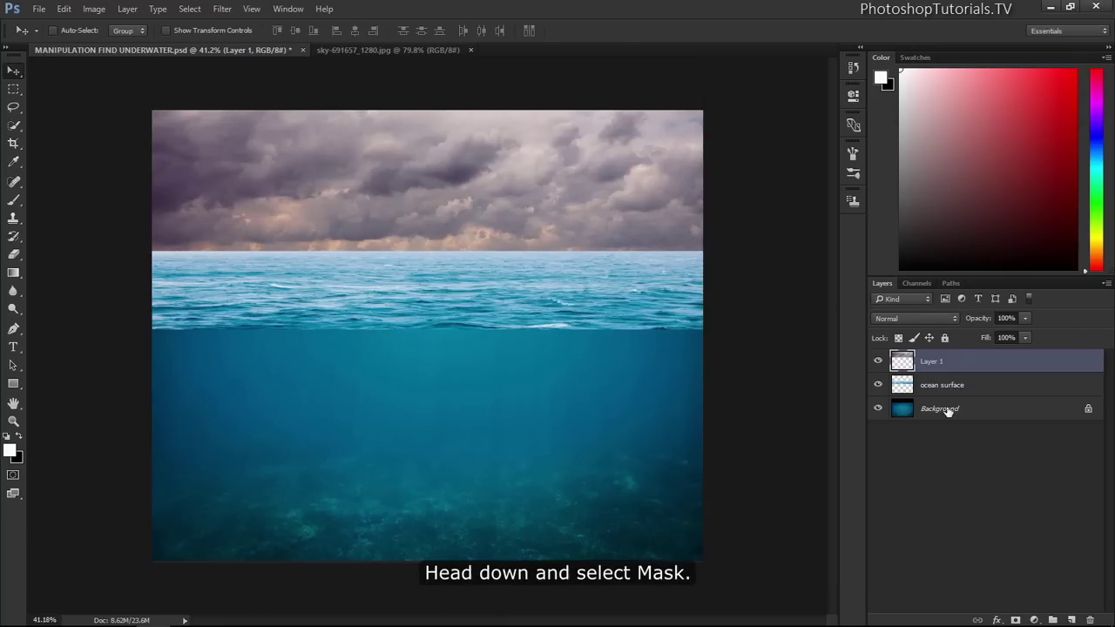
Add a layer mask to the sky and brush a straight black stroke along the horizon seam
left_click(1015, 619)
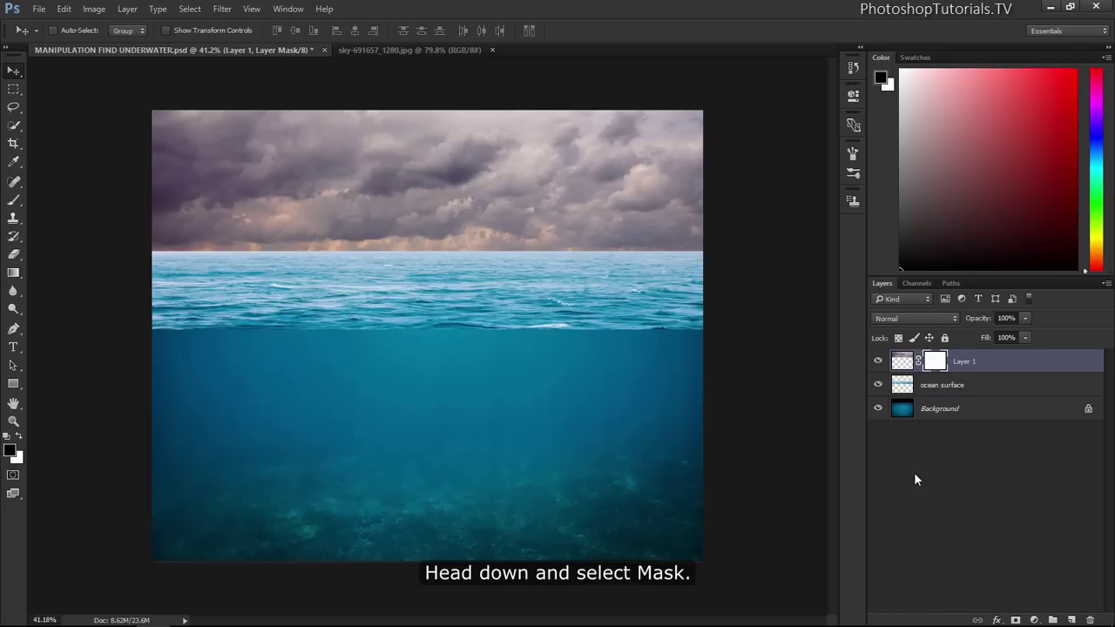
key("b")
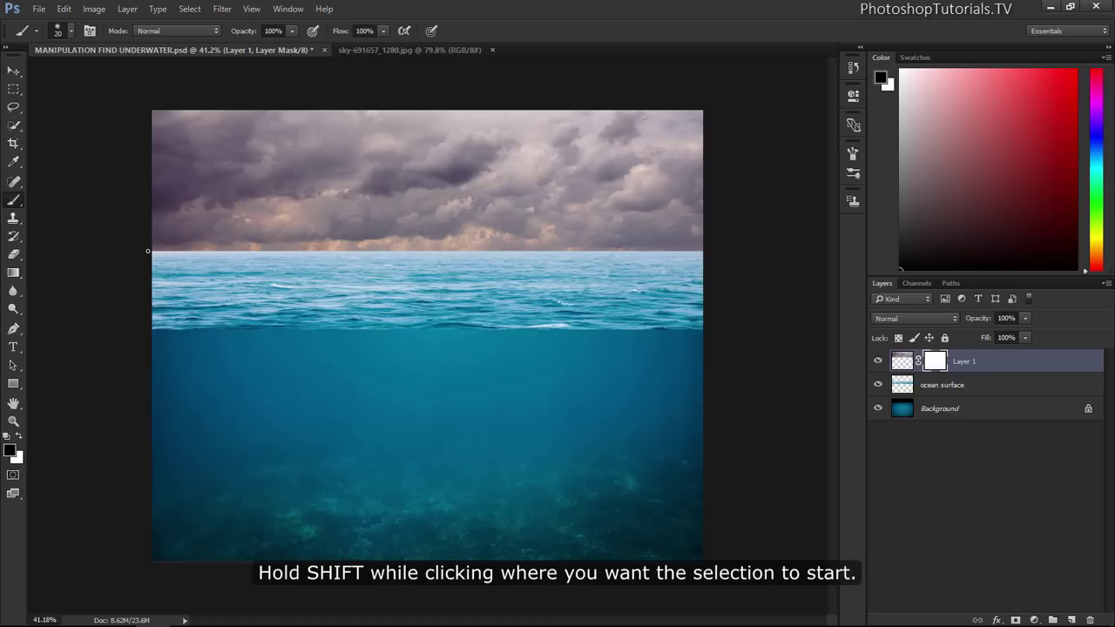
left_click(707, 251, "shift")
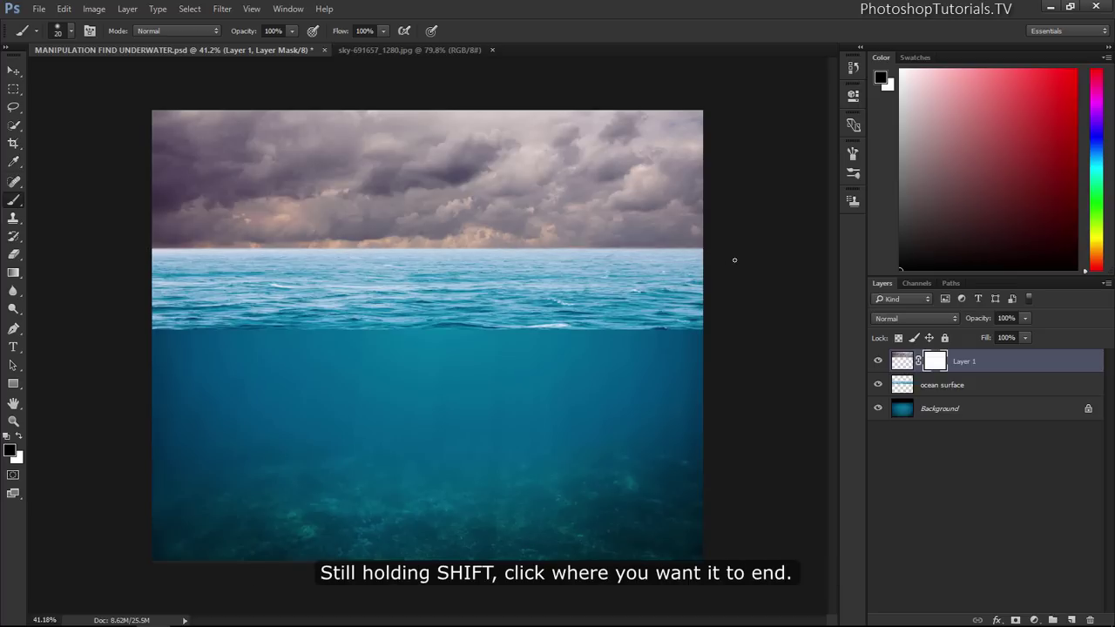
left_click(914, 413)
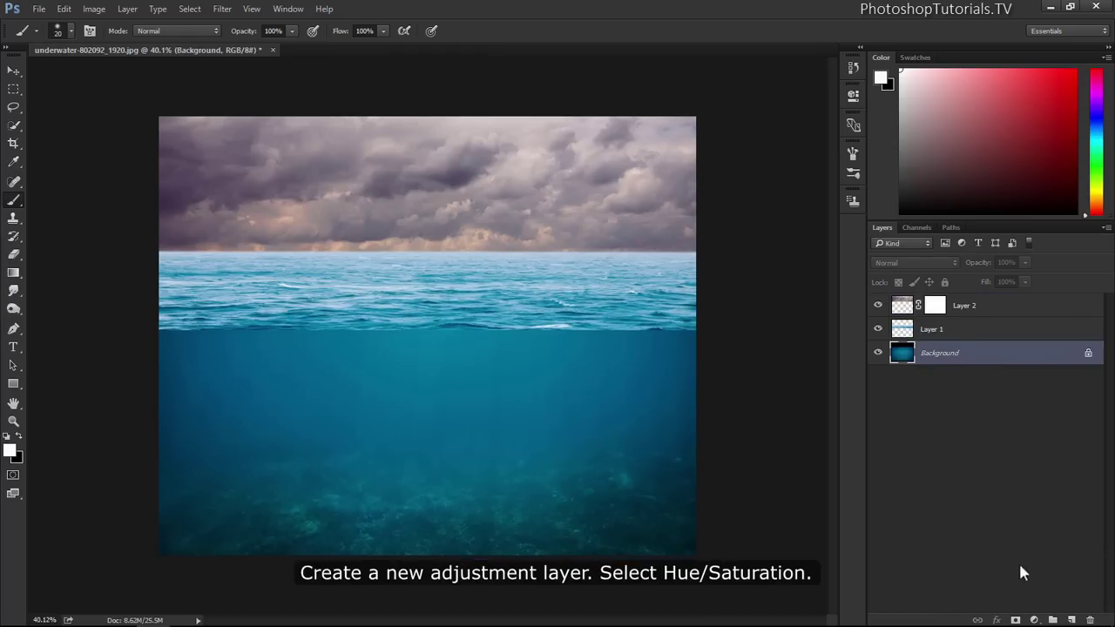
Add a Hue/Saturation adjustment clipped to the Background with Lightness -20
left_click(1033, 620)
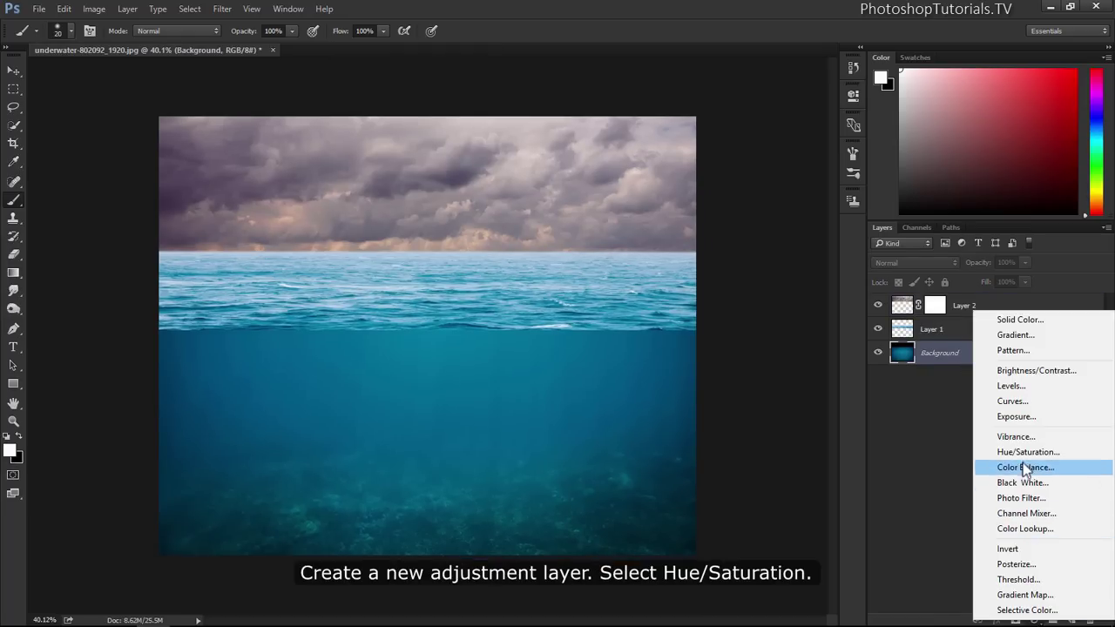
left_click(981, 451)
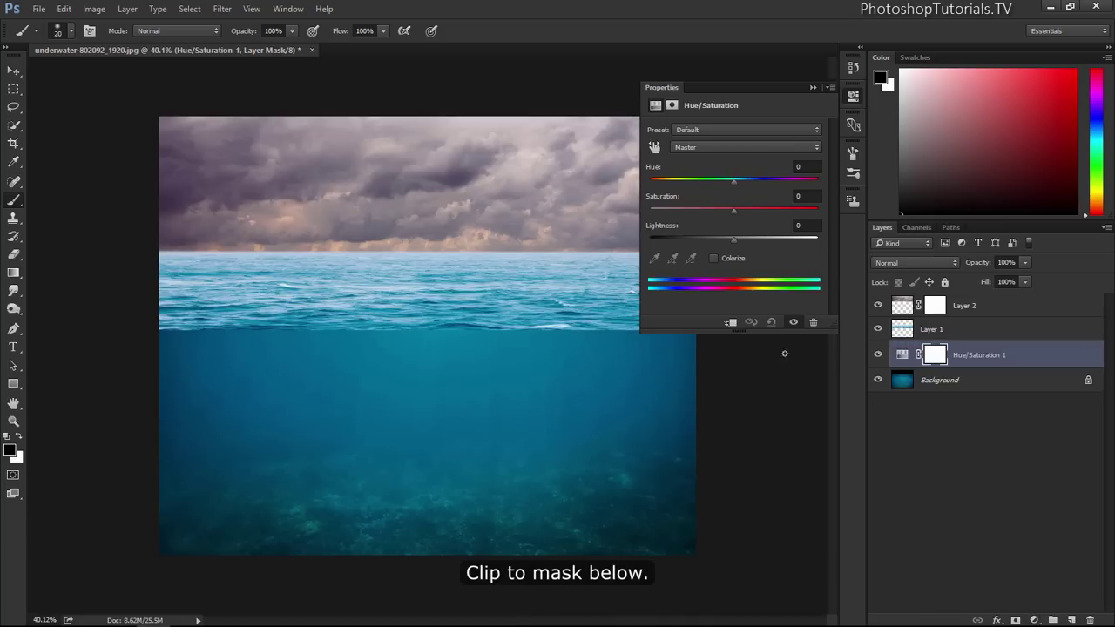
left_click(732, 324)
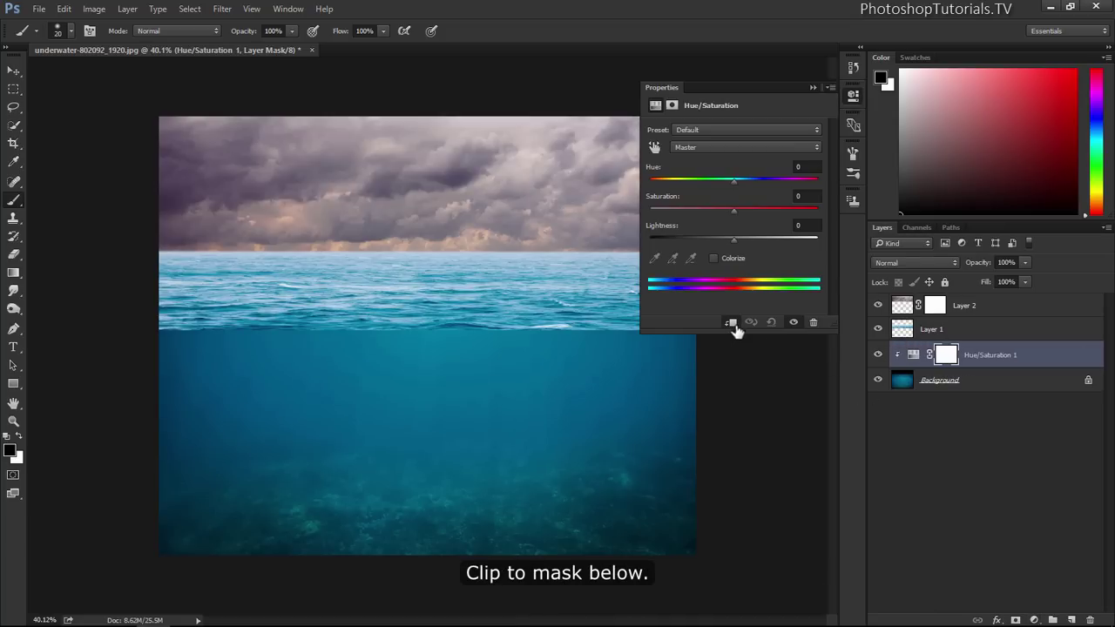
left_click(797, 226)
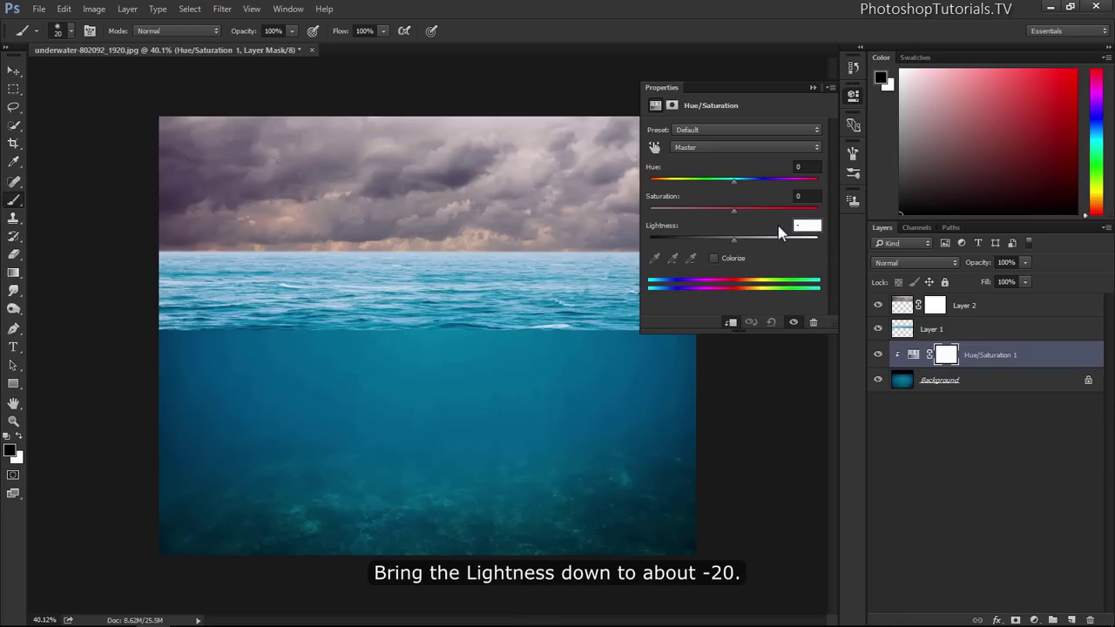
type("20")
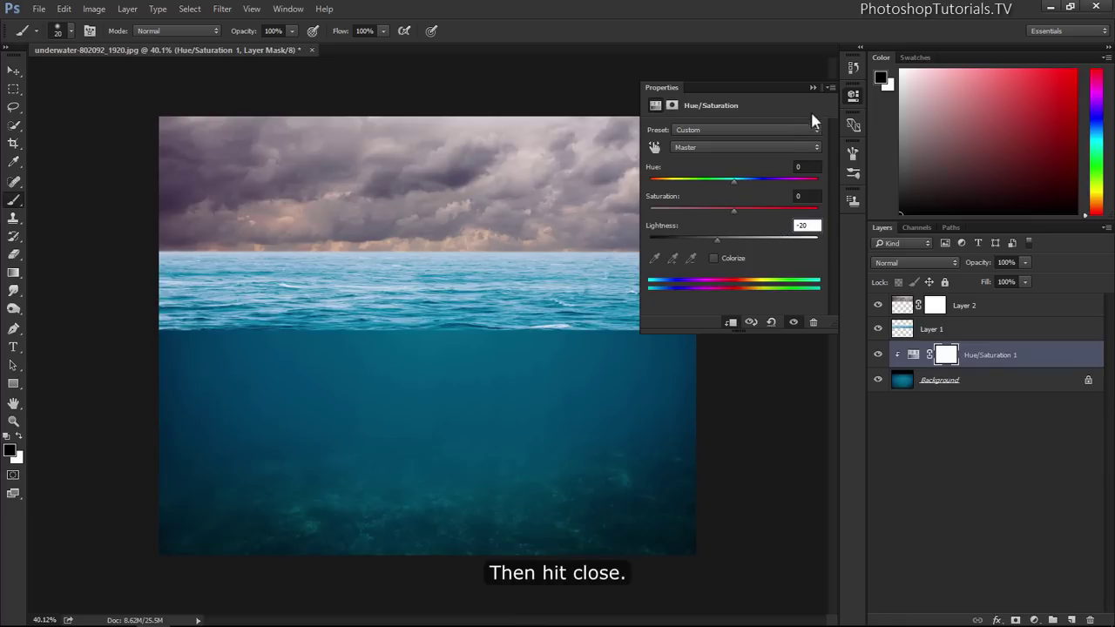
left_click(811, 83)
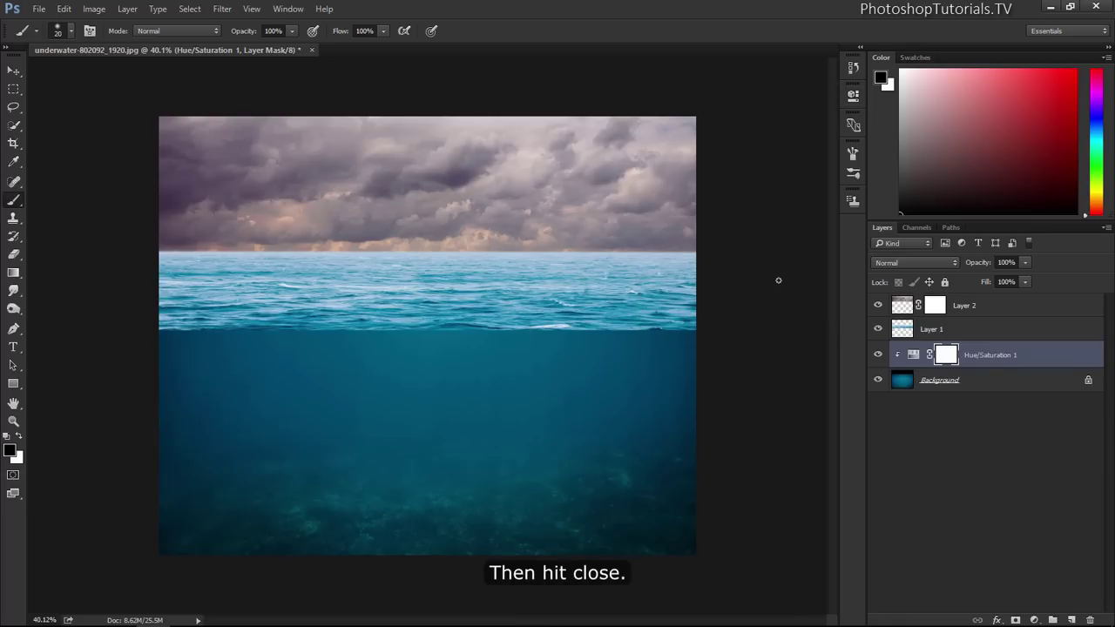
left_click(940, 331)
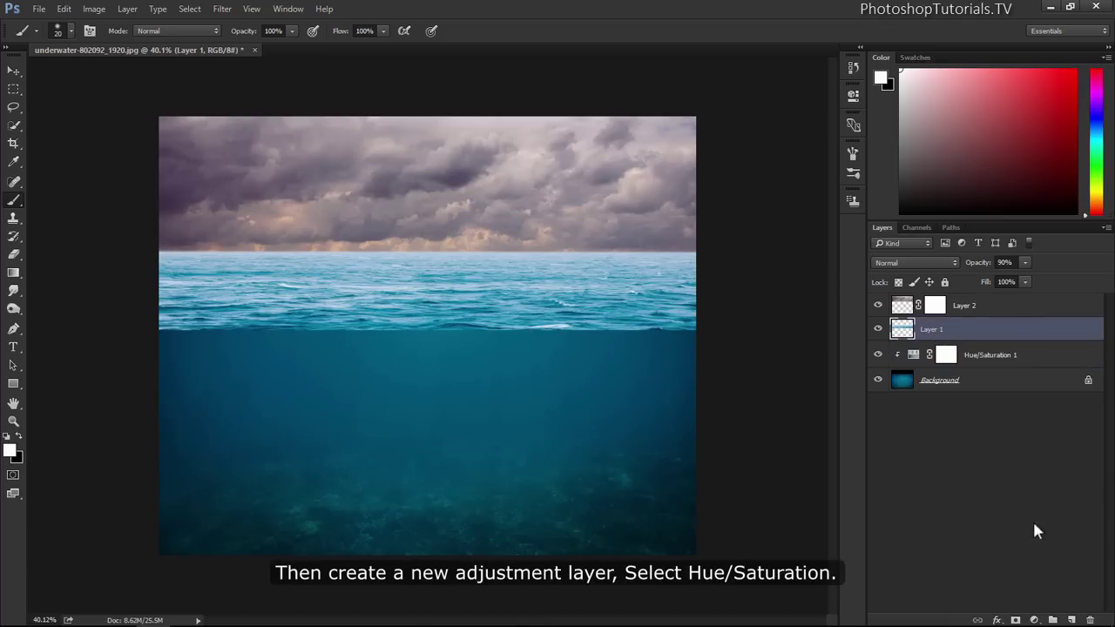
Add a Hue/Saturation adjustment clipped to Layer 1 with Lightness about -30
left_click(1036, 618)
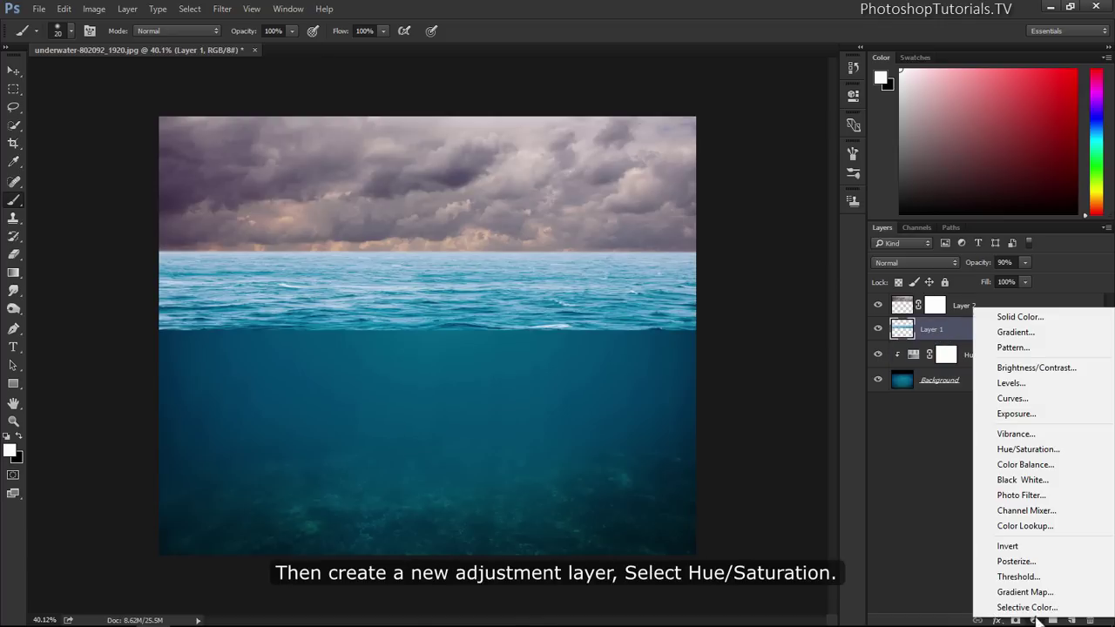
left_click(1036, 452)
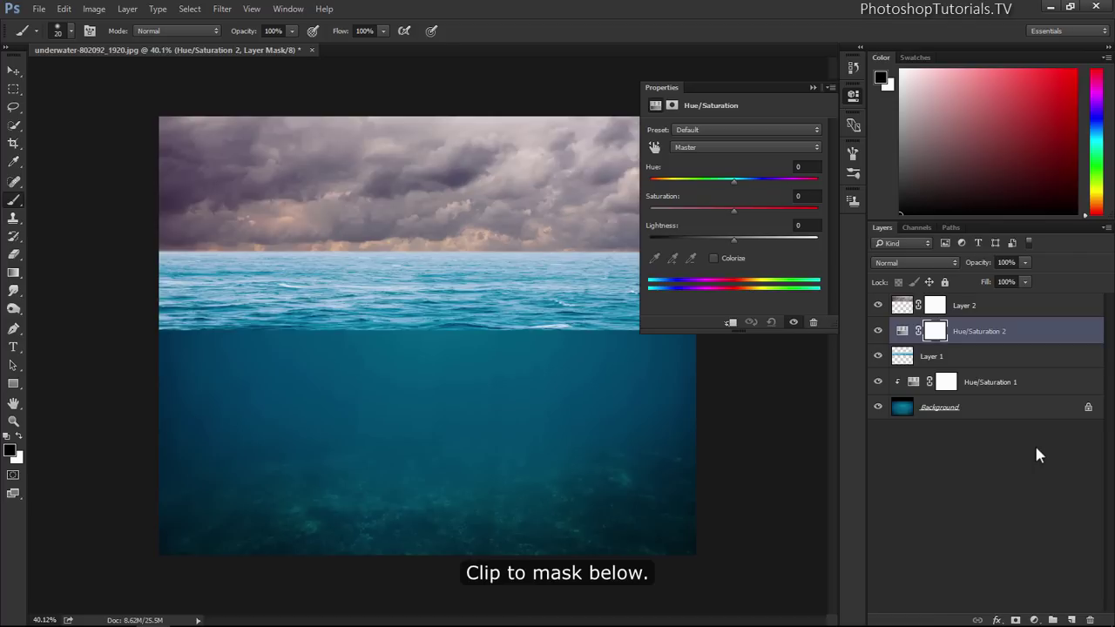
left_click(729, 324)
left_click_drag(734, 249, 708, 240)
left_click(812, 86)
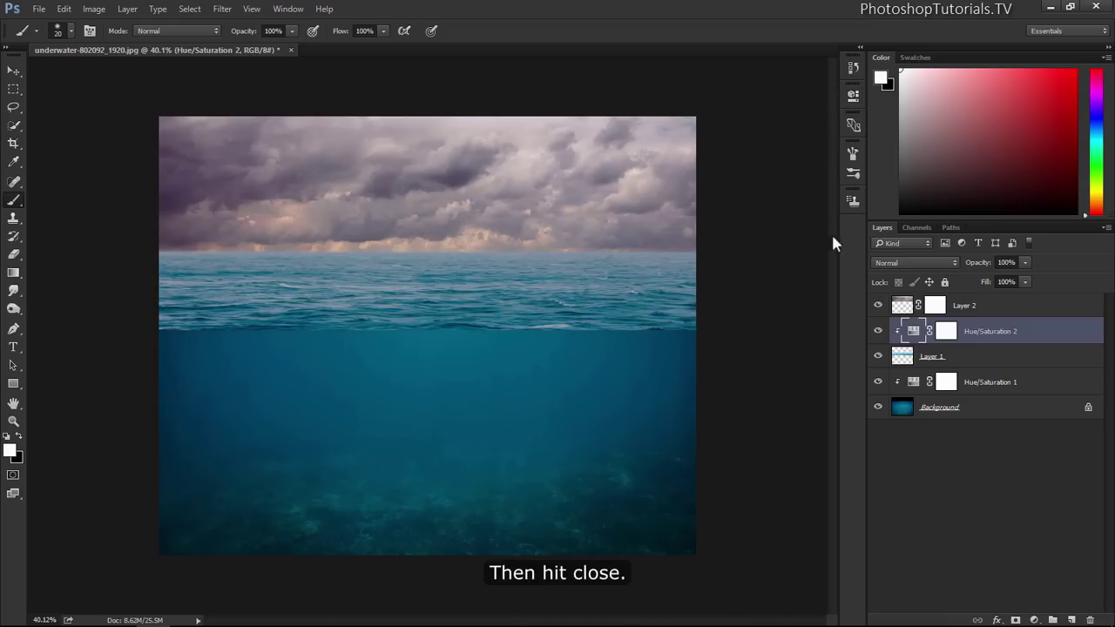
left_click(902, 307)
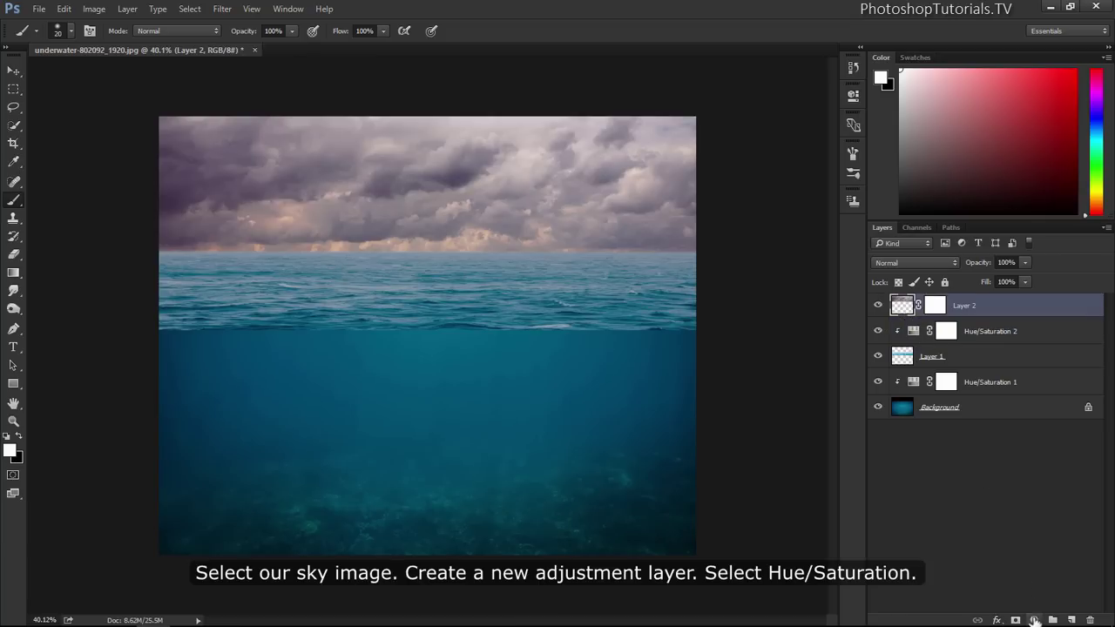
Clip a Hue/Saturation adjustment to the sky layer, Layer 2, with Lightness -25
left_click(1034, 620)
left_click(1029, 446)
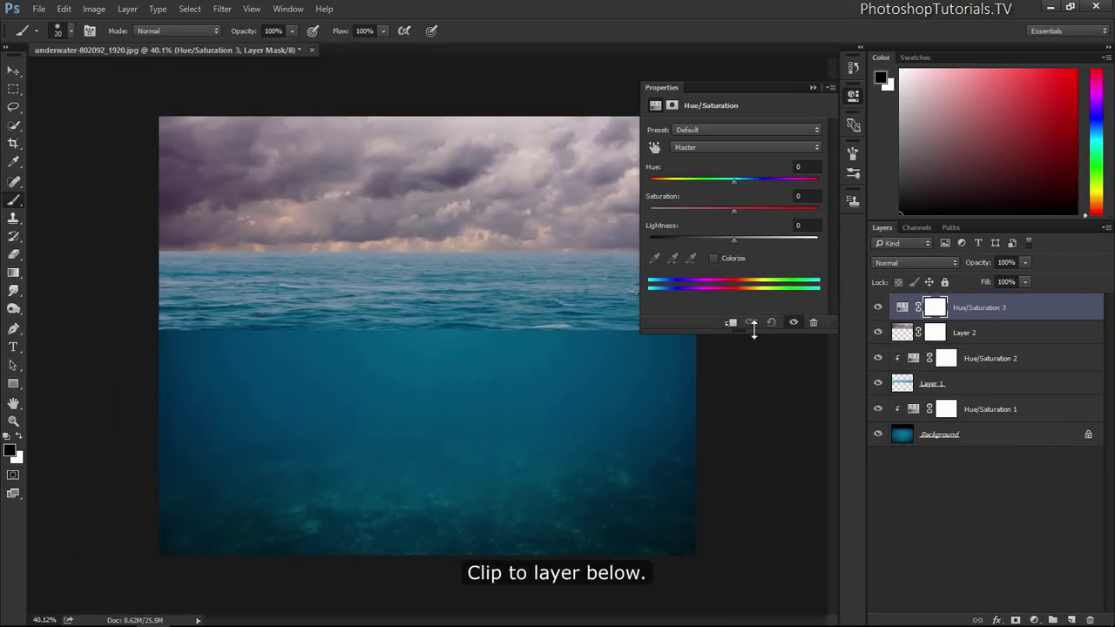
left_click(731, 323)
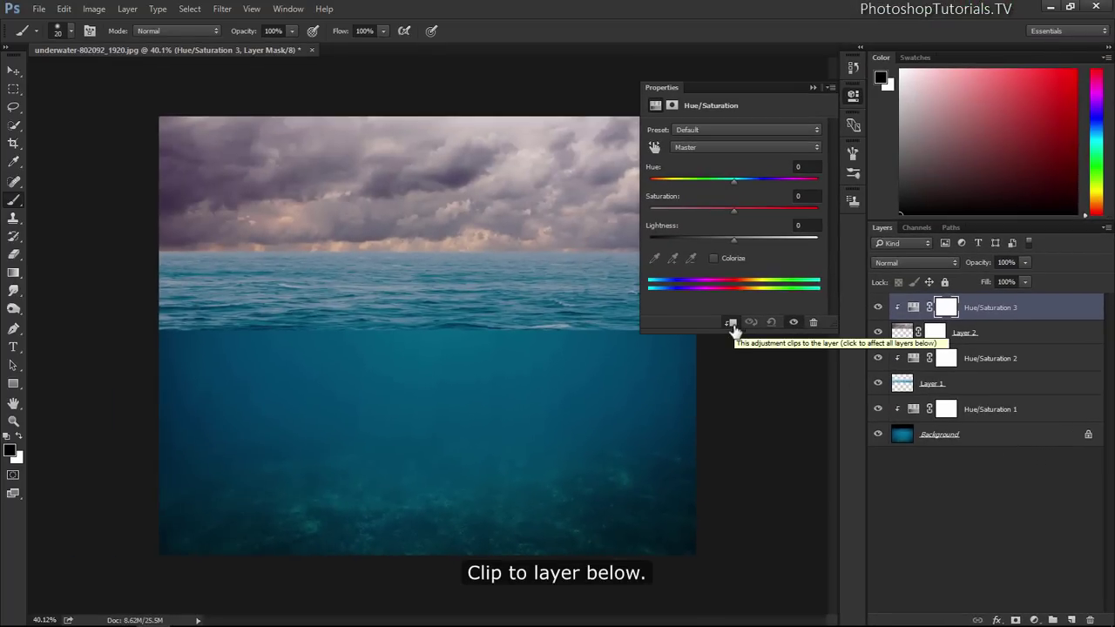
left_click_drag(733, 238, 711, 233)
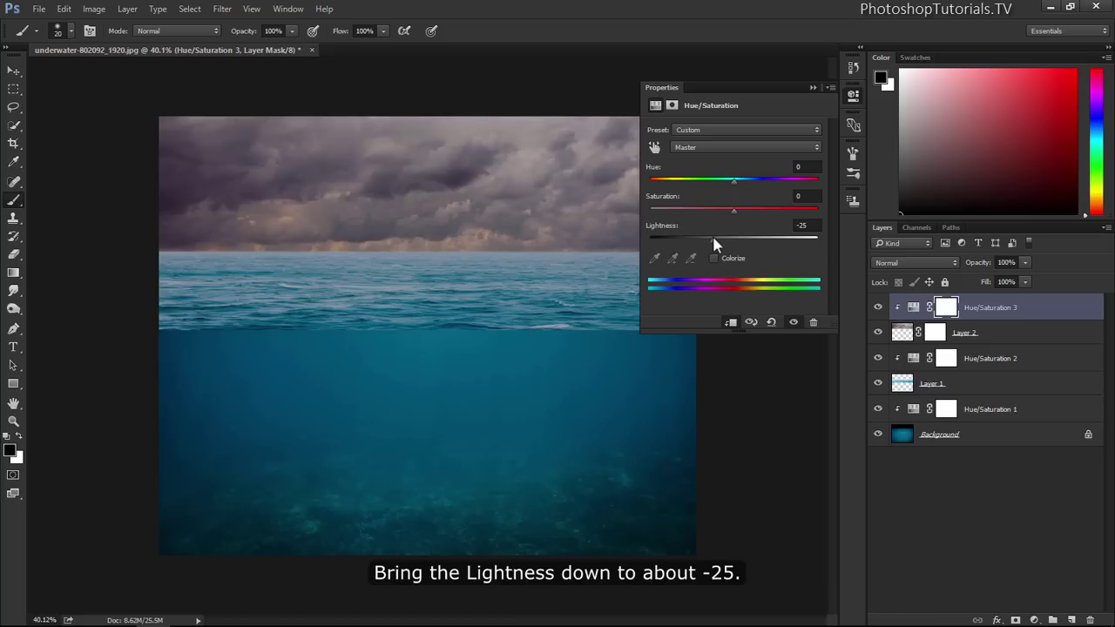
left_click(810, 88)
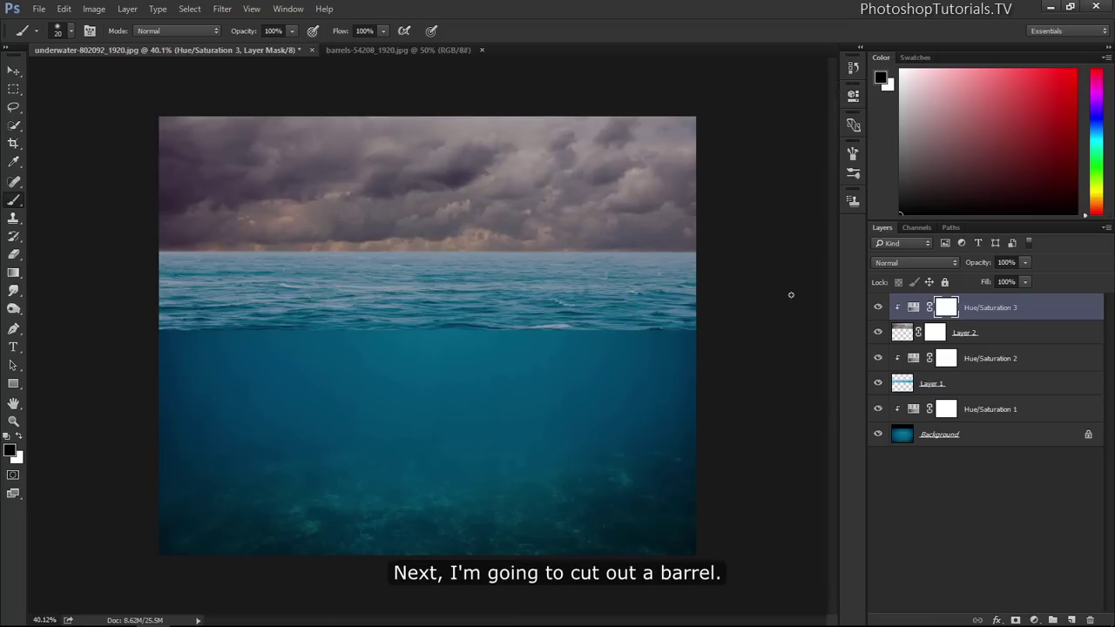
Zoom in on the front barrel's top rim in the barrels photo
left_click(398, 51)
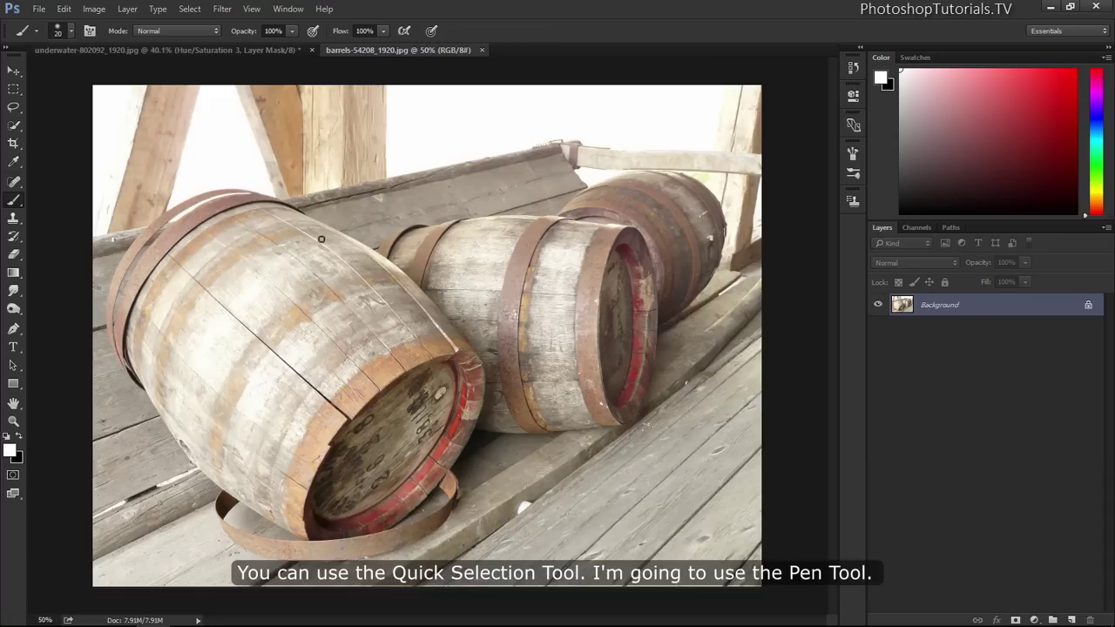
key("z")
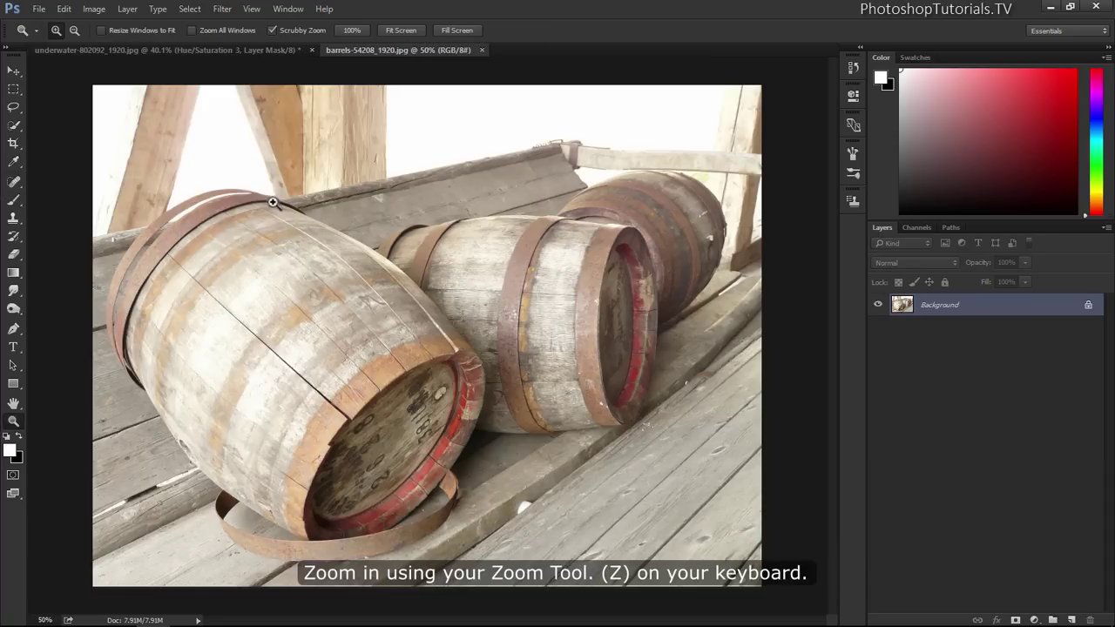
left_click_drag(258, 200, 353, 224)
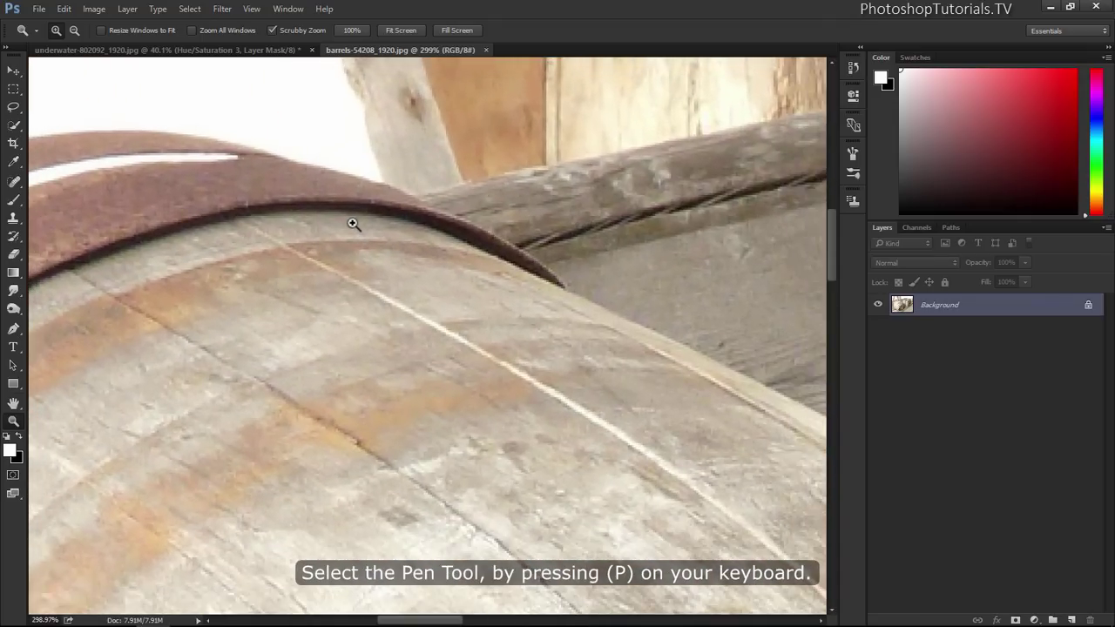
Trace the barrel's rim with curved Pen anchors along its hoops
key("p")
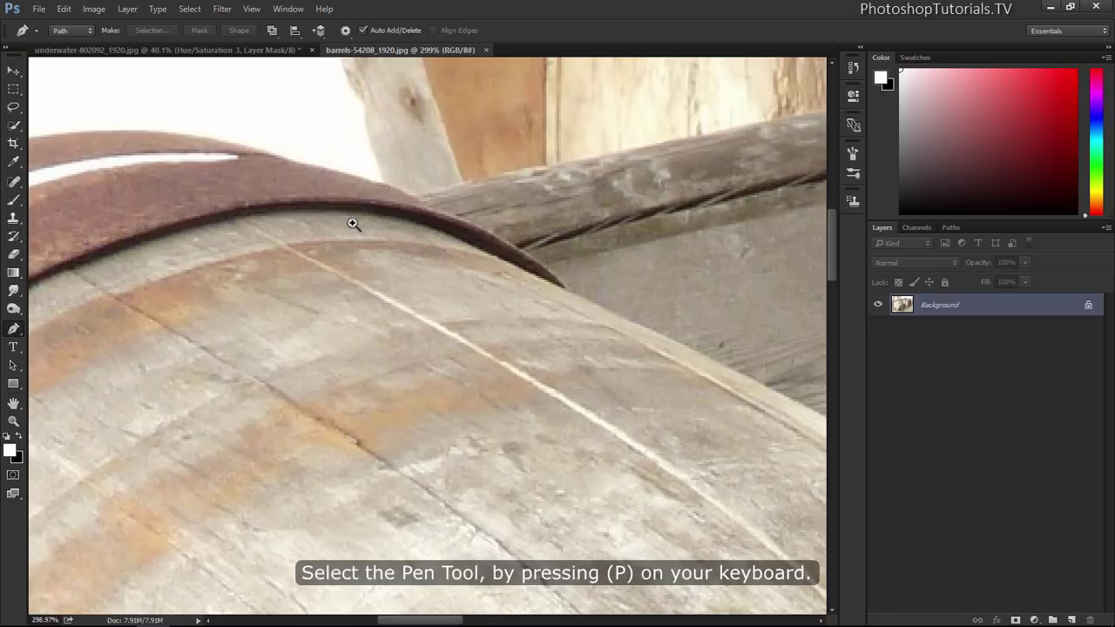
left_click(341, 174)
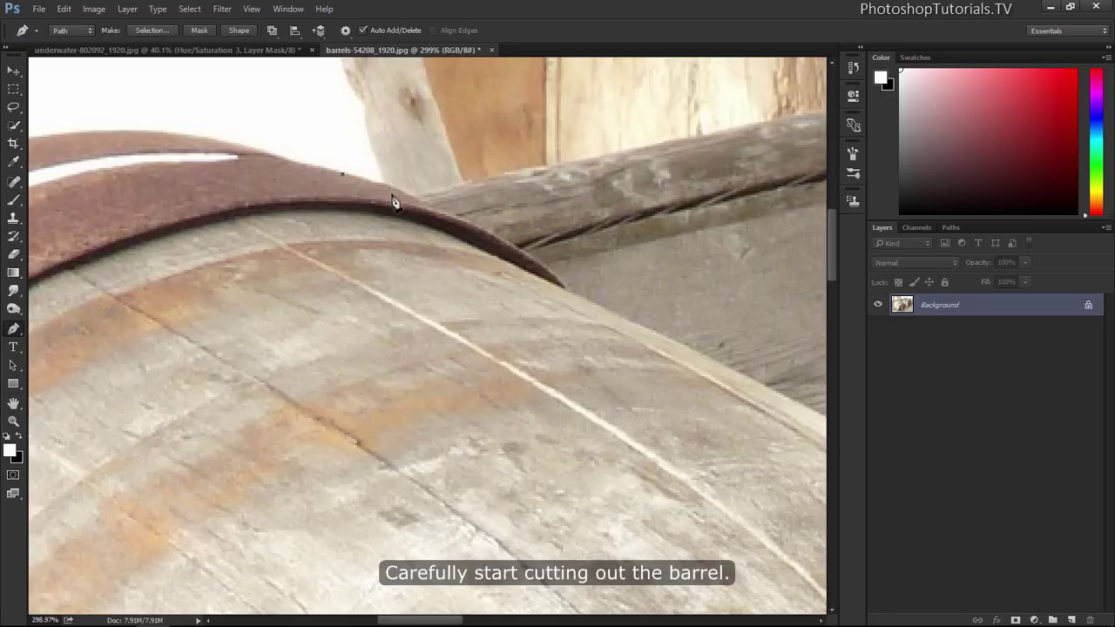
left_click_drag(460, 223, 490, 239)
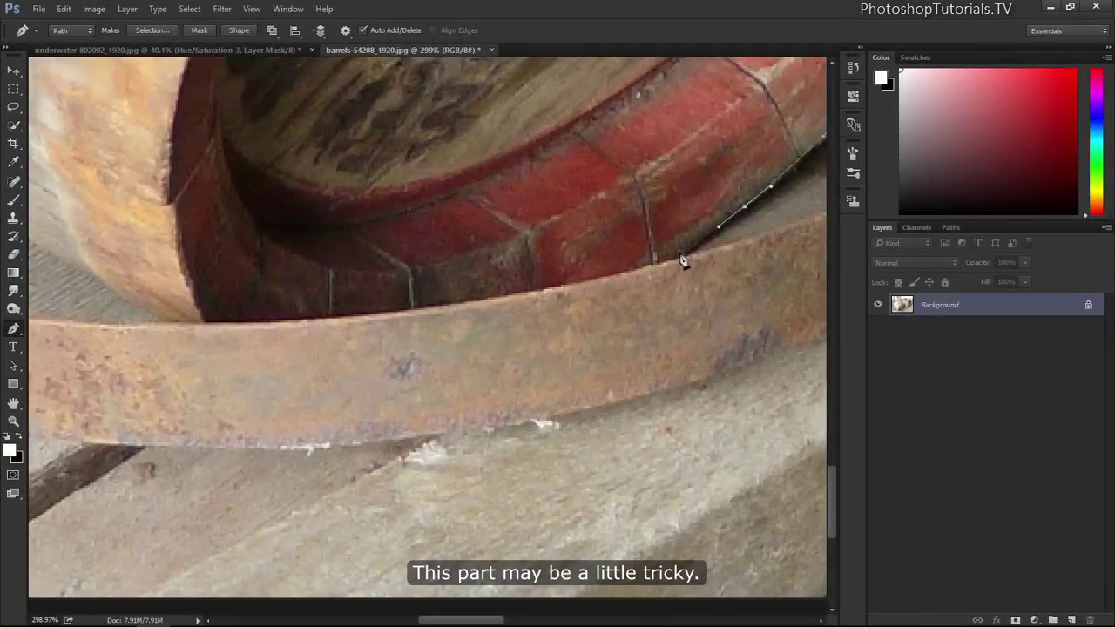
left_click_drag(662, 263, 636, 278)
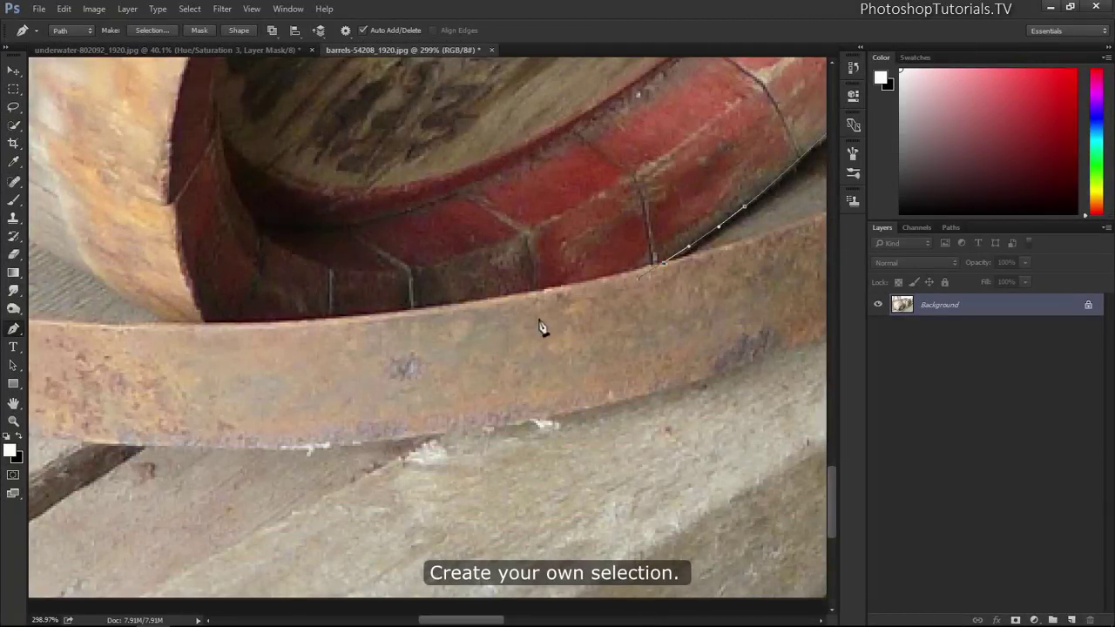
left_click(422, 355)
left_click_drag(328, 364, 283, 355)
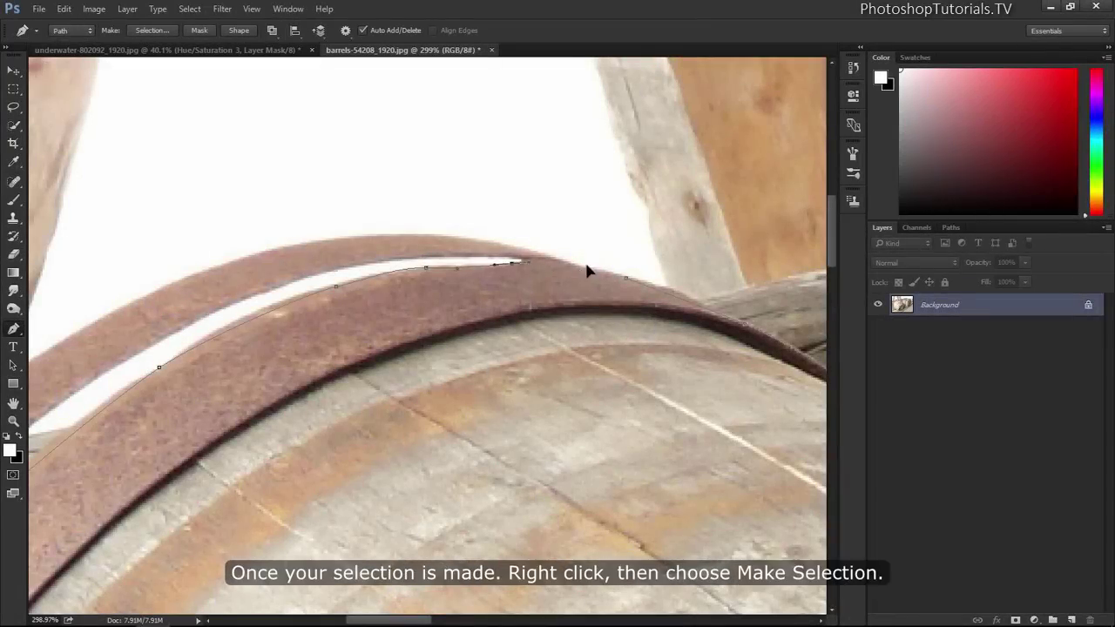
Finish the front-barrel path and convert it to a selection with 0 px feather
left_click_drag(583, 267, 597, 270)
left_click(582, 266, "alt")
right_click(489, 288)
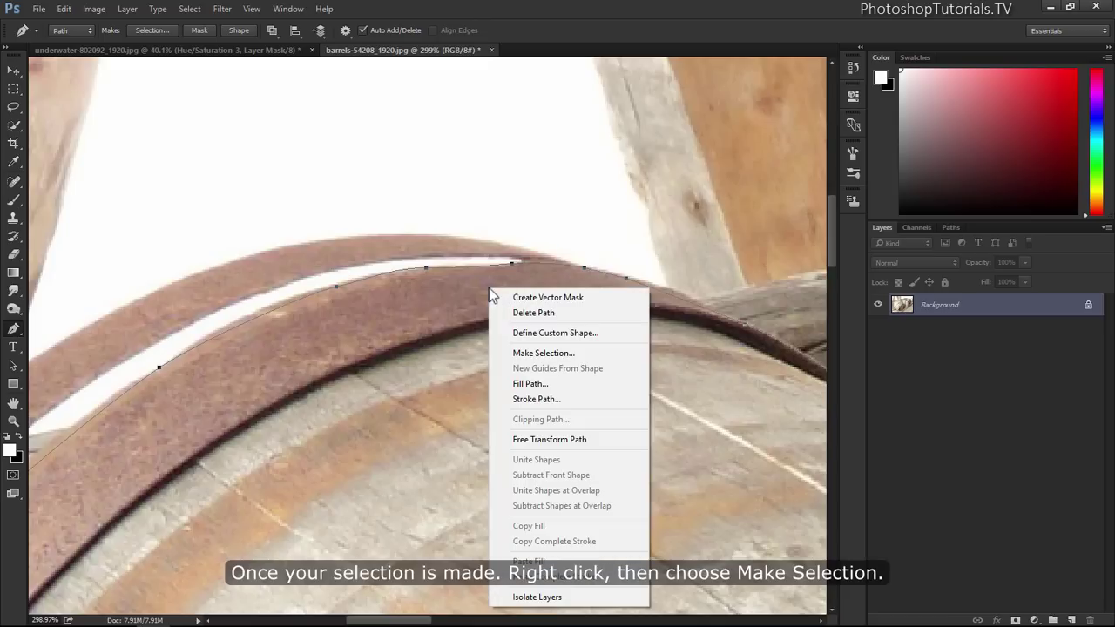
left_click(494, 356)
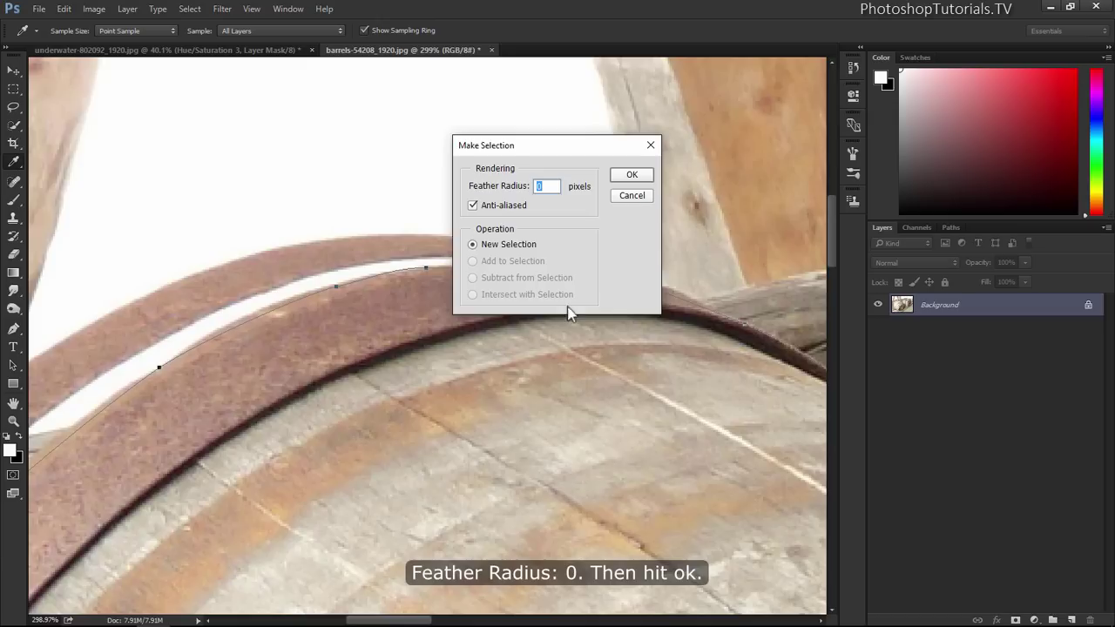
left_click(632, 175)
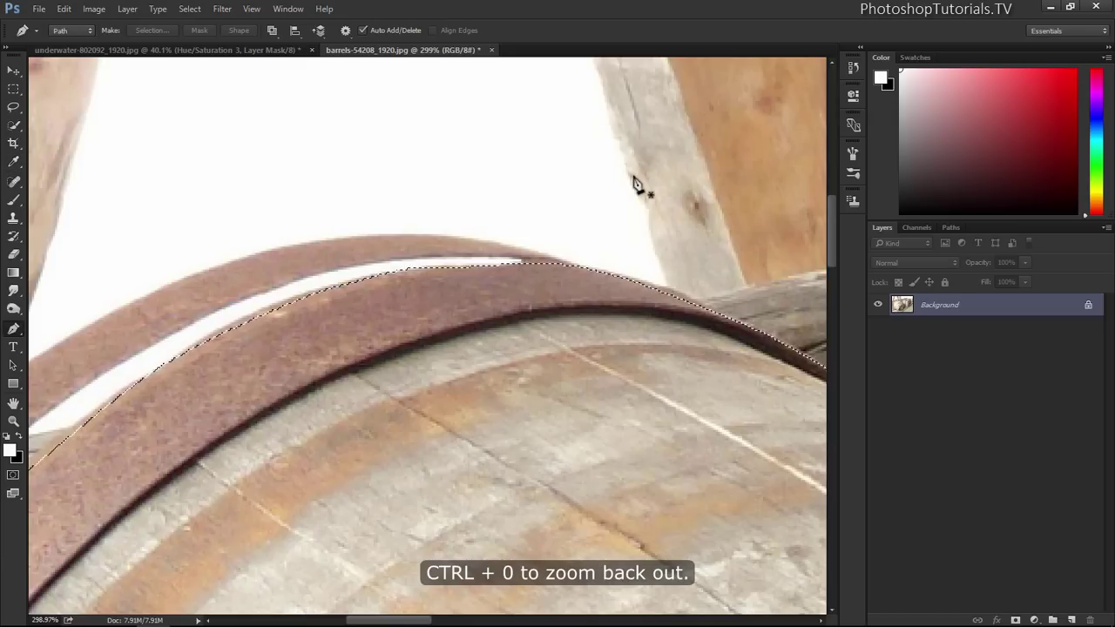
key("ctrl+0")
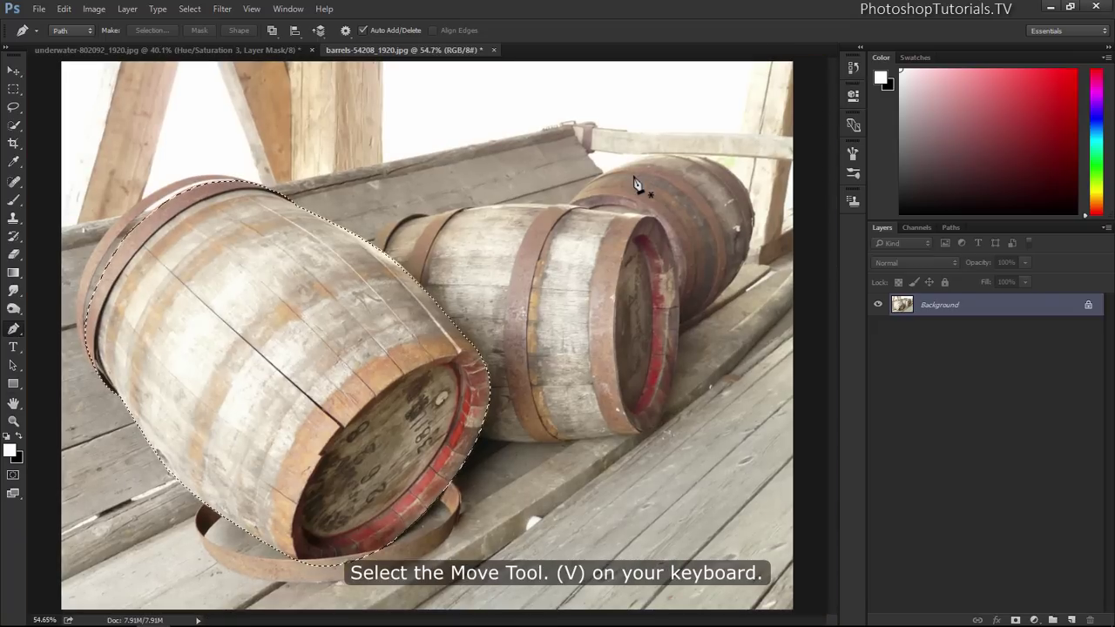
Drag the selected barrel into the underwater composite as Layer 3, then zoom on its bottom rim
key("v")
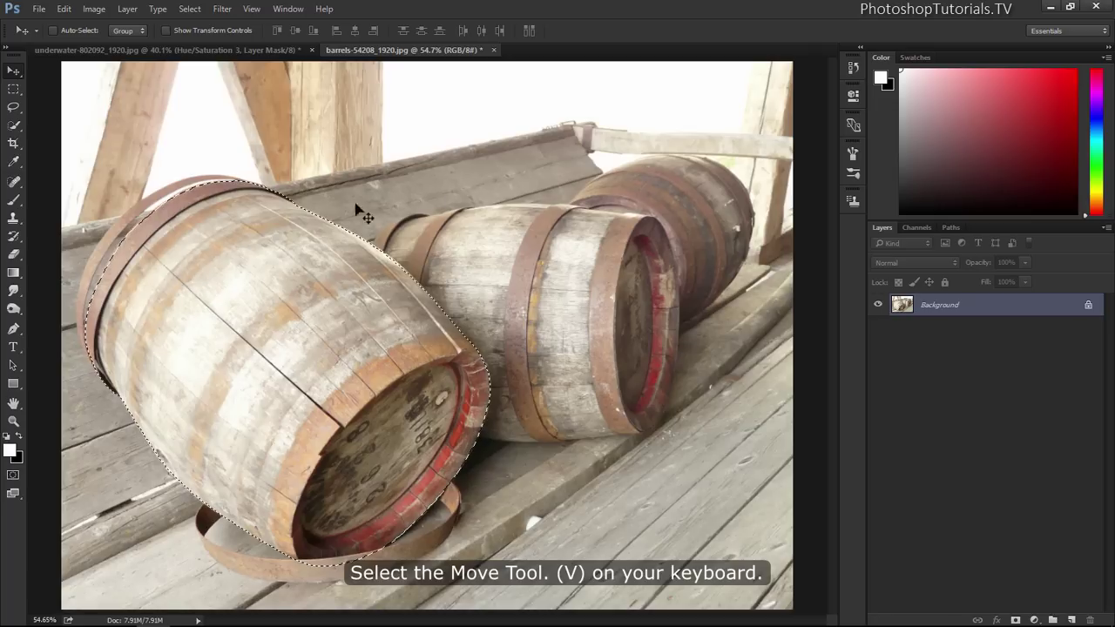
mouse_move(261, 236)
left_mouse_down()
mouse_move(263, 51)
mouse_move(427, 287)
left_mouse_up()
key("z")
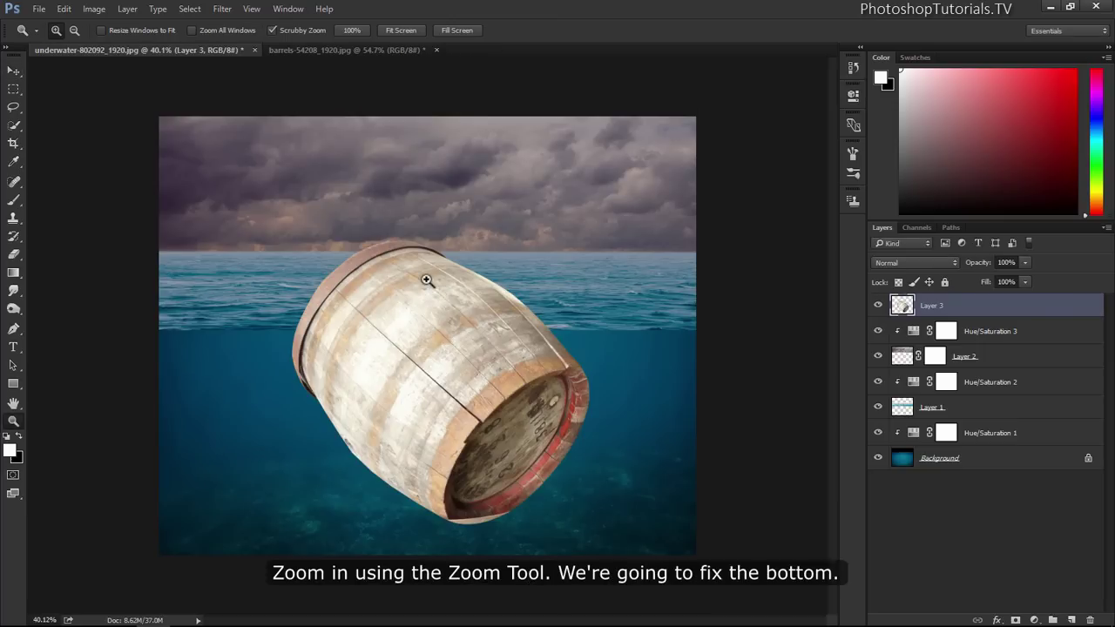
left_click(490, 529)
left_click_drag(491, 529, 490, 581)
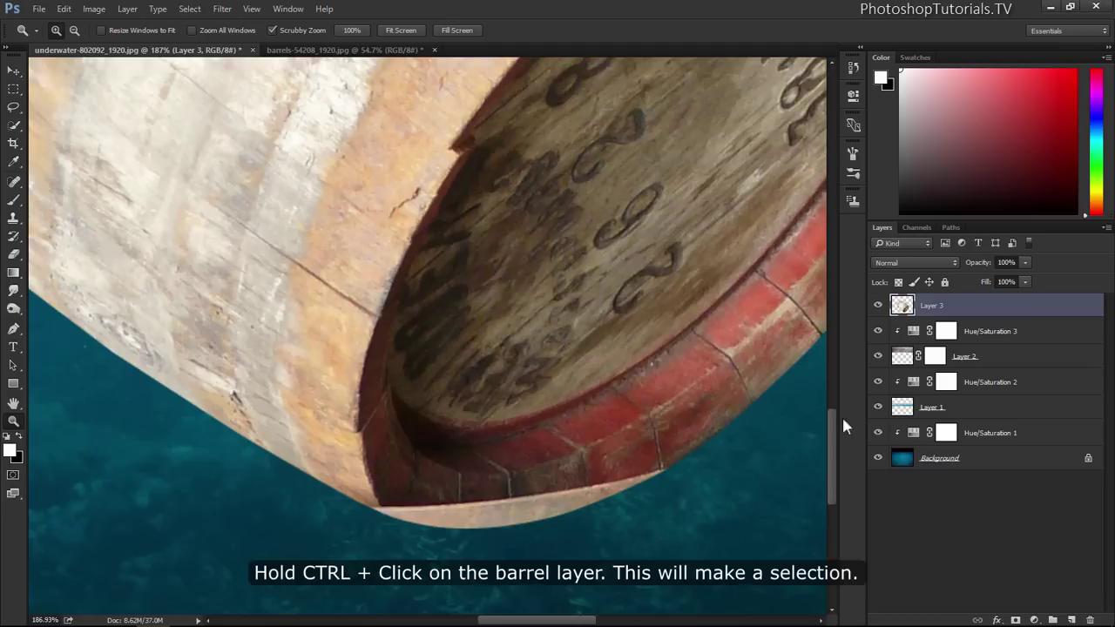
Load Layer 3's outline, add a new layer, and set Clone Stamp to Current & Below with a hard 15 px brush
left_click(902, 305, "ctrl")
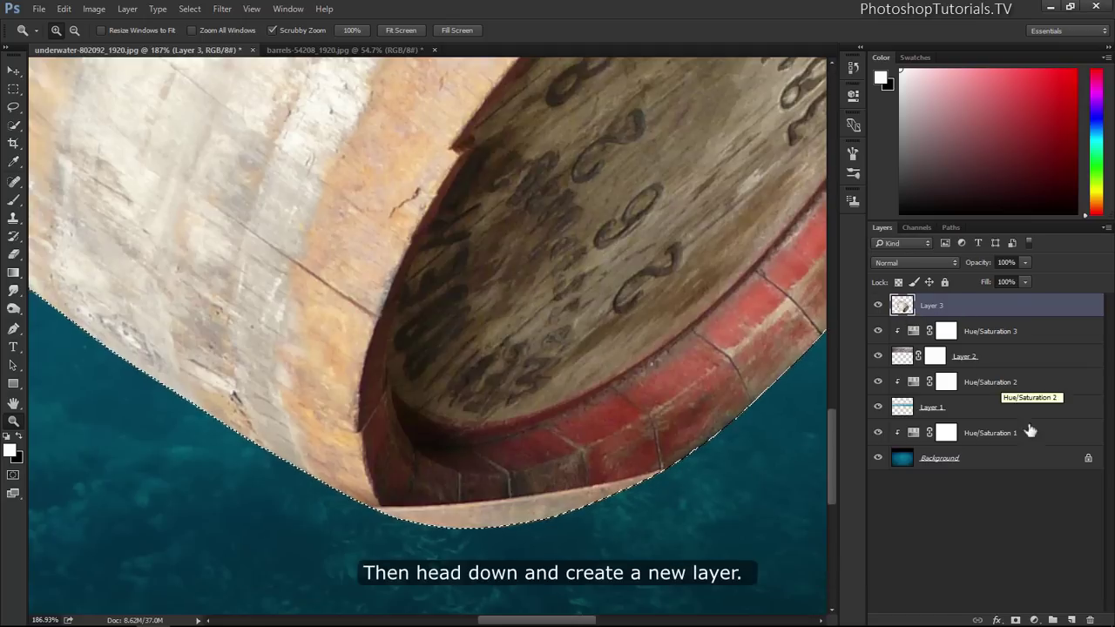
left_click(1071, 620)
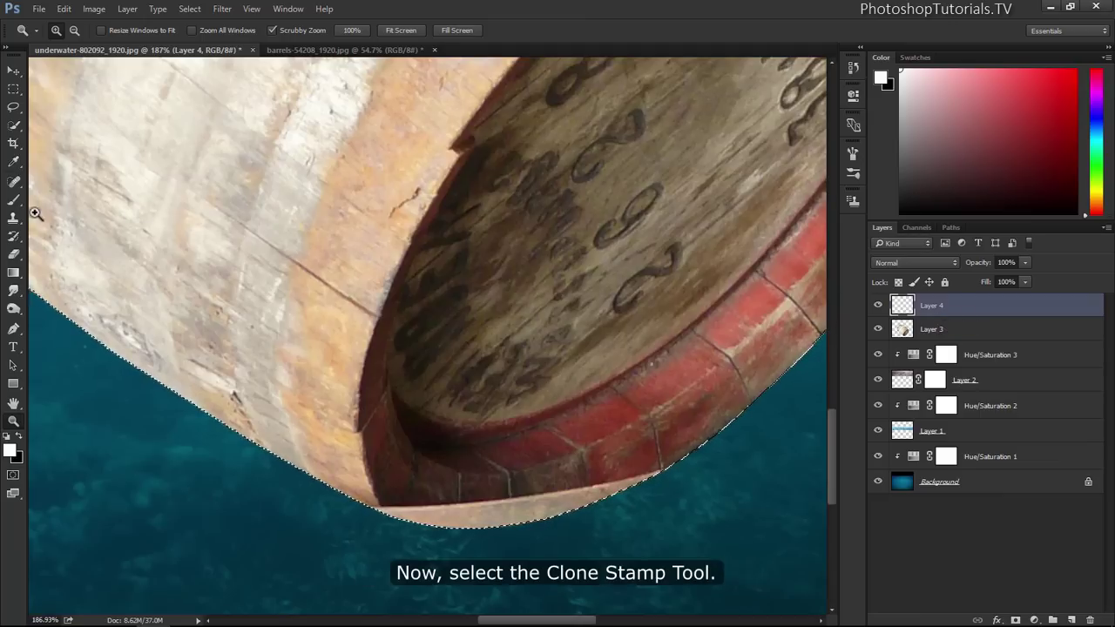
left_click(12, 222)
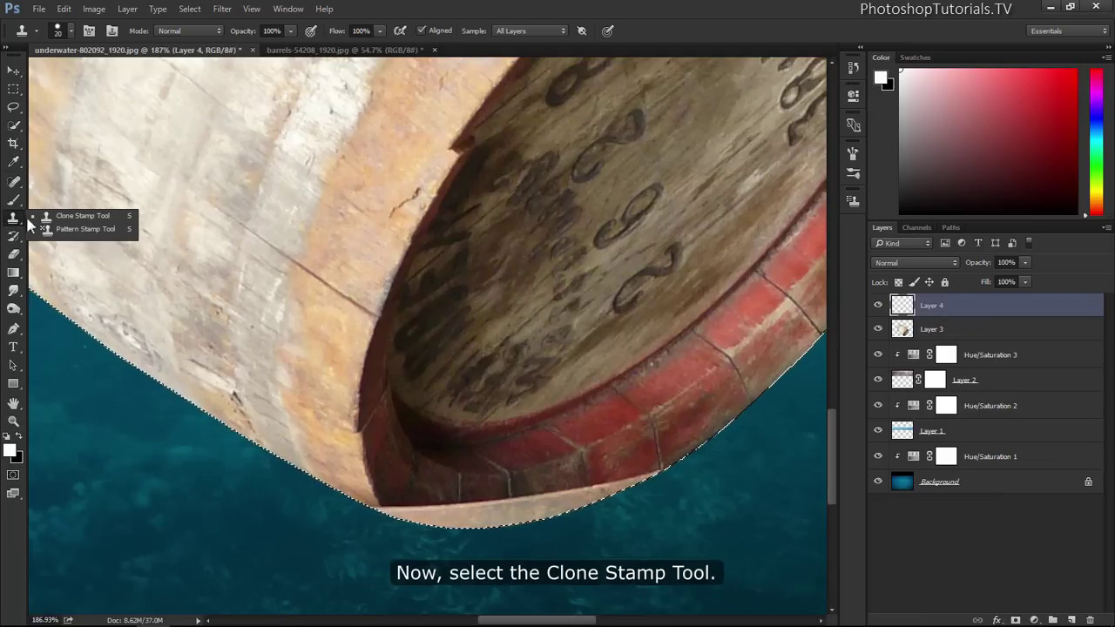
left_click(92, 216)
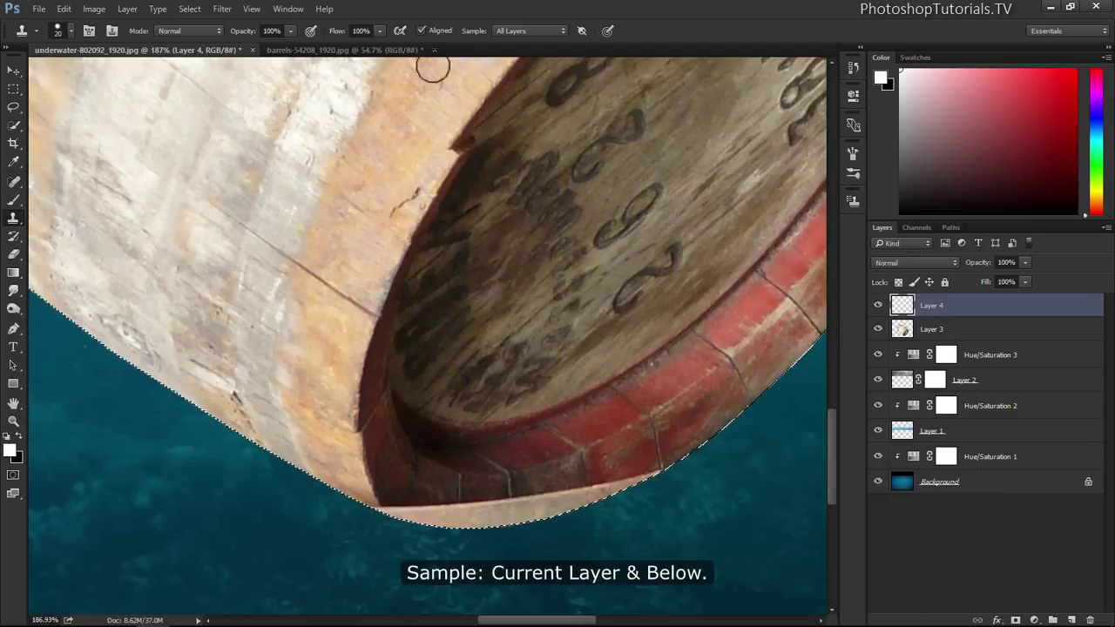
left_click(509, 31)
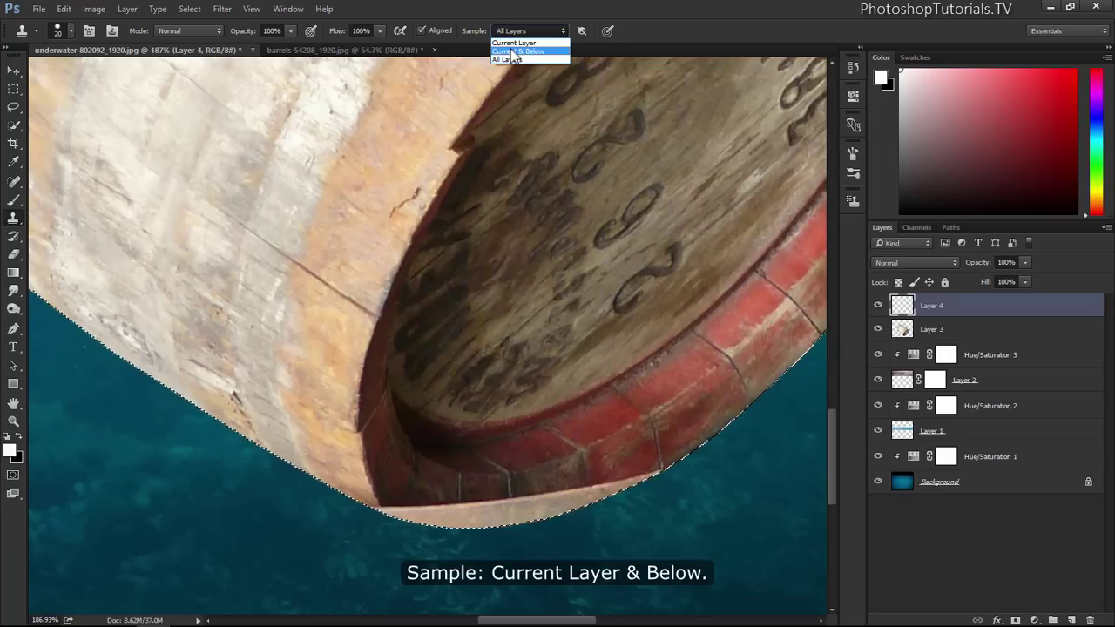
left_click(513, 51)
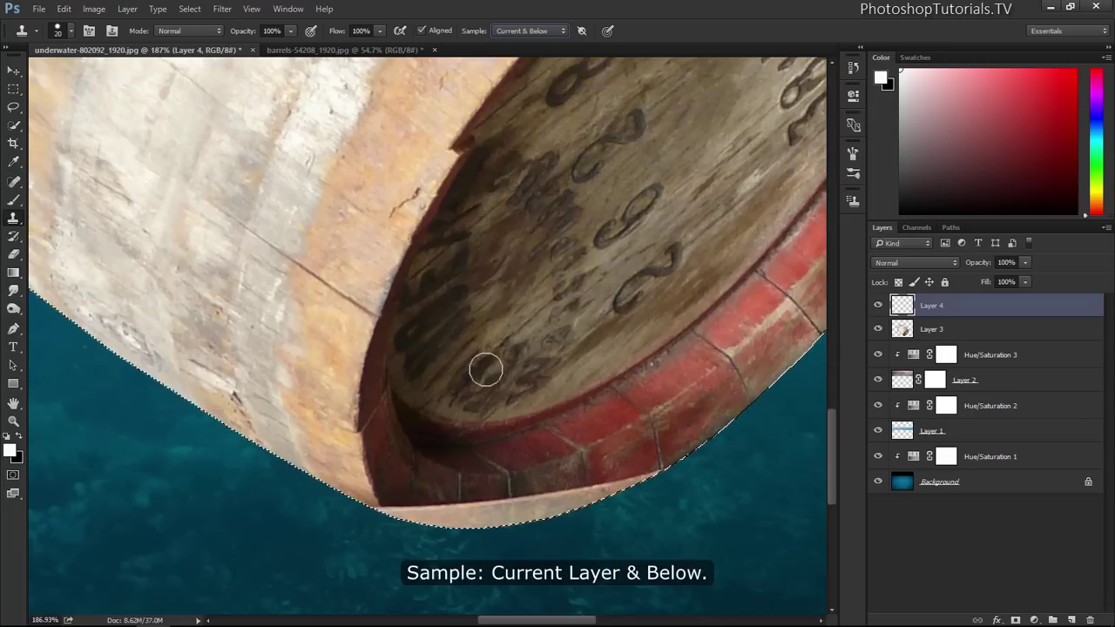
left_click(71, 32)
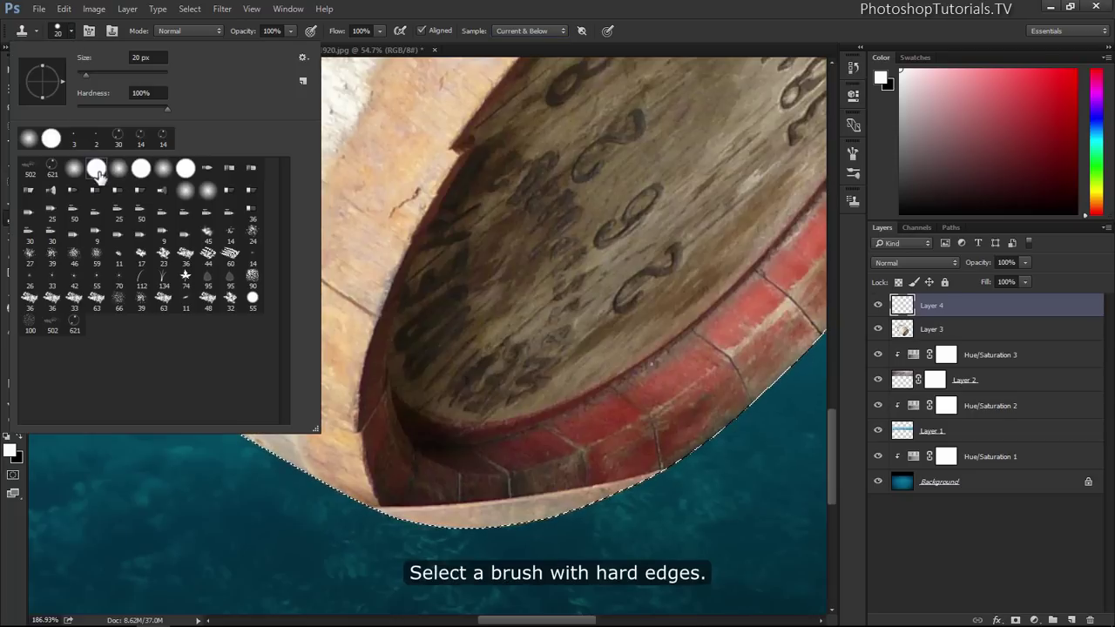
double_click(97, 171)
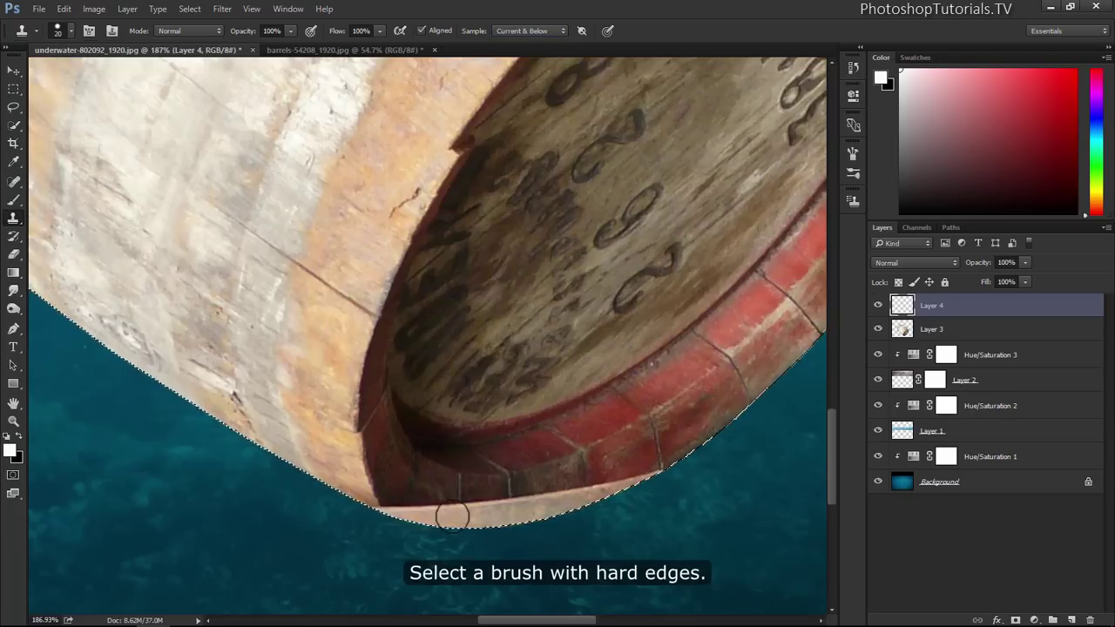
key("bracketleft")
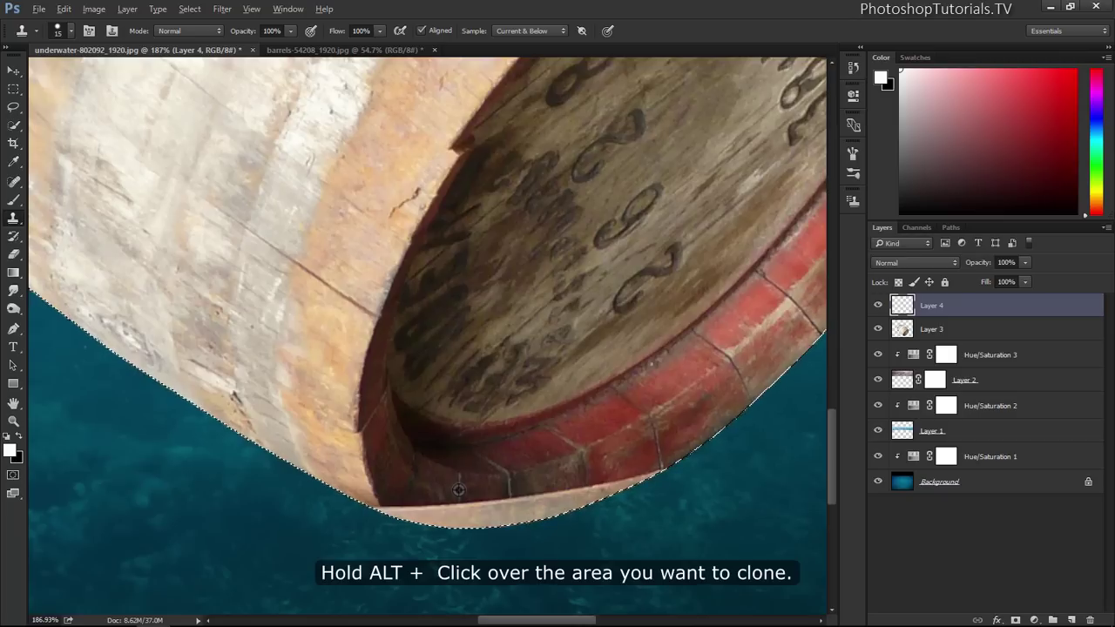
Clone wood from the rim over the barrel's clipped bottom edge on the new layer
left_click(458, 490, "alt")
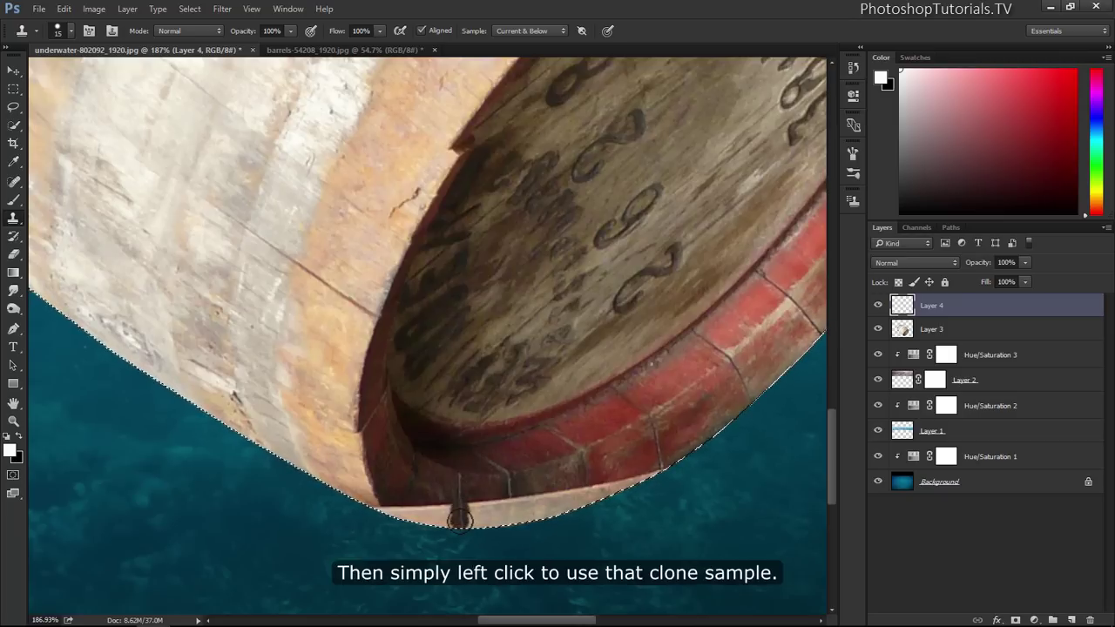
mouse_move(458, 520)
left_mouse_down()
mouse_move(411, 512)
mouse_move(490, 510)
mouse_move(487, 497)
mouse_move(511, 512)
mouse_move(561, 484)
mouse_move(530, 492)
mouse_move(621, 488)
left_mouse_up()
key("bracketright")
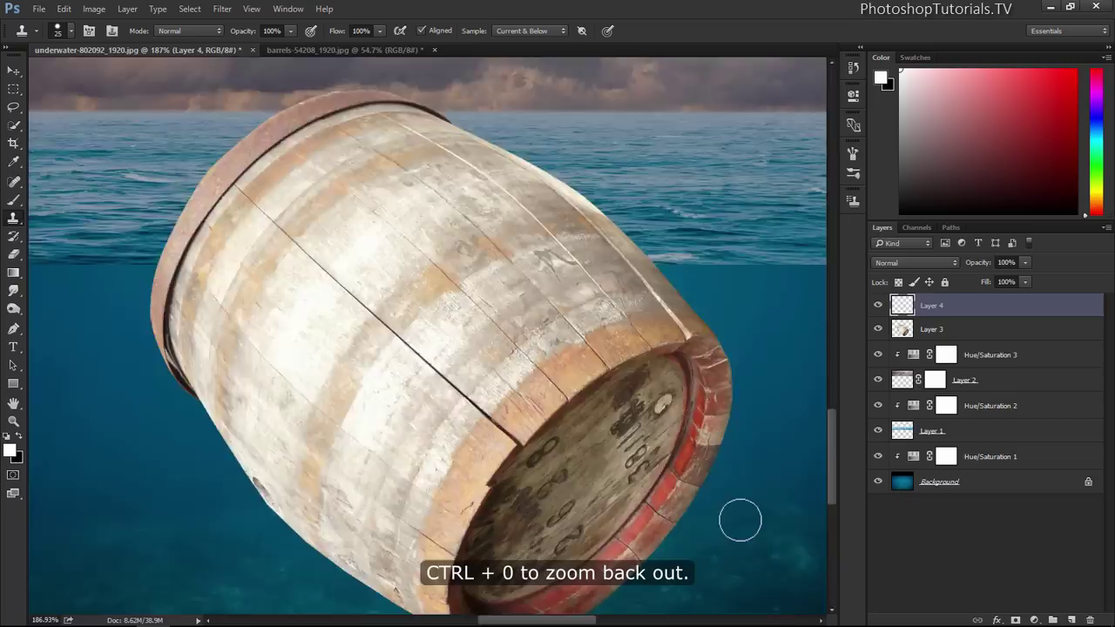
key("ctrl+0")
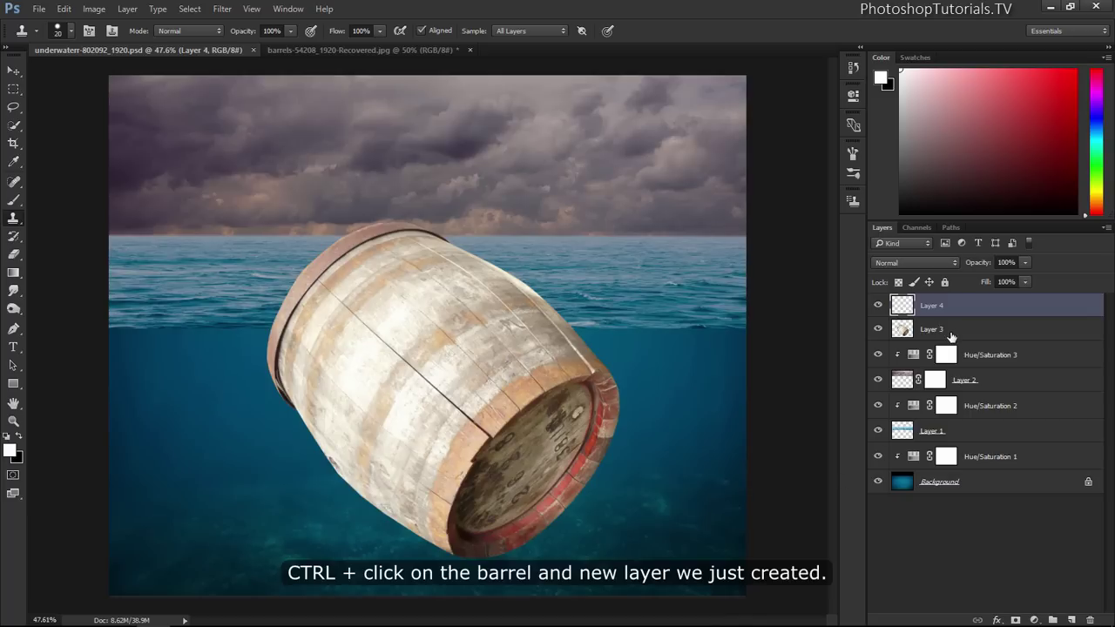
Merge the barrel and clone layers into one layer named 'barrel'
left_click(950, 333, "ctrl")
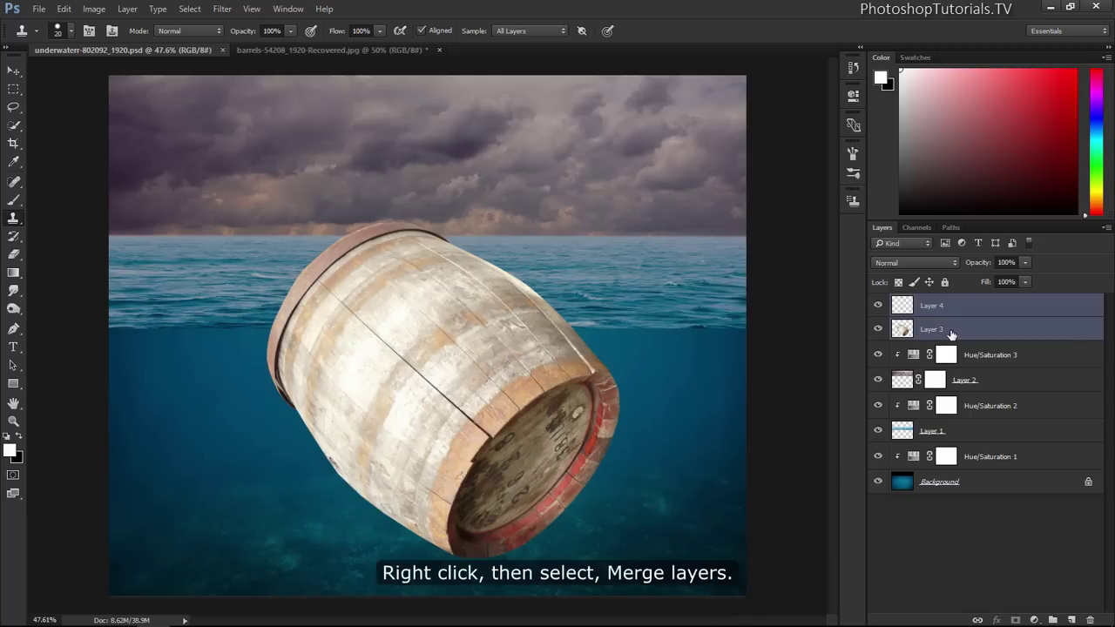
right_click(950, 333)
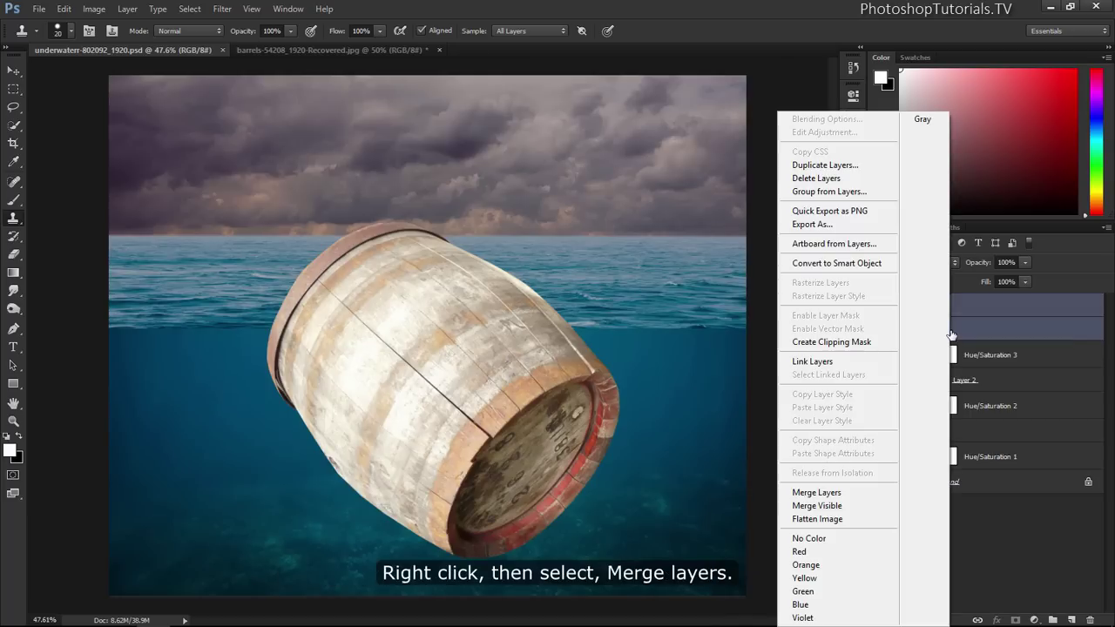
left_click(885, 494)
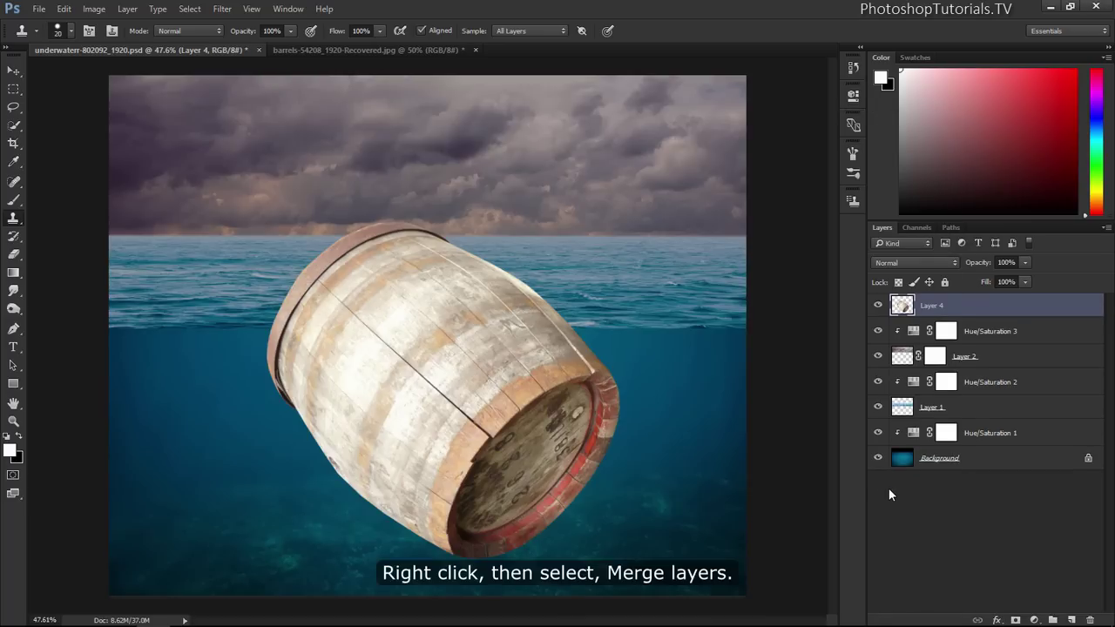
double_click(934, 307)
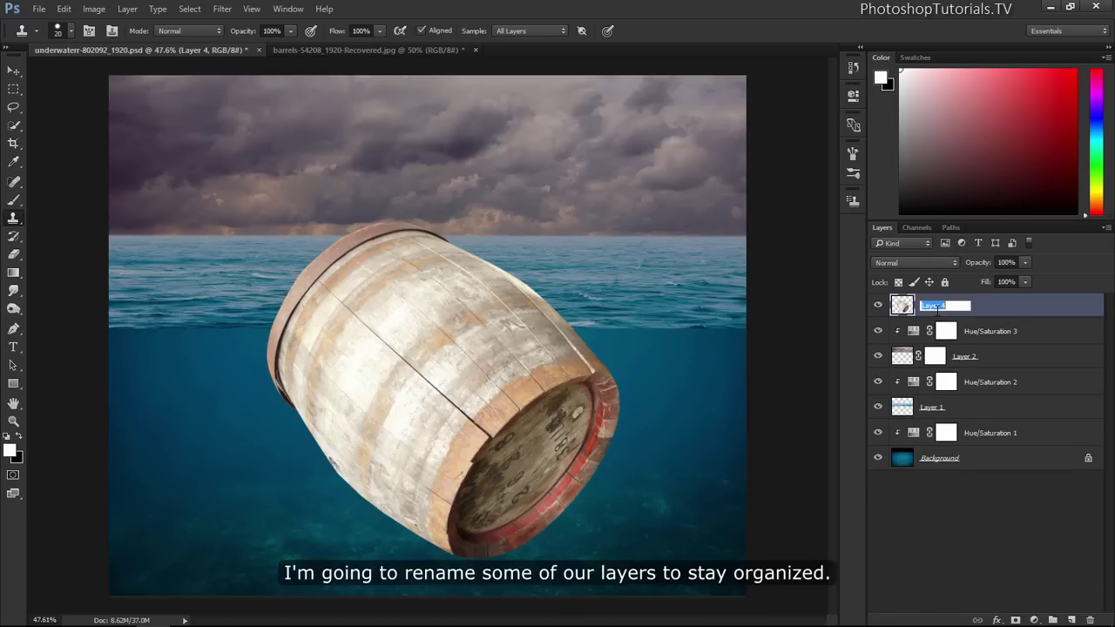
type("barrel")
key("Return")
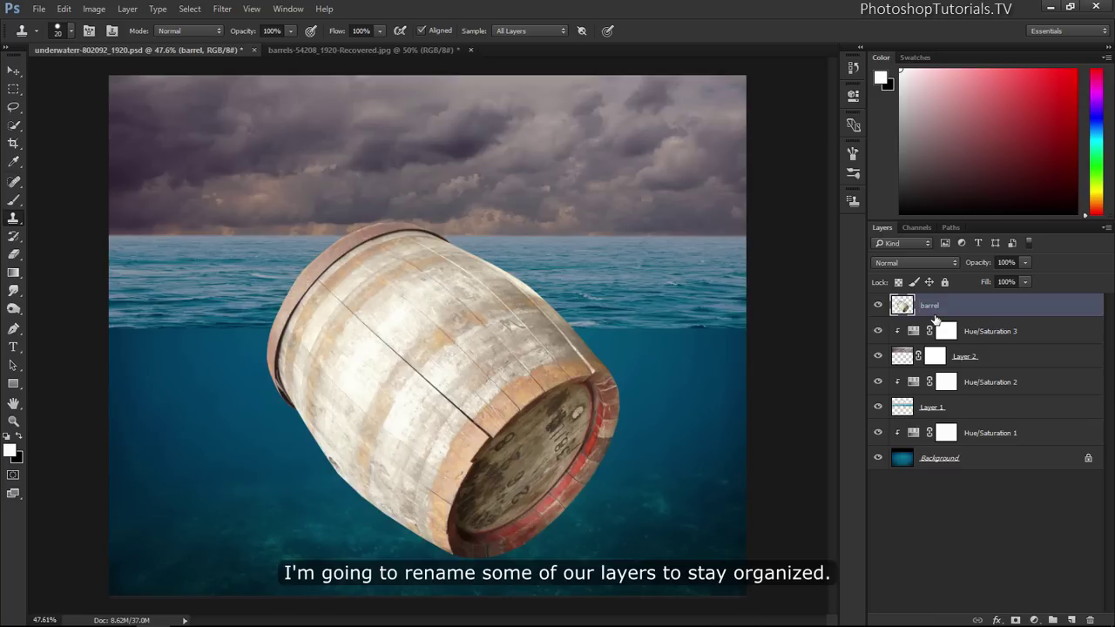
Rename Layer 2 to 'clouds' and the water layer to 'ocean surface'
double_click(964, 356)
type("clouds")
key("Return")
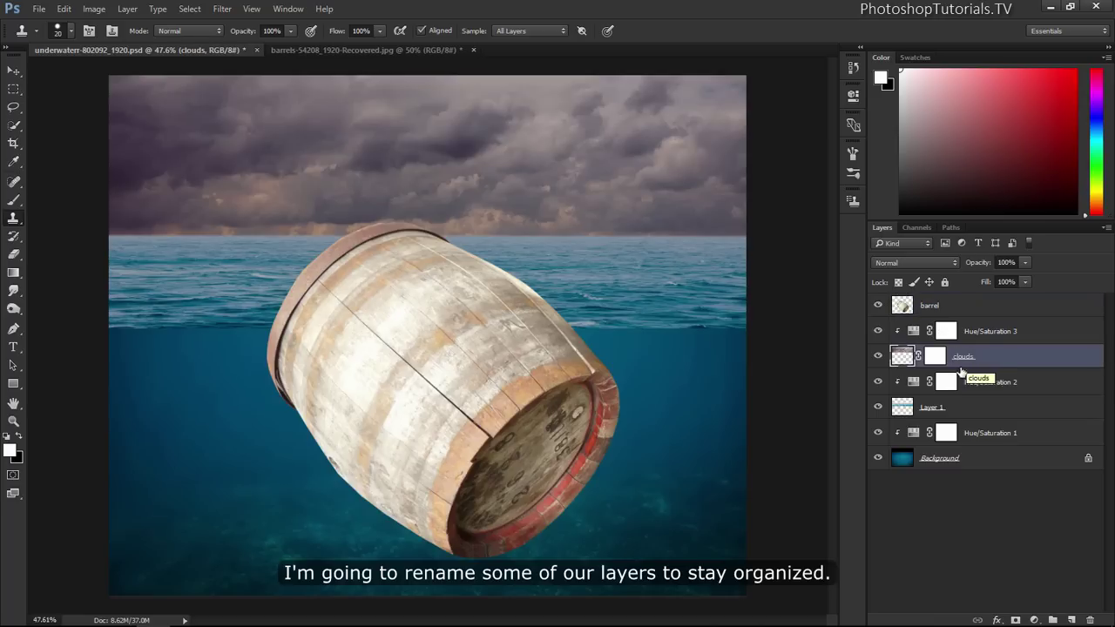
left_click(934, 409)
double_click(932, 407)
type("cean surface")
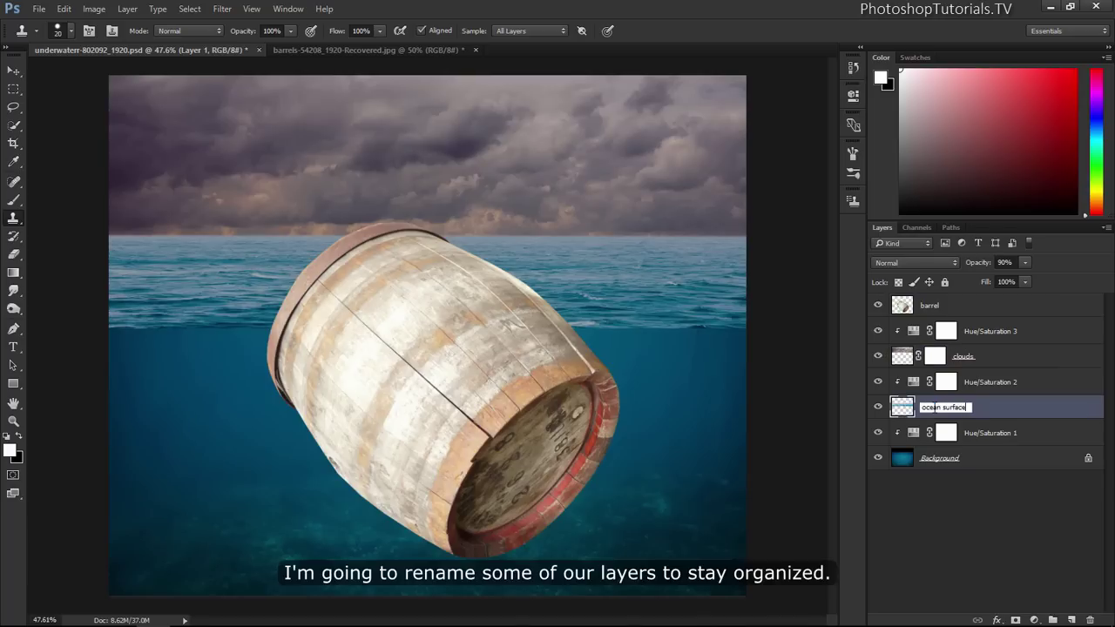
key("Return")
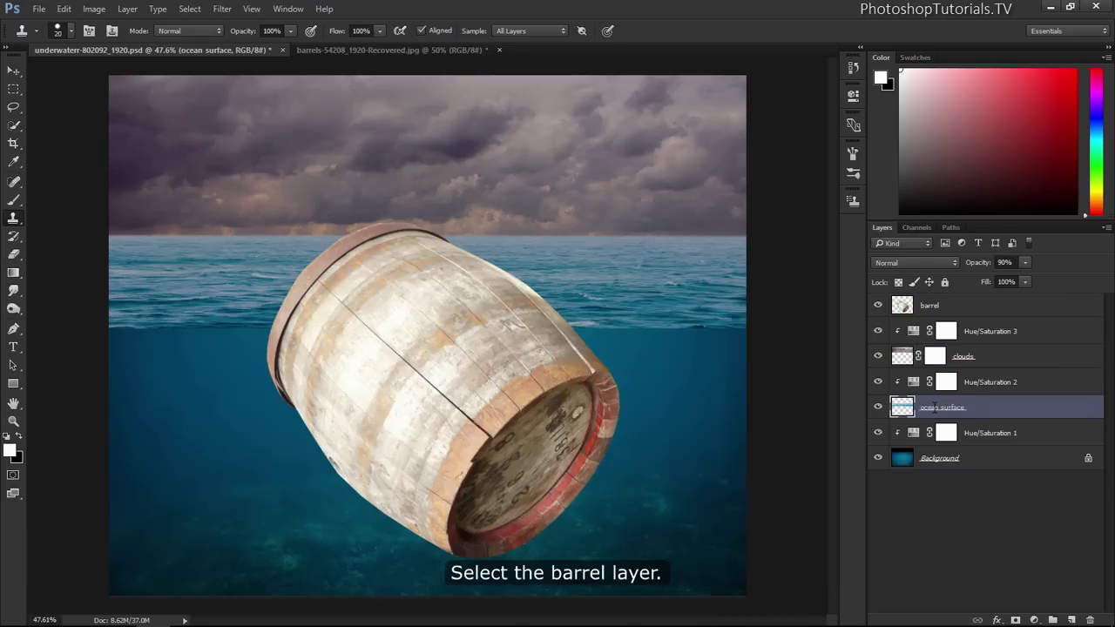
Scale the barrel to about 48.5%, rotate it -15° and set it on the horizon
left_click(930, 307)
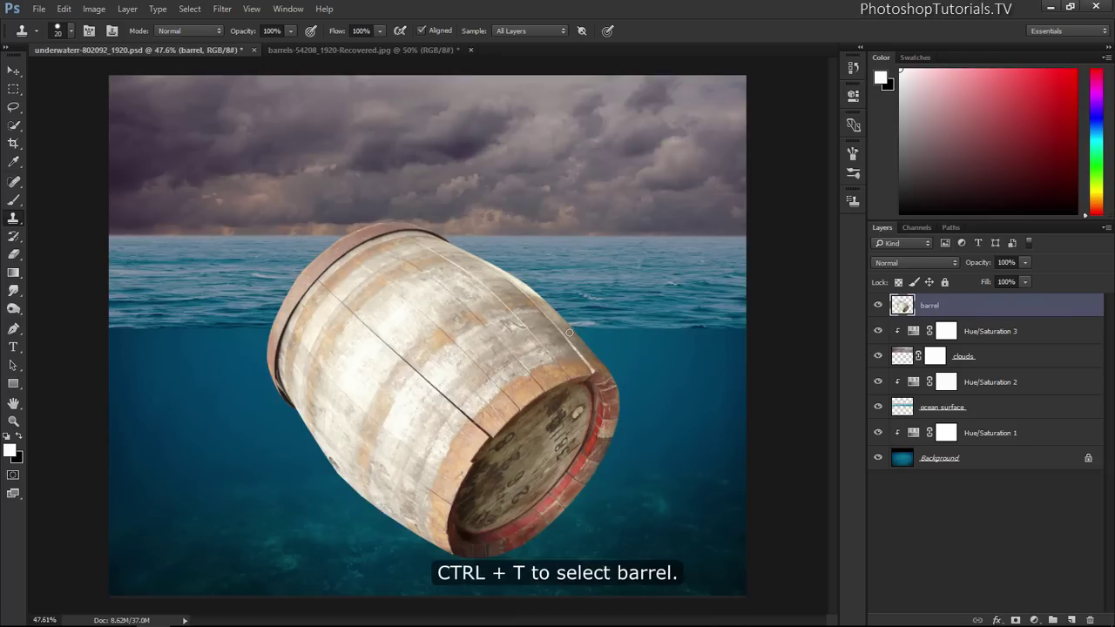
key("ctrl+t")
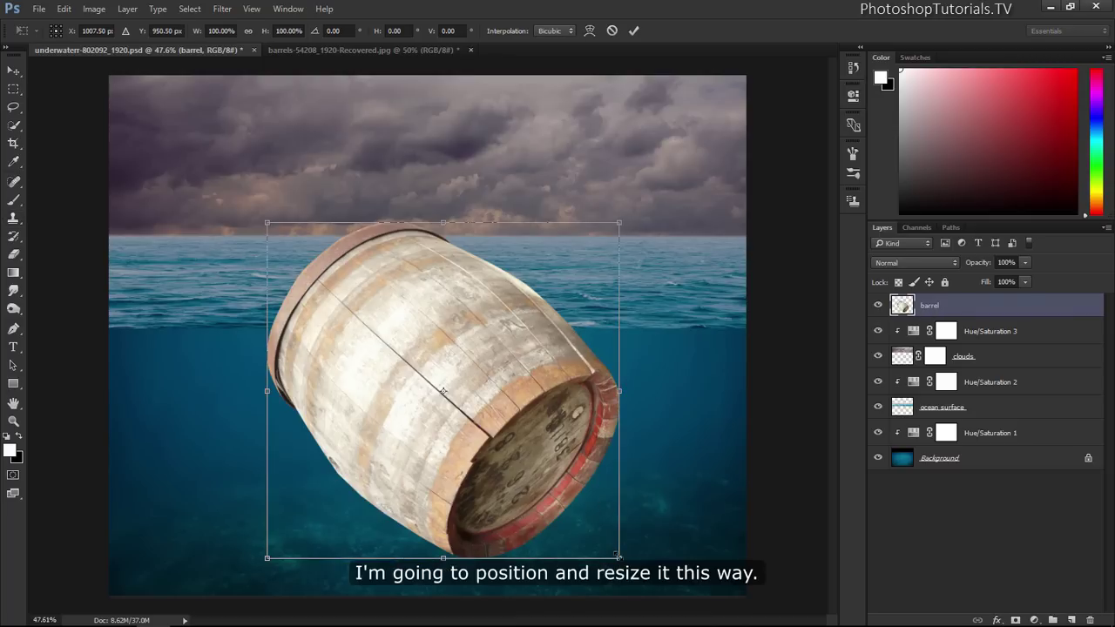
left_click_drag(618, 557, 544, 451)
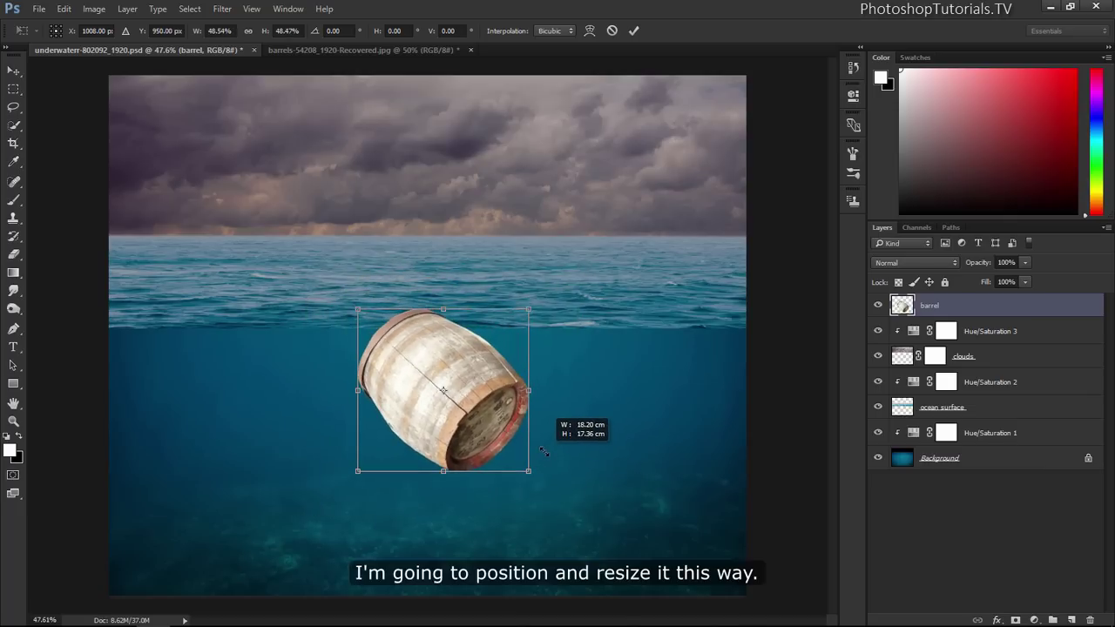
left_click_drag(501, 405, 400, 285)
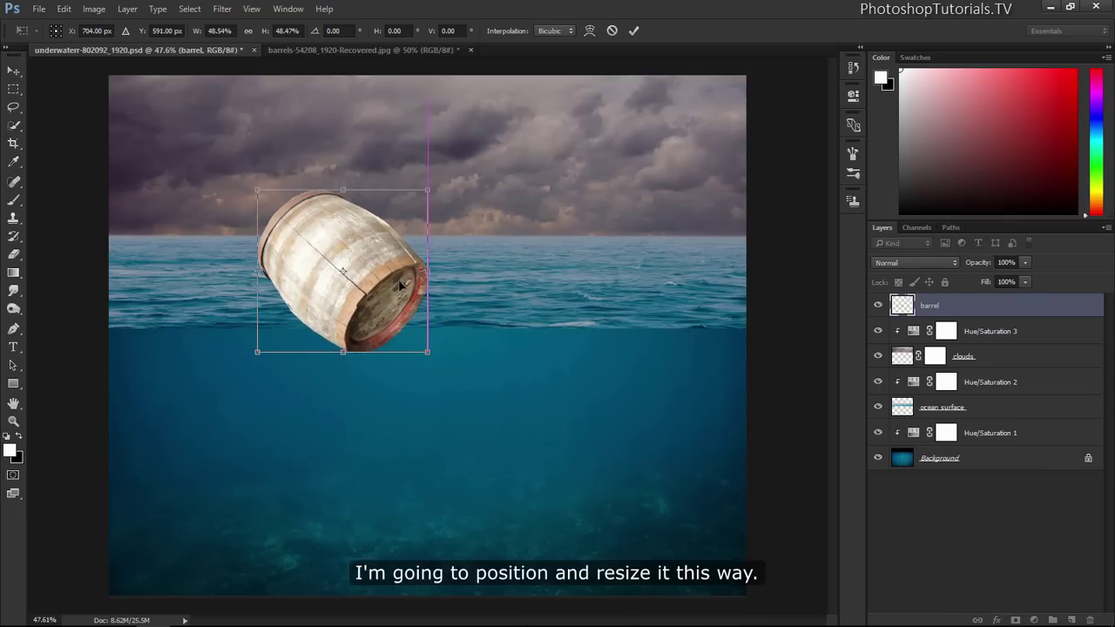
left_click_drag(482, 347, 499, 307)
left_click_drag(392, 296, 417, 296)
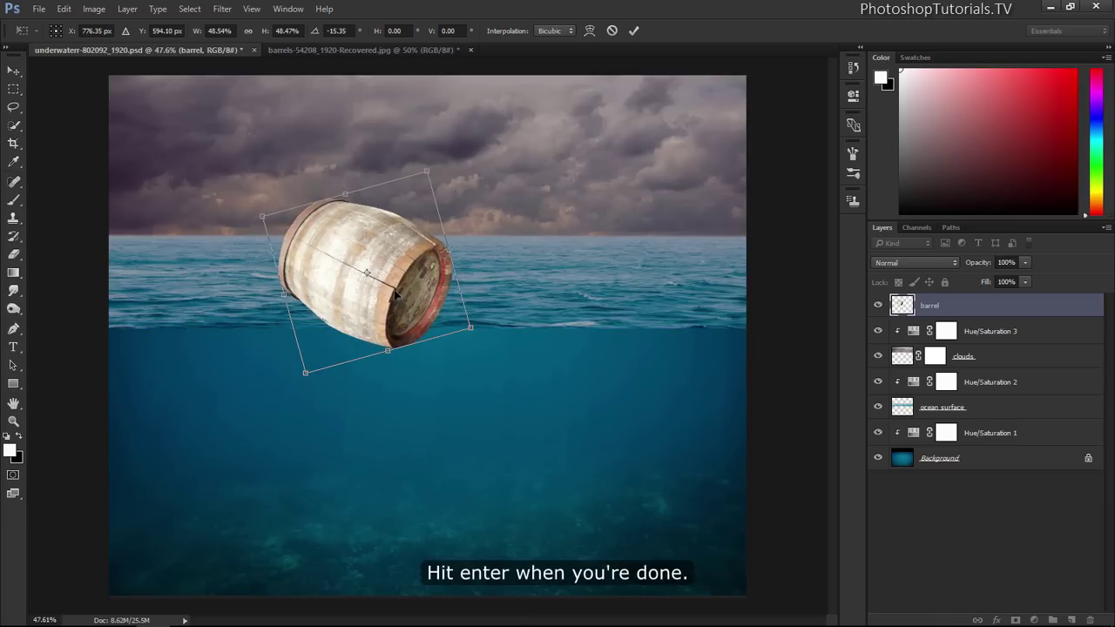
key("Return")
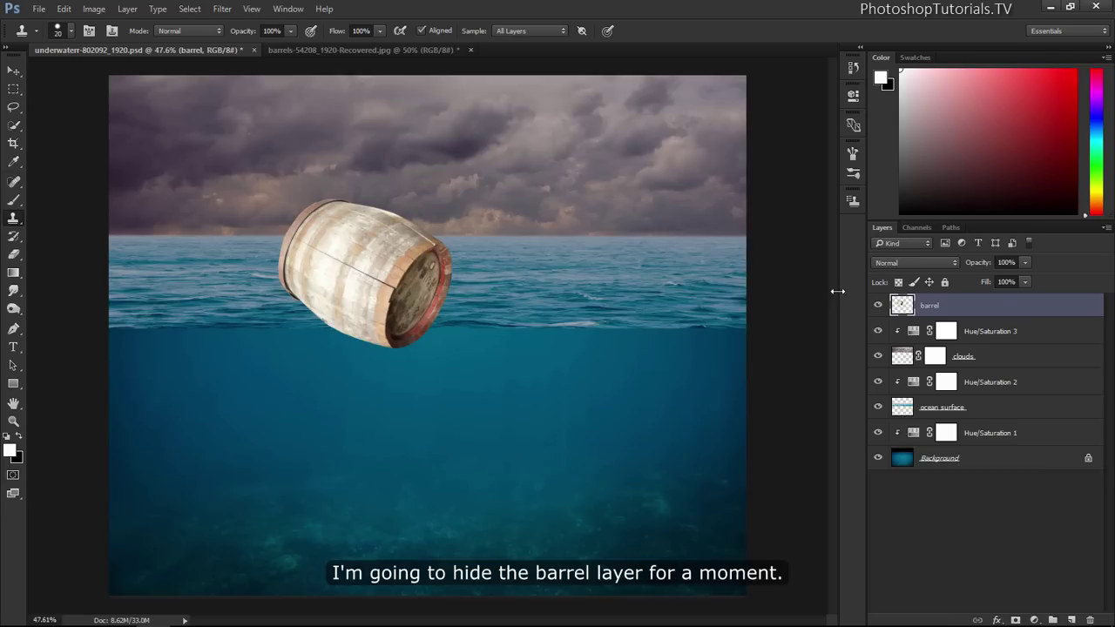
Hide the barrel and add a layer mask to the ocean surface layer
left_click(878, 306)
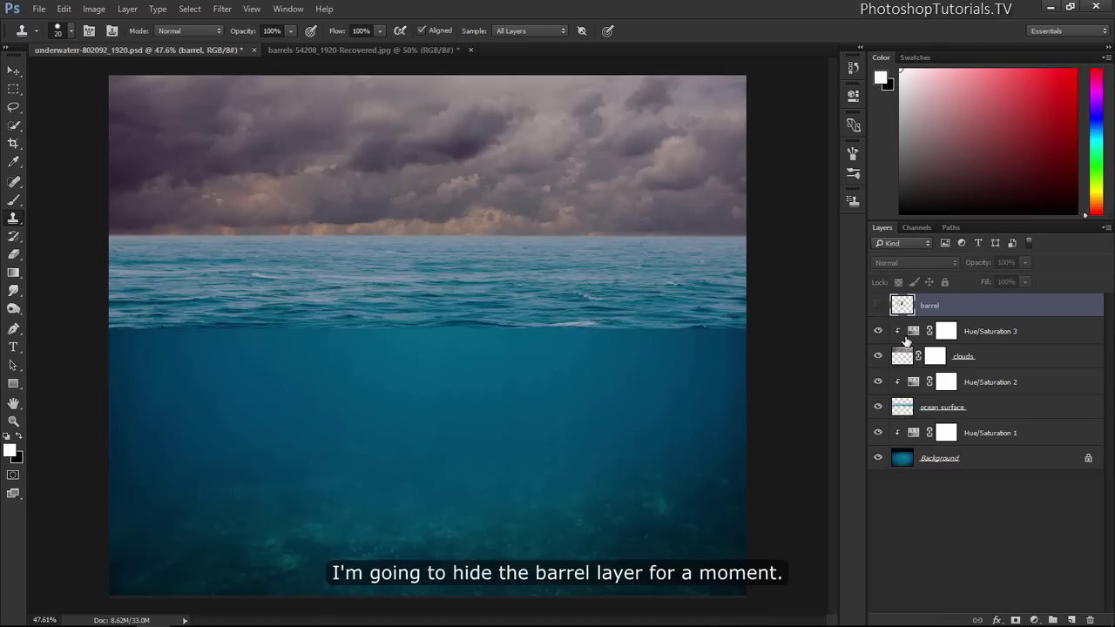
left_click(902, 408)
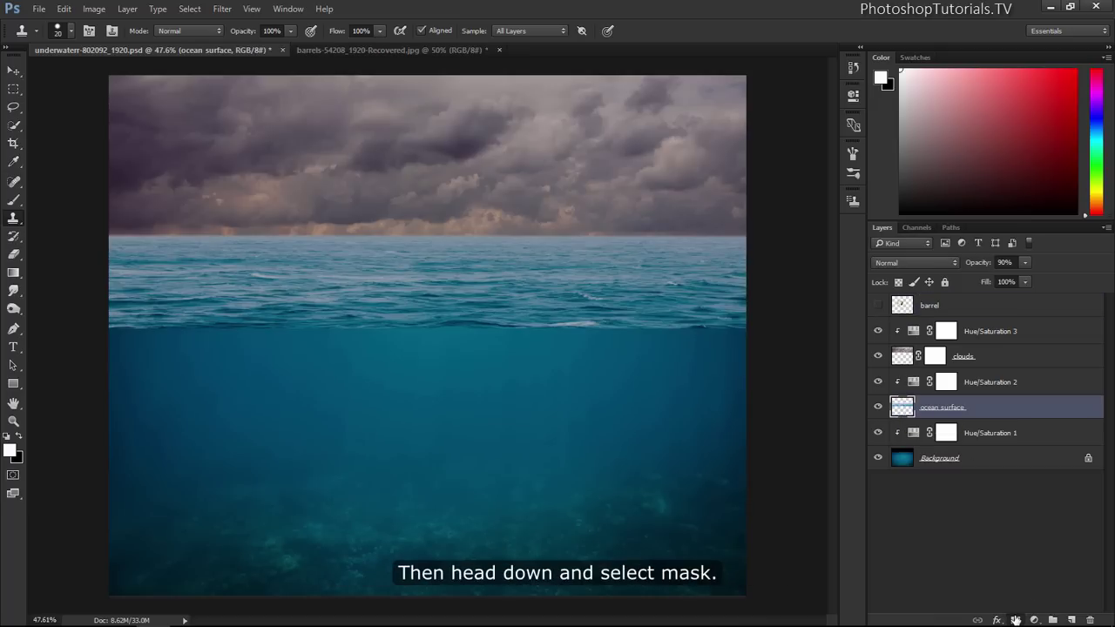
left_click(1015, 620)
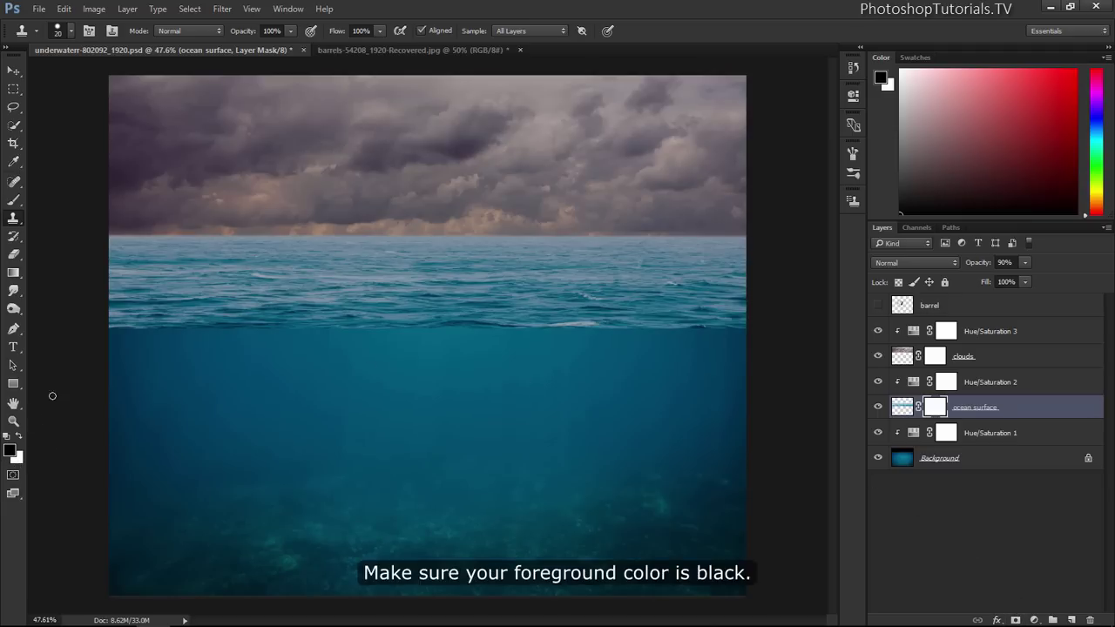
key("z")
left_click_drag(107, 327, 186, 331)
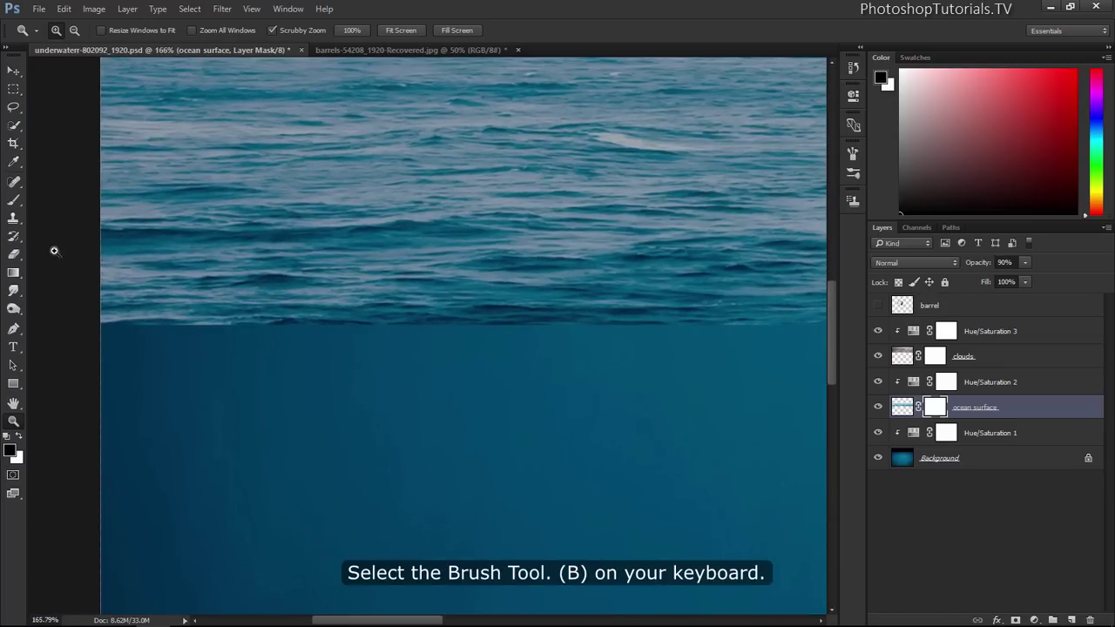
Paint the mask with a soft round brush along the entire waterline to blend its edge
left_click(15, 202)
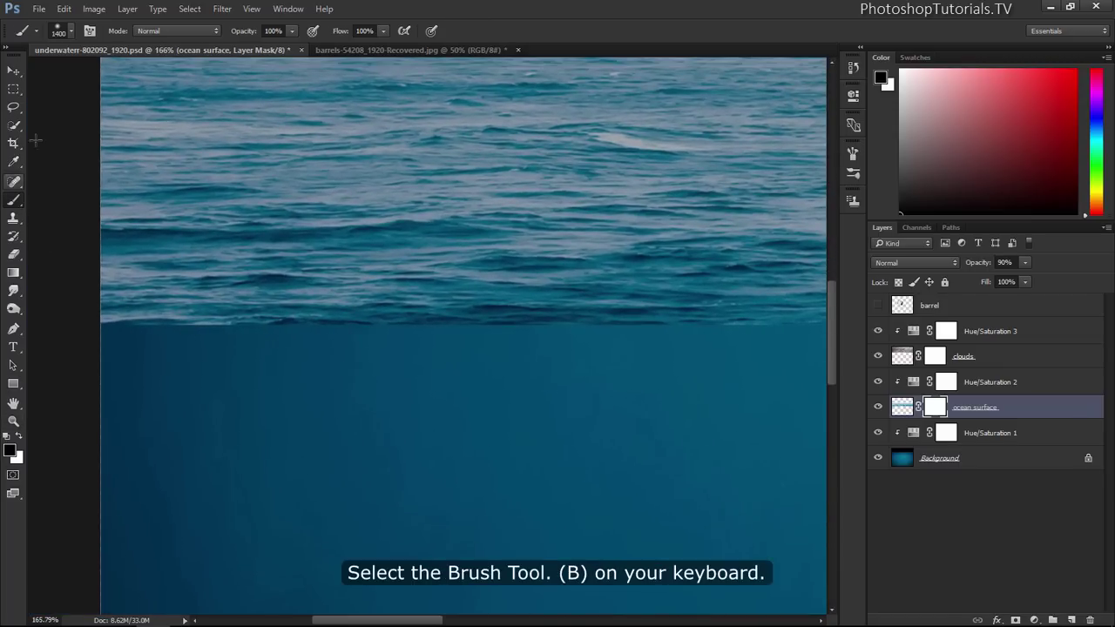
left_click(71, 31)
double_click(29, 140)
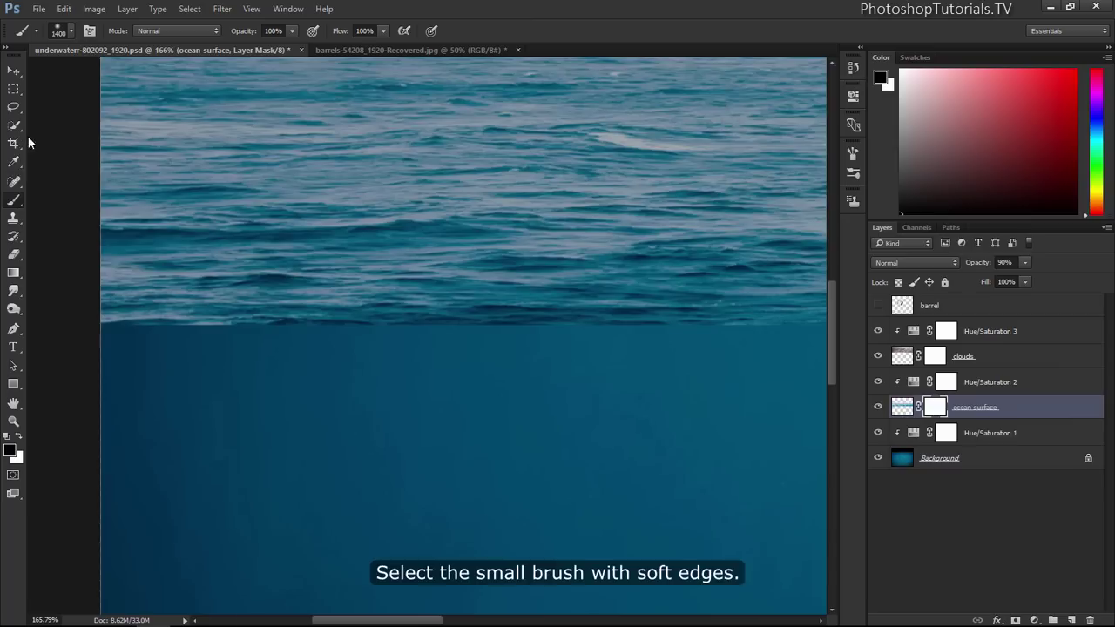
left_click_drag(106, 327, 181, 323)
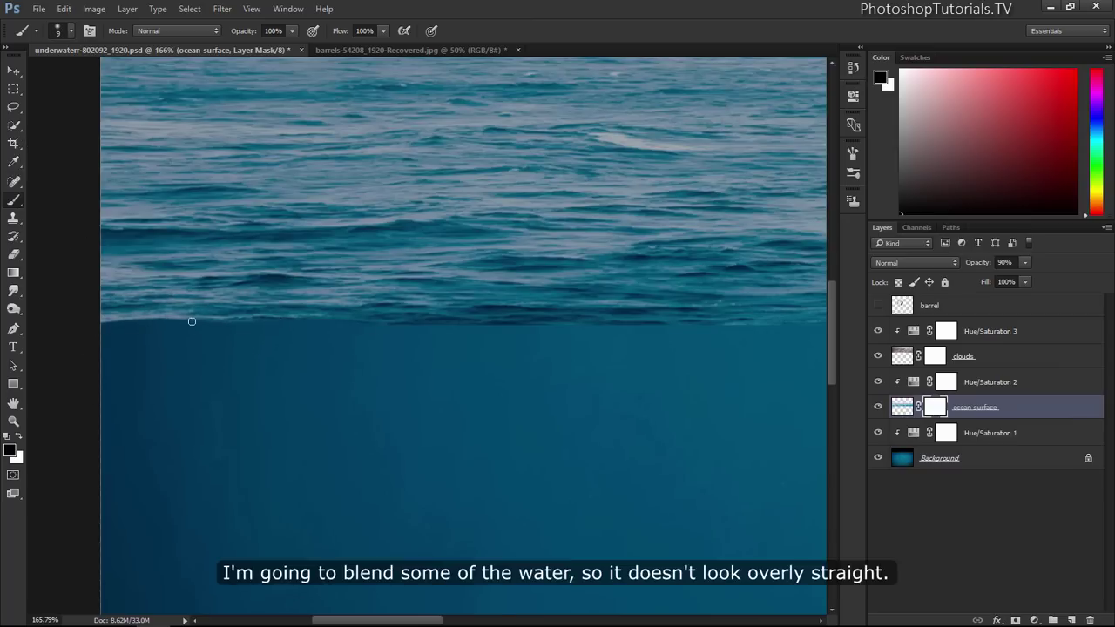
left_click_drag(131, 313, 614, 329)
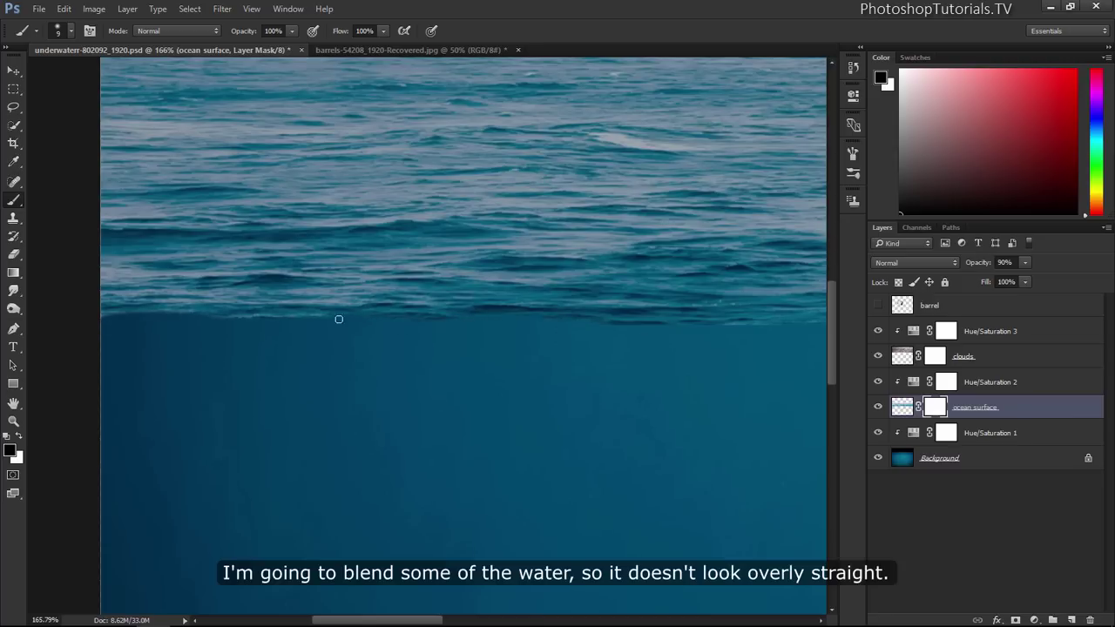
scroll(336, 319, "right", 5)
left_click_drag(282, 306, 156, 298)
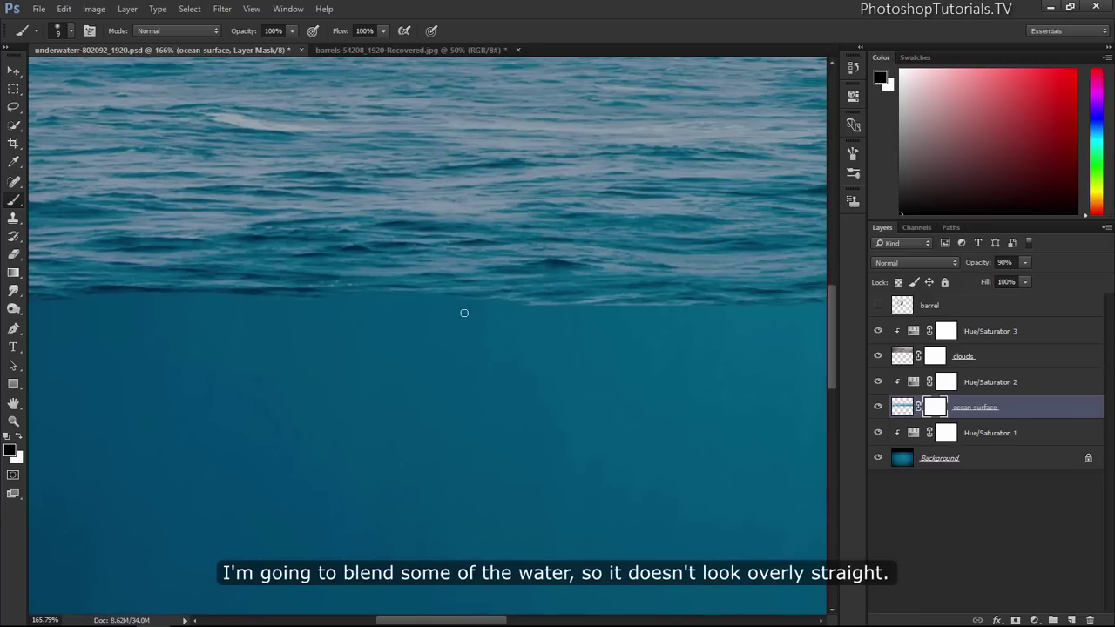
scroll(514, 307, "right", 5)
mouse_move(565, 301)
left_mouse_down()
mouse_move(368, 311)
mouse_move(163, 300)
left_mouse_up()
scroll(163, 300, "right", 5)
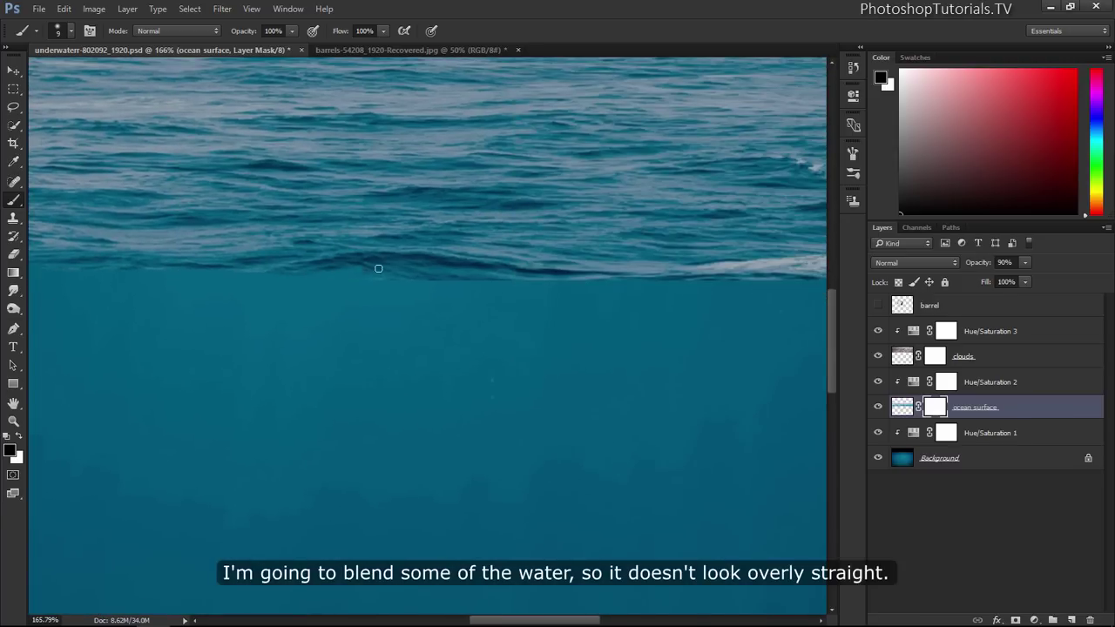
mouse_move(558, 280)
left_mouse_down()
mouse_move(188, 281)
mouse_move(273, 252)
mouse_move(299, 263)
mouse_move(621, 271)
mouse_move(333, 242)
mouse_move(493, 249)
mouse_move(343, 246)
mouse_move(474, 242)
left_mouse_up()
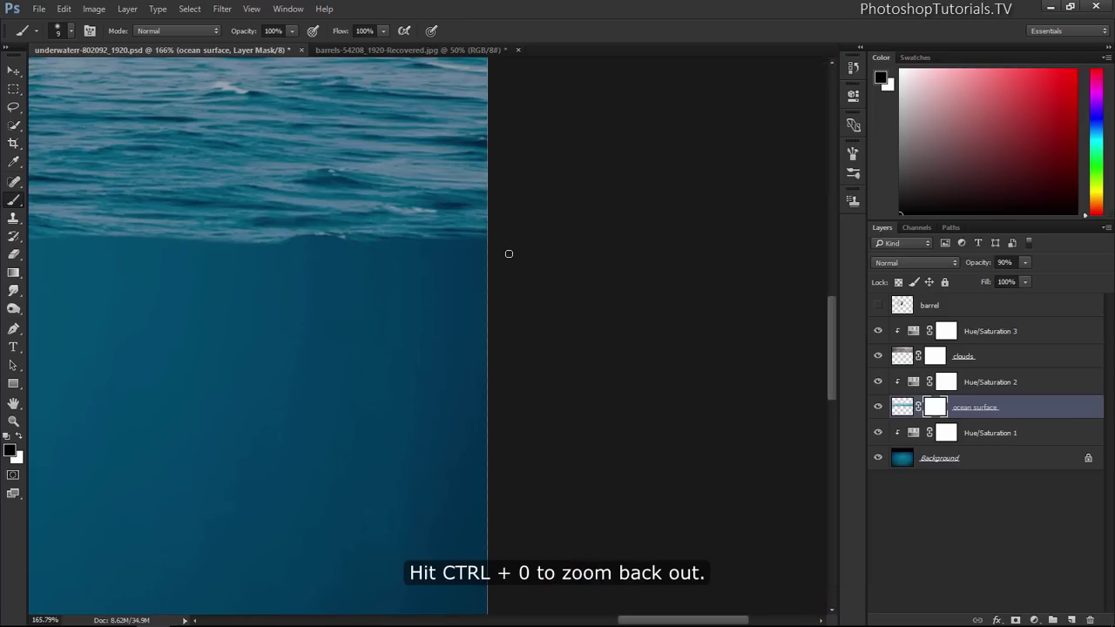
key("ctrl+0")
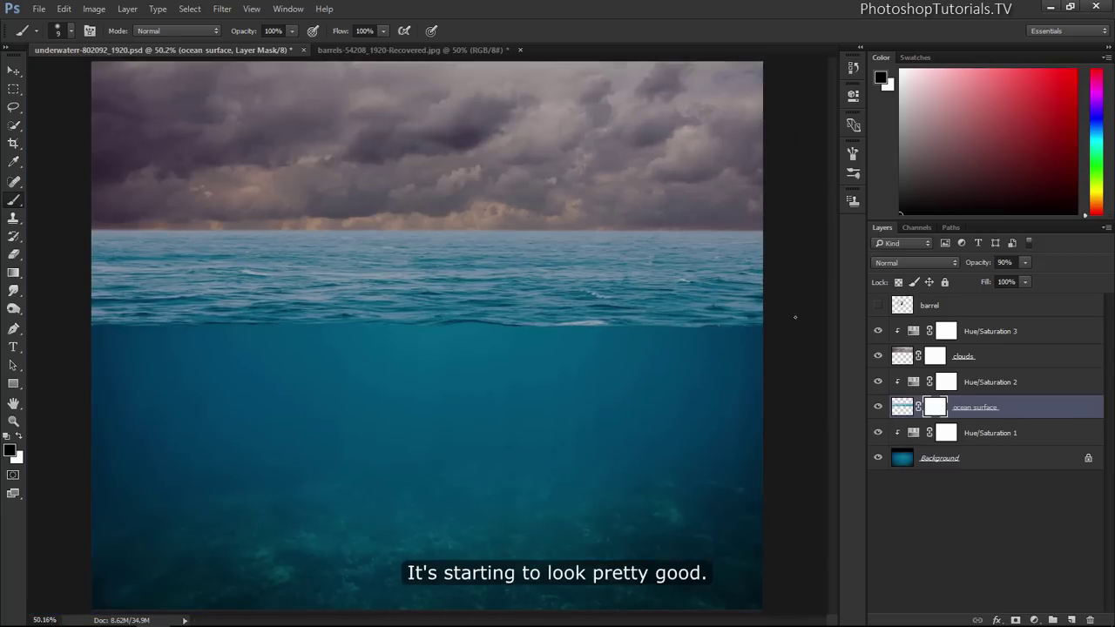
Show the barrel again, scale it to about 87% and shift it slightly left
left_click(879, 305)
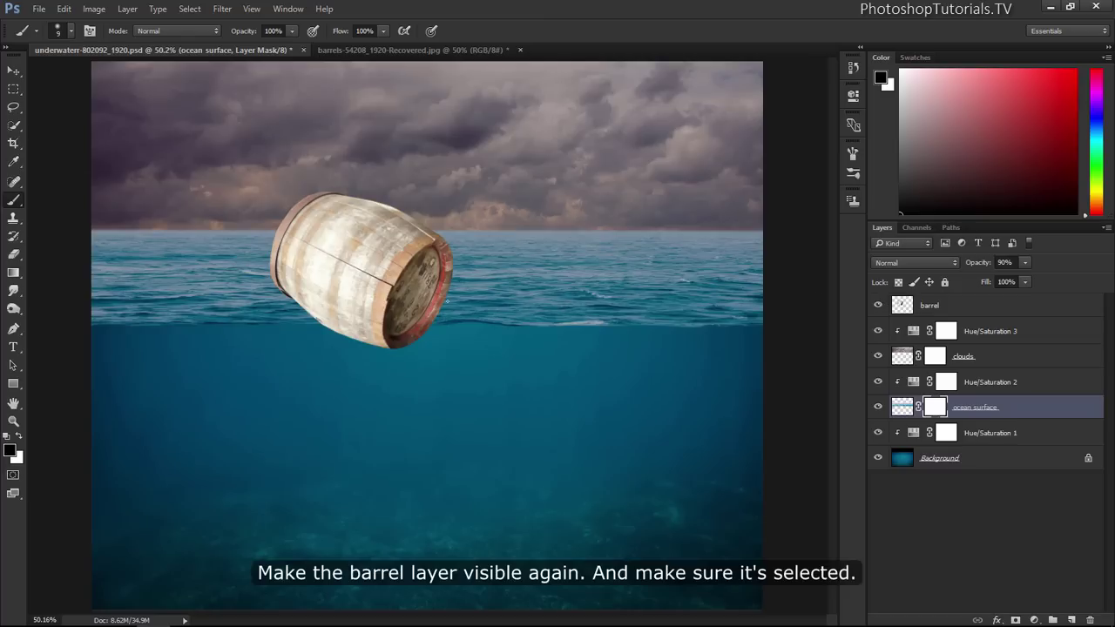
left_click(935, 306)
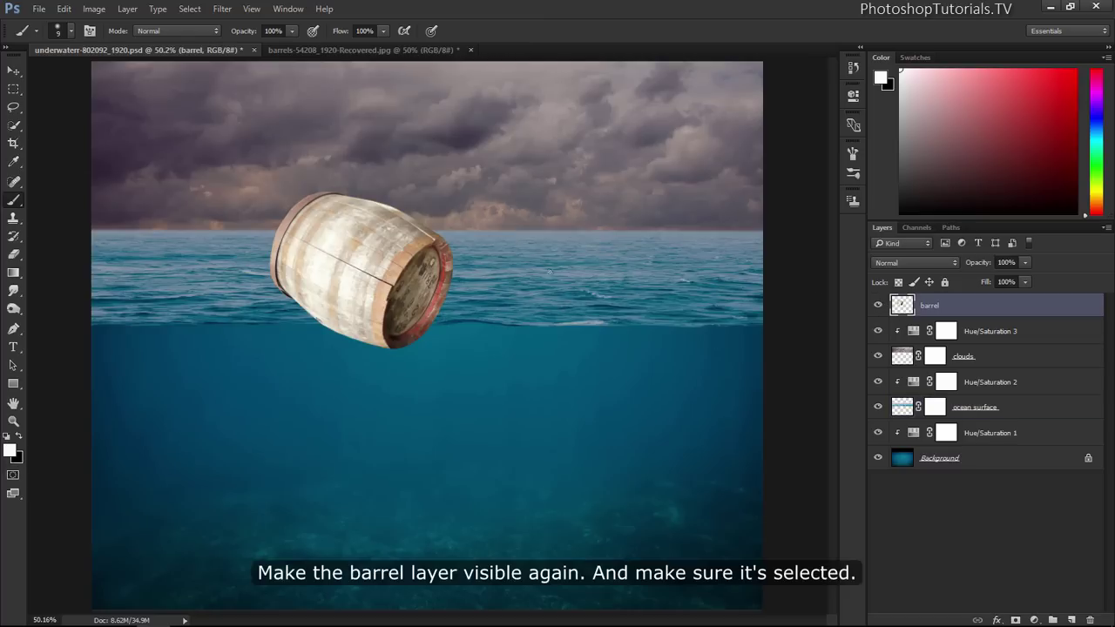
key("ctrl+t")
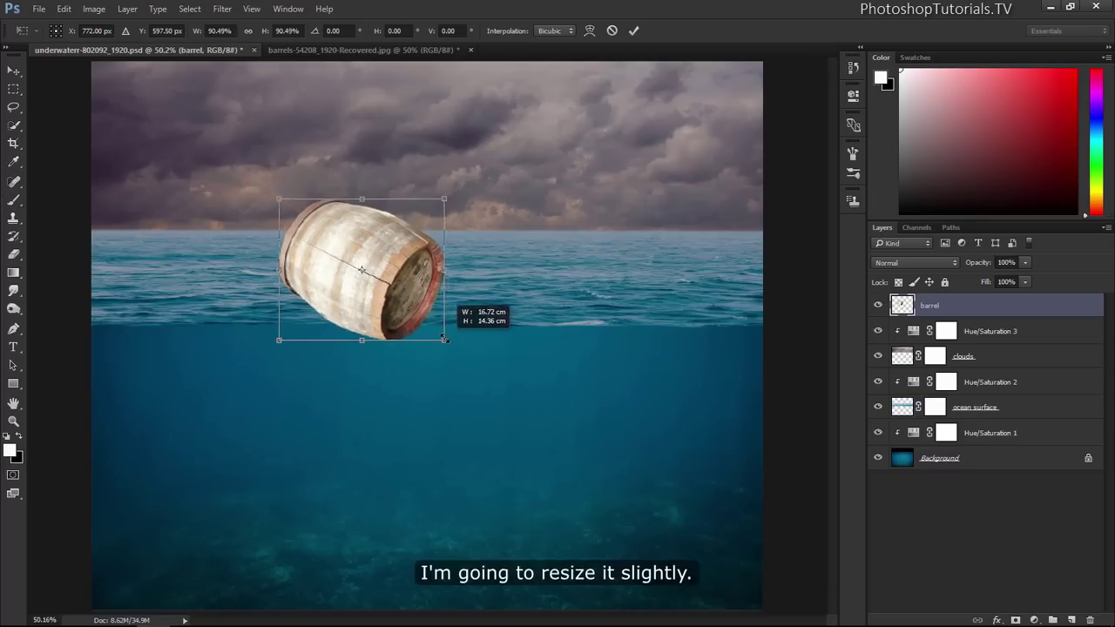
left_click_drag(451, 348, 441, 337)
left_click_drag(405, 263, 377, 258)
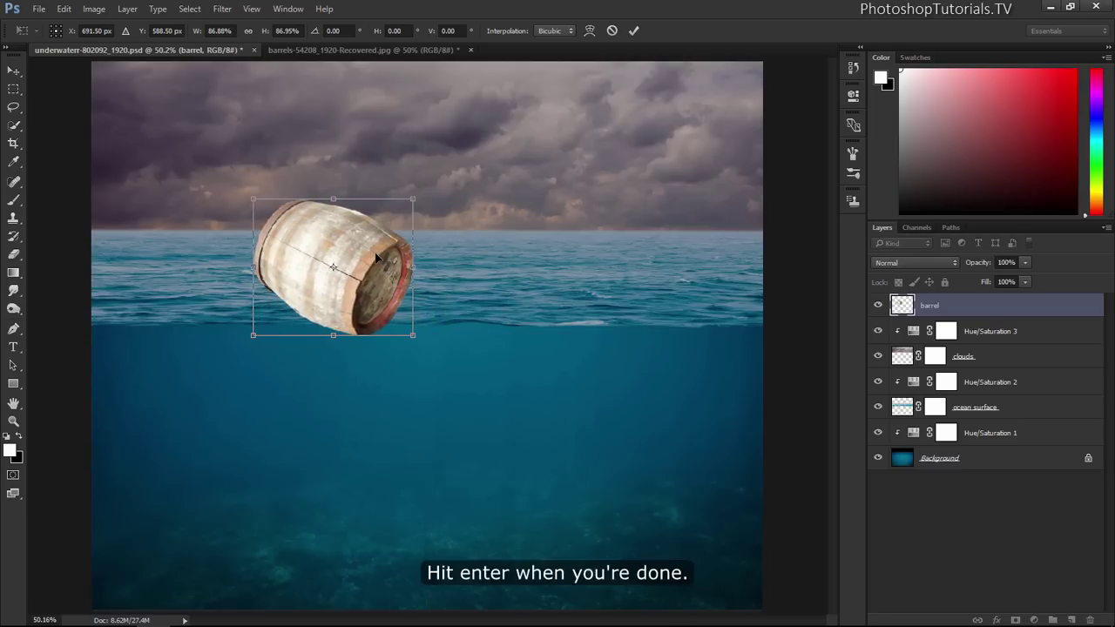
key("Return")
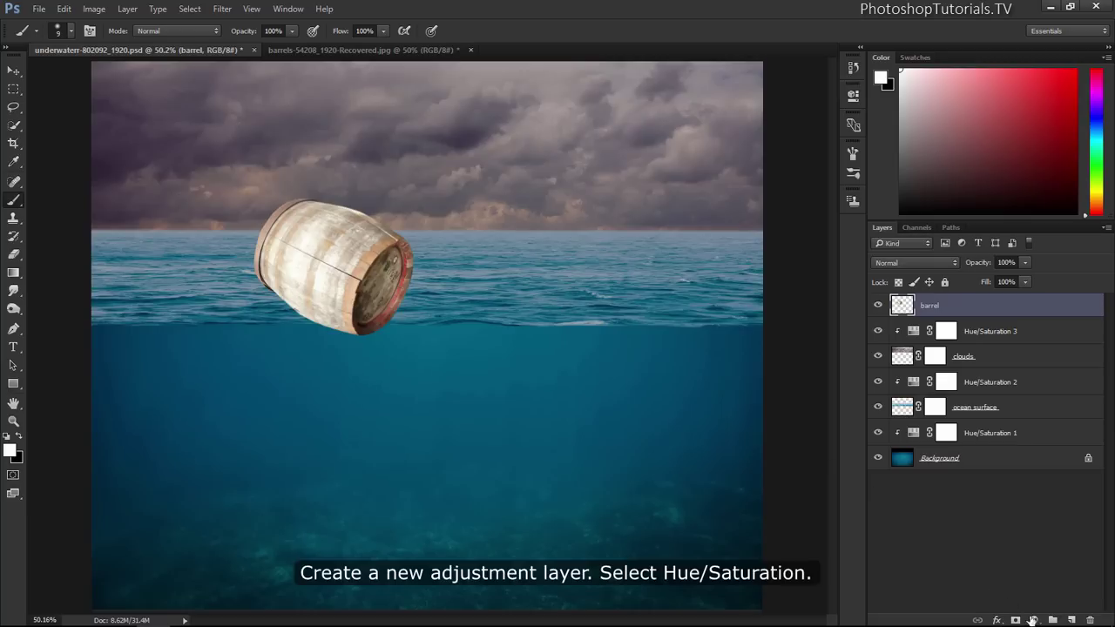
Add a Hue/Saturation layer clipped to the barrel with Lightness -40
left_click(1033, 620)
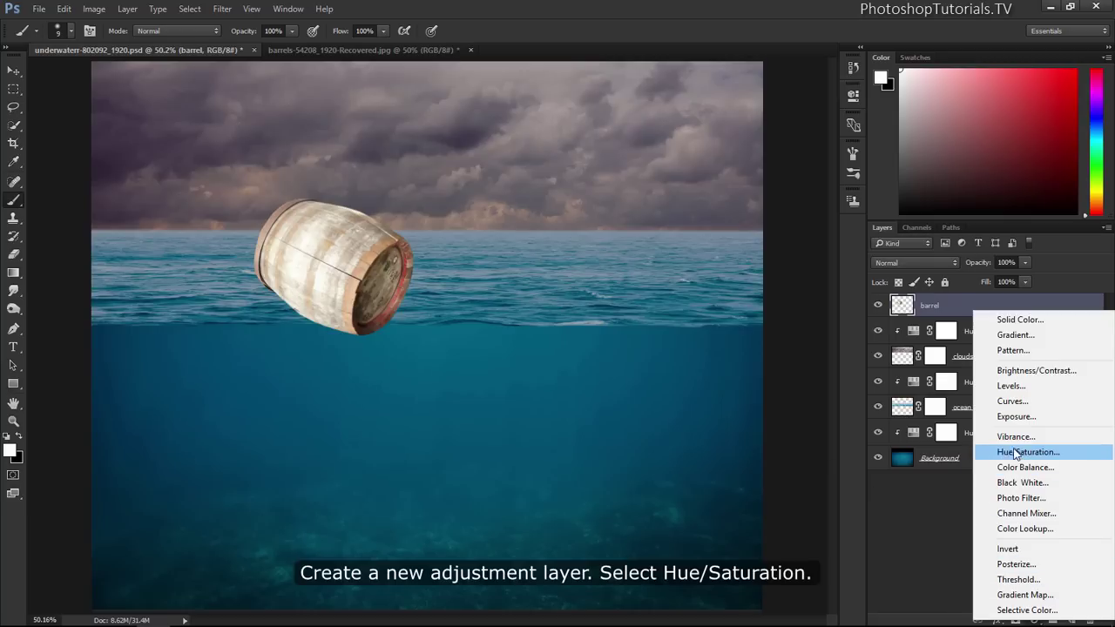
left_click(984, 453)
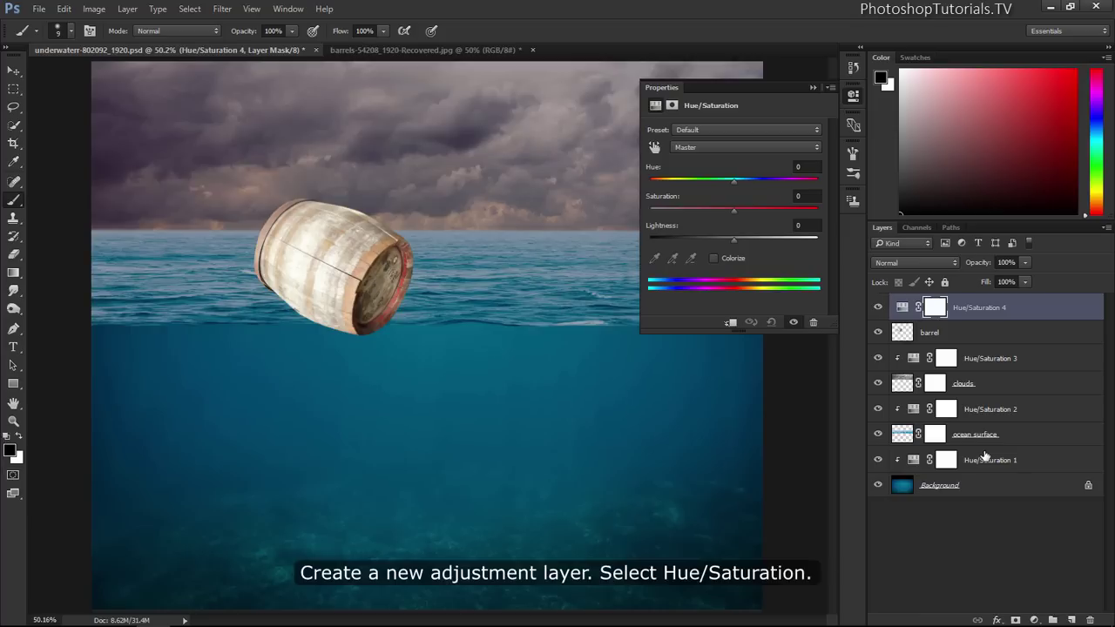
left_click(730, 322)
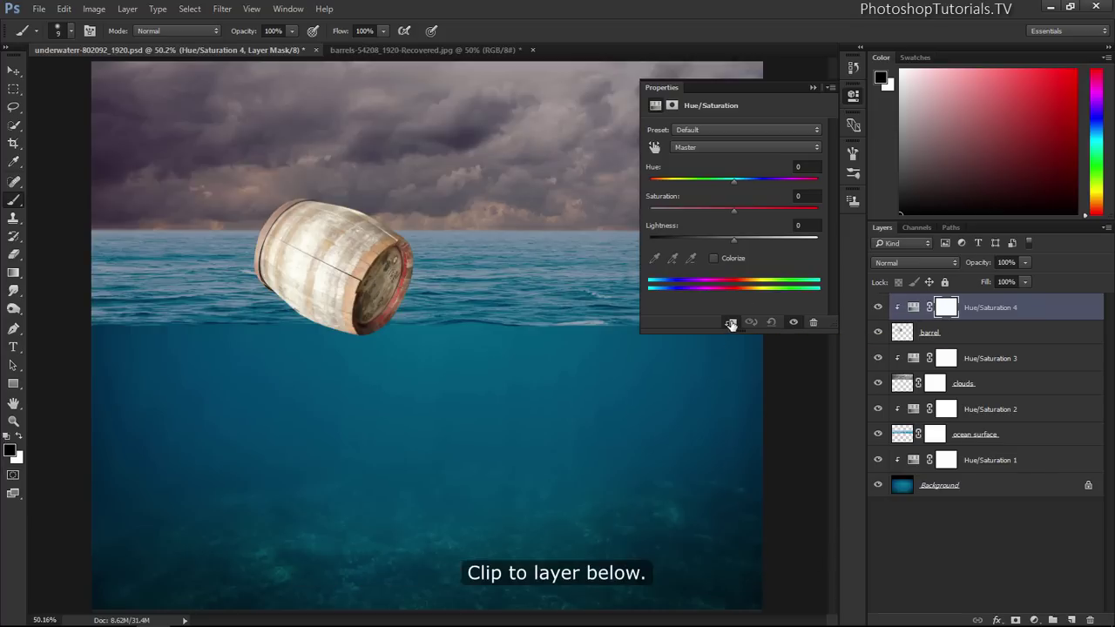
left_click_drag(734, 237, 699, 235)
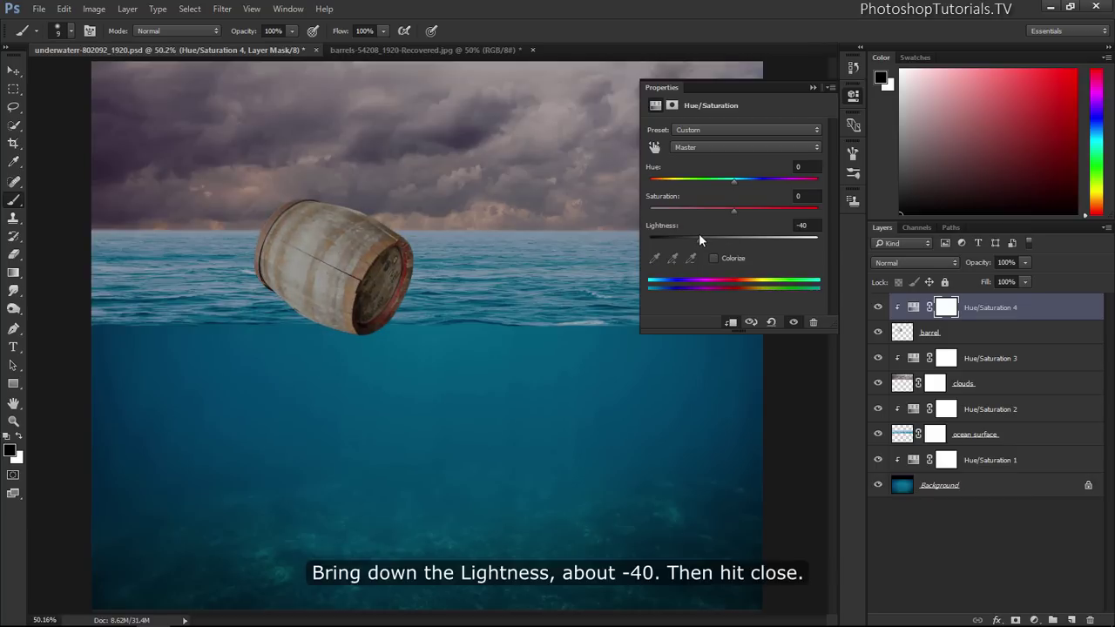
left_click(811, 88)
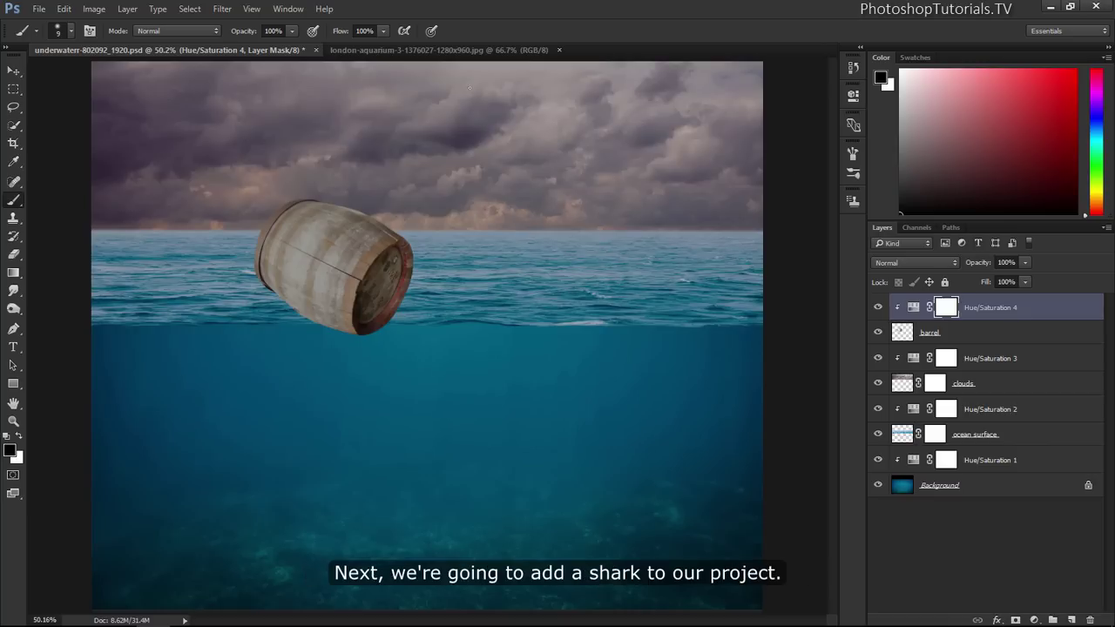
Trace a closed Pen path around the shark in the aquarium photo
left_click(465, 50)
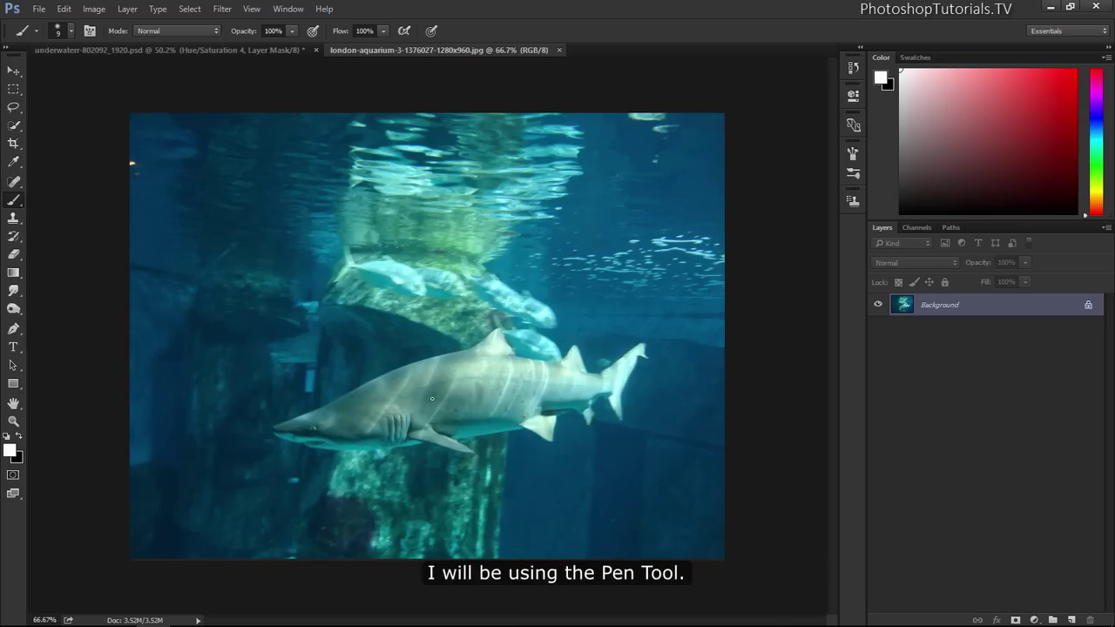
key("z")
mouse_move(300, 420)
left_mouse_down()
mouse_move(386, 389)
mouse_move(373, 391)
left_mouse_up()
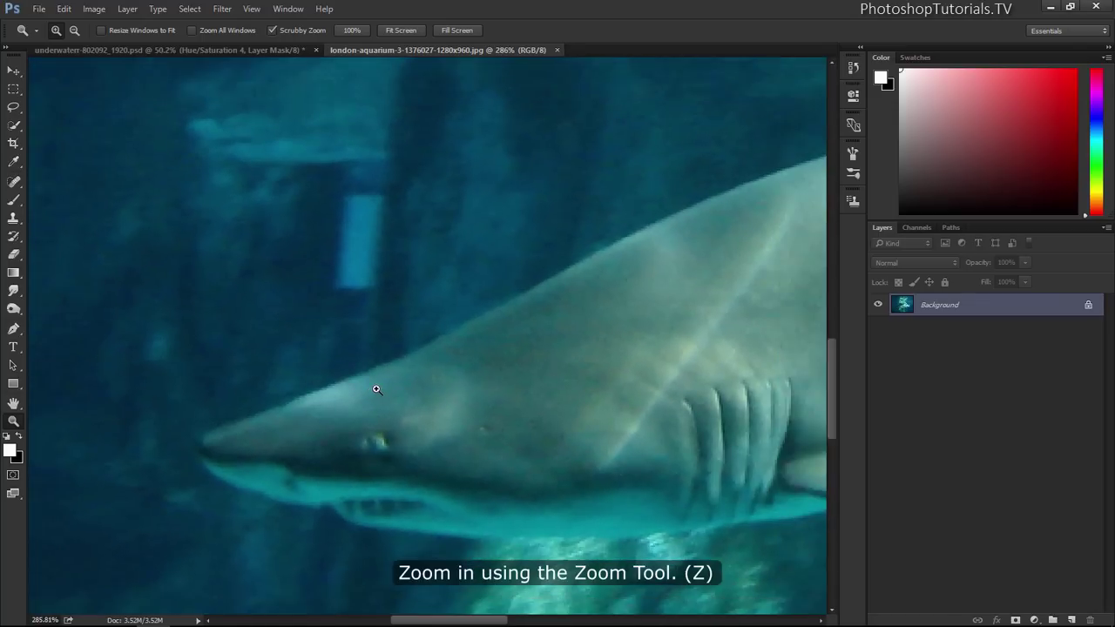
key("p")
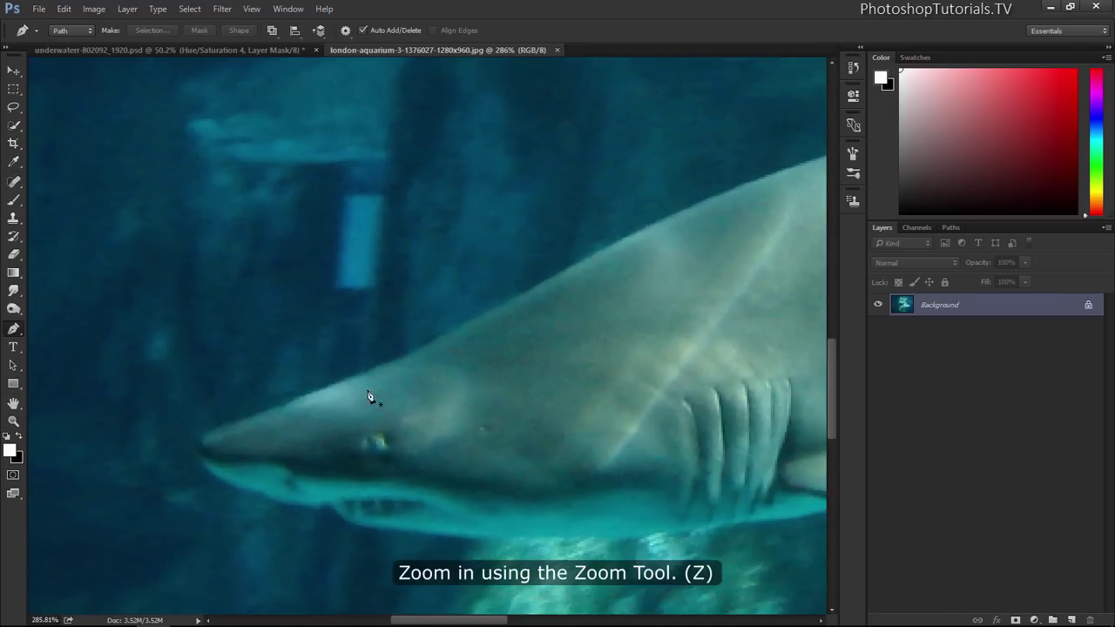
left_click(217, 429)
left_click_drag(481, 320, 549, 285)
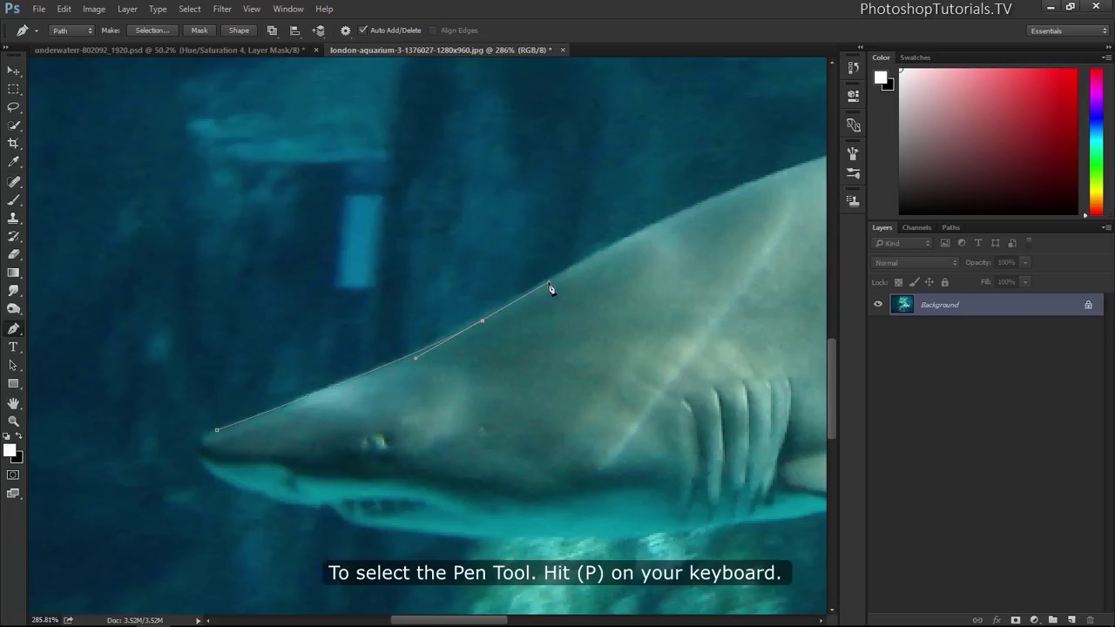
left_click_drag(557, 247, 374, 241)
left_click_drag(446, 211, 463, 207)
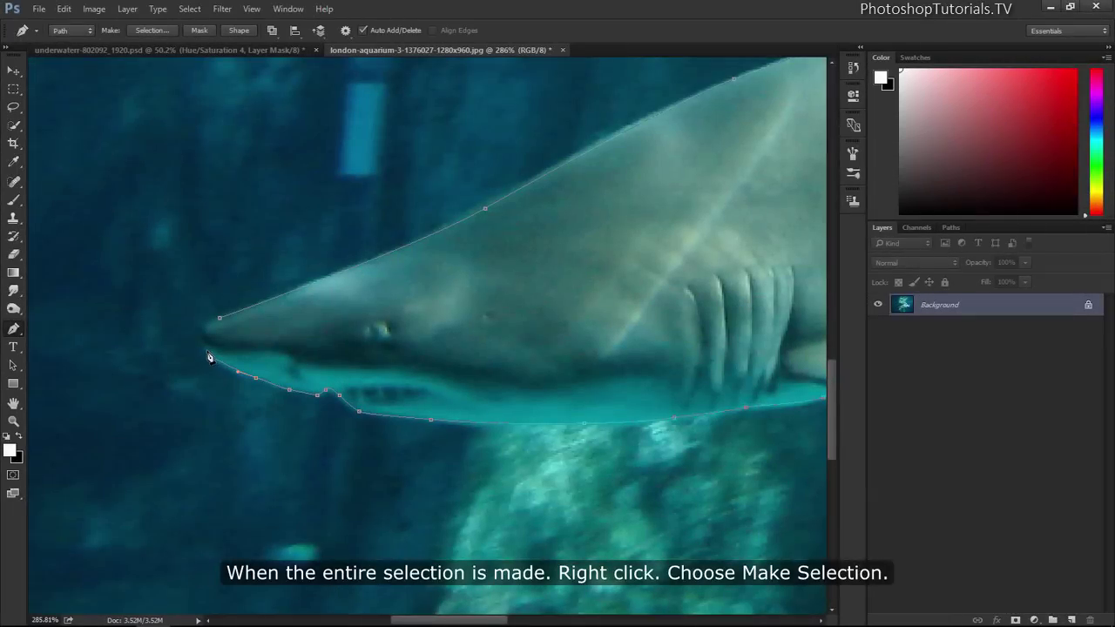
left_click(209, 357)
left_click(202, 334)
Convert the shark path to a selection with 0 feather and fit the photo in view
right_click(328, 321)
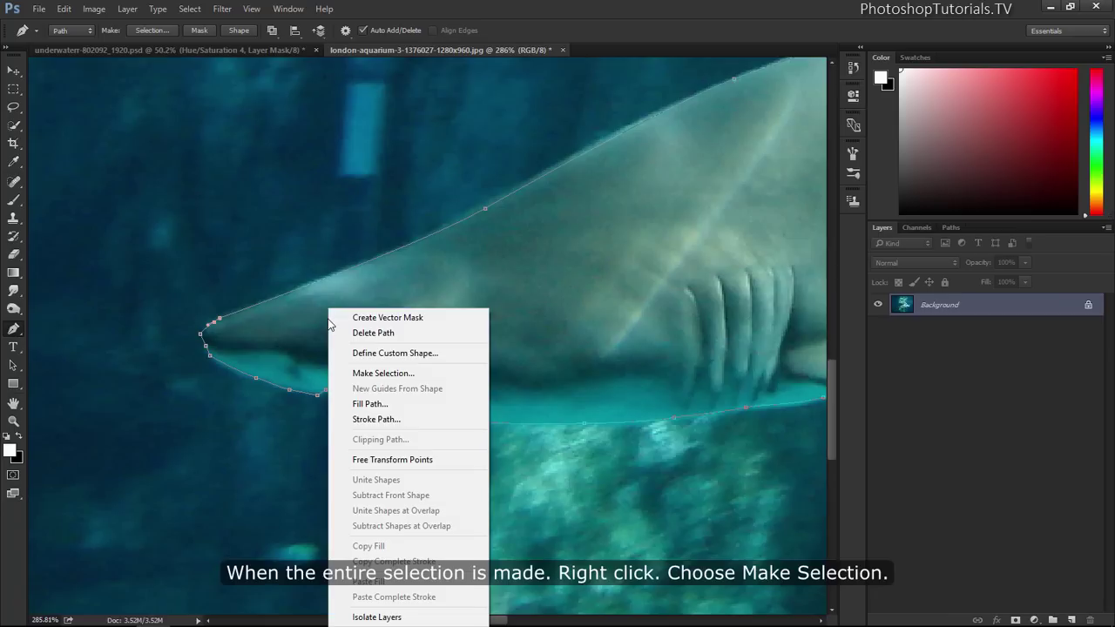
left_click(335, 373)
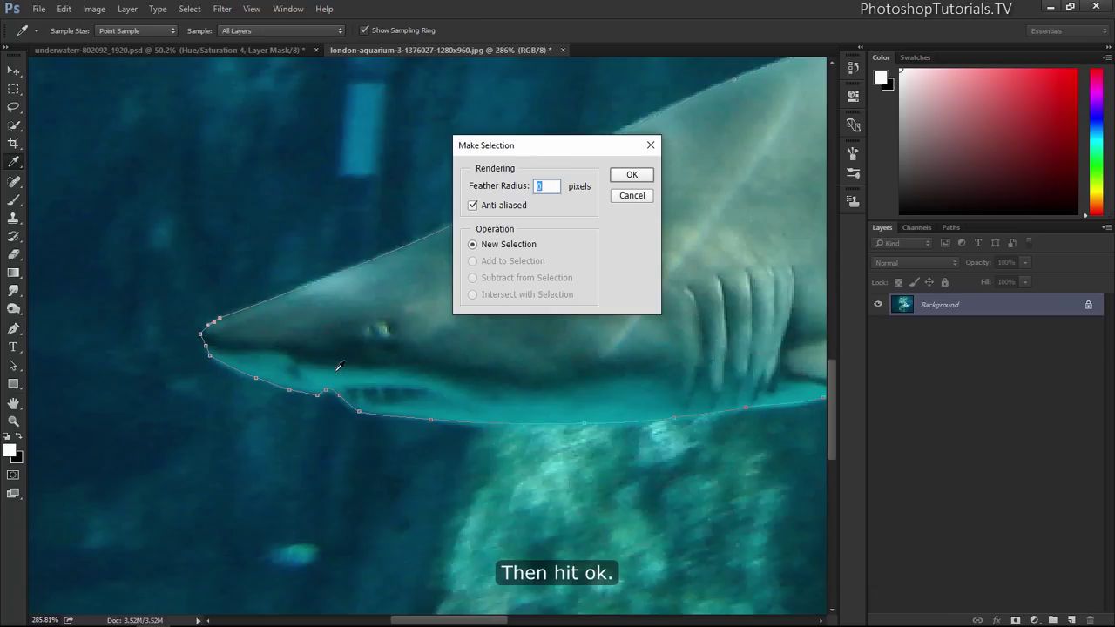
left_click(634, 176)
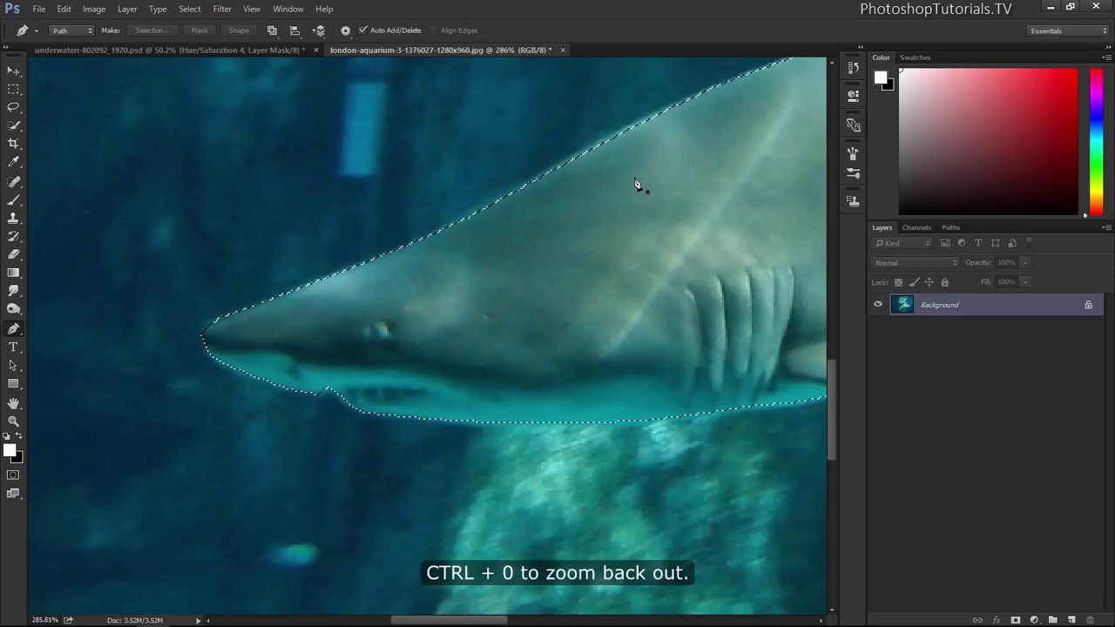
key("ctrl+0")
Drag the selected shark into the underwater composite
key("v")
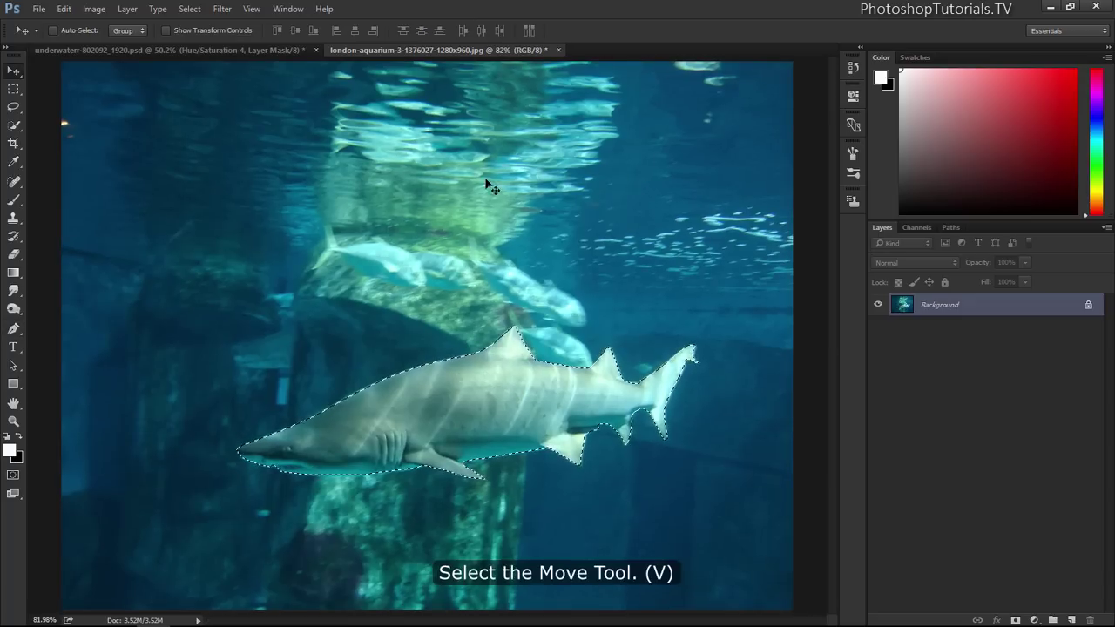
mouse_move(384, 338)
left_mouse_down()
mouse_move(285, 207)
mouse_move(533, 236)
left_mouse_up()
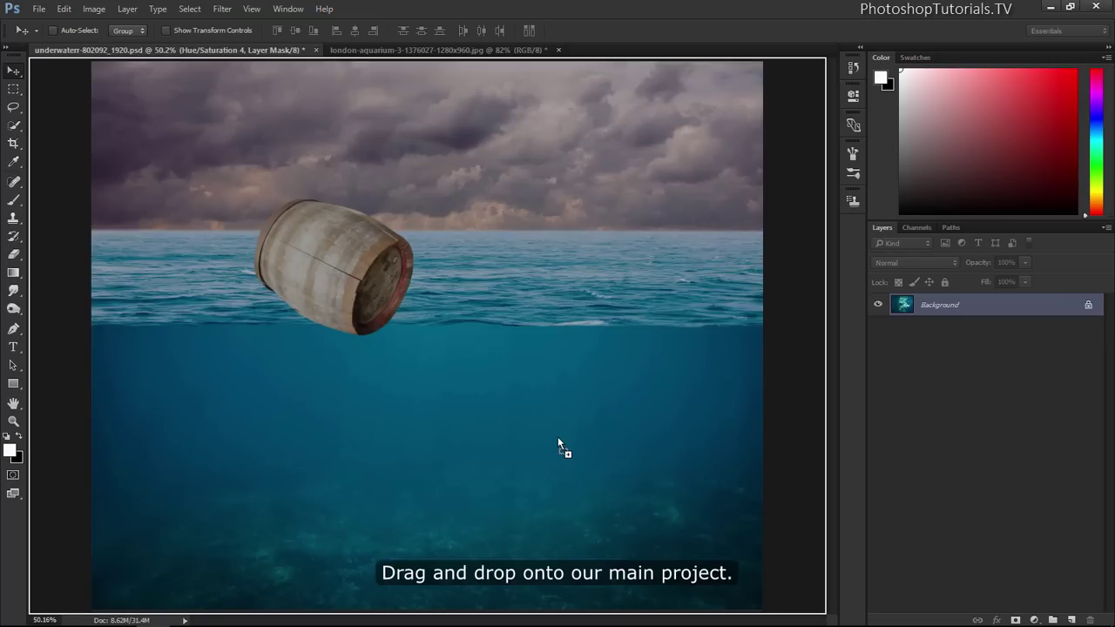
left_click_drag(558, 428, 558, 436)
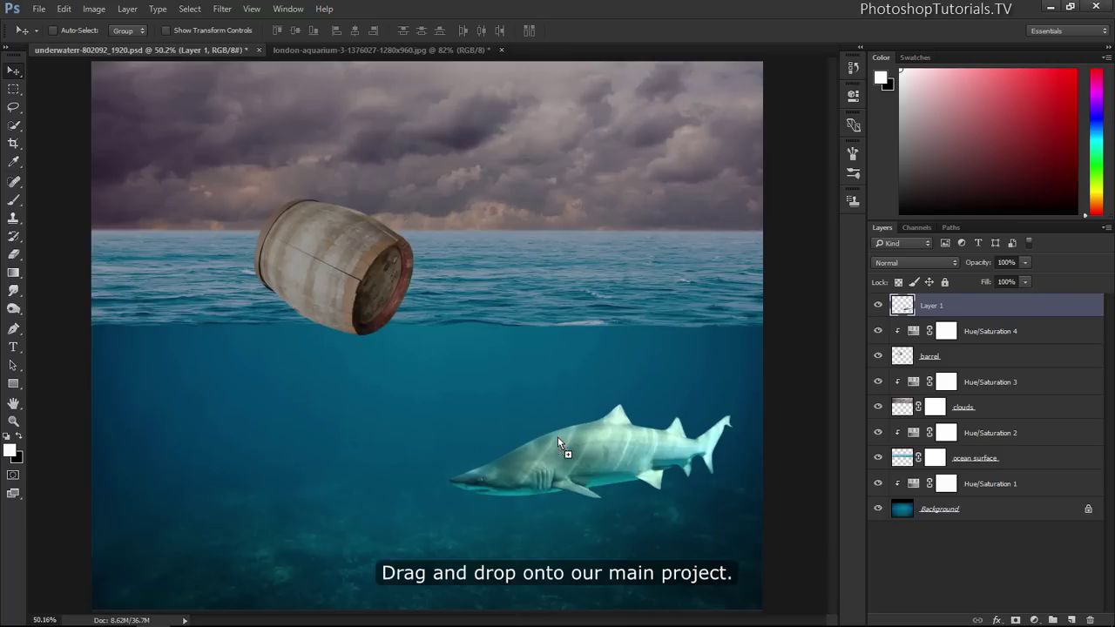
Scale the shark to about 133%, rotate it about 16° and position it below the barrel
key("ctrl+t")
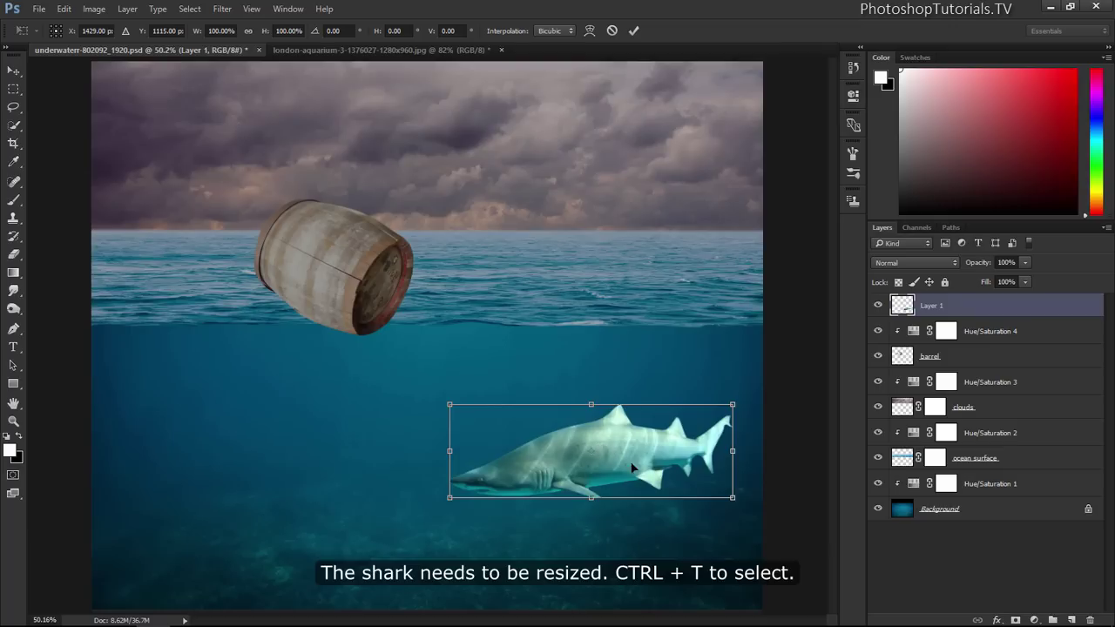
left_click_drag(449, 495, 403, 513)
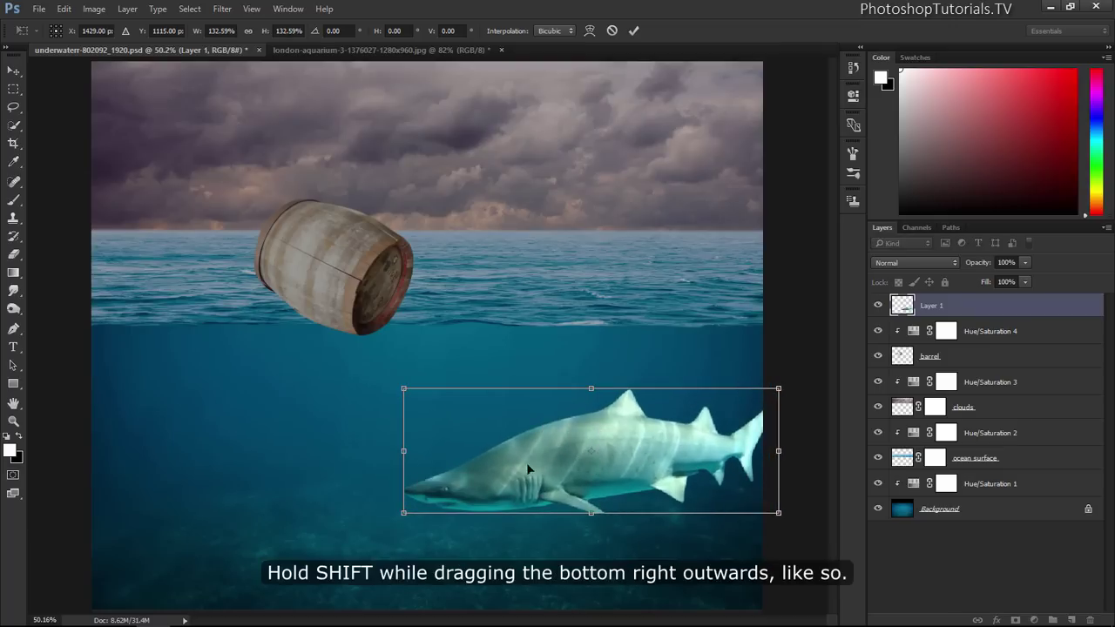
left_click_drag(559, 475, 489, 463)
left_click_drag(733, 439, 738, 474)
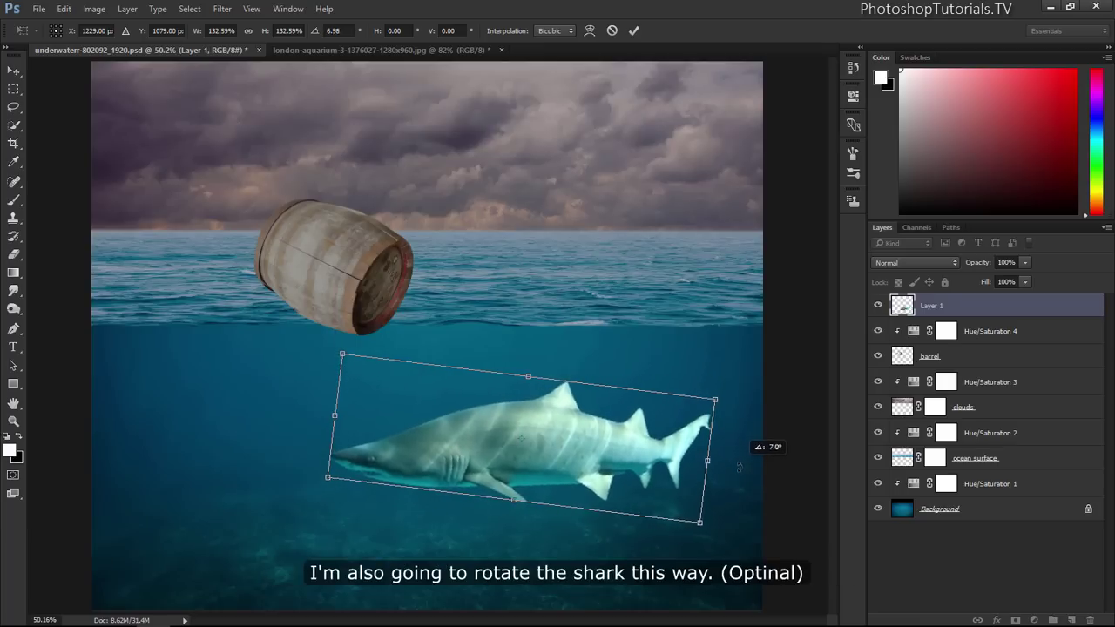
left_click_drag(614, 447, 653, 463)
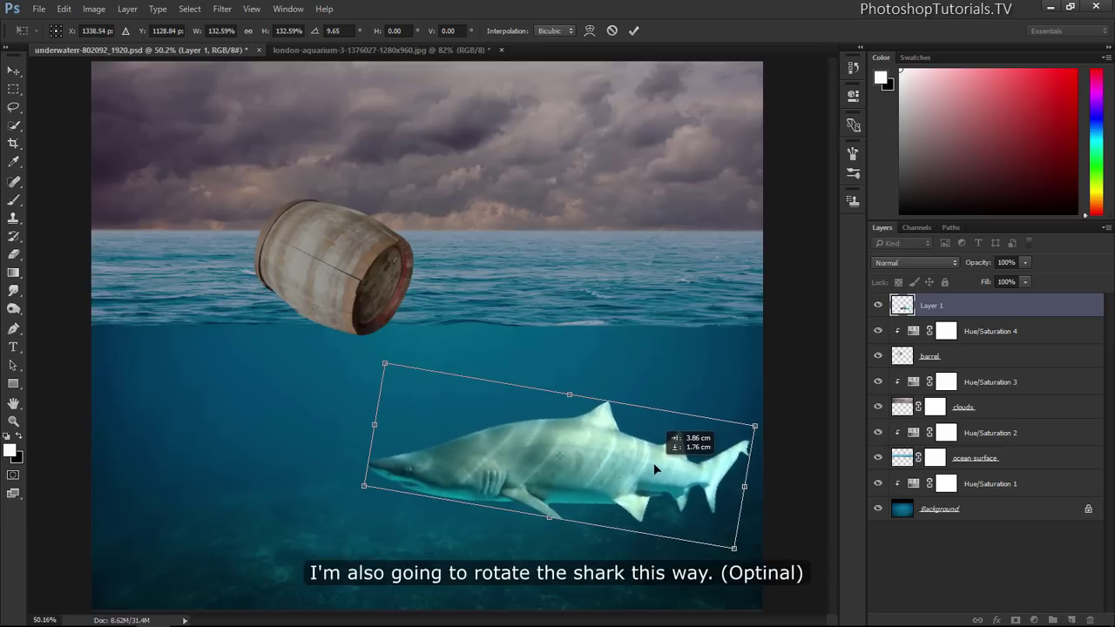
left_click_drag(675, 414, 711, 374)
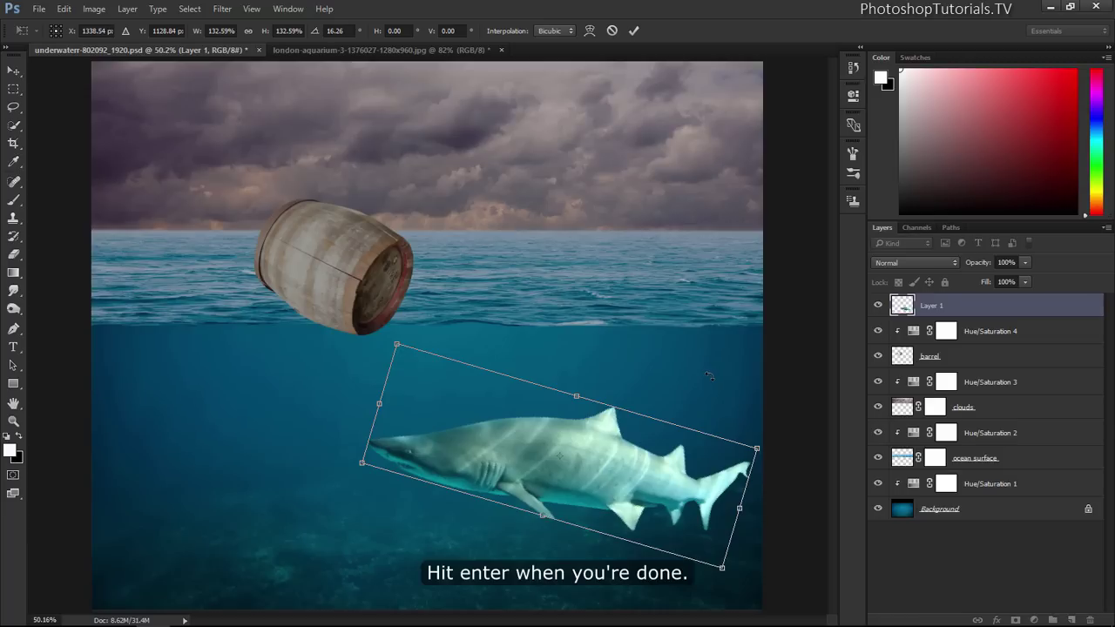
key("Return")
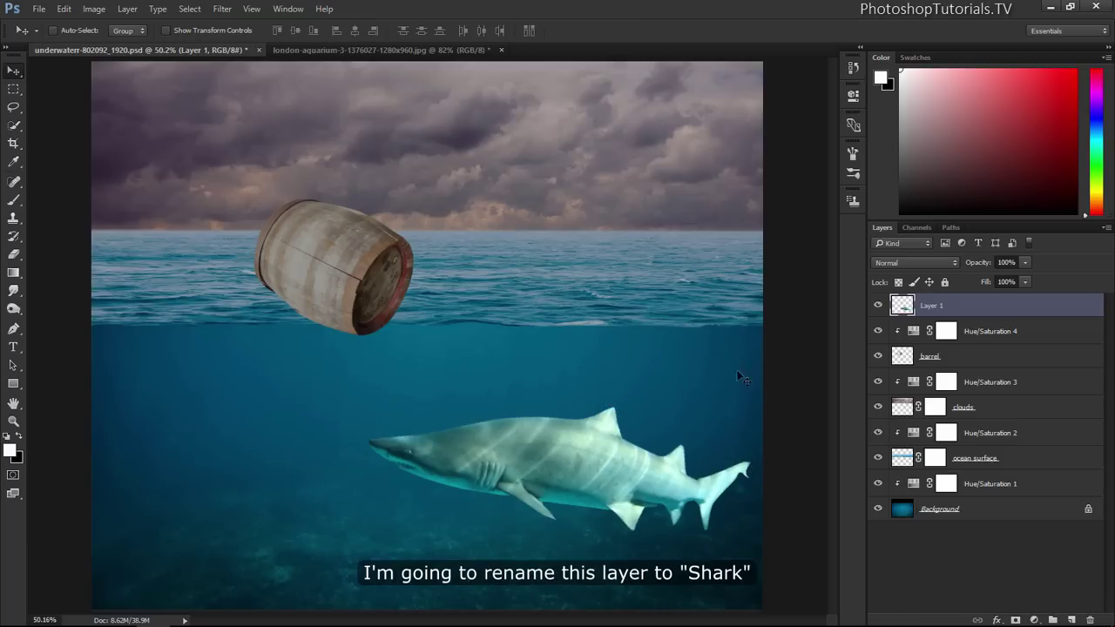
Rename the new layer to 'shark'
double_click(930, 306)
type("sh")
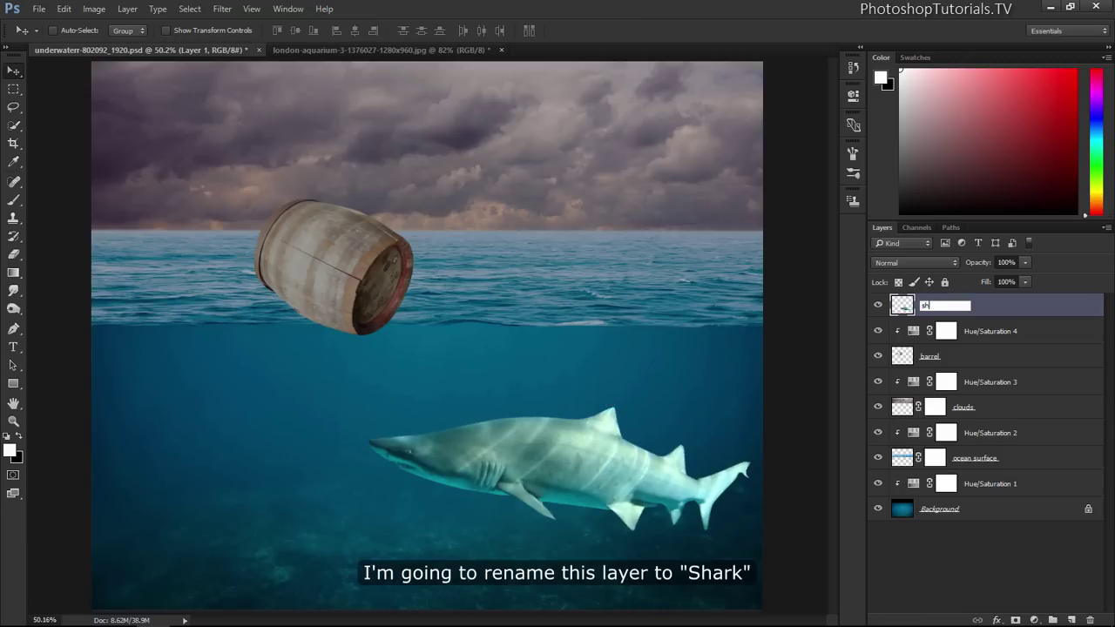
key("Return")
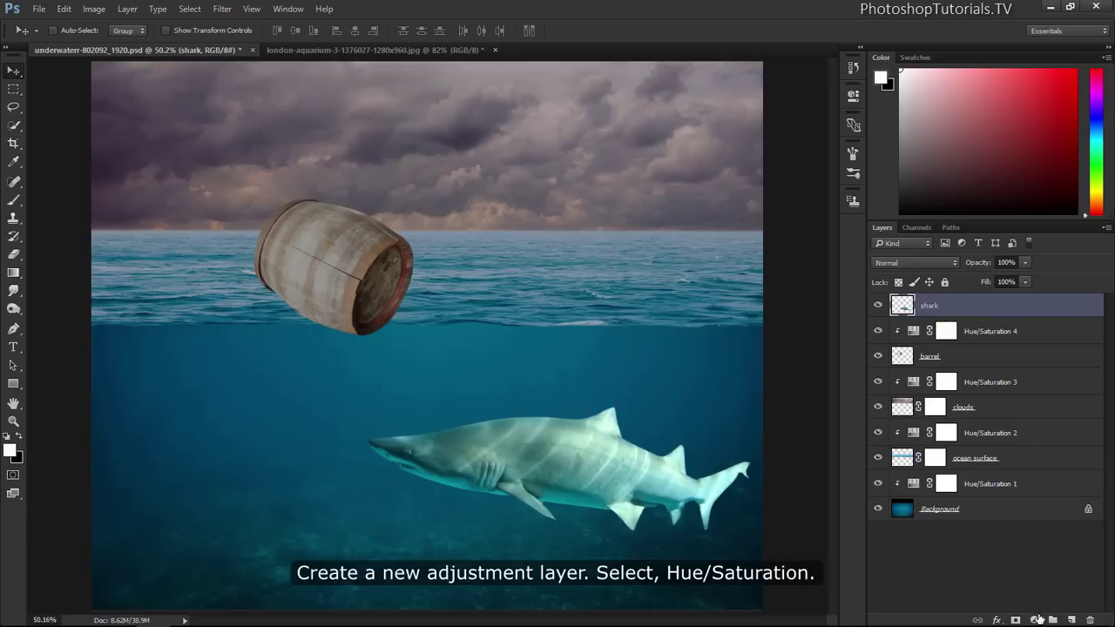
Add a Hue/Saturation adjustment clipped to the shark layer with Lightness -40
left_click(1036, 619)
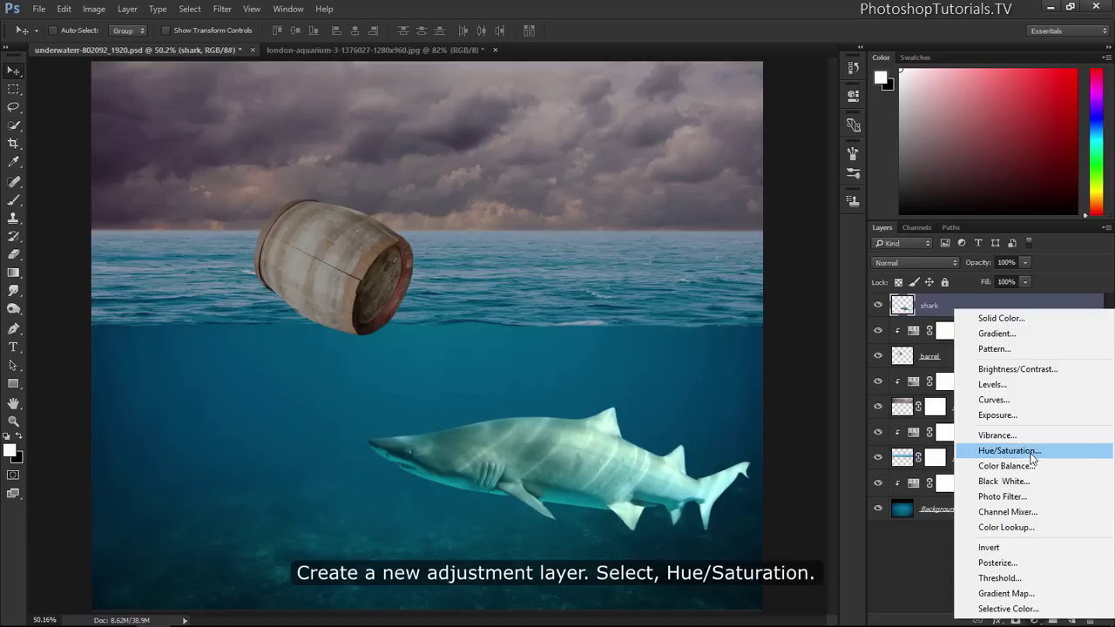
left_click(967, 452)
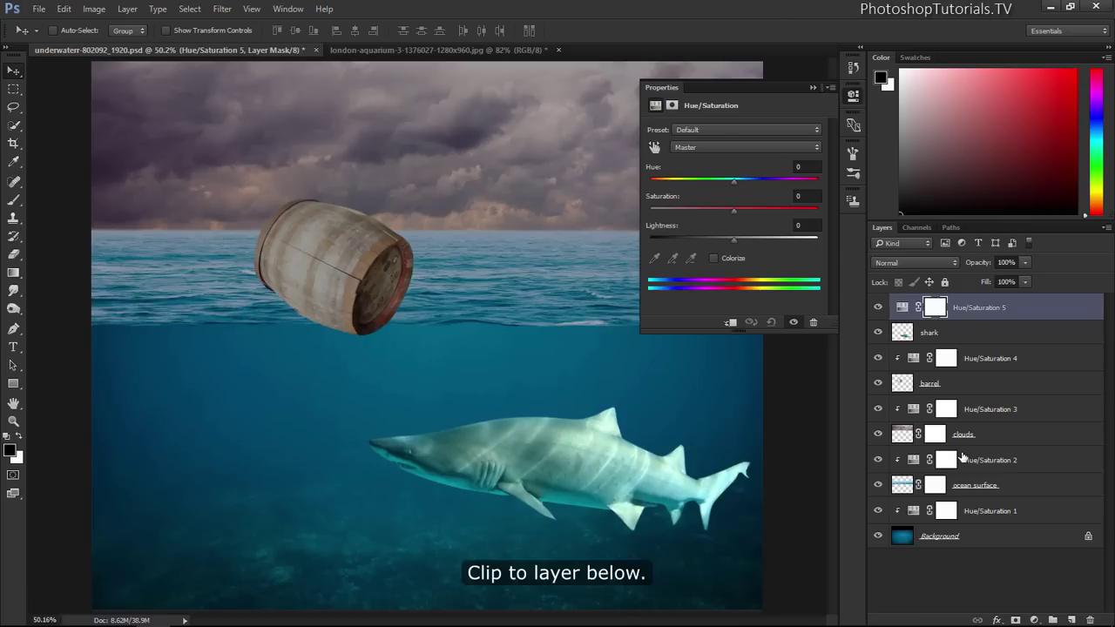
left_click(730, 323)
left_click_drag(732, 239, 699, 236)
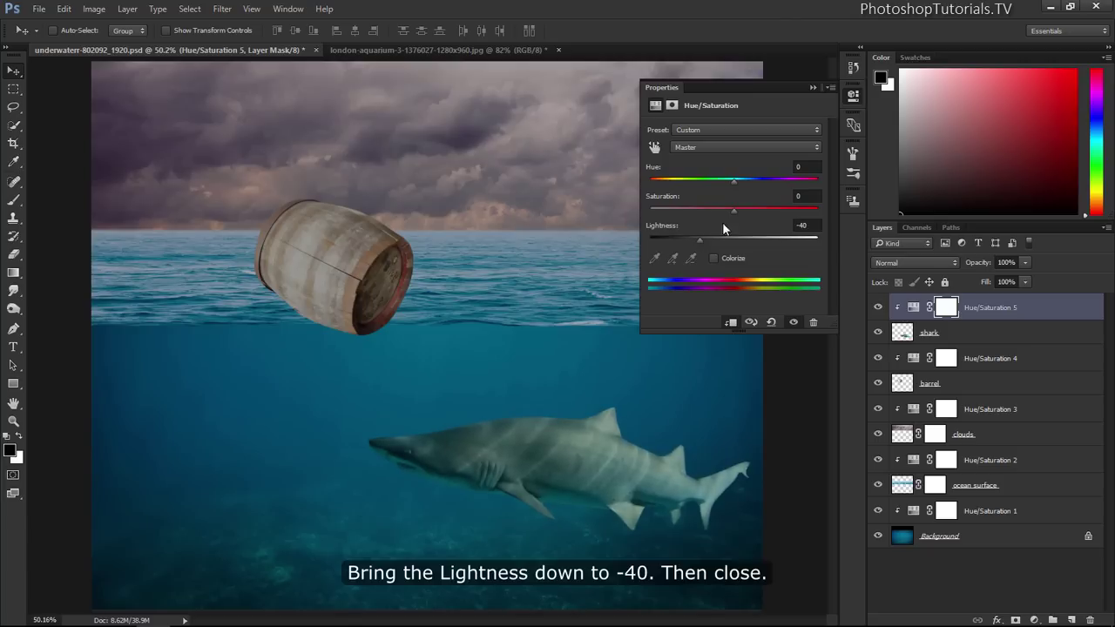
left_click(812, 87)
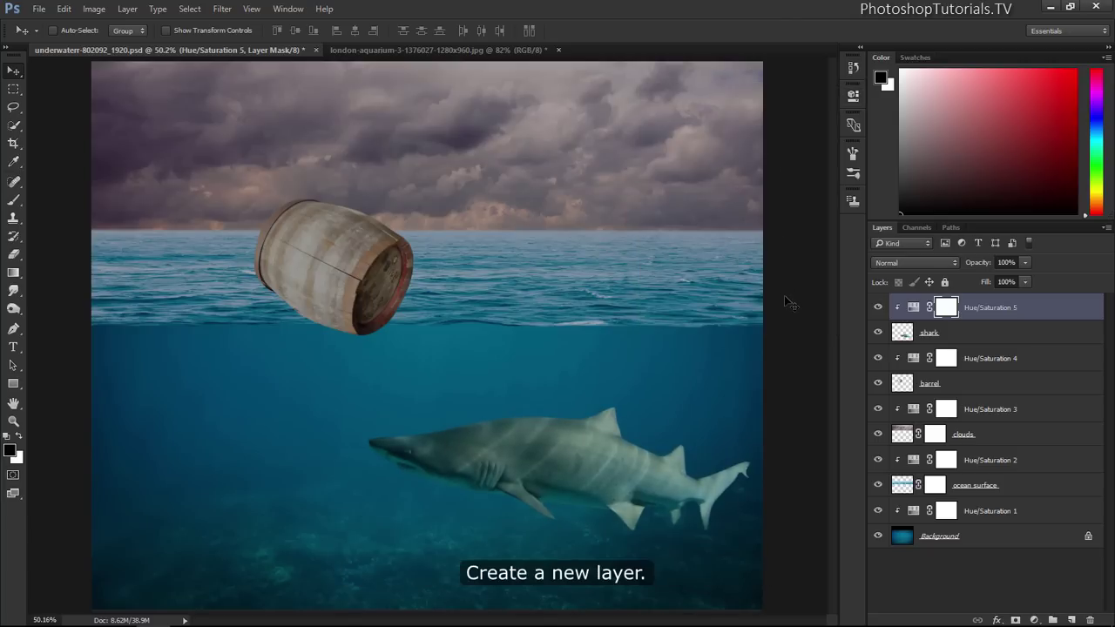
Add a new empty layer above the shark's adjustment
key("x")
left_click(1071, 620)
key("x")
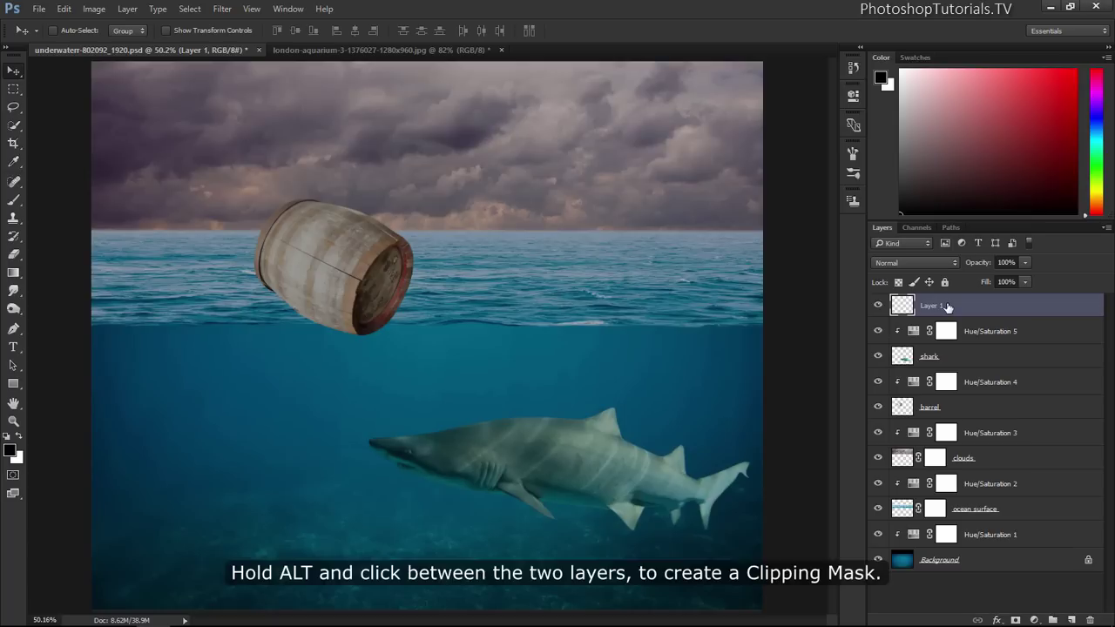
Clip the empty layer to the one below, name it 'shadow', and set it to Soft Light
left_click(1040, 316, "alt")
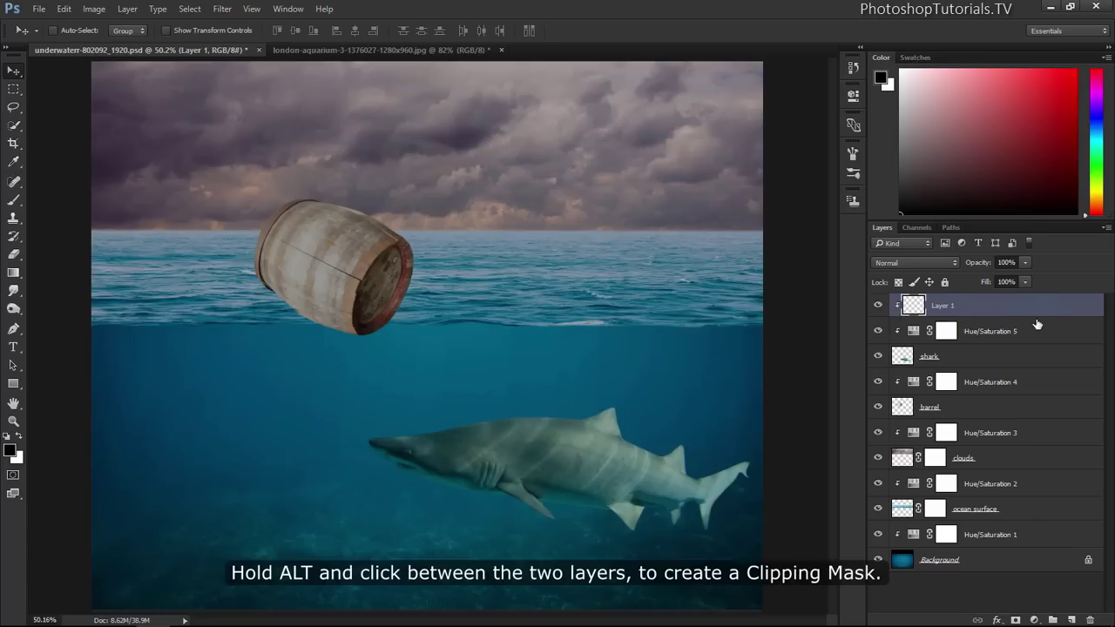
double_click(943, 305)
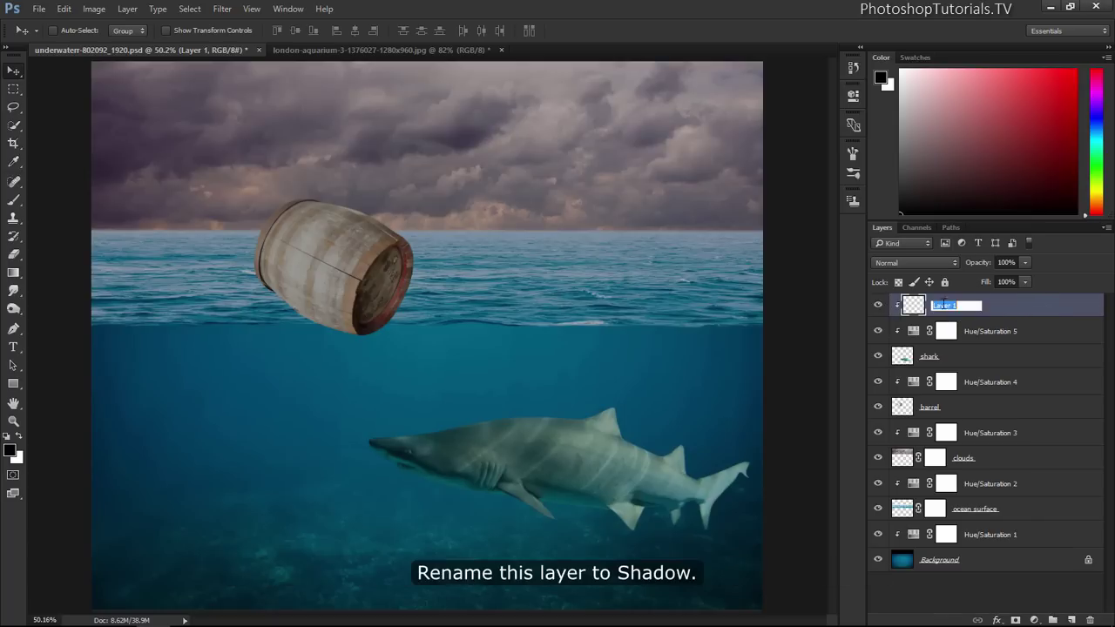
type("Shadowsha")
key("Return")
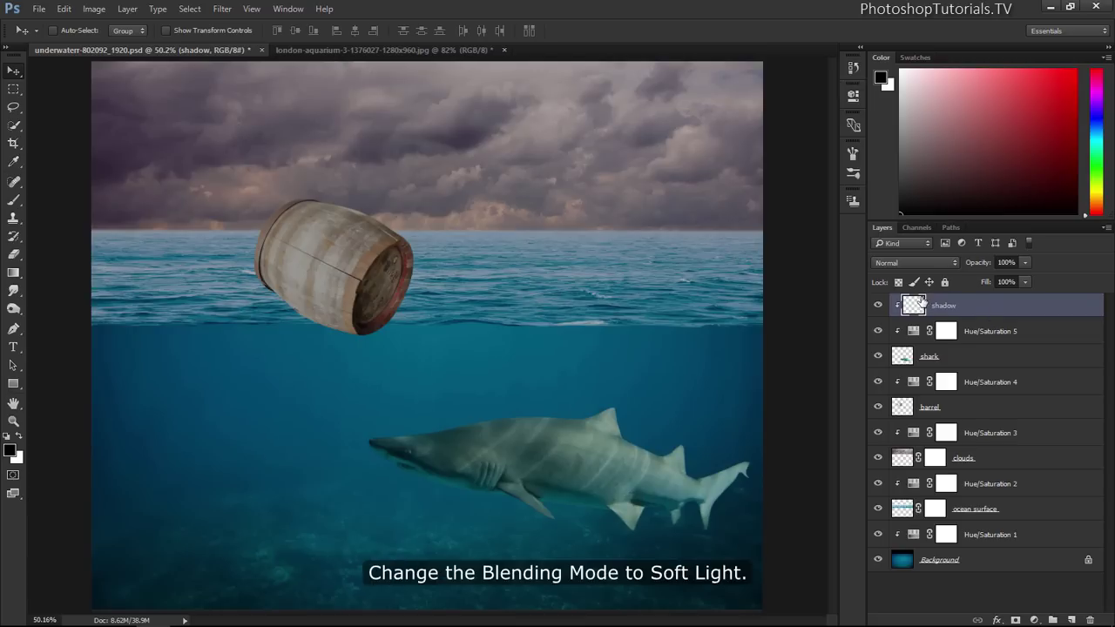
left_click(930, 262)
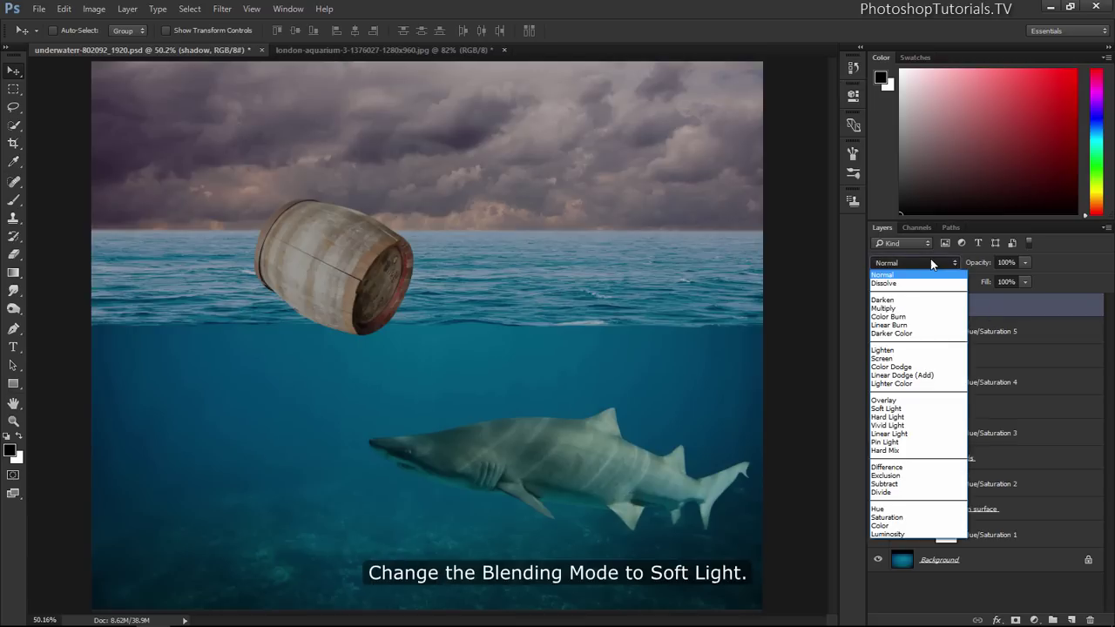
left_click(935, 408)
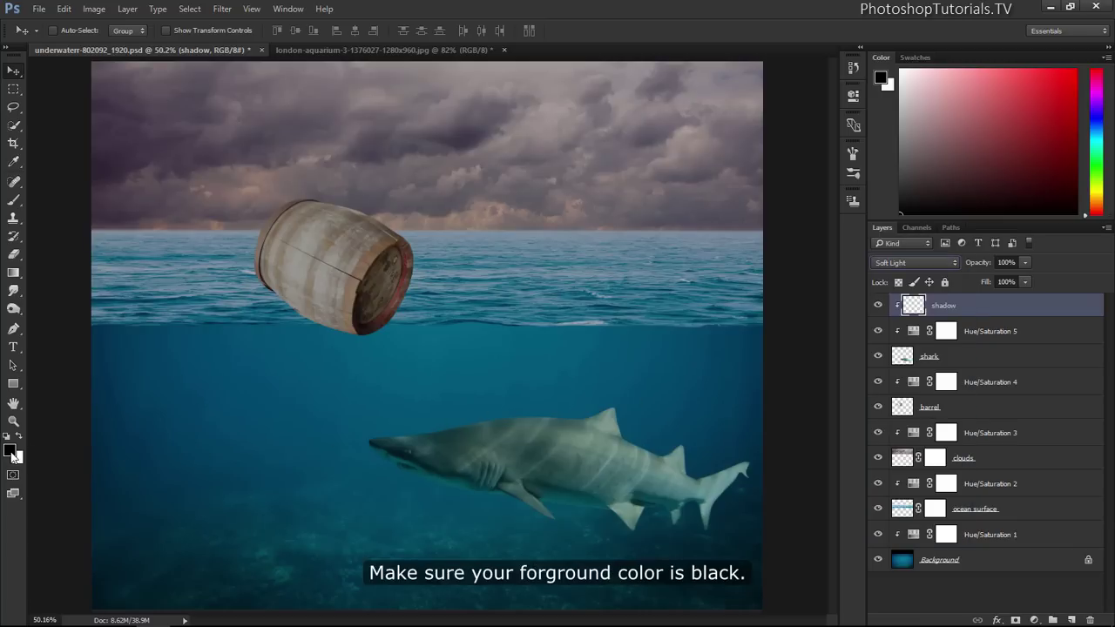
Brush black shading along the shark's underside and lower the layer opacity to 40%
left_click(13, 200)
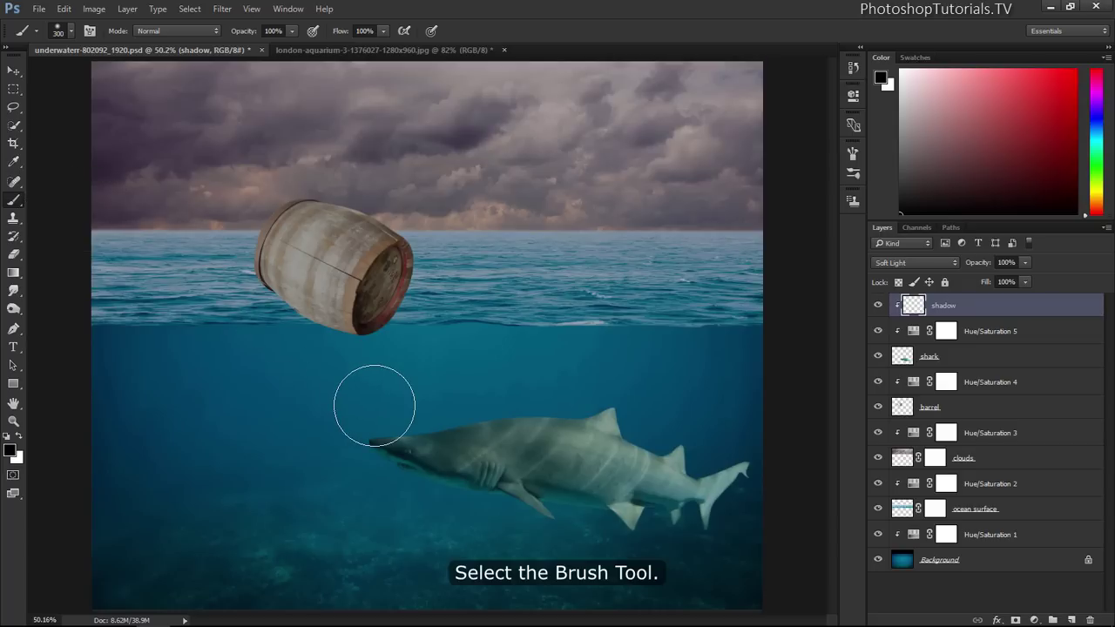
left_click_drag(685, 532, 415, 479)
left_click_drag(544, 513, 697, 528)
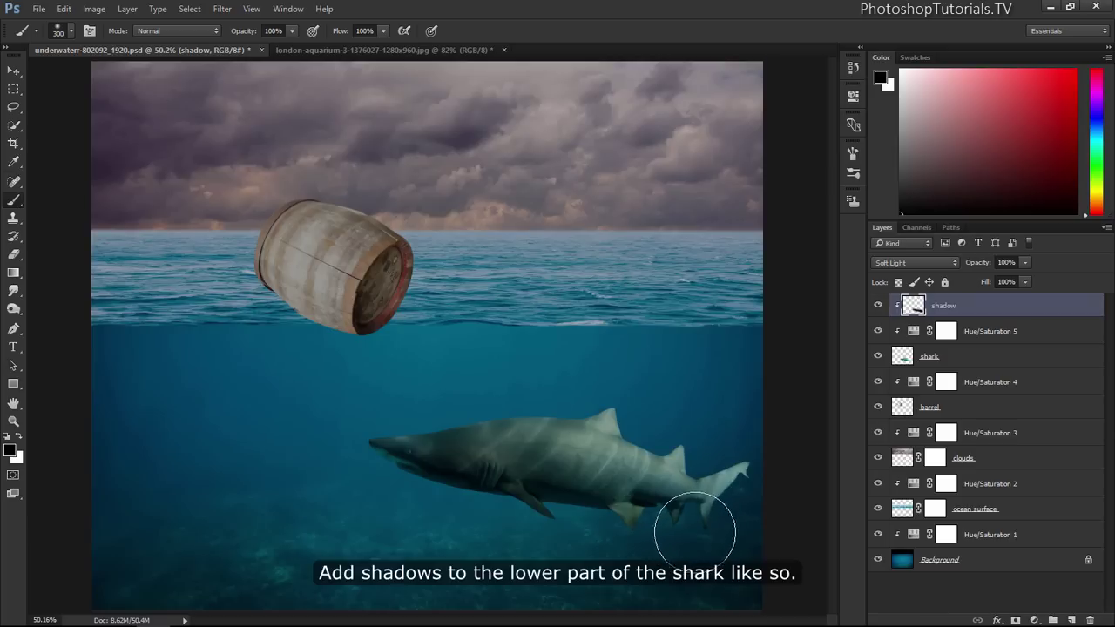
left_click_drag(346, 483, 707, 554)
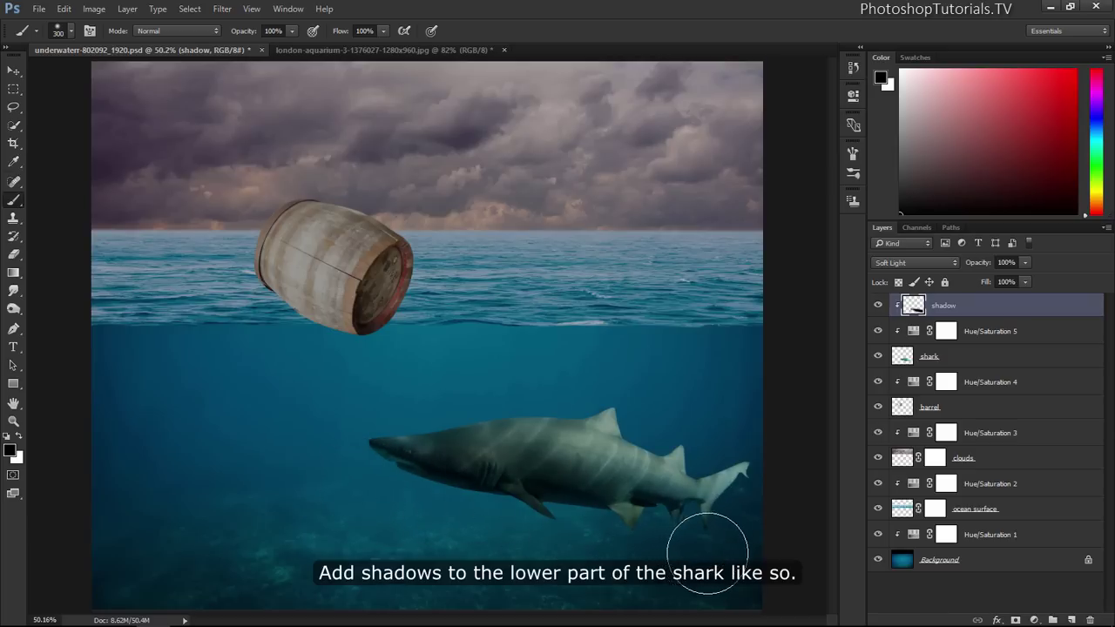
mouse_move(978, 263)
left_mouse_down()
mouse_move(908, 264)
mouse_move(939, 262)
left_mouse_up()
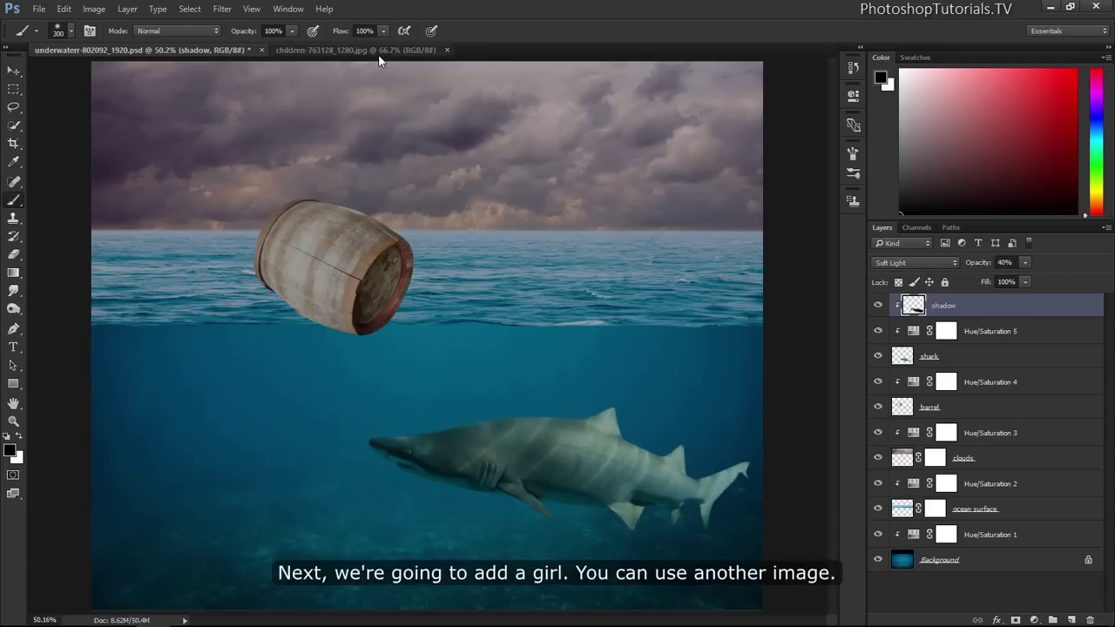
Switch to the children-763128 photo and zoom in closely on the girl's head
left_click(378, 50)
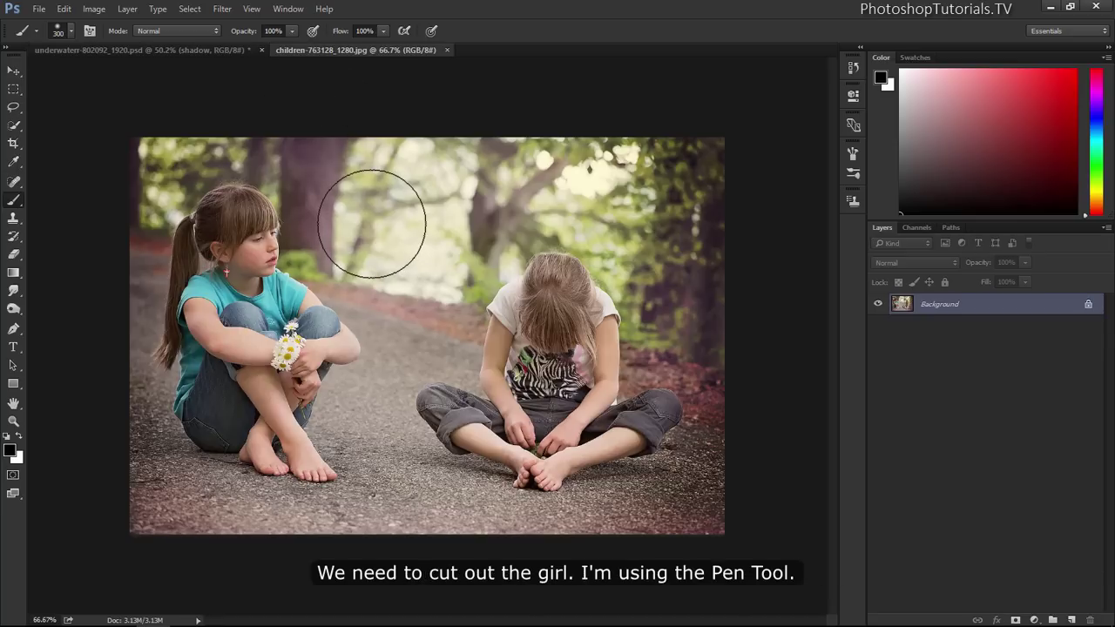
key("z")
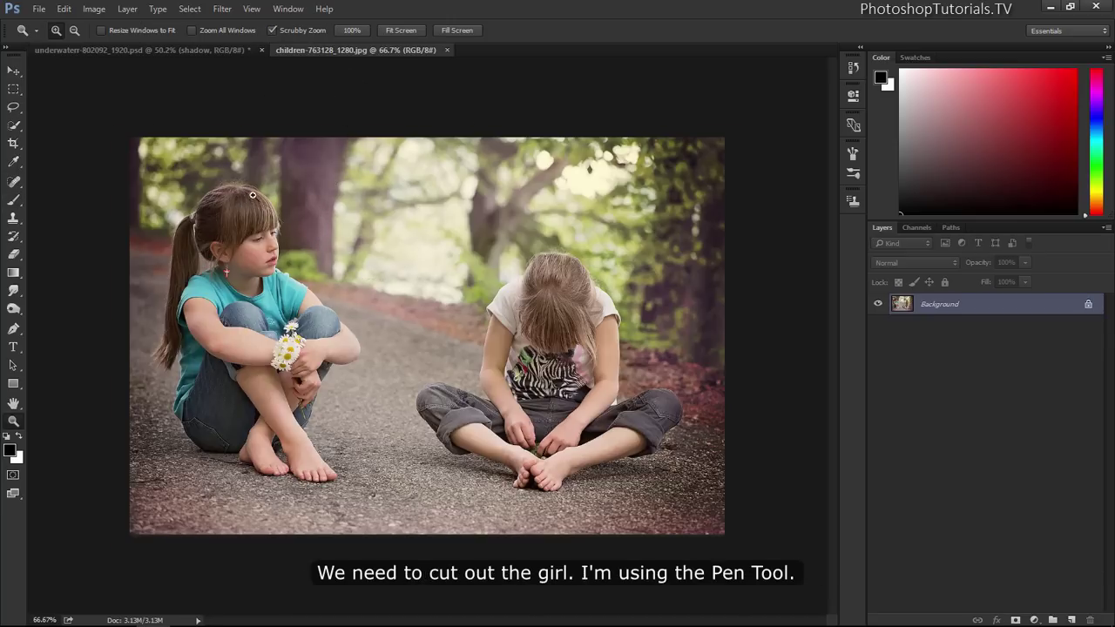
left_click_drag(239, 197, 343, 199)
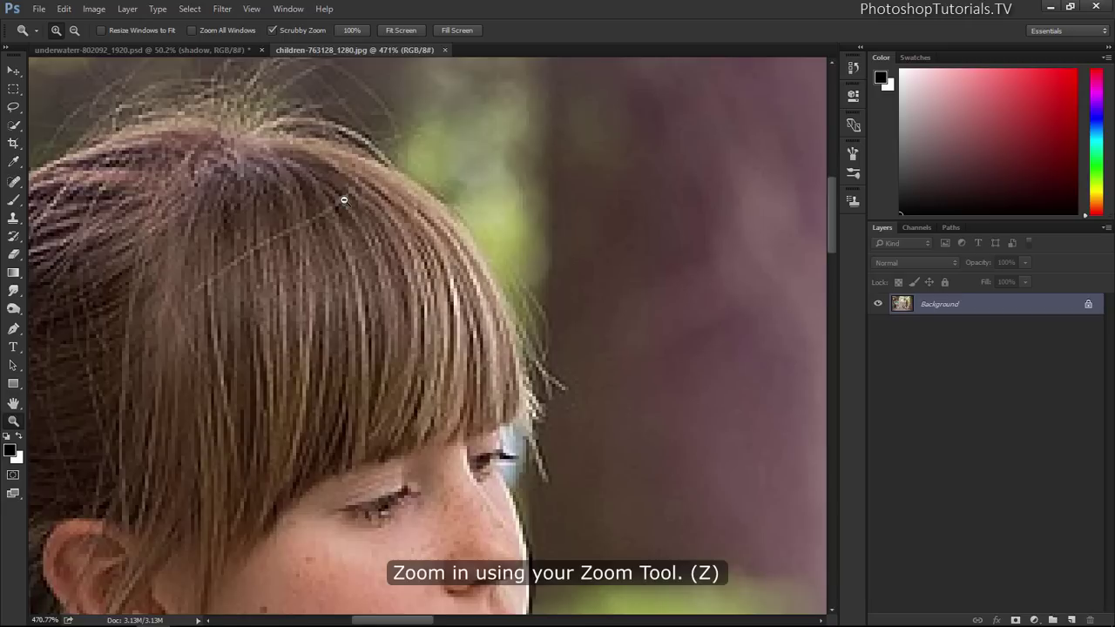
scroll(343, 200, "up", 1)
scroll(343, 200, "up", 1)
Trace a pen path along the girl's hair edge and around the loose hair tips
key("p")
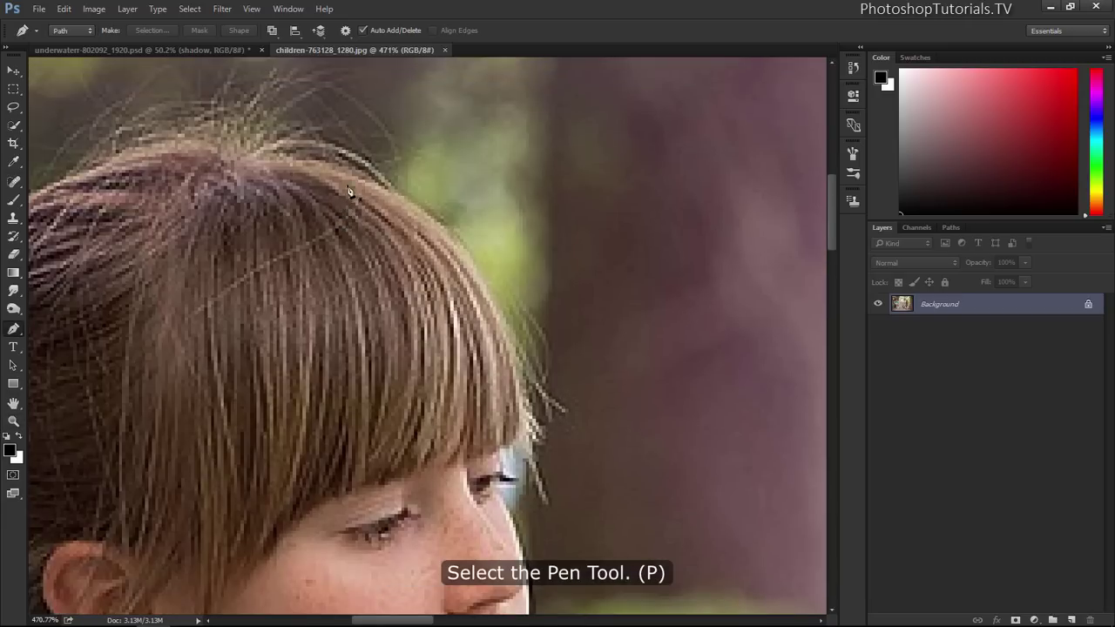
left_click(353, 180)
left_click(459, 244)
left_click(477, 276)
left_click(498, 308)
left_click(510, 351)
left_click(528, 420)
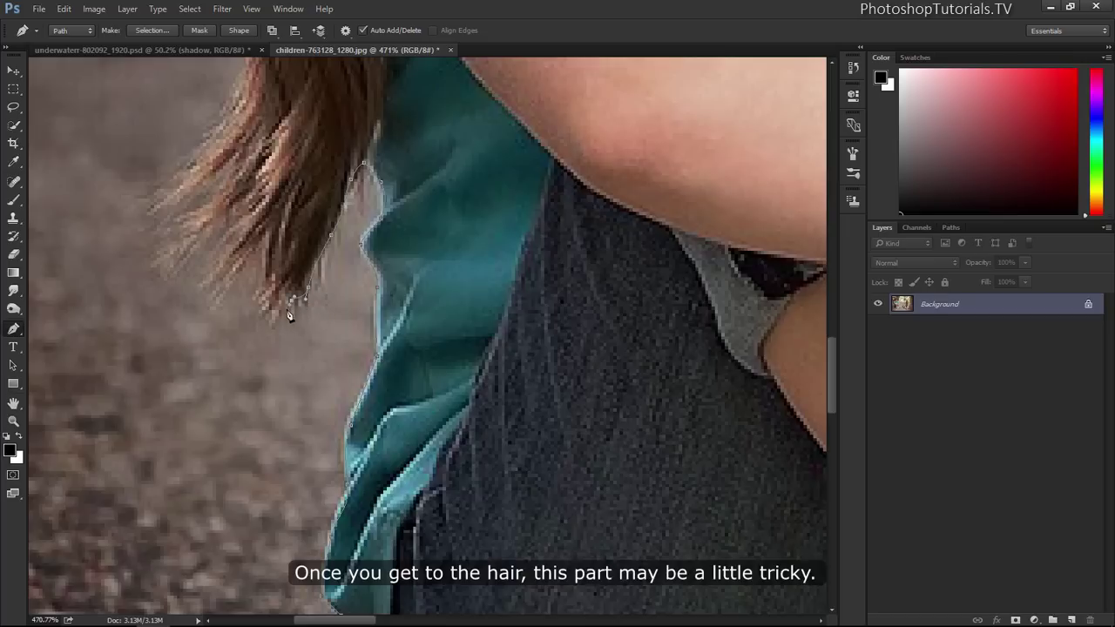
left_click(268, 313)
left_click(251, 296)
left_click(258, 255)
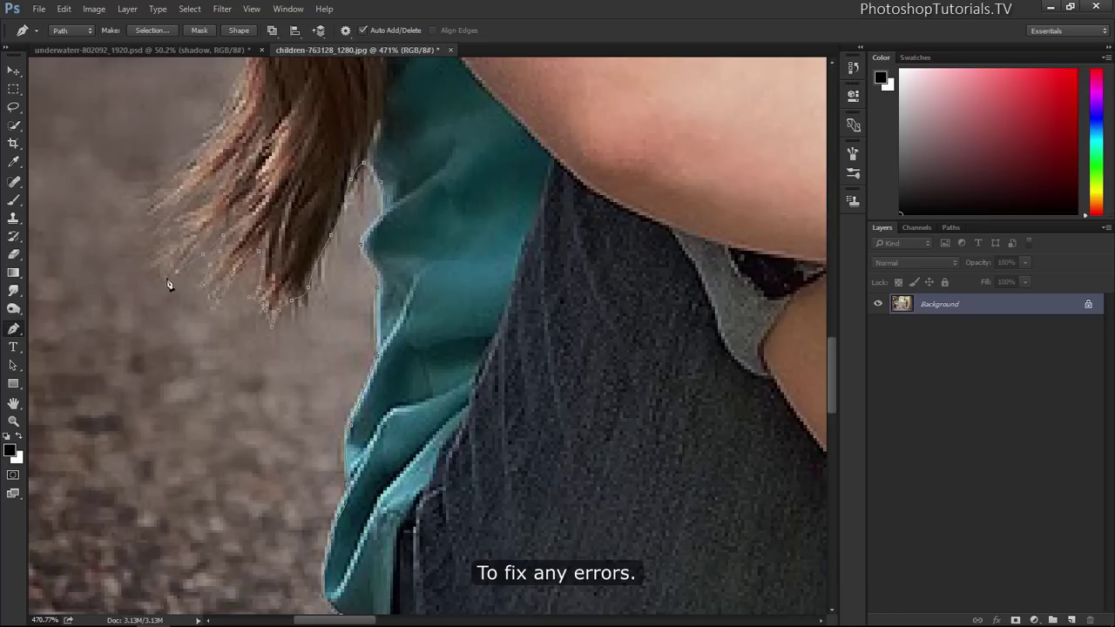
left_click(154, 252)
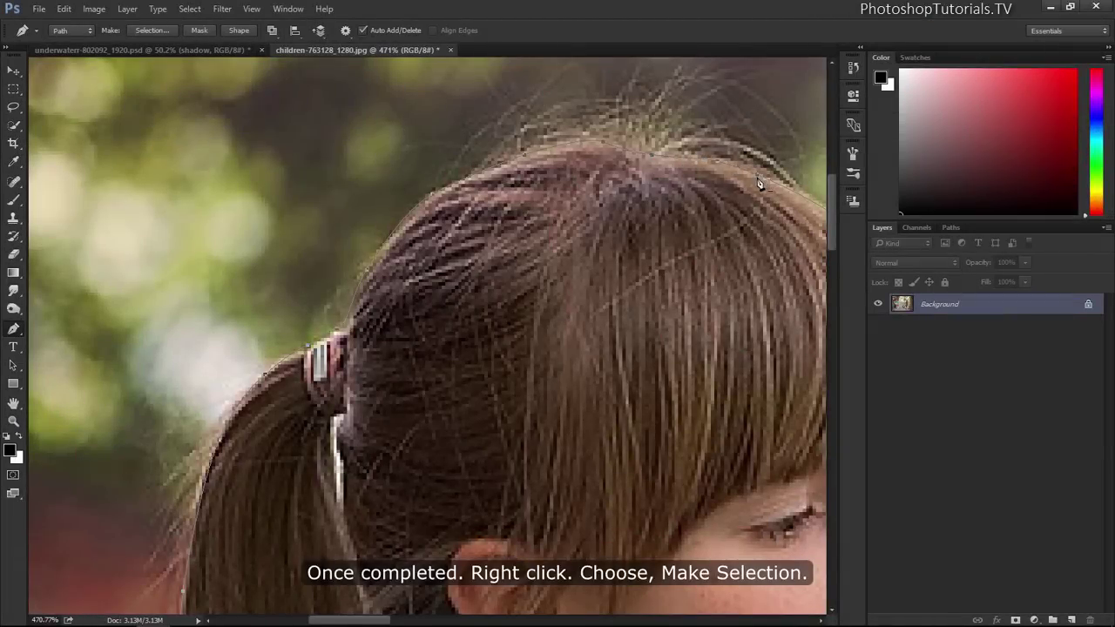
Convert the traced pen path into a selection of the girl
right_click(601, 218)
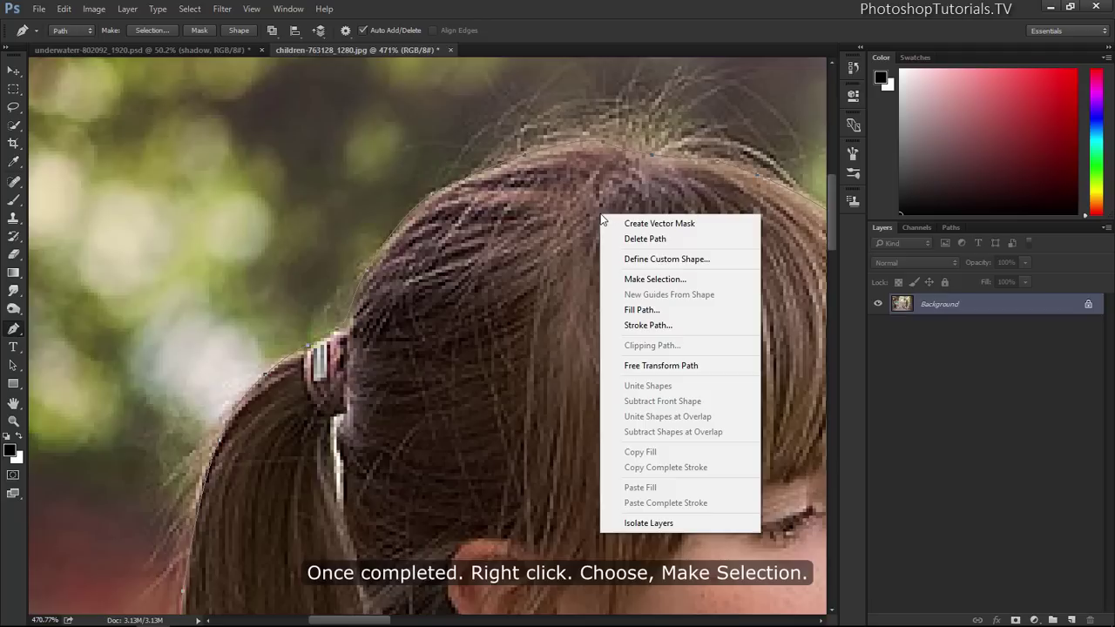
left_click(605, 278)
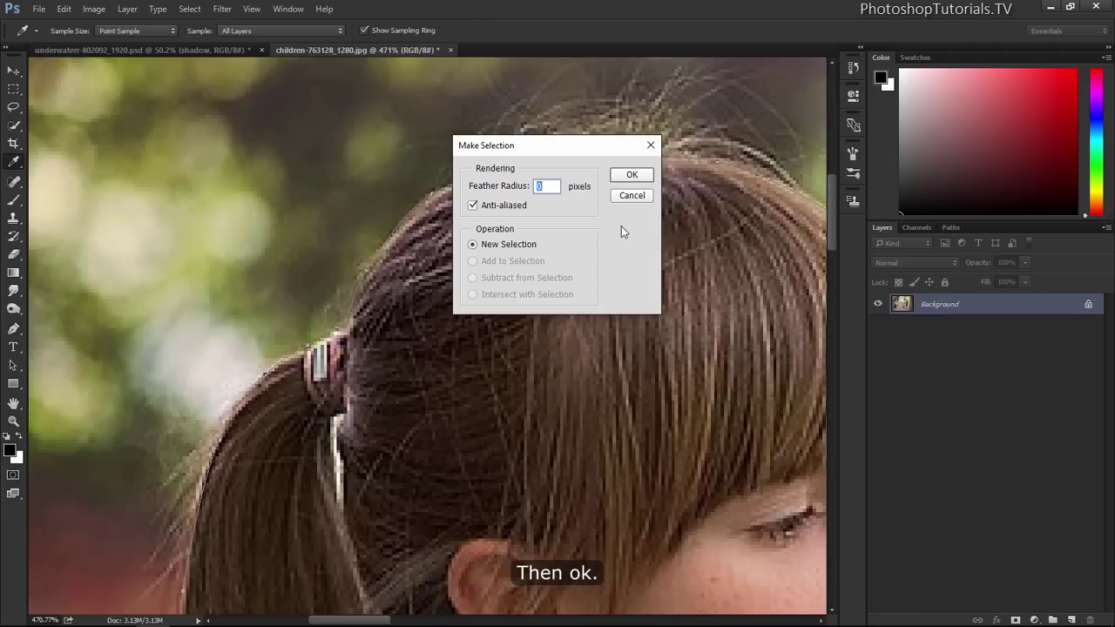
left_click(625, 176)
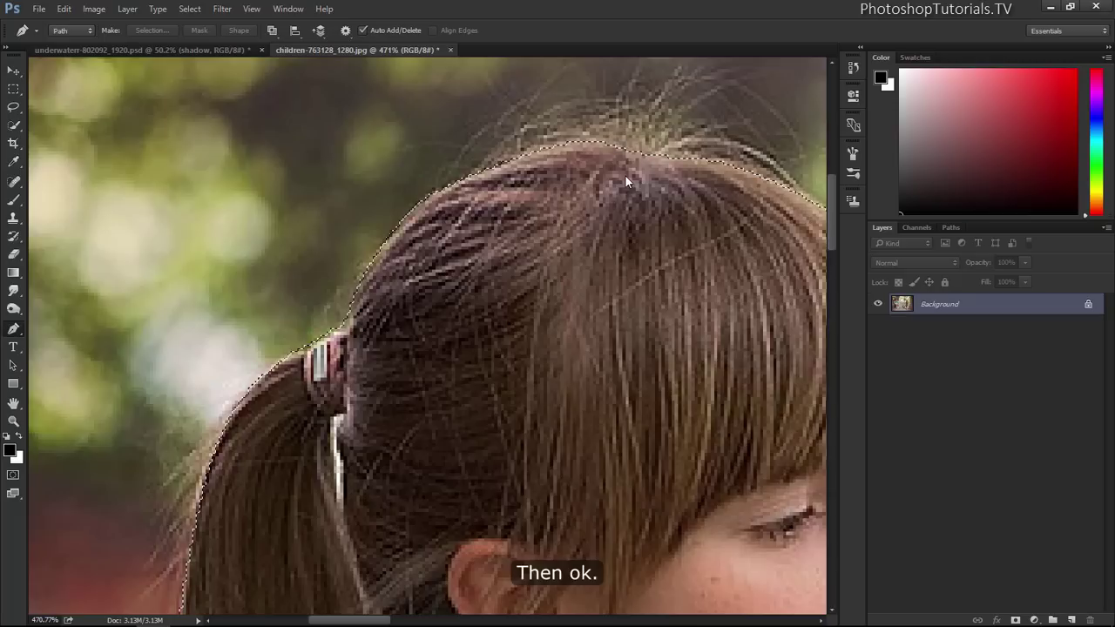
Open Refine Edge and frame the hair ends and arm at 200% in the preview
left_click(190, 9)
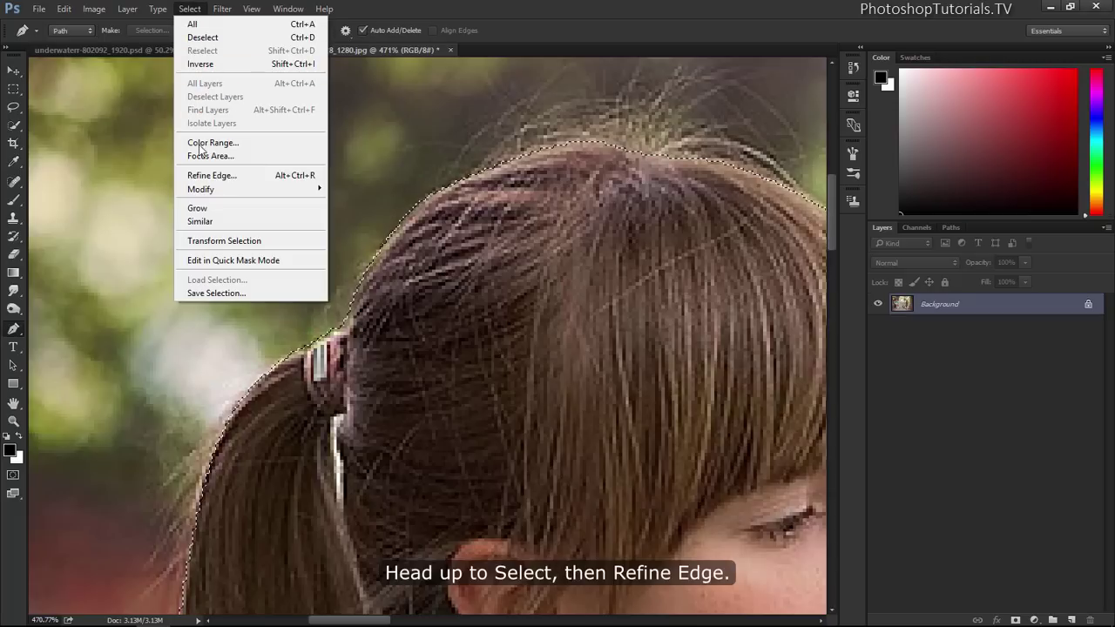
left_click(206, 177)
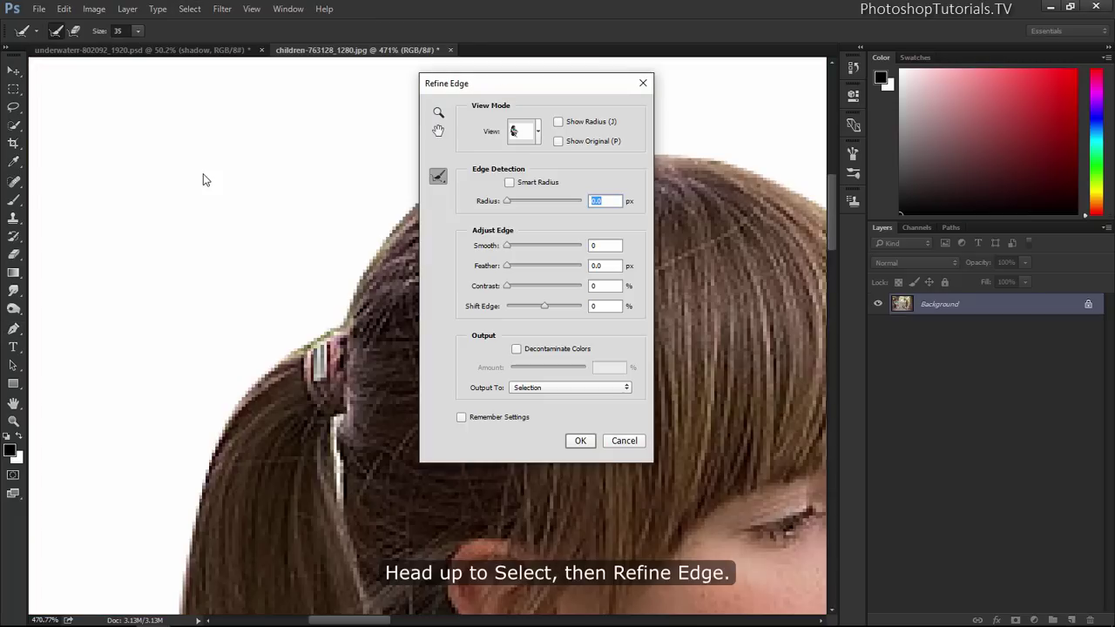
left_click(438, 132)
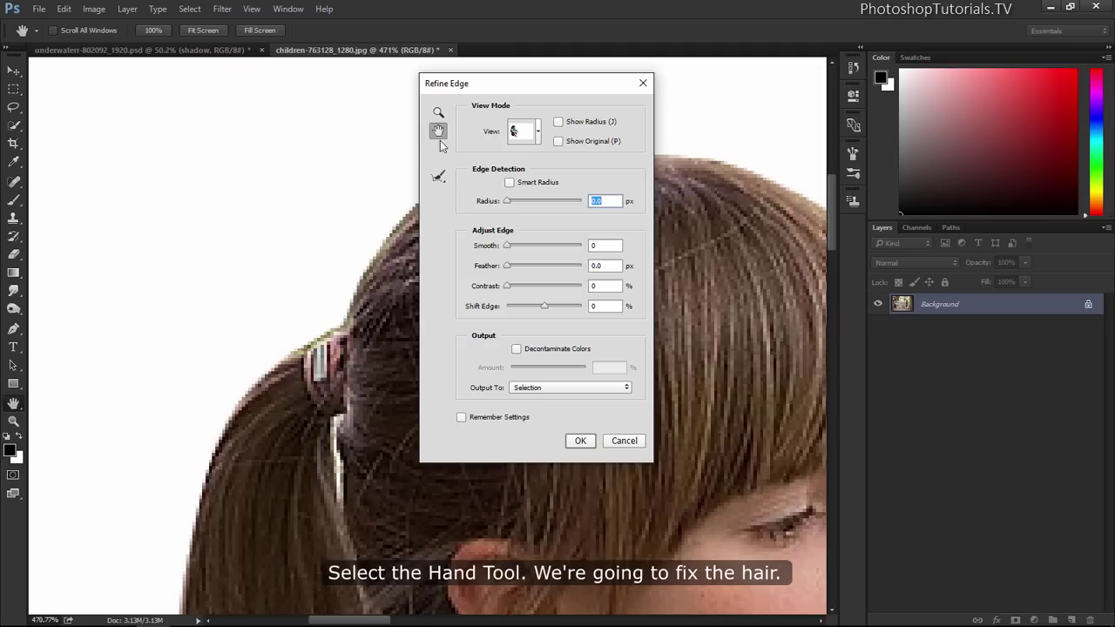
left_click_drag(184, 440, 219, 182)
mouse_move(179, 557)
left_mouse_down()
mouse_move(171, 430)
mouse_move(265, 256)
mouse_move(251, 92)
left_mouse_up()
left_click_drag(261, 392, 368, 174)
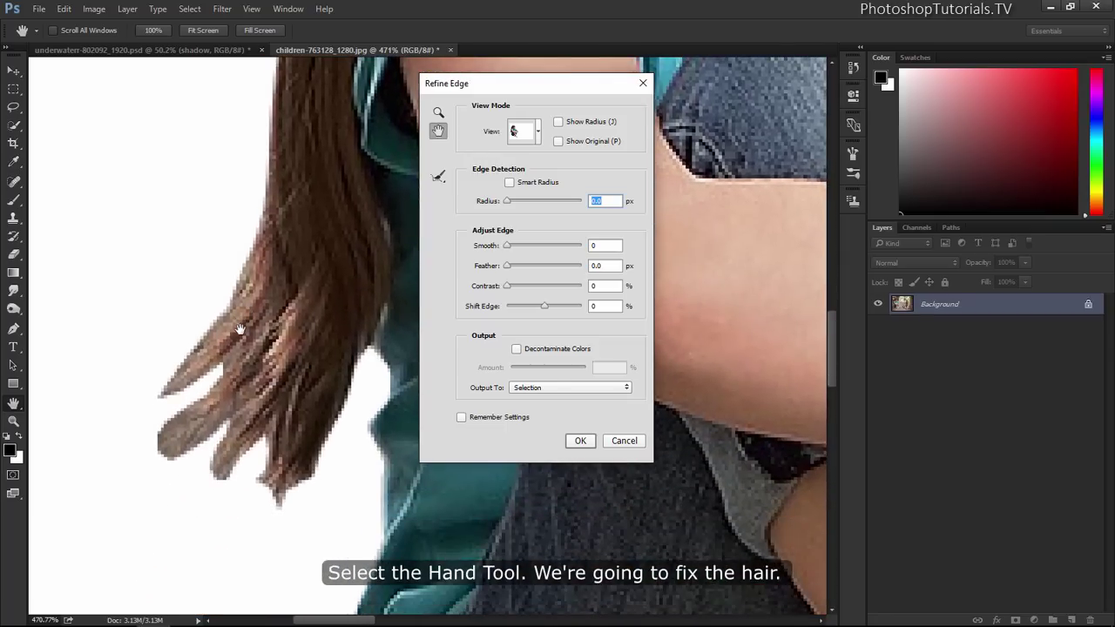
left_click(438, 113)
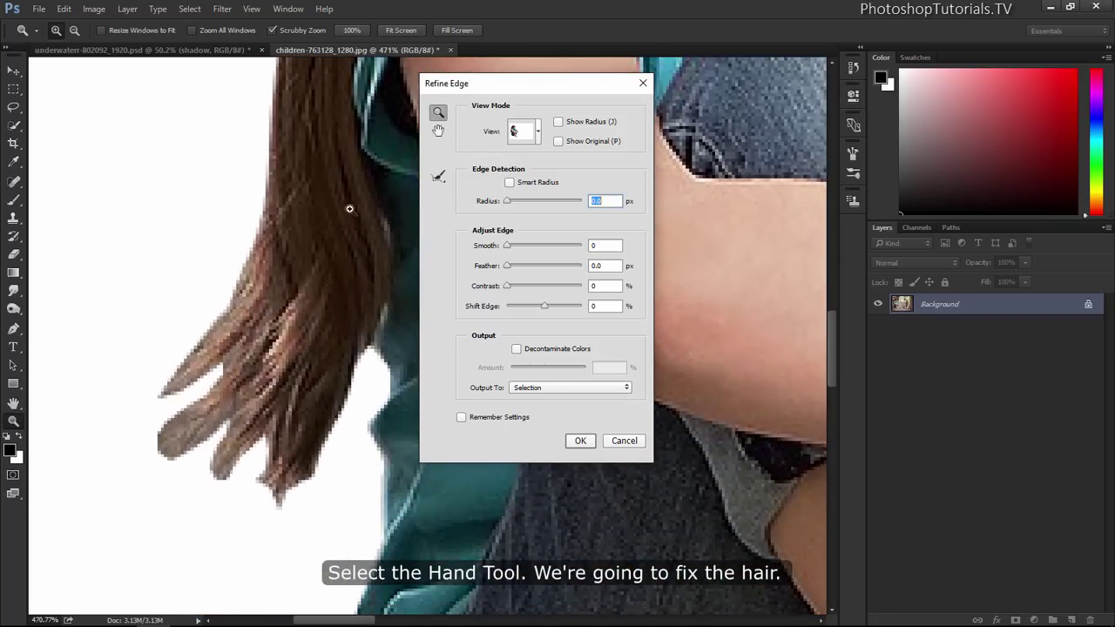
left_click(248, 405, "alt")
left_click(248, 405, "alt")
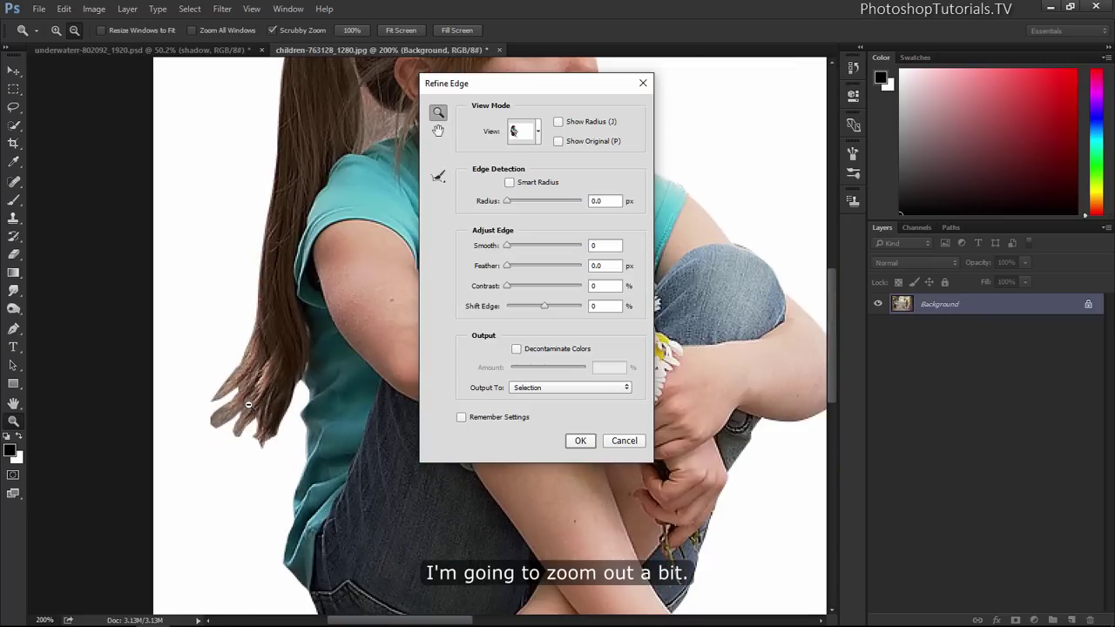
Brush a size-15 refine radius over the hair tips, set Contrast to 15%, and apply
left_click(438, 176)
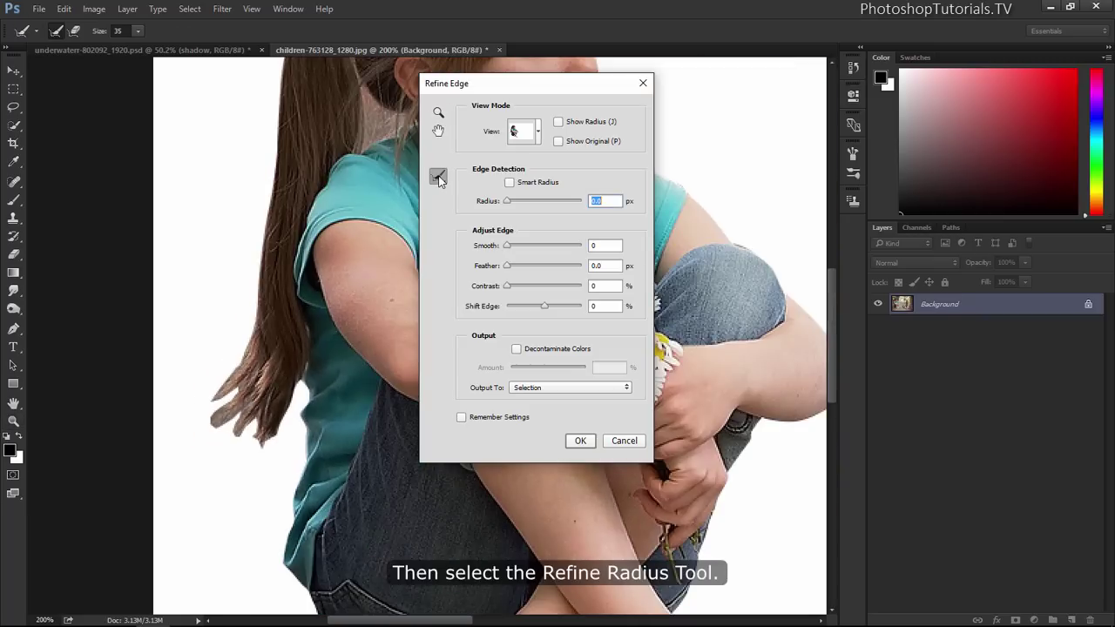
key("bracketleft")
key("bracketleft")
left_click_drag(228, 383, 204, 340)
left_click_drag(233, 378, 316, 469)
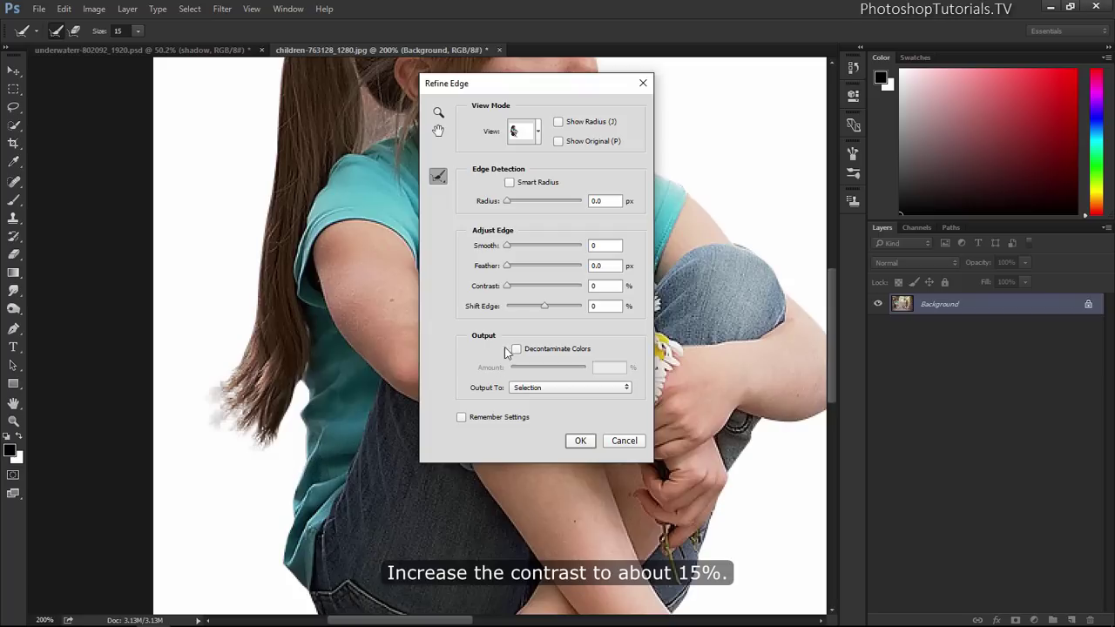
left_click_drag(505, 288, 517, 288)
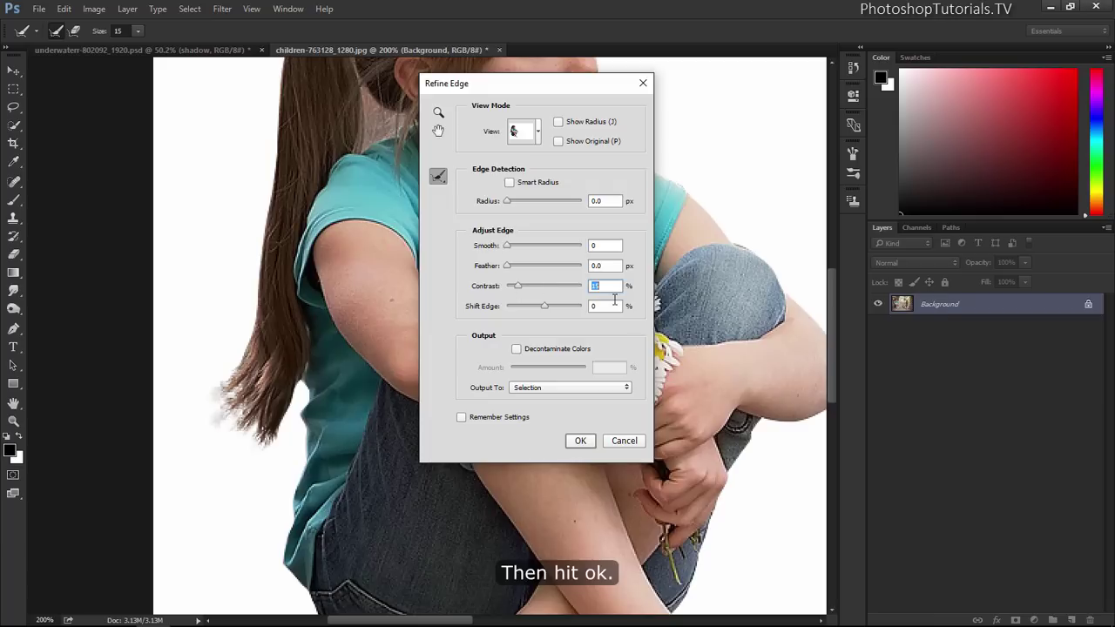
left_click(578, 440)
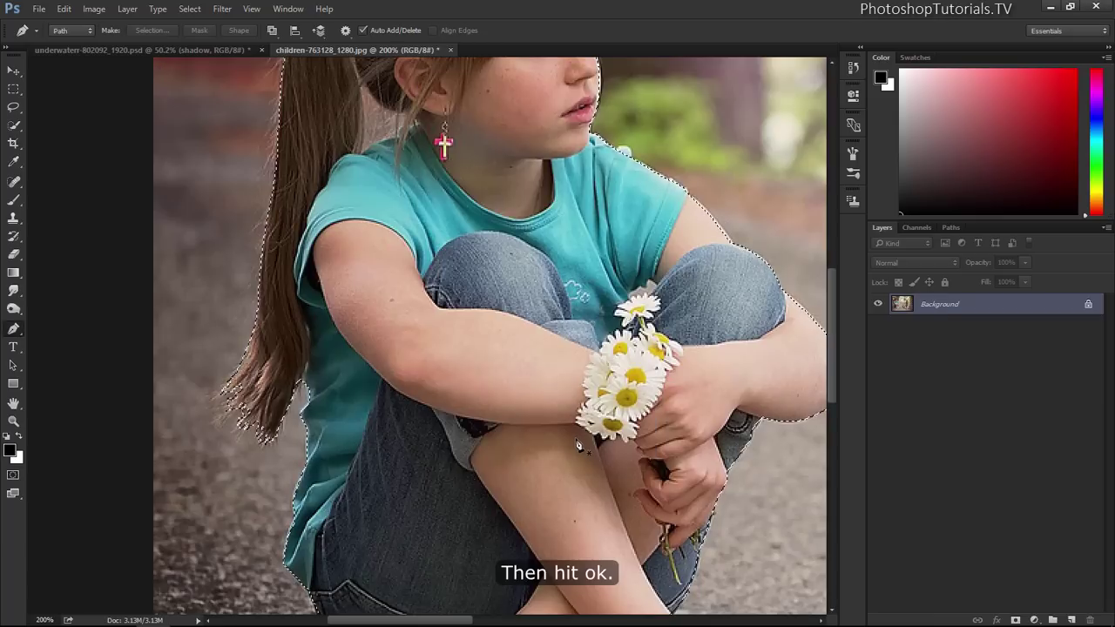
Drag the selected girl from the children photo into the underwater composite
key("ctrl+0")
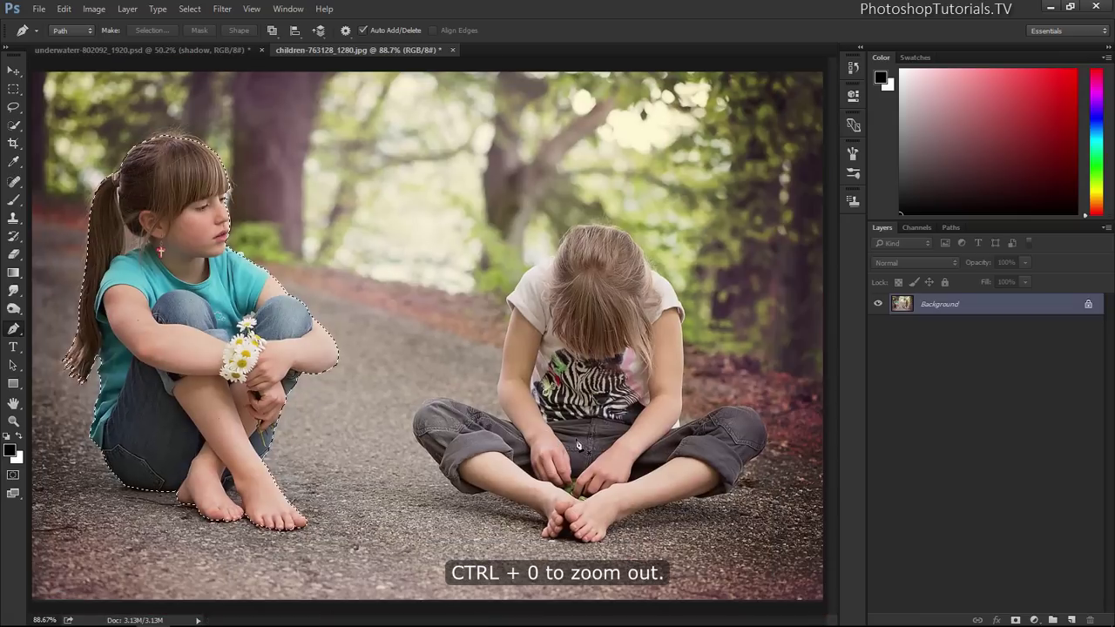
key("v")
mouse_move(227, 291)
left_mouse_down()
mouse_move(218, 120)
mouse_move(522, 283)
left_mouse_up()
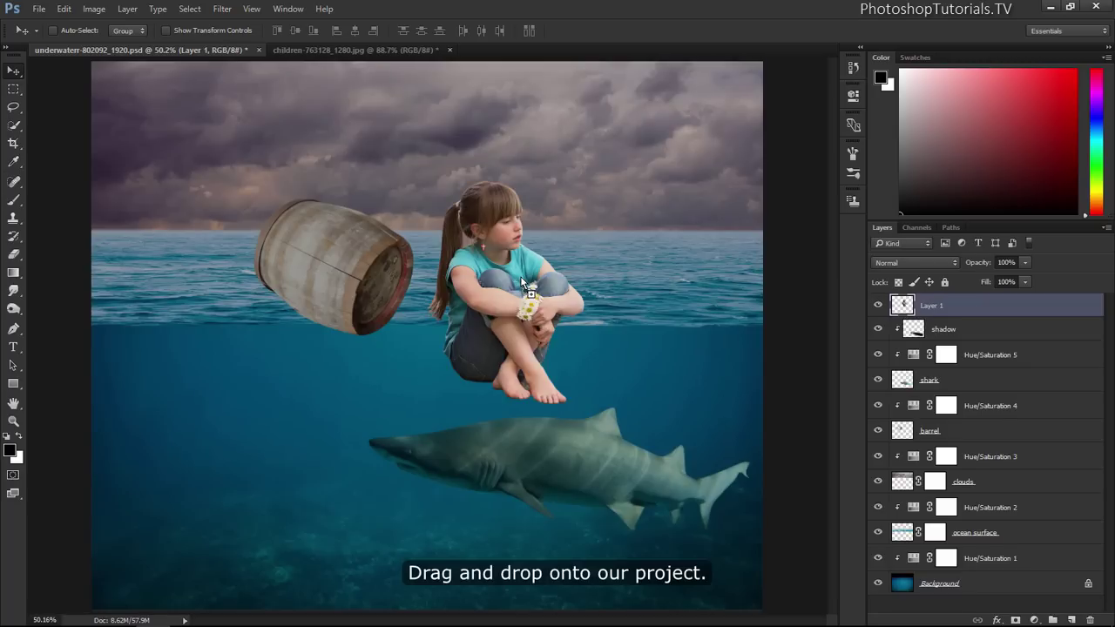
Add a layer mask to the girl's layer and zoom in close on her feet
left_click(1016, 618)
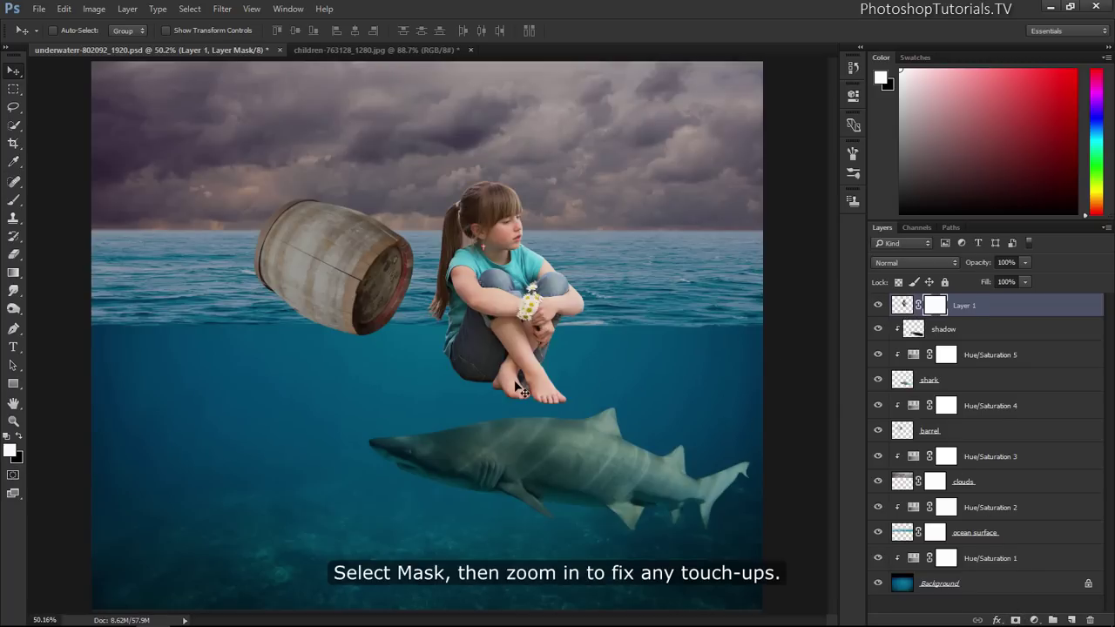
key("z")
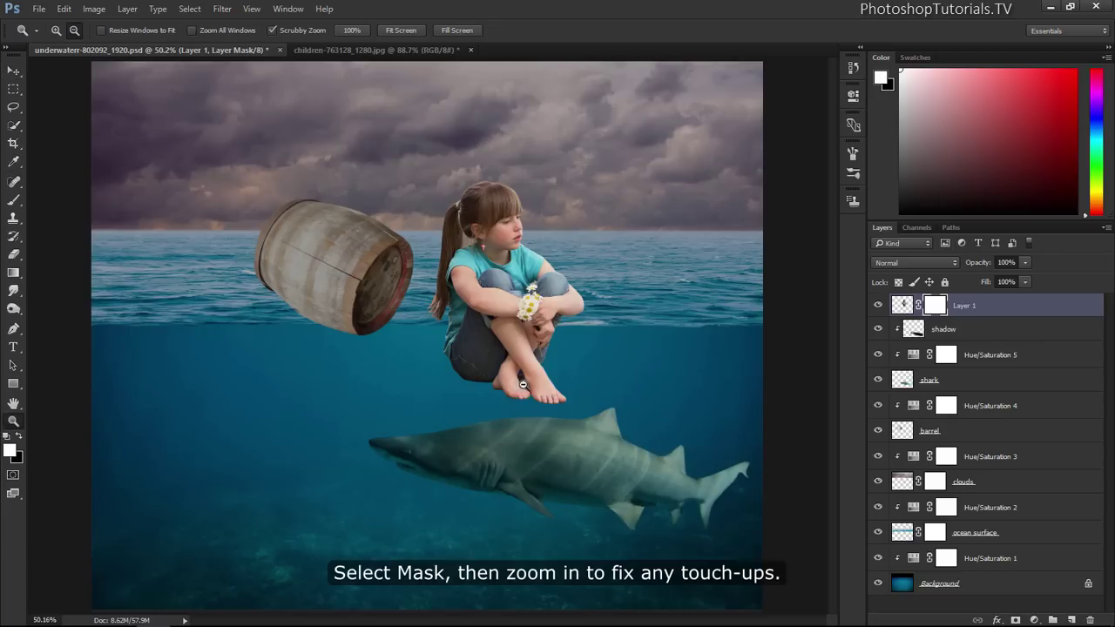
left_click_drag(524, 383, 643, 386)
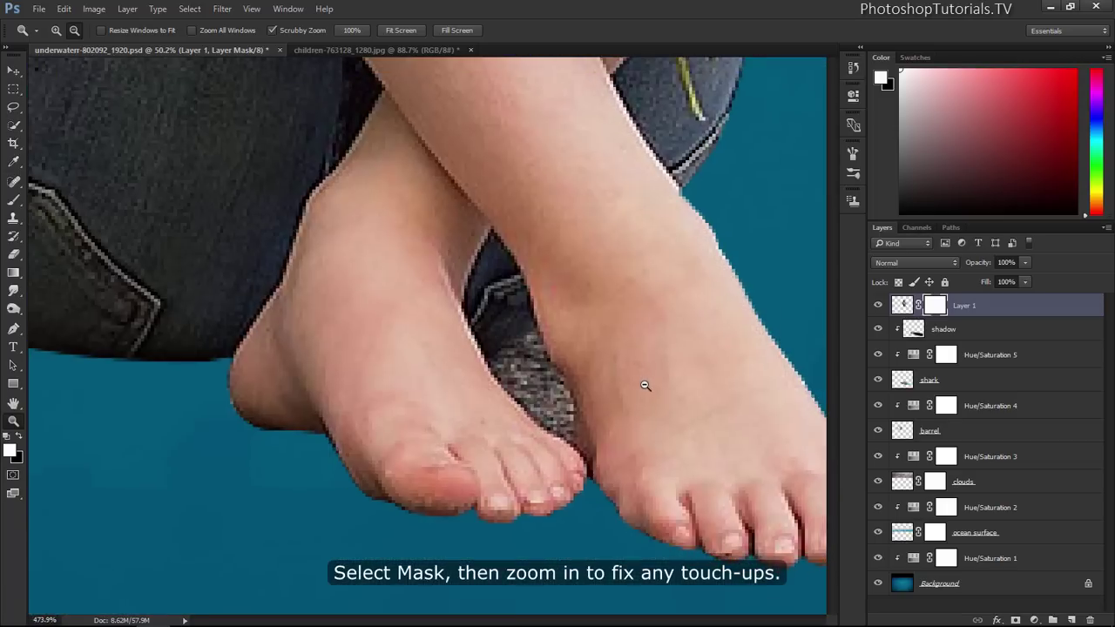
Trace a closed pen path around the grey patch between the girl's feet and make it a selection
key("b")
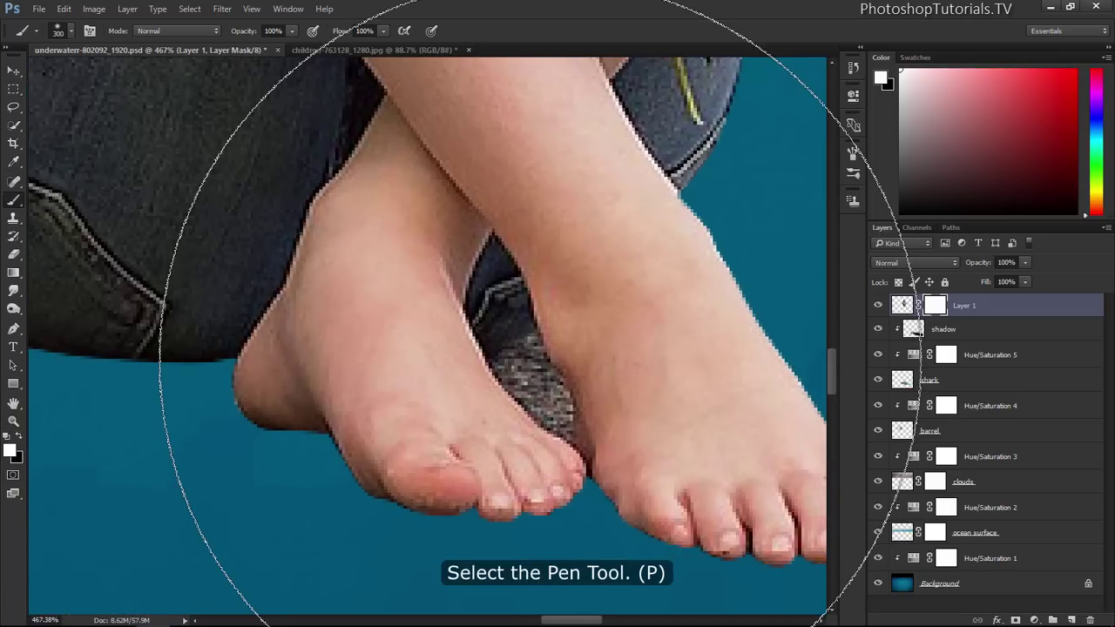
key("p")
left_click(537, 327)
left_click(548, 357)
left_click(563, 381)
left_click(572, 406)
left_click(575, 441)
left_click(532, 420)
left_click(494, 366)
left_click(505, 346)
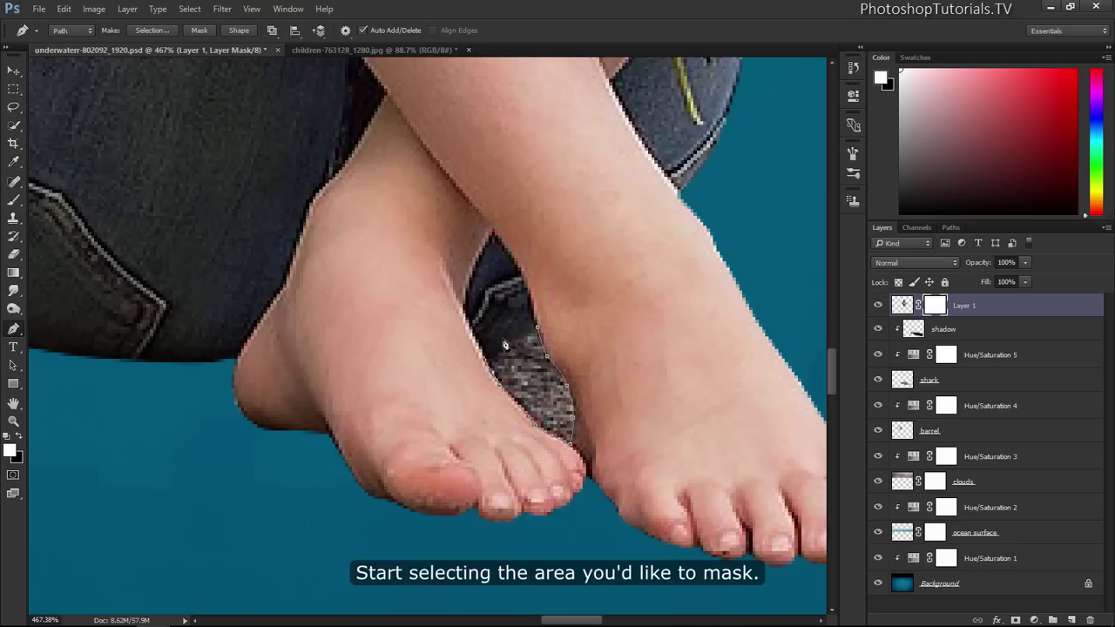
left_click(538, 331)
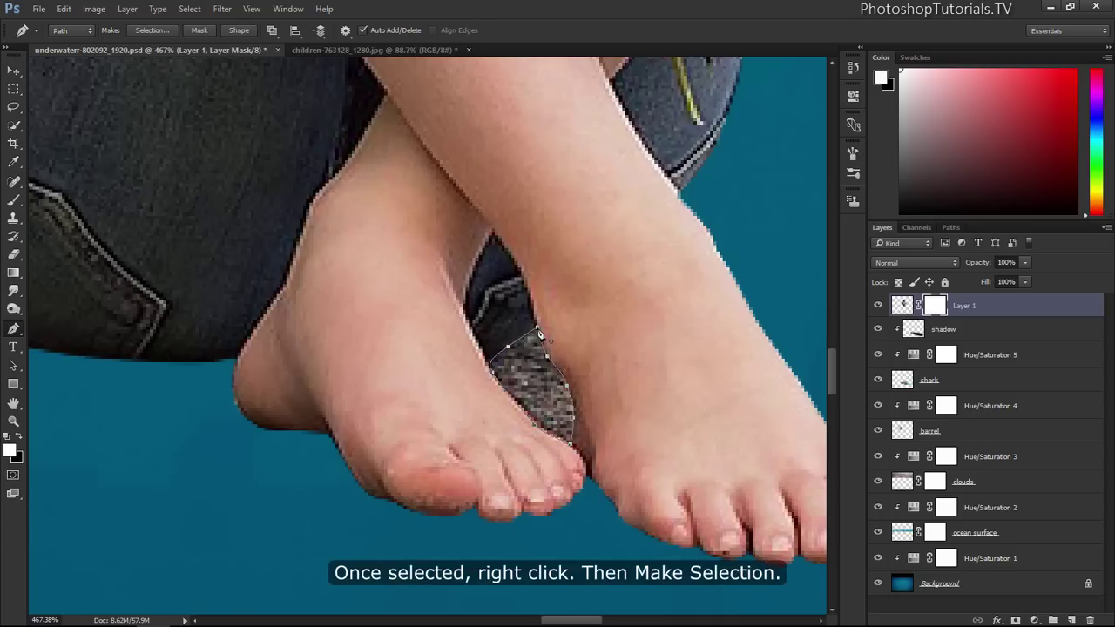
right_click(526, 357)
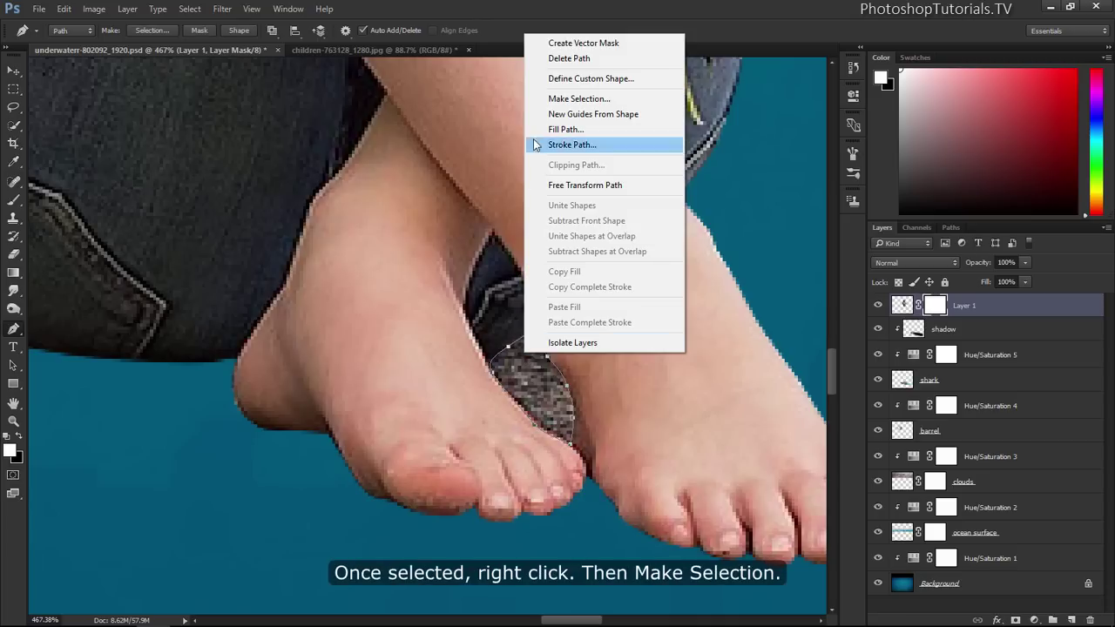
left_click(566, 99)
left_click(637, 178)
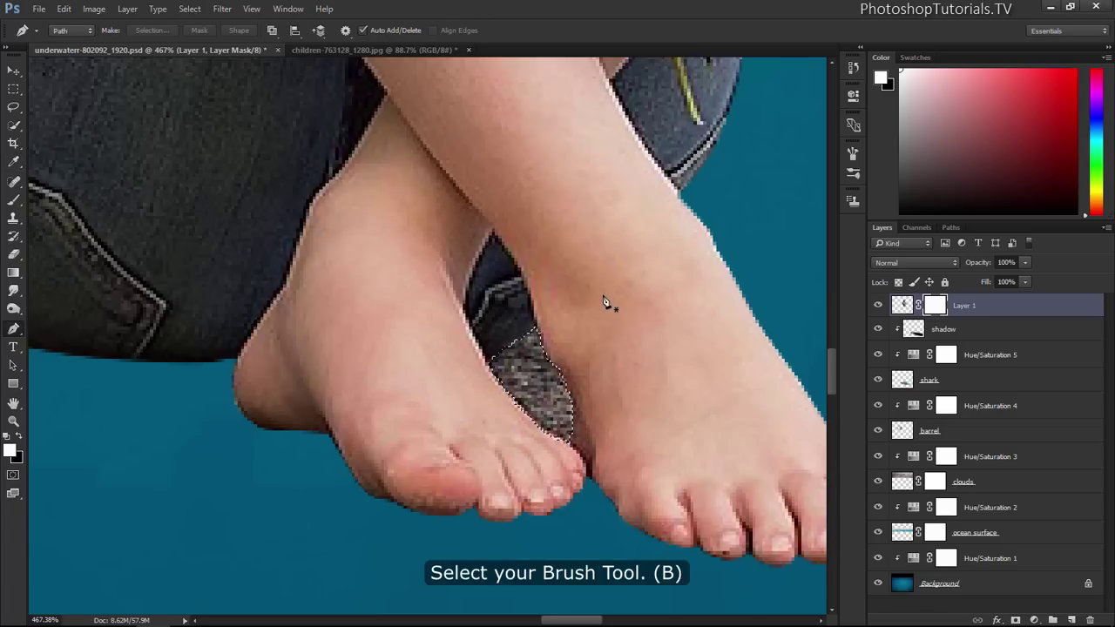
Paint black on the mask with a 15 px brush to hide the patch, then deselect
key("b")
key("bracketleft")
key("bracketleft")
key("bracketleft")
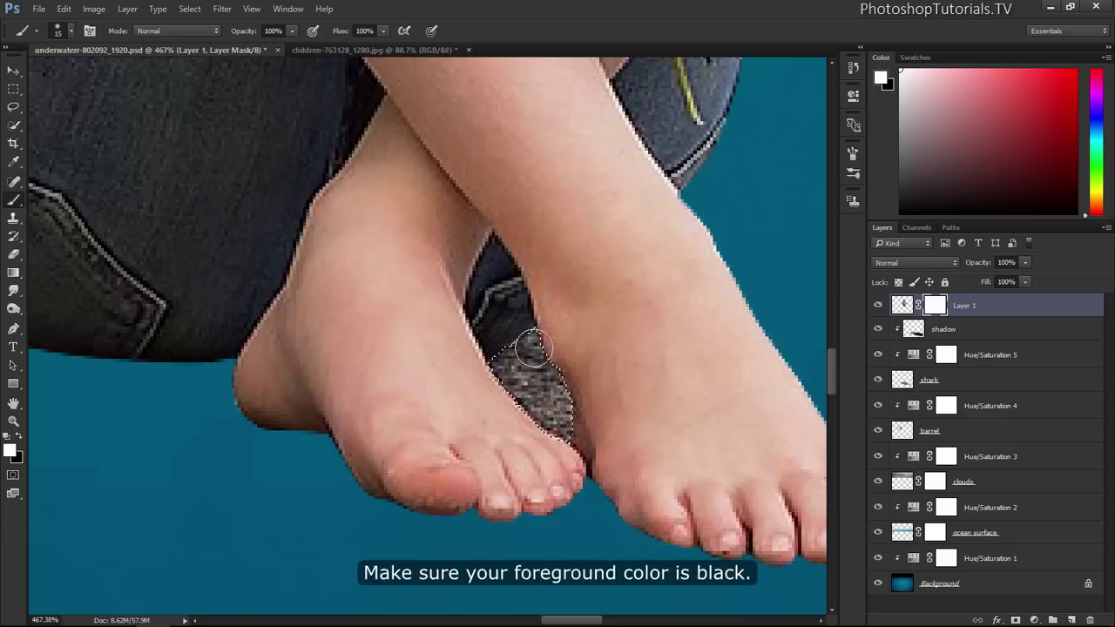
key("x")
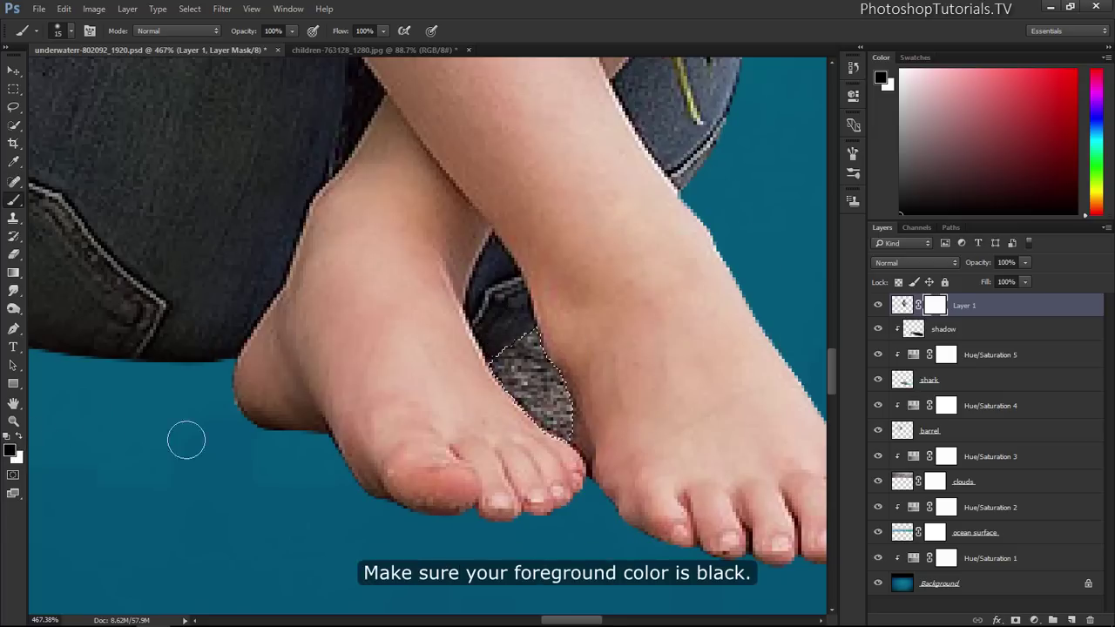
mouse_move(527, 344)
left_mouse_down()
mouse_move(520, 418)
mouse_move(564, 449)
left_mouse_up()
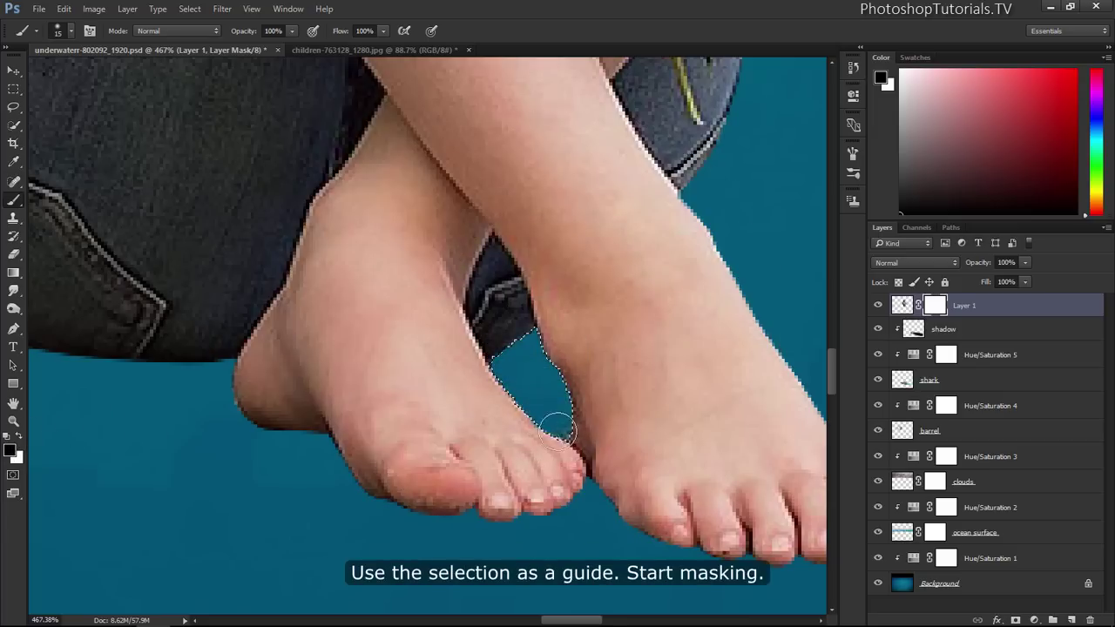
key("ctrl+d")
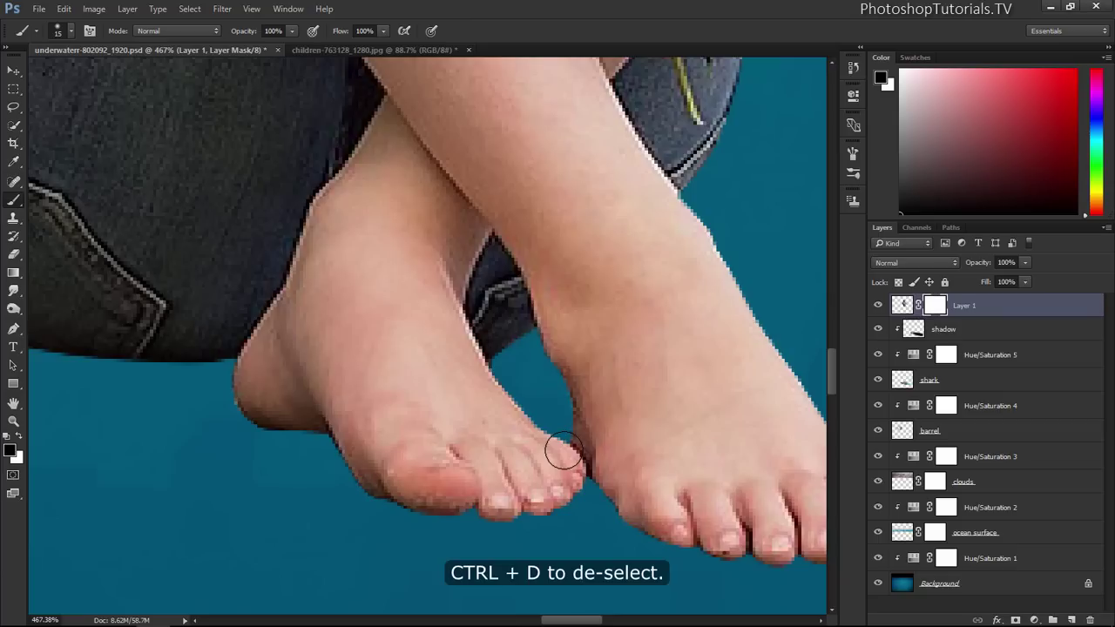
key("ctrl+0")
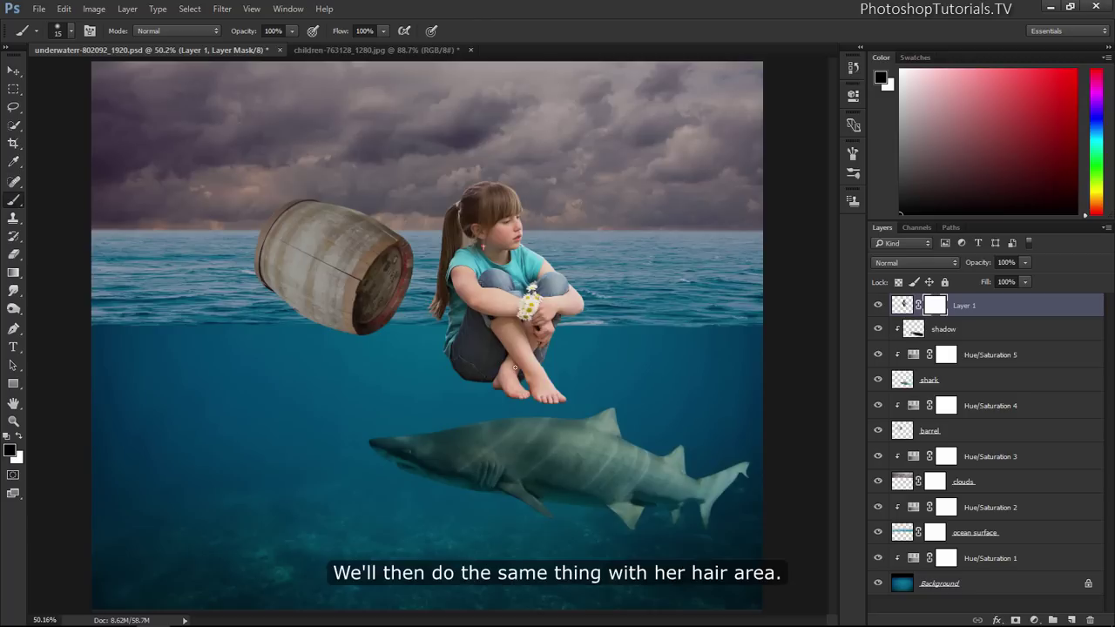
Zoom in on the girl's neck and select the background gap beside it with a pen path
key("z")
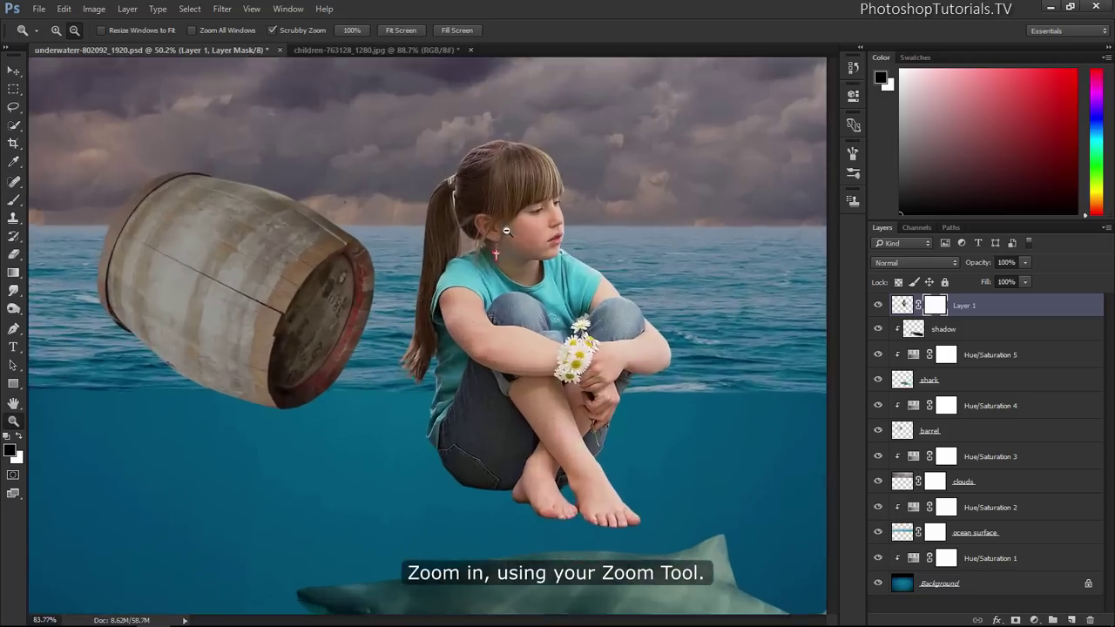
mouse_move(479, 237)
left_mouse_down()
mouse_move(587, 224)
mouse_move(493, 233)
left_mouse_up()
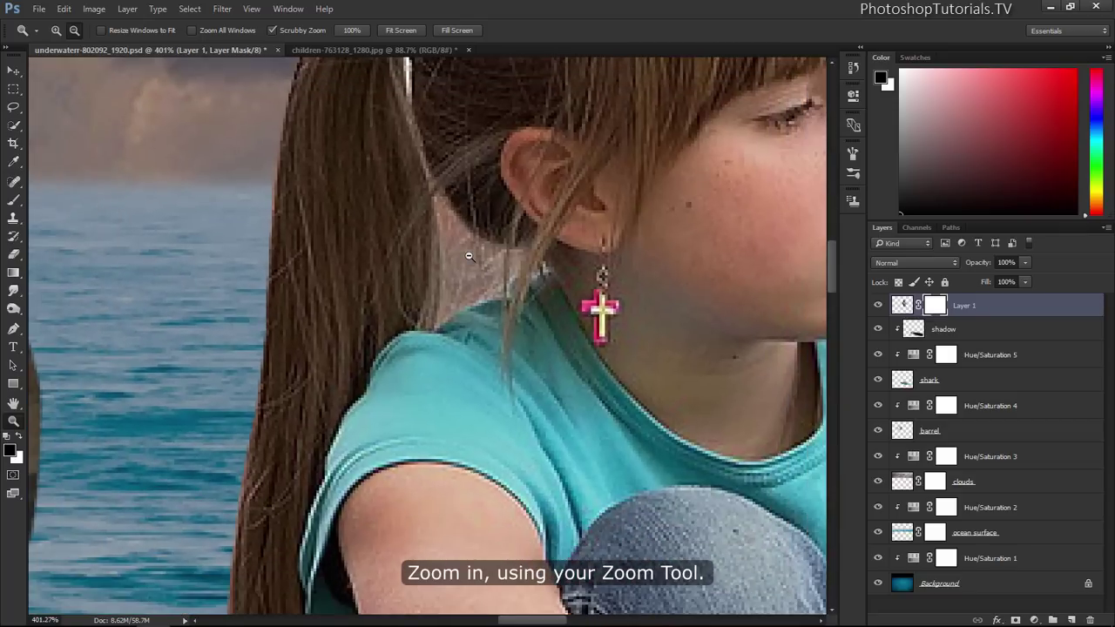
key("p")
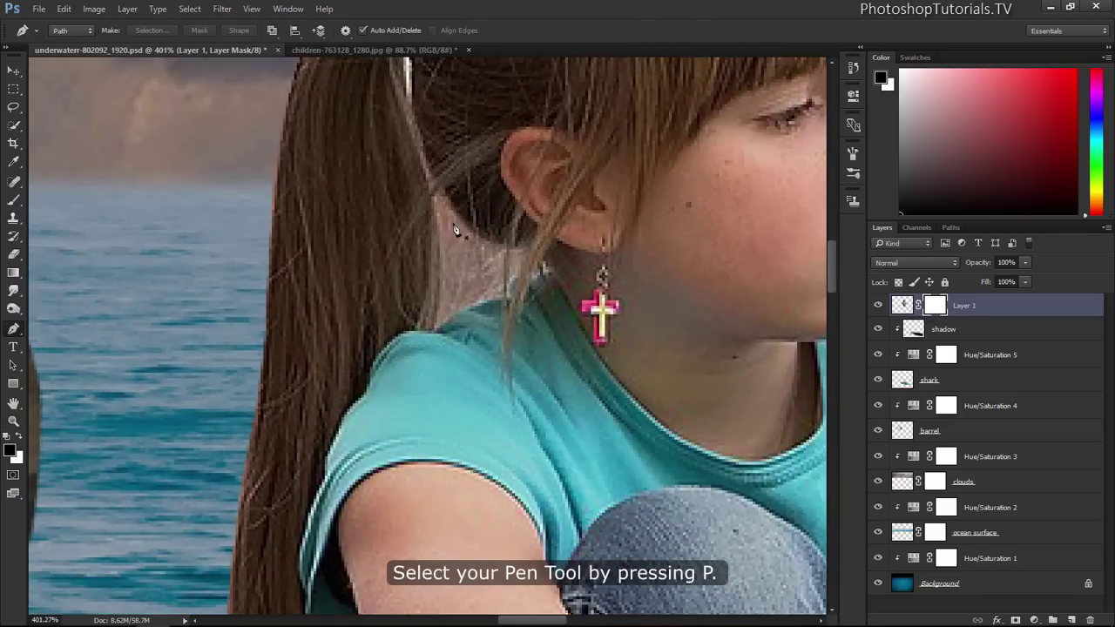
left_click(483, 240)
left_click(519, 252)
left_click(440, 329)
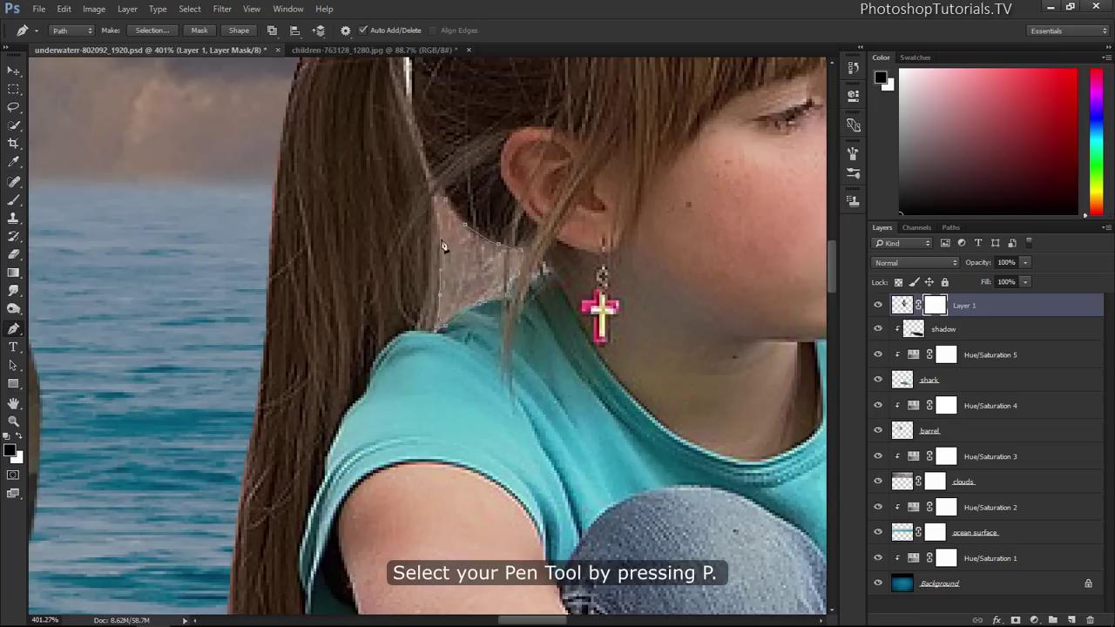
left_click(446, 202)
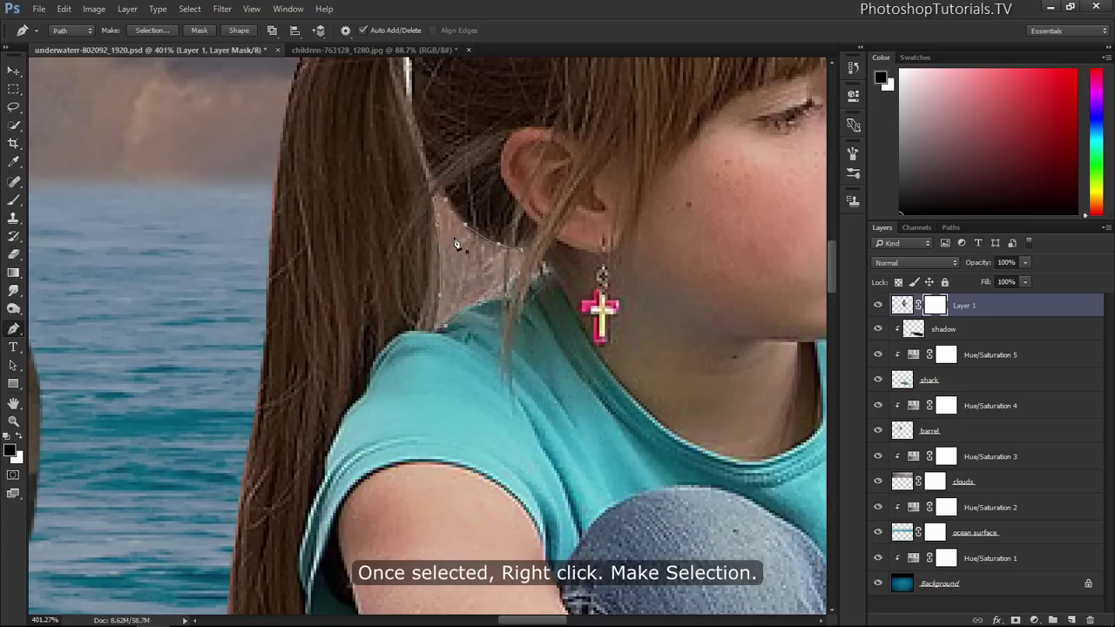
right_click(455, 240)
left_click(505, 303)
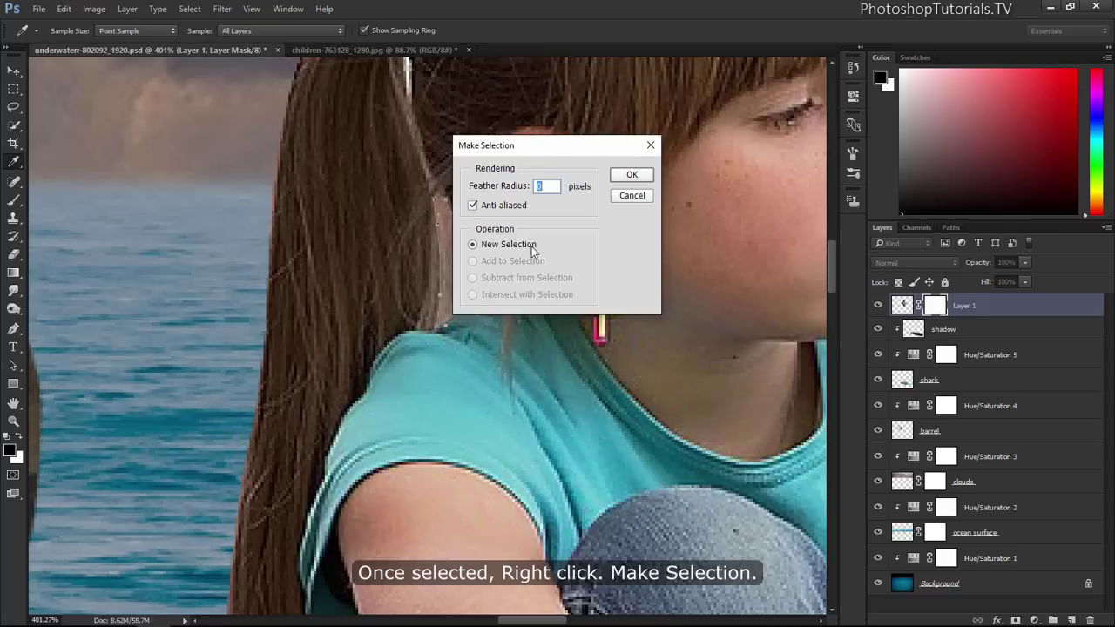
left_click(631, 174)
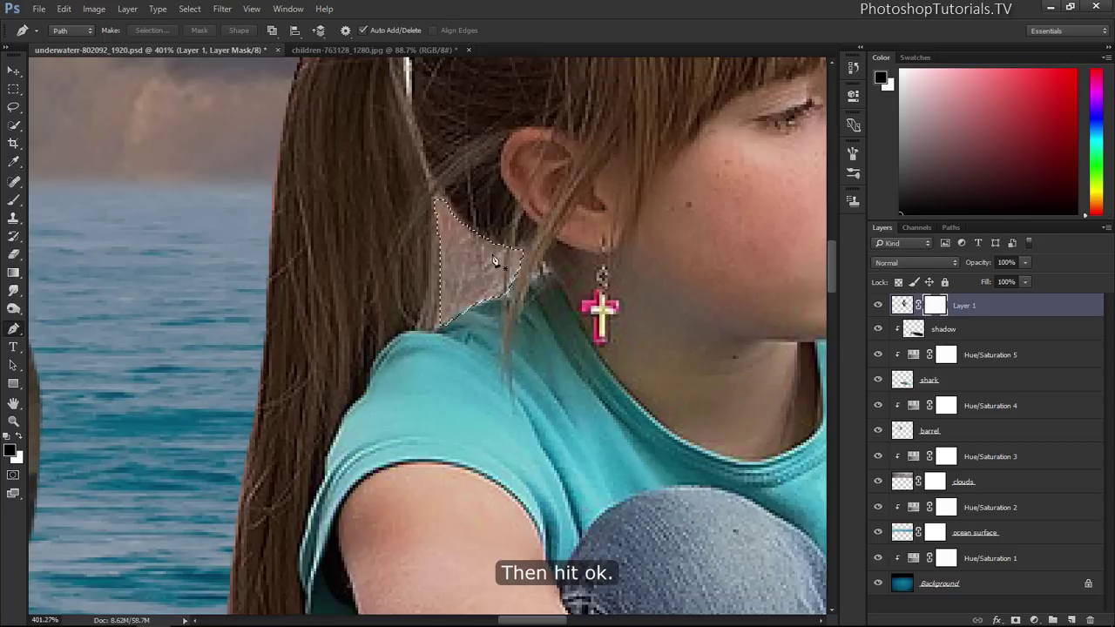
Mask out the background by her neck and touch up the hair edge with a smaller brush
key("b")
left_click_drag(460, 366, 449, 314)
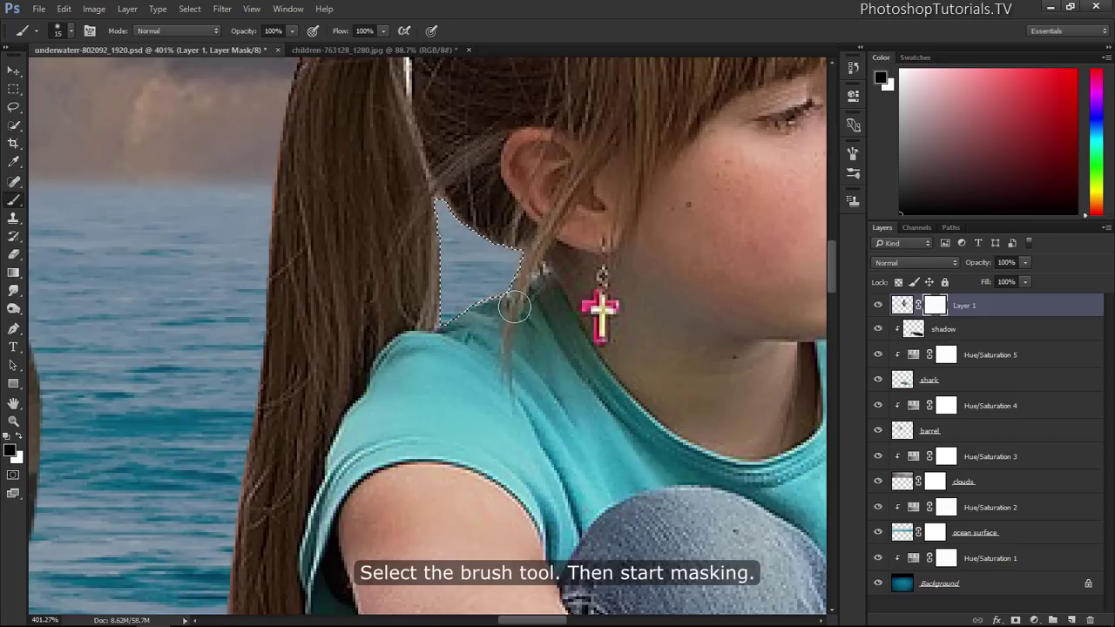
key("bracketleft")
key("bracketleft")
key("bracketleft")
key("bracketleft")
key("bracketleft")
key("bracketleft")
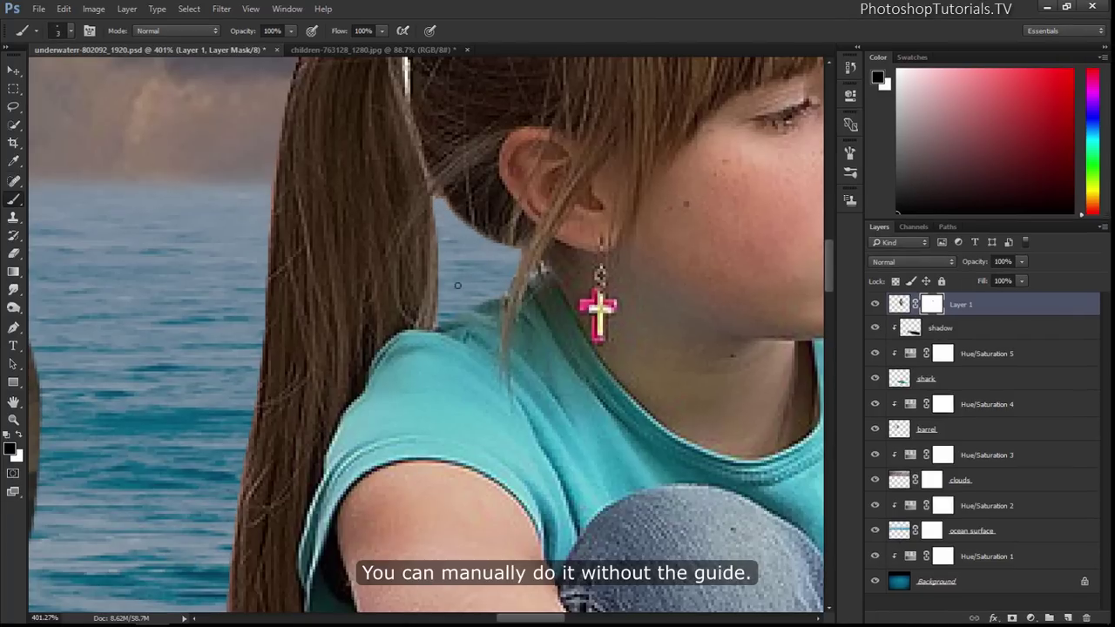
left_click_drag(438, 277, 433, 324)
key("ctrl+0")
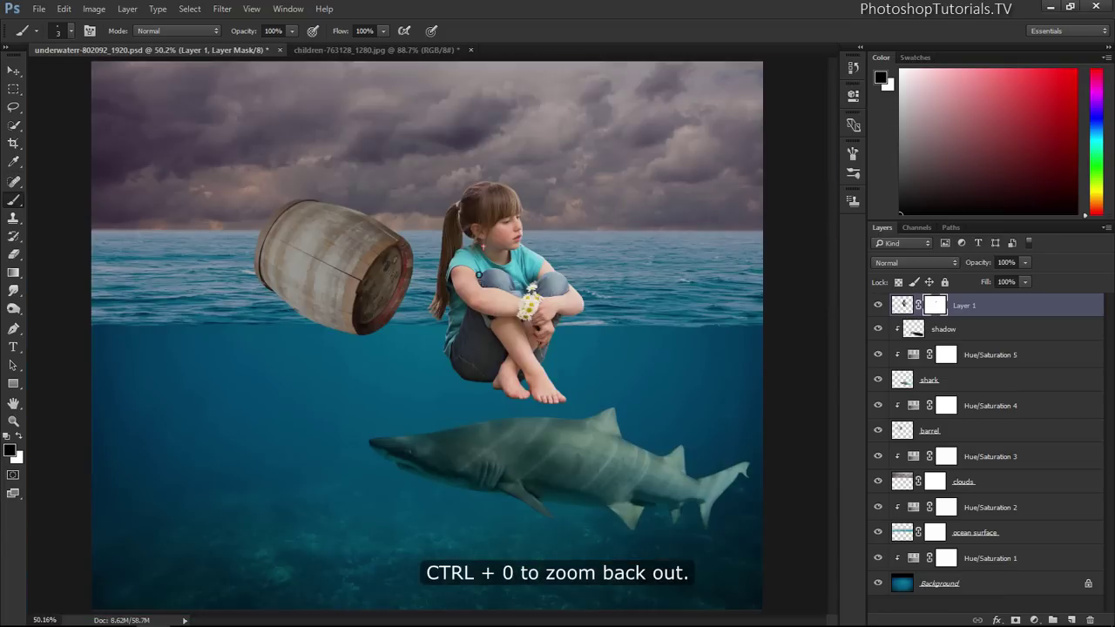
Free-transform the girl, moving her up onto the barrel and resizing her to fit
key("ctrl+t")
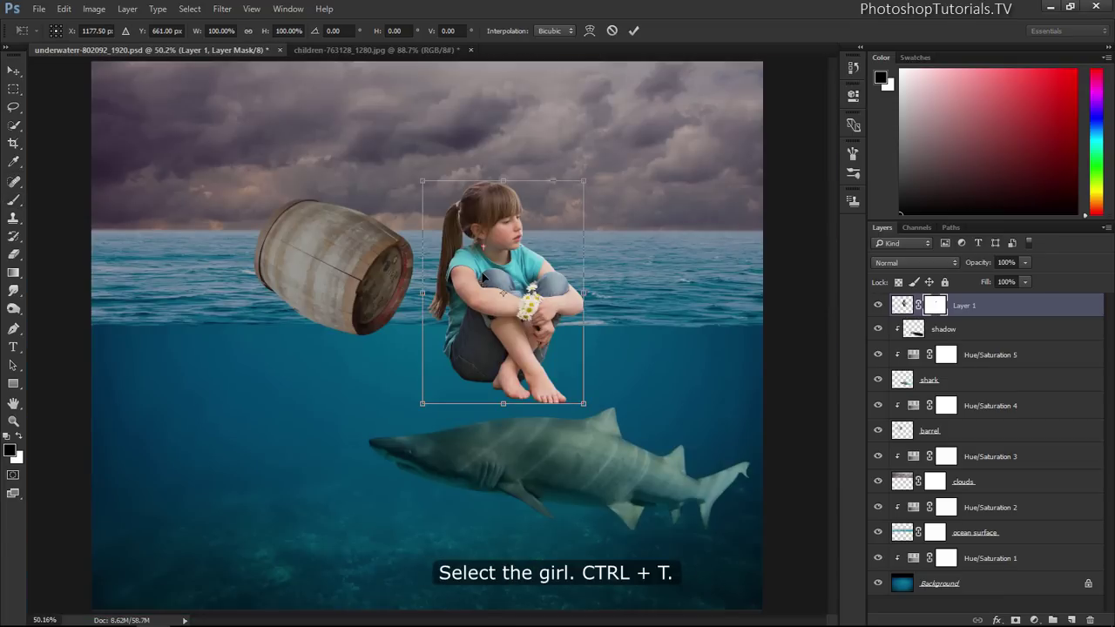
left_click_drag(511, 271, 373, 165)
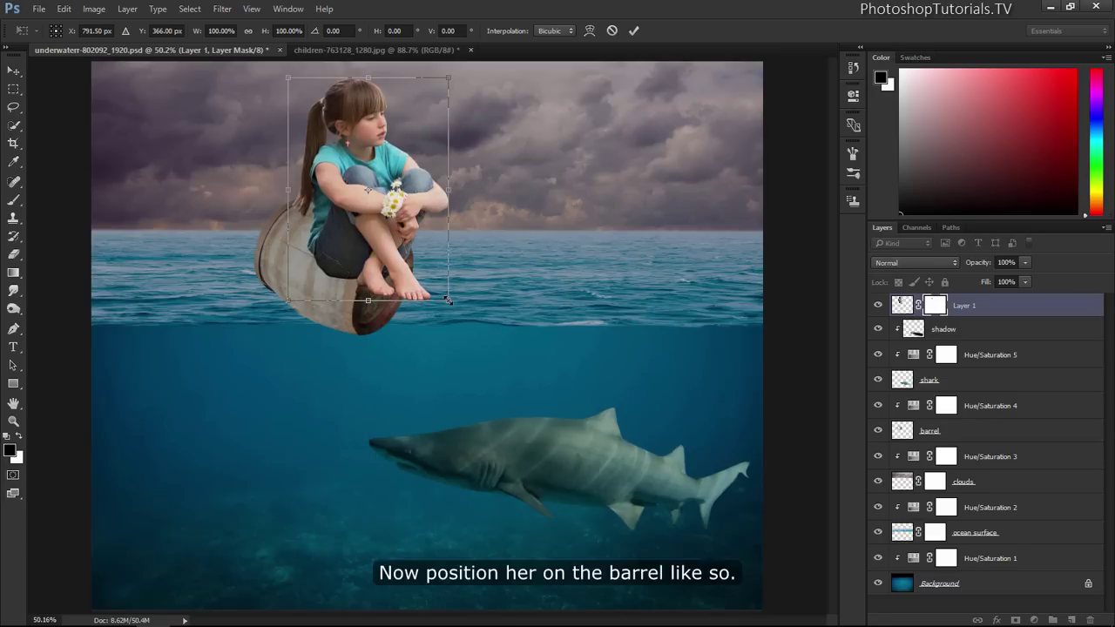
left_click_drag(447, 299, 420, 258)
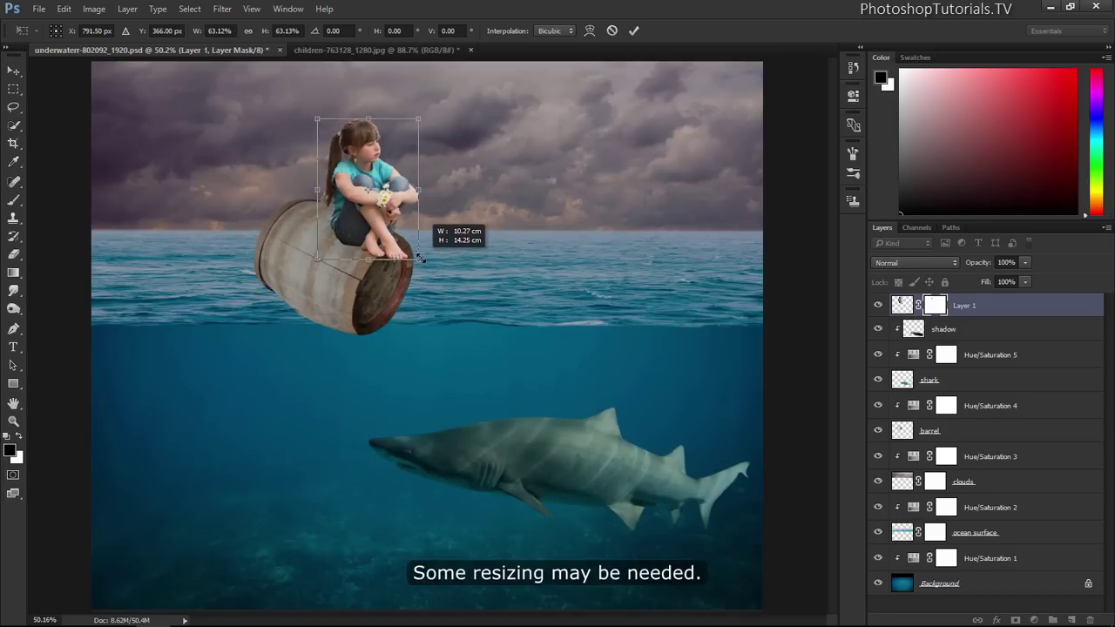
left_click_drag(419, 257, 385, 225)
key("Return")
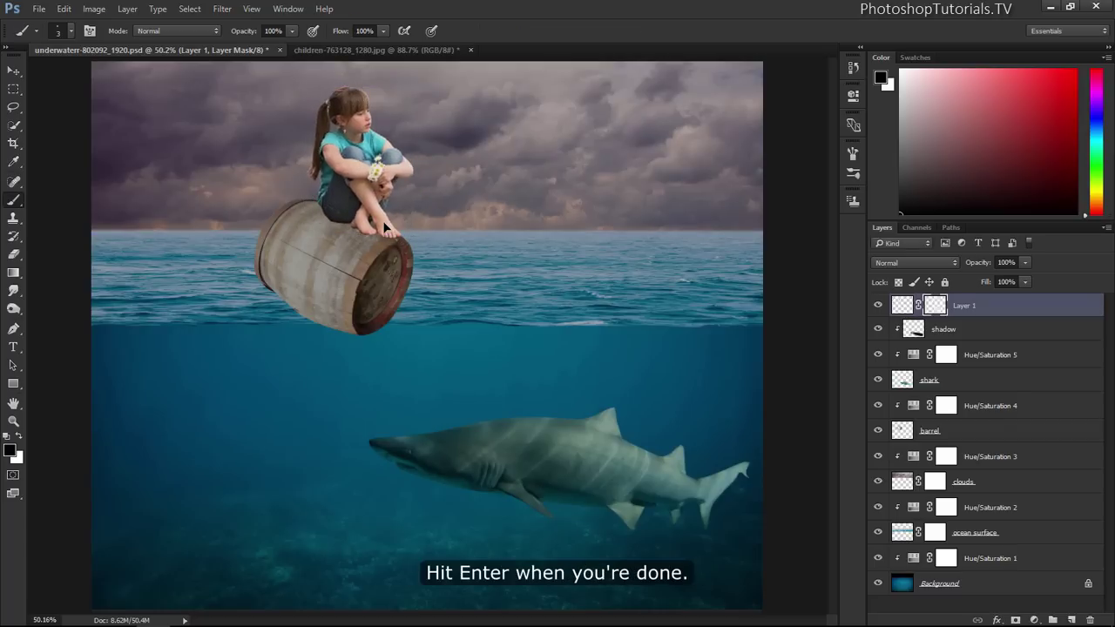
Enlarge the barrel layer slightly, to about 109%
left_click(906, 428)
key("ctrl+t")
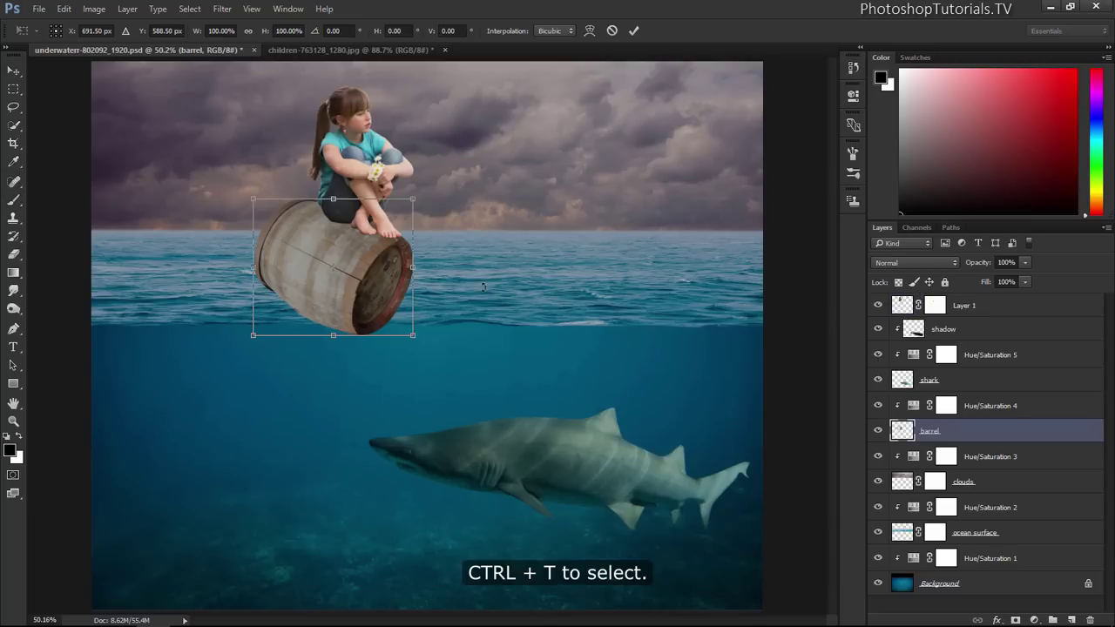
left_click_drag(253, 202, 238, 187)
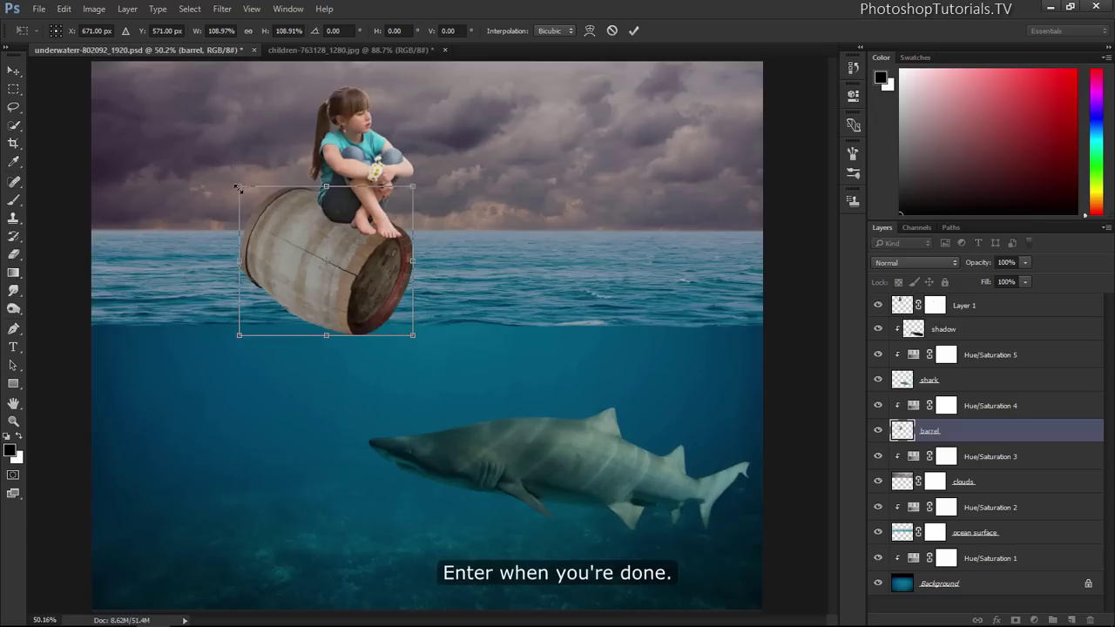
key("Return")
Nudge the girl's layer slightly up and to the left with the Move Tool
key("b")
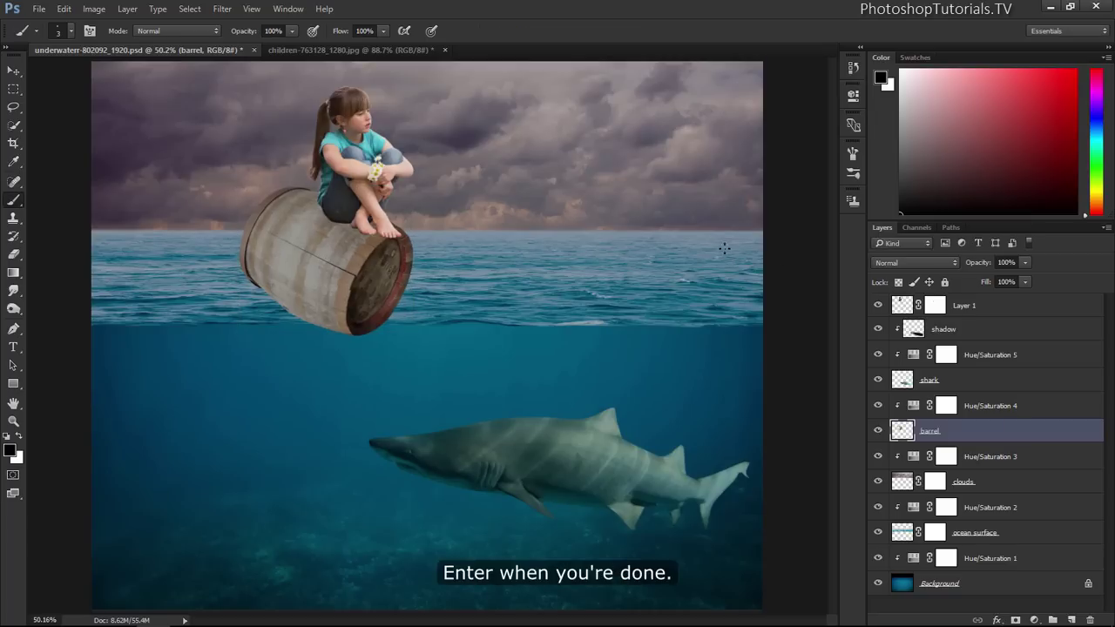
left_click(900, 304)
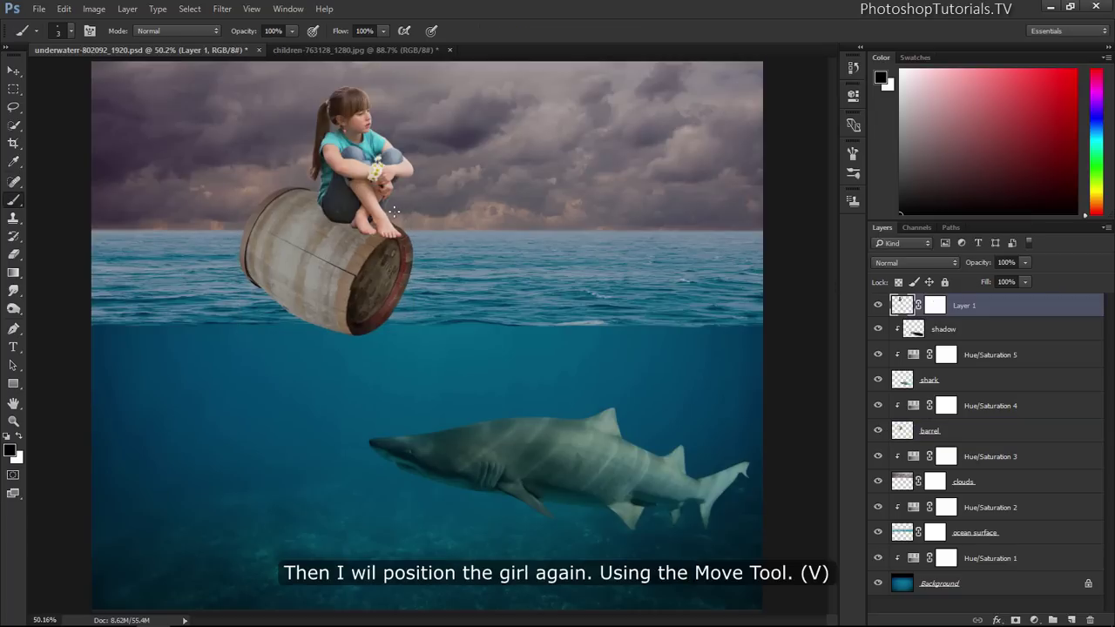
key("v")
left_click_drag(393, 212, 389, 207)
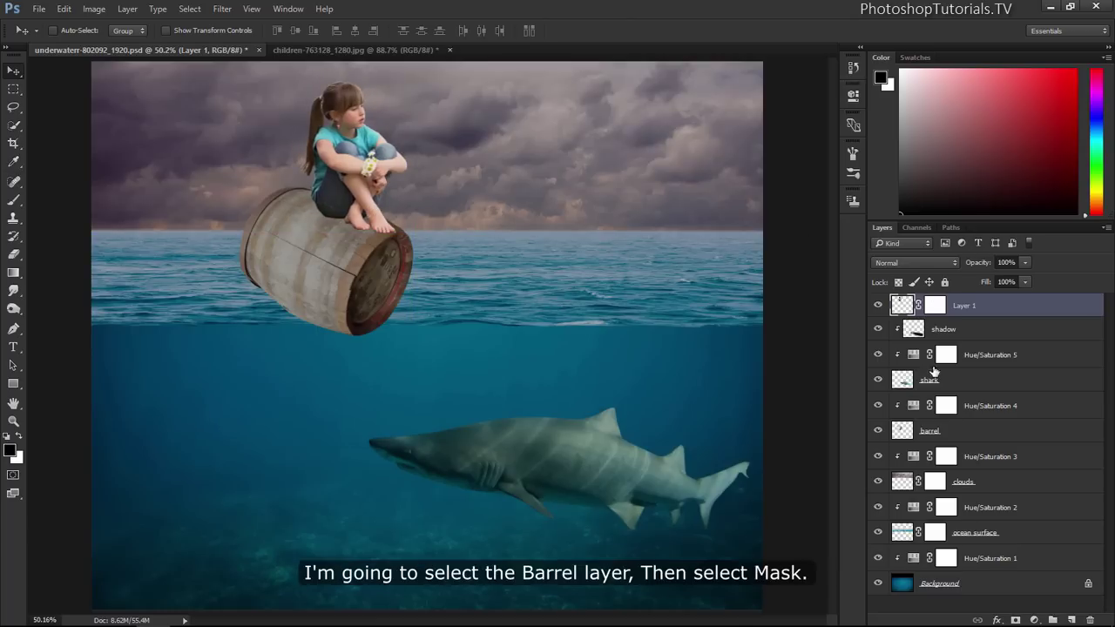
Add a layer mask to the barrel, zoom in on its bottom, and drop its opacity to 45%
left_click(903, 435)
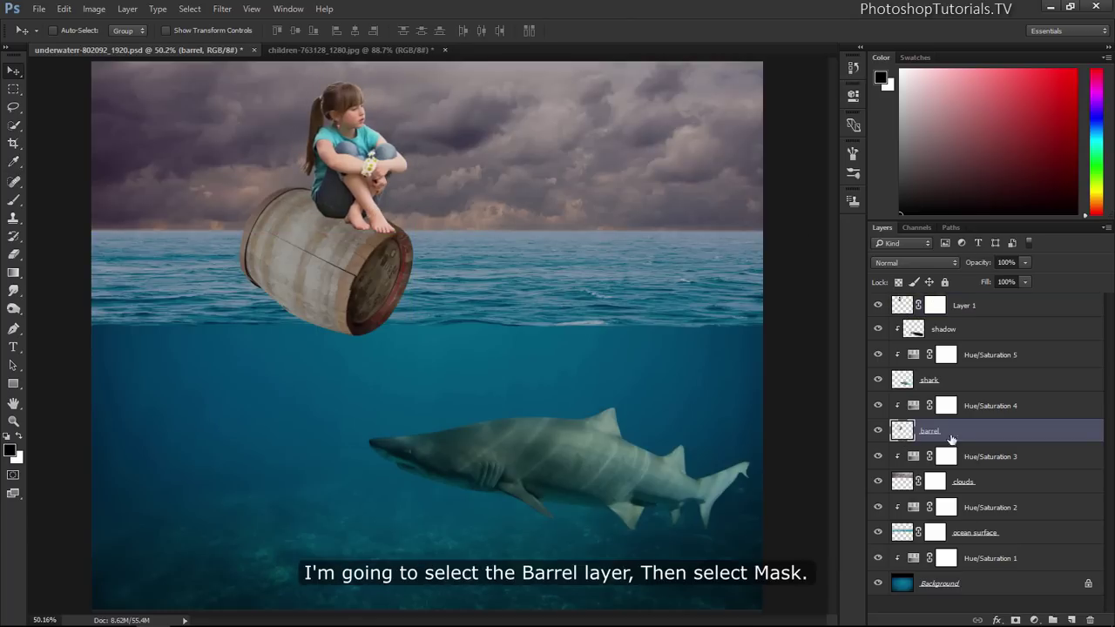
left_click(1016, 619)
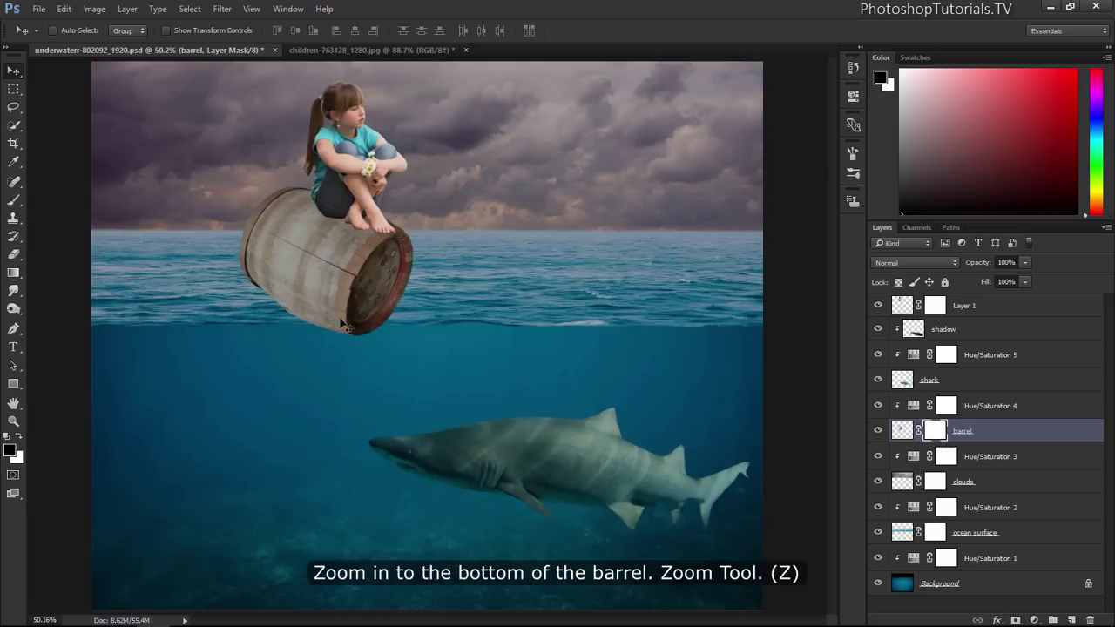
key("z")
left_click_drag(342, 324, 405, 315)
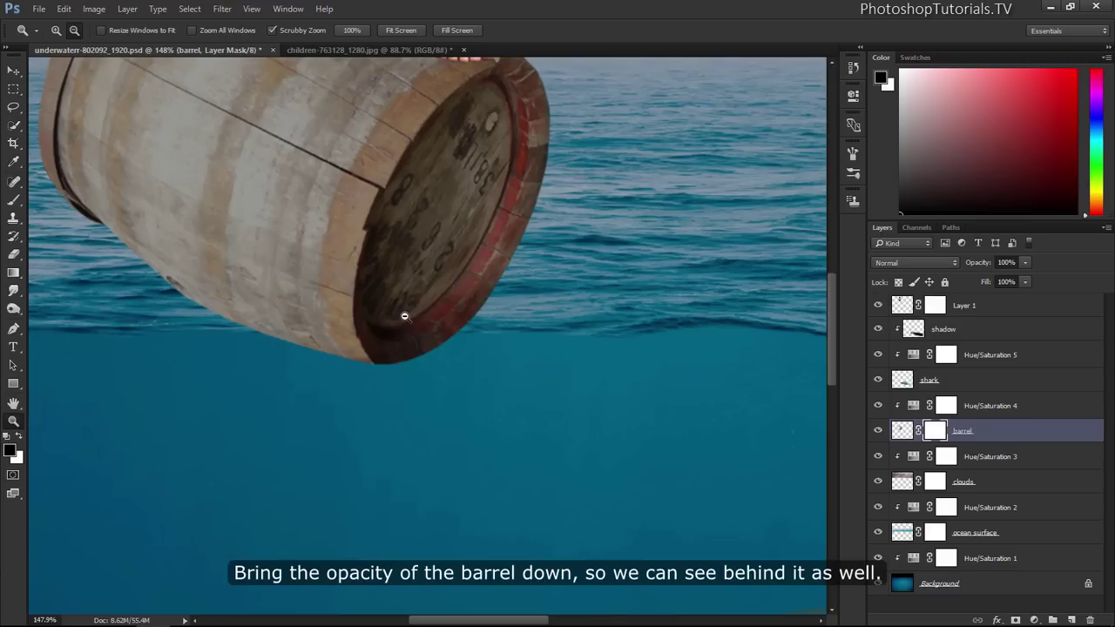
left_click_drag(984, 263, 953, 263)
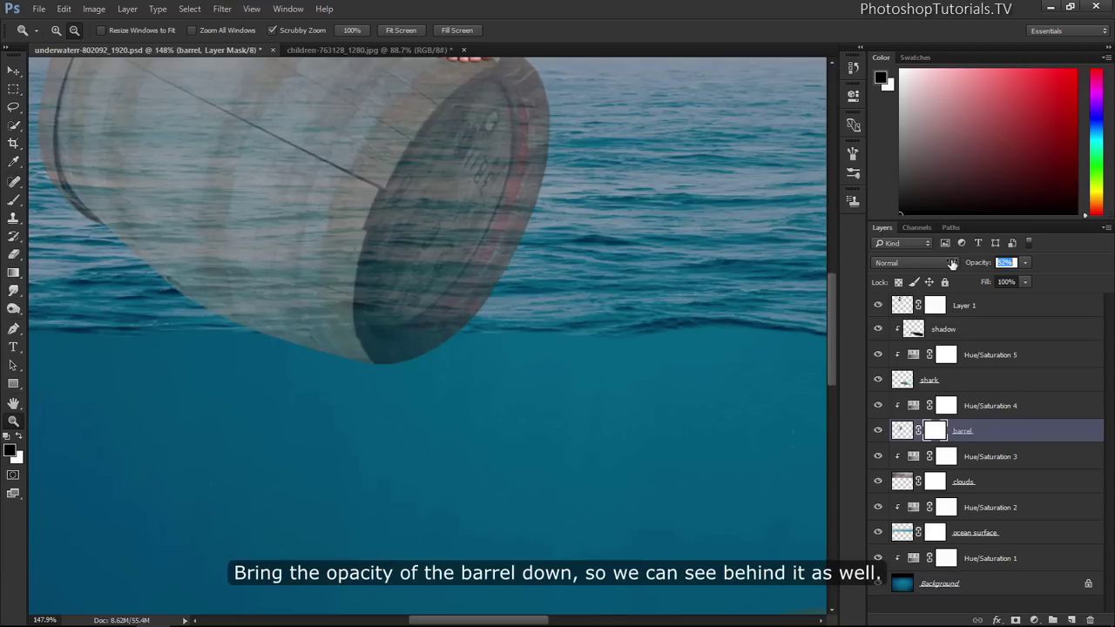
left_click_drag(947, 264, 947, 264)
Mask the barrel's lower edge along the waterline, restoring full opacity and fixing overshoot with white
key("b")
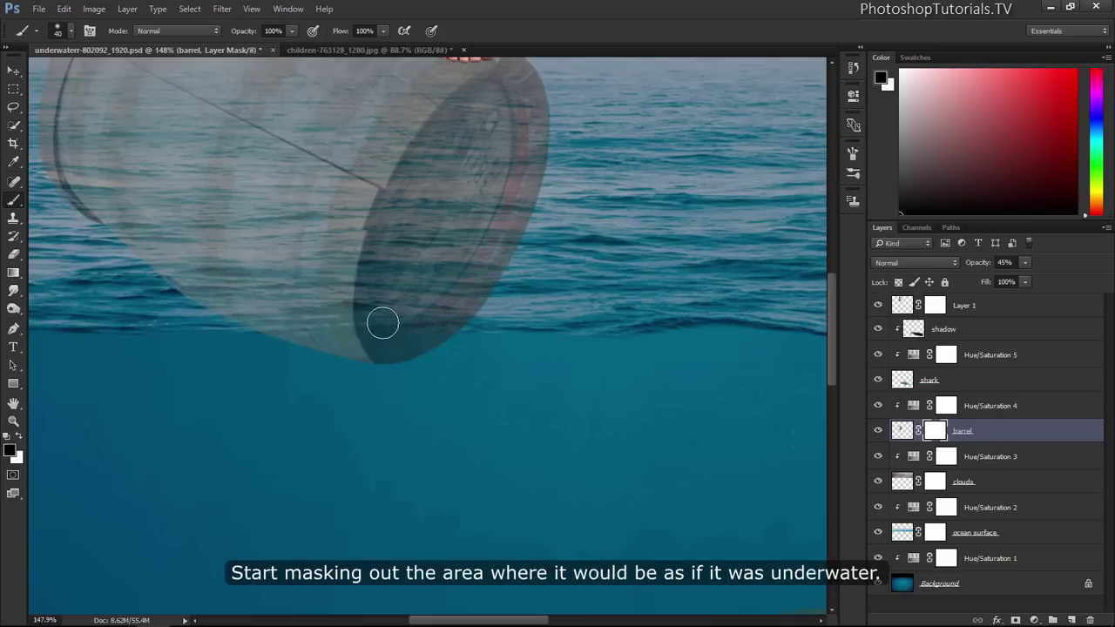
left_click_drag(480, 316, 275, 317)
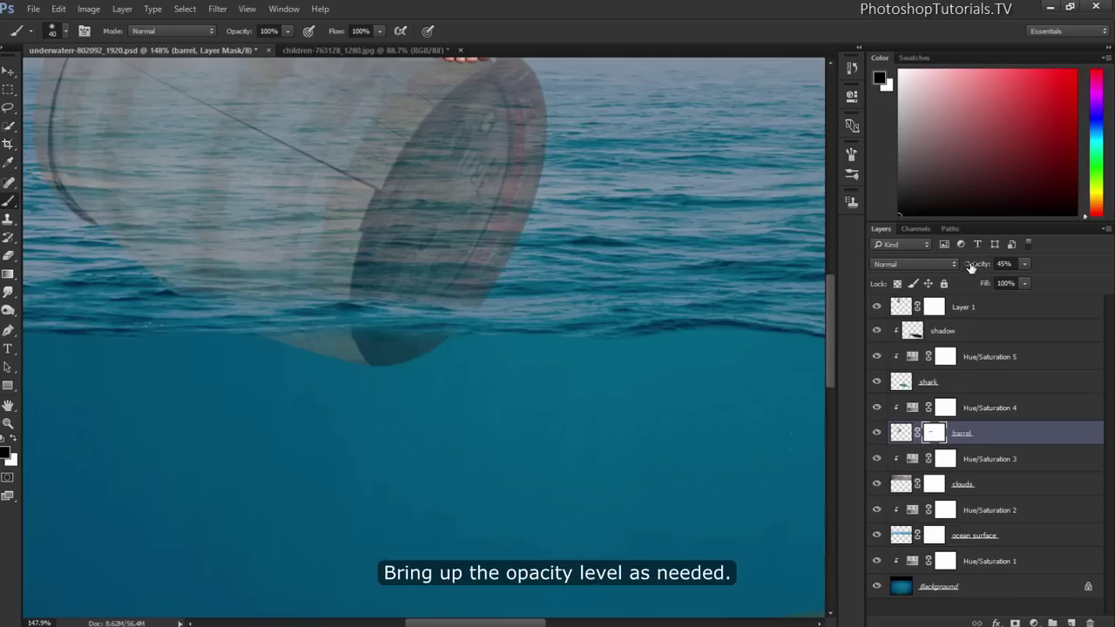
left_click_drag(971, 266, 1051, 265)
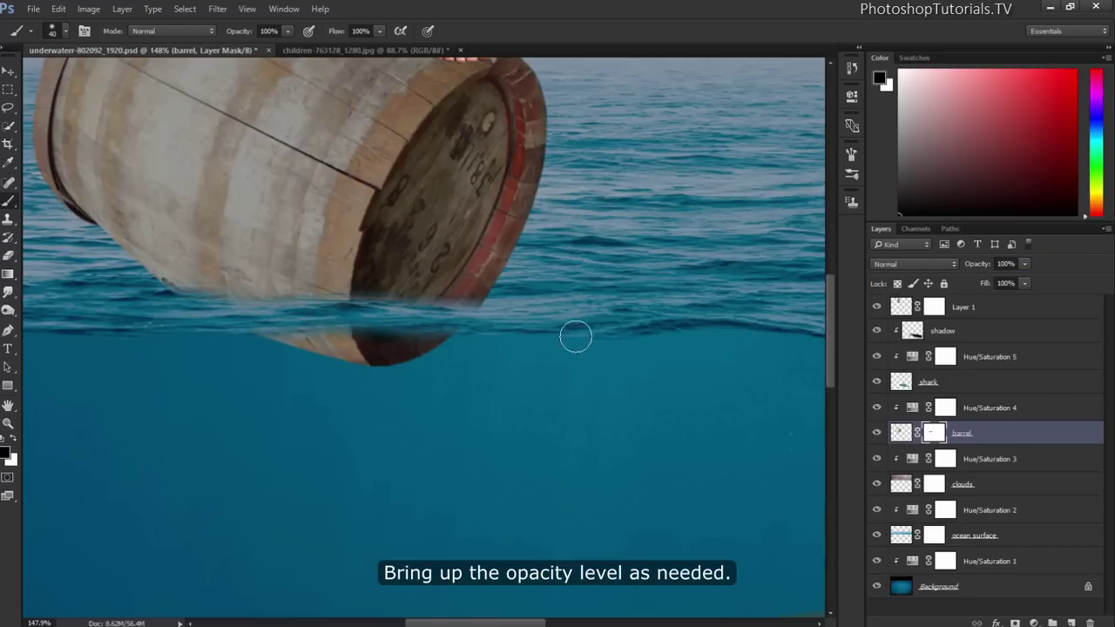
key("bracketleft")
key("bracketleft")
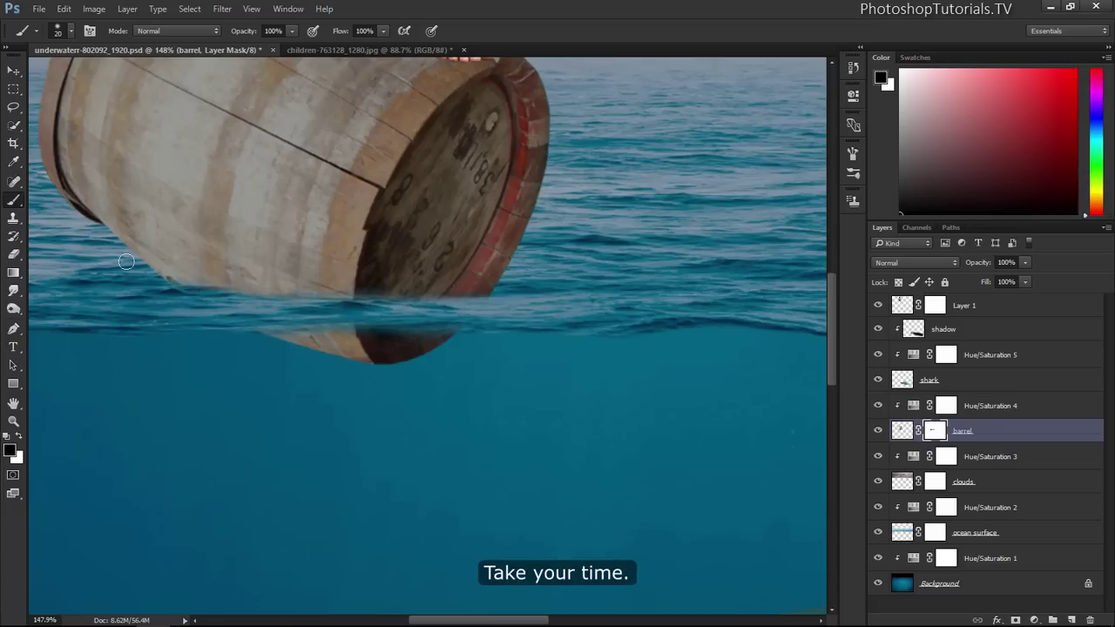
left_click_drag(200, 289, 491, 308)
key("x")
left_click_drag(249, 340, 436, 332)
key("ctrl+0")
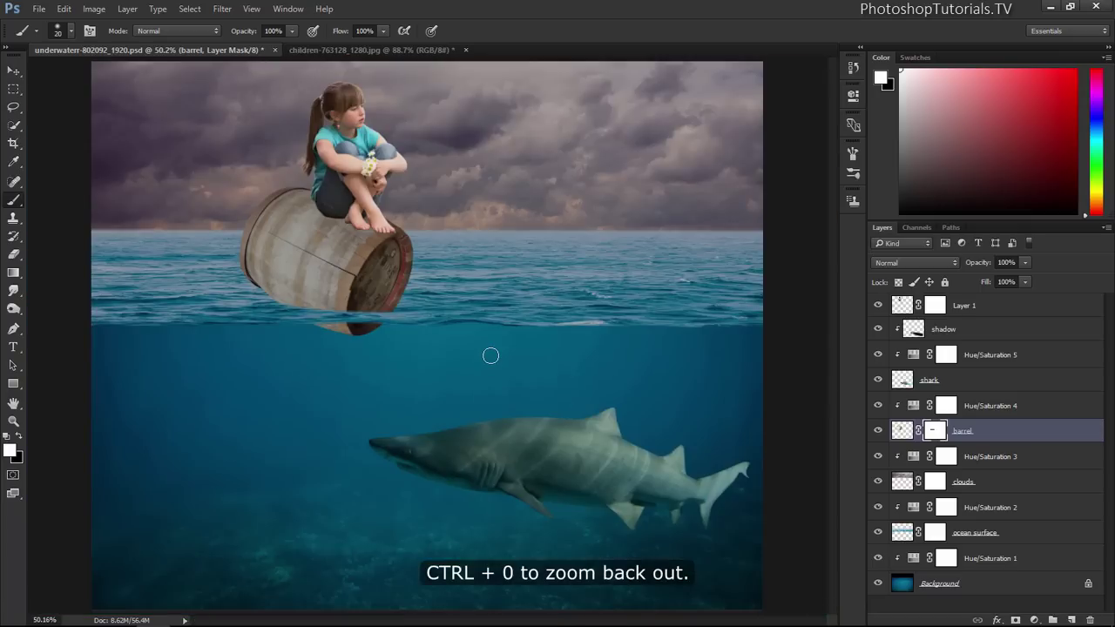
Add a Hue/Saturation clipped to the girl's layer with Saturation -20 and Lightness -20
key("x")
left_click(904, 304)
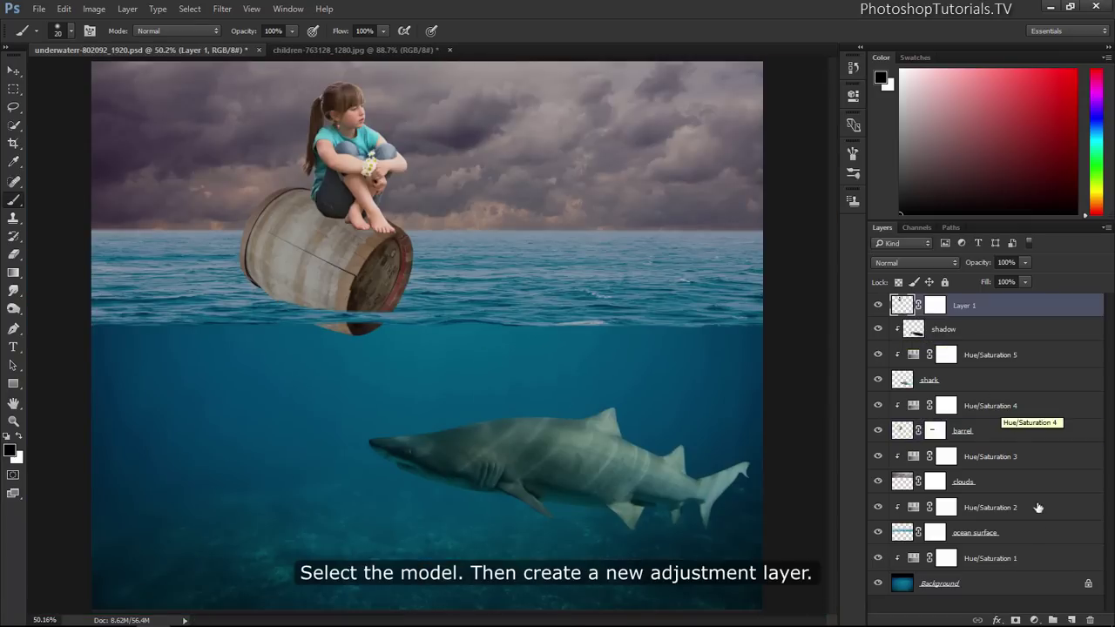
left_click(1035, 619)
left_click(1033, 451)
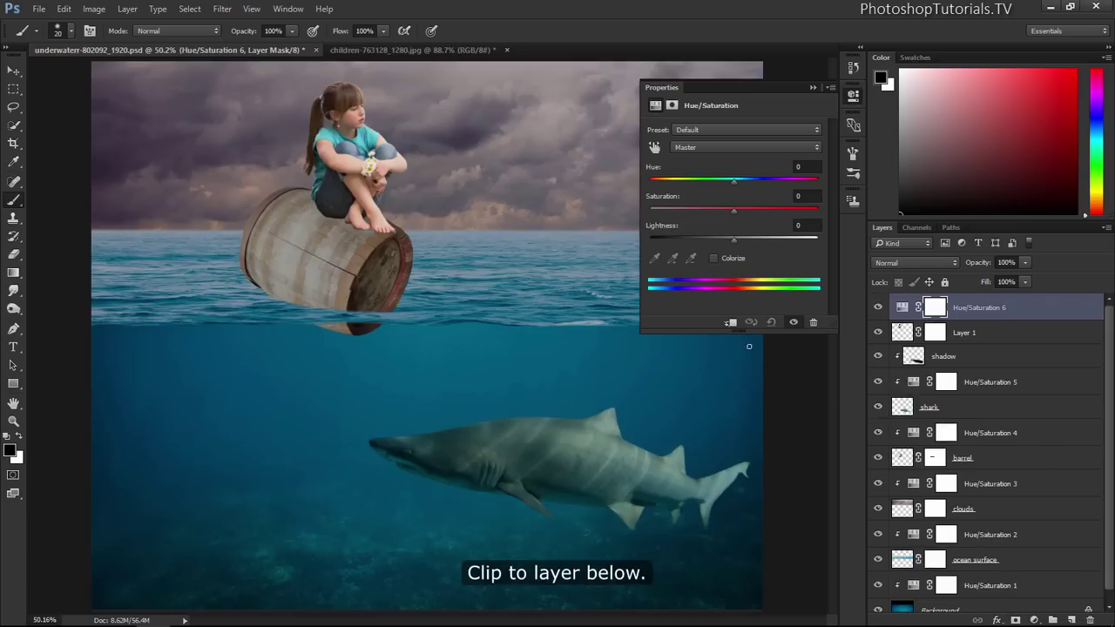
left_click(730, 323)
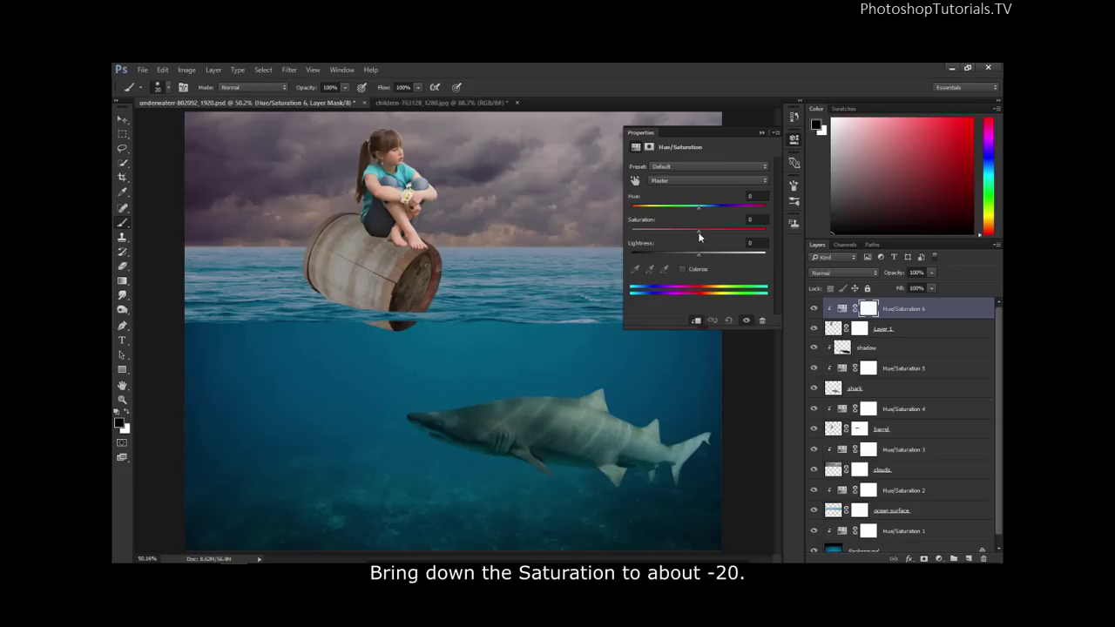
left_click_drag(698, 232, 694, 231)
left_click_drag(700, 253, 688, 252)
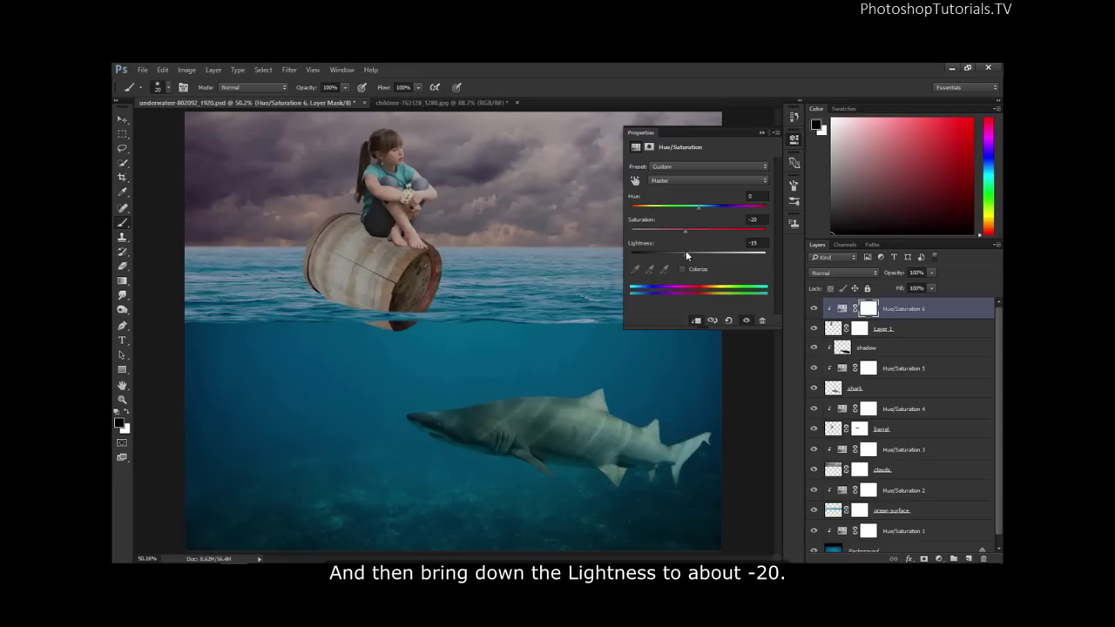
left_click(762, 132)
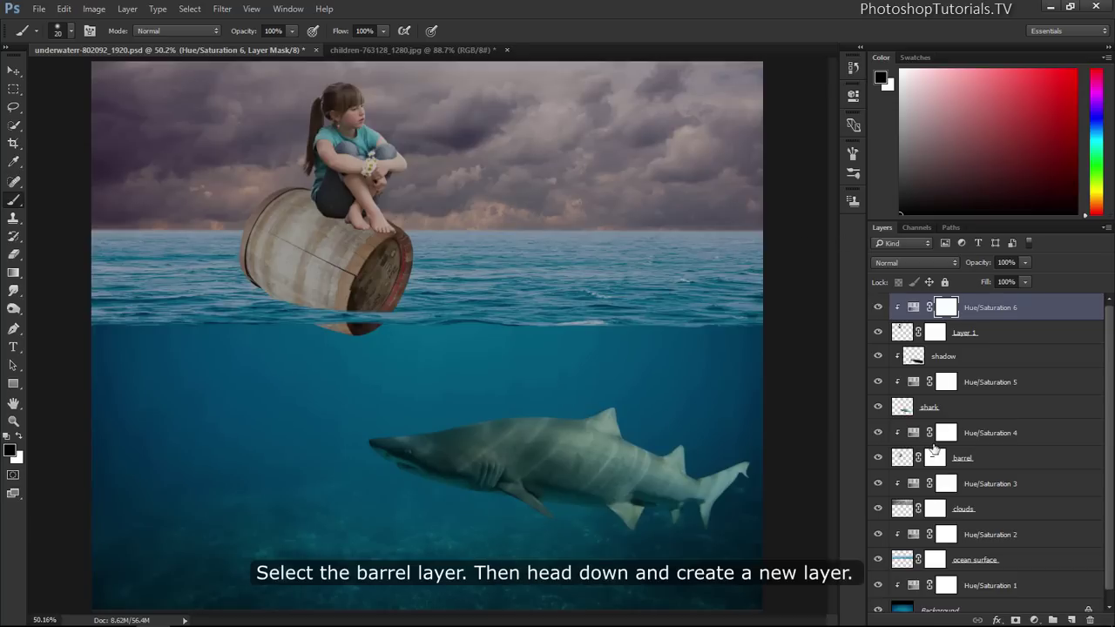
Add a new layer clipped to the barrel and sample the water's blue colour
left_click(903, 462)
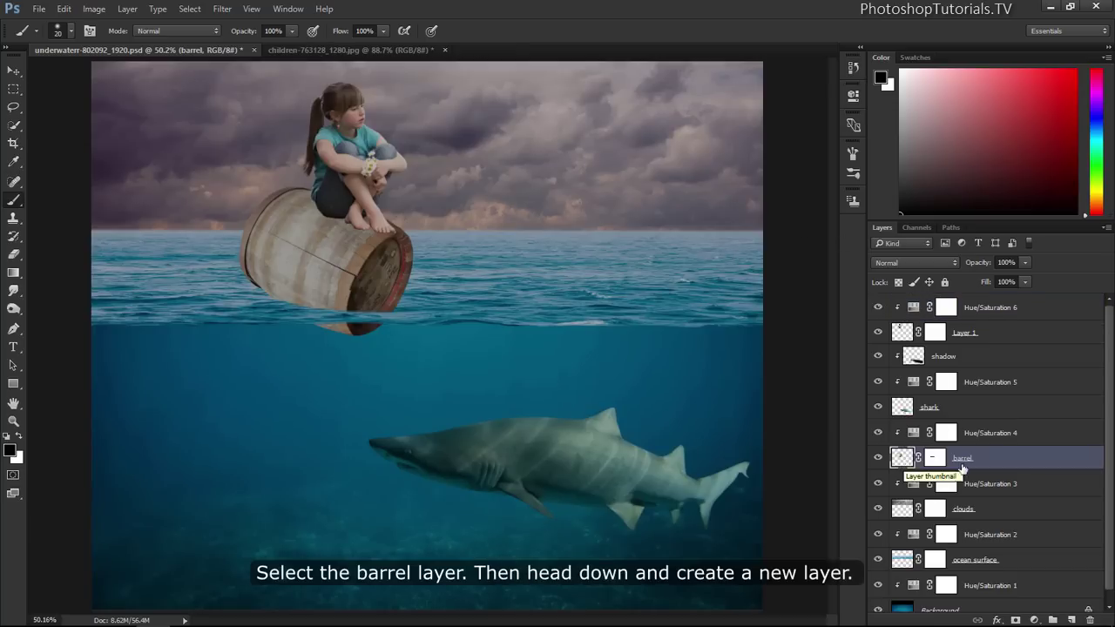
left_click(1071, 620)
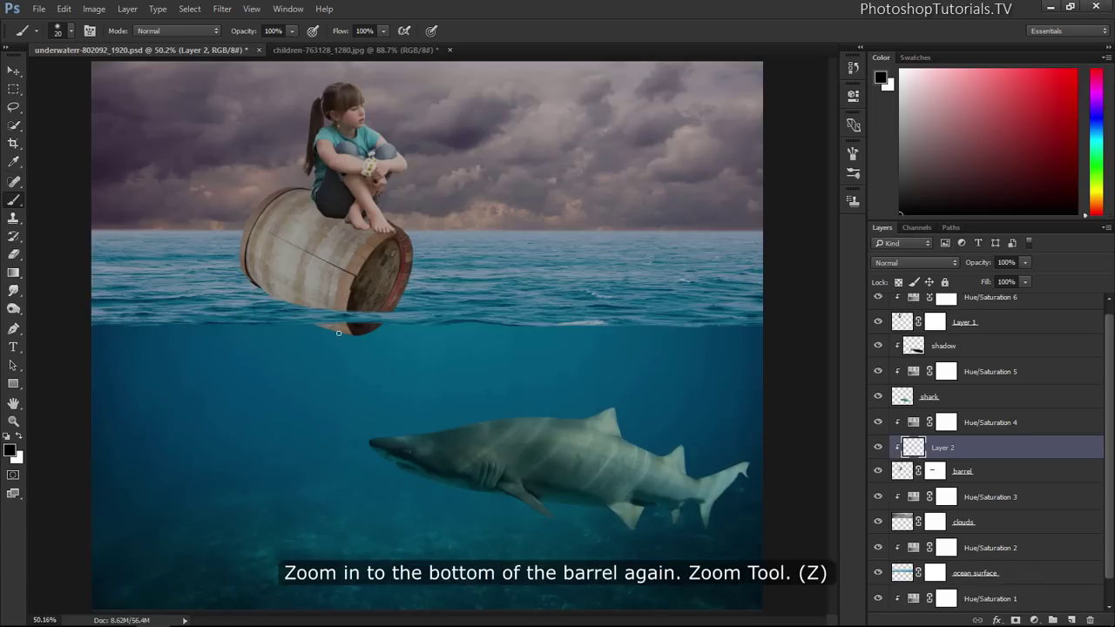
key("z")
left_click_drag(340, 328, 431, 328)
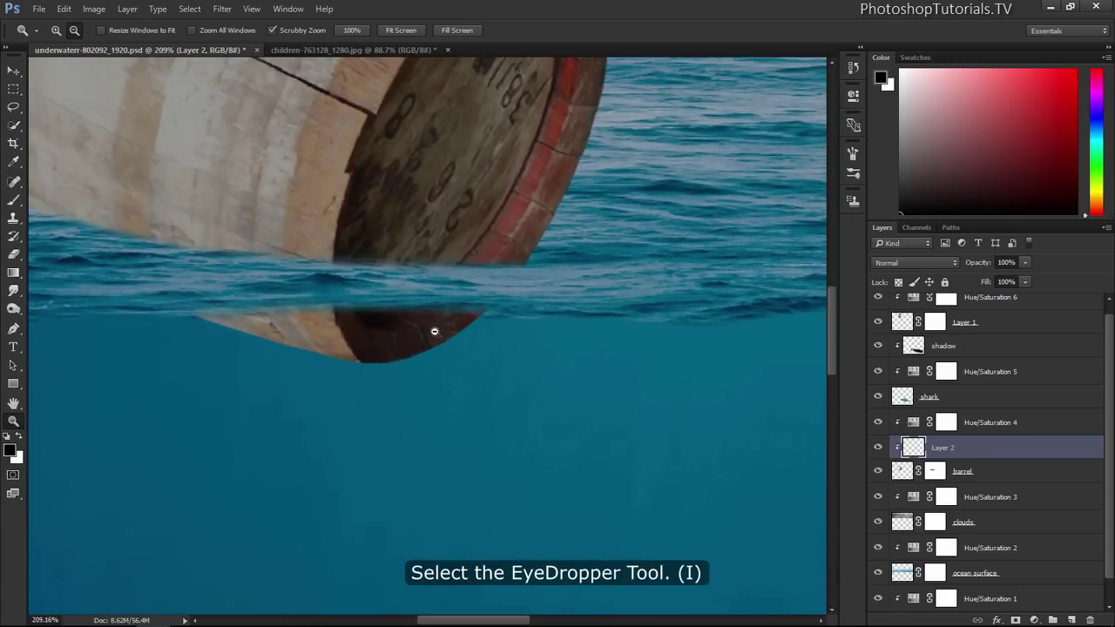
key("i")
mouse_move(539, 350)
left_mouse_down()
mouse_move(488, 397)
mouse_move(549, 376)
left_mouse_up()
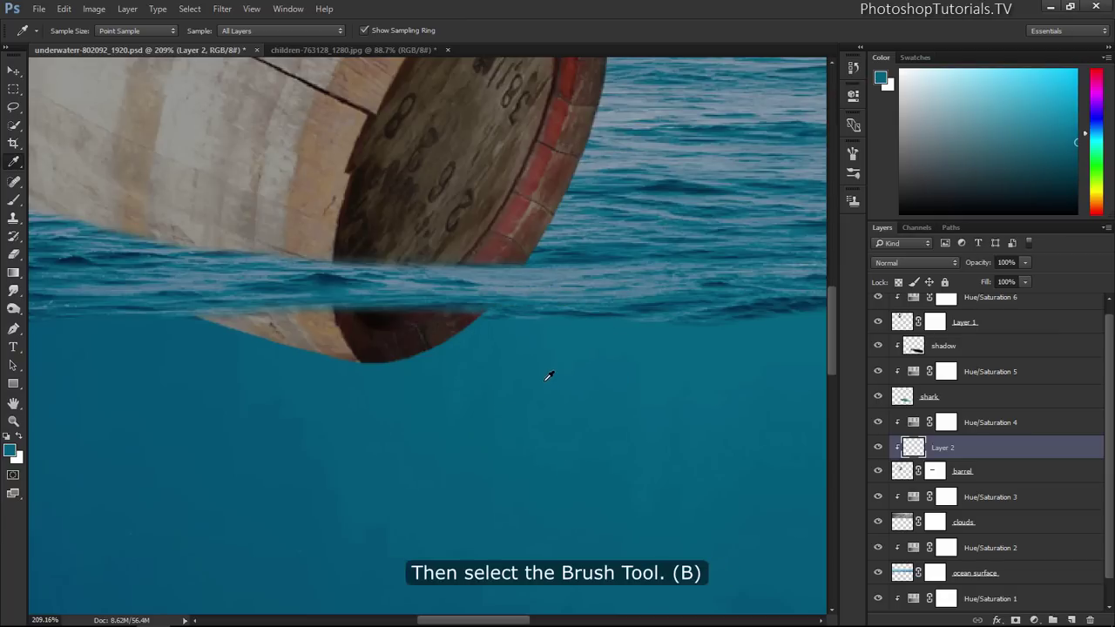
Paint blue over the barrel's submerged bottom, blended as Overlay at 81% opacity
key("b")
mouse_move(471, 352)
left_mouse_down()
mouse_move(356, 361)
mouse_move(244, 333)
mouse_move(306, 318)
mouse_move(368, 334)
left_mouse_up()
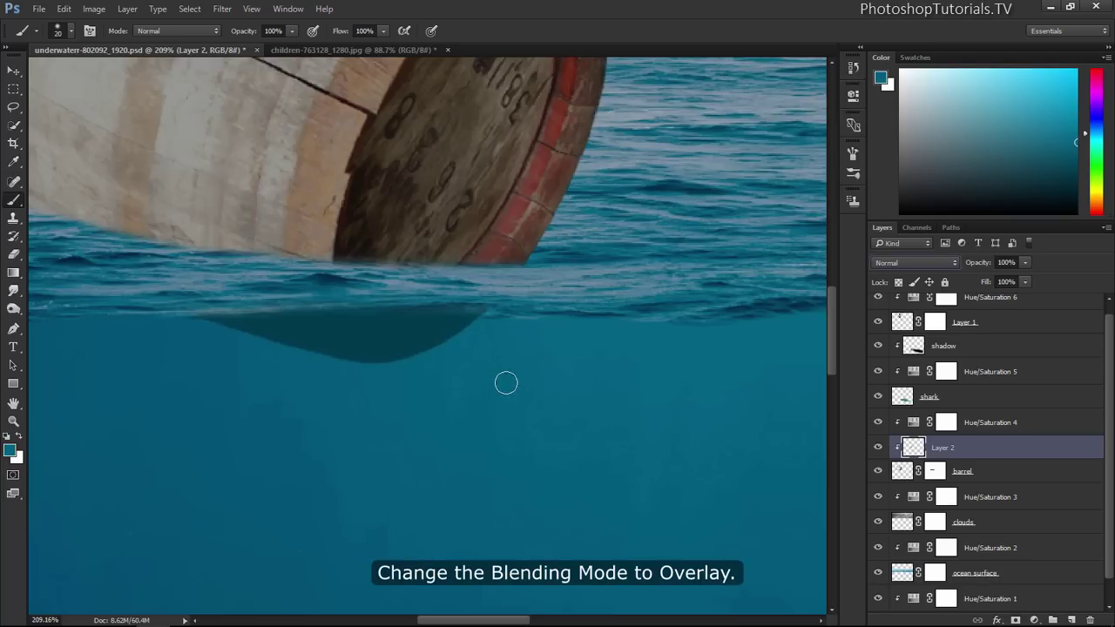
left_click(898, 266)
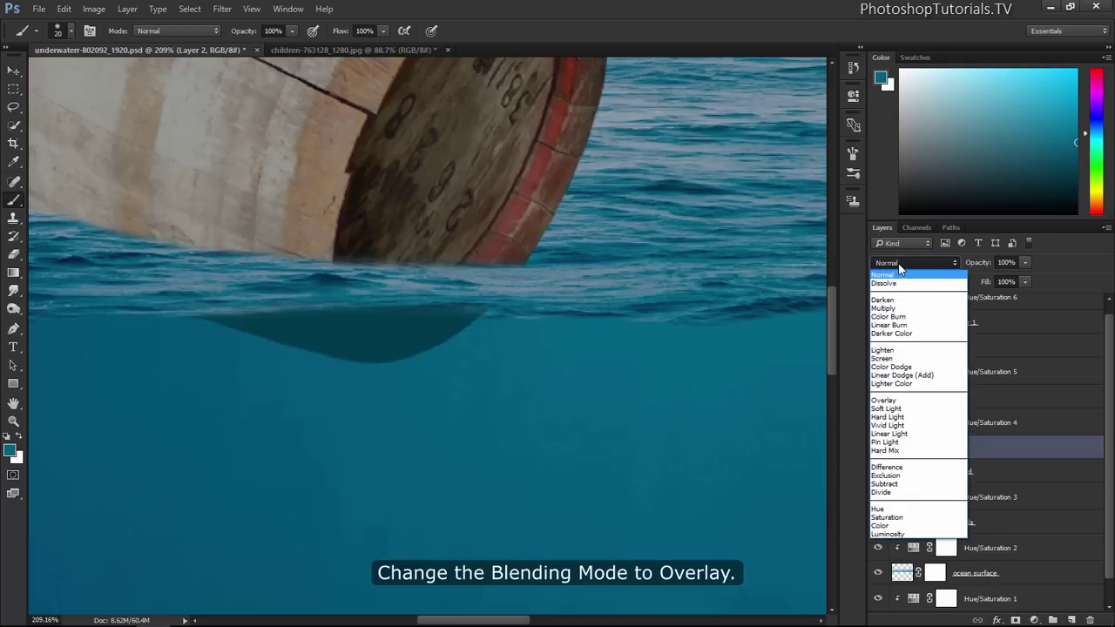
left_click(898, 400)
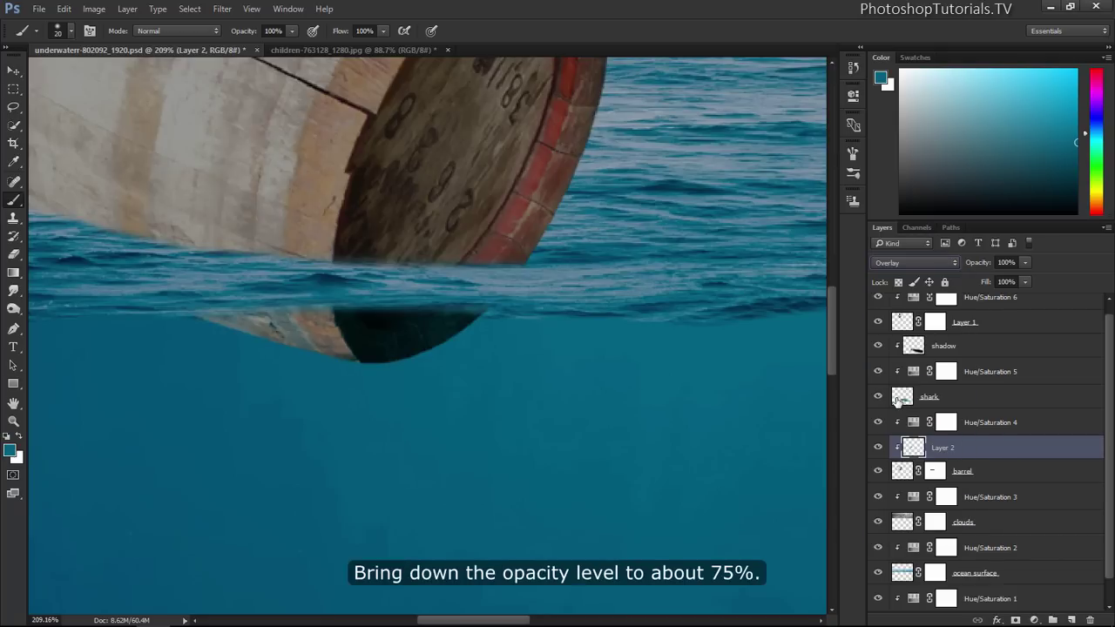
left_click_drag(981, 263, 960, 265)
key("Return")
key("ctrl+0")
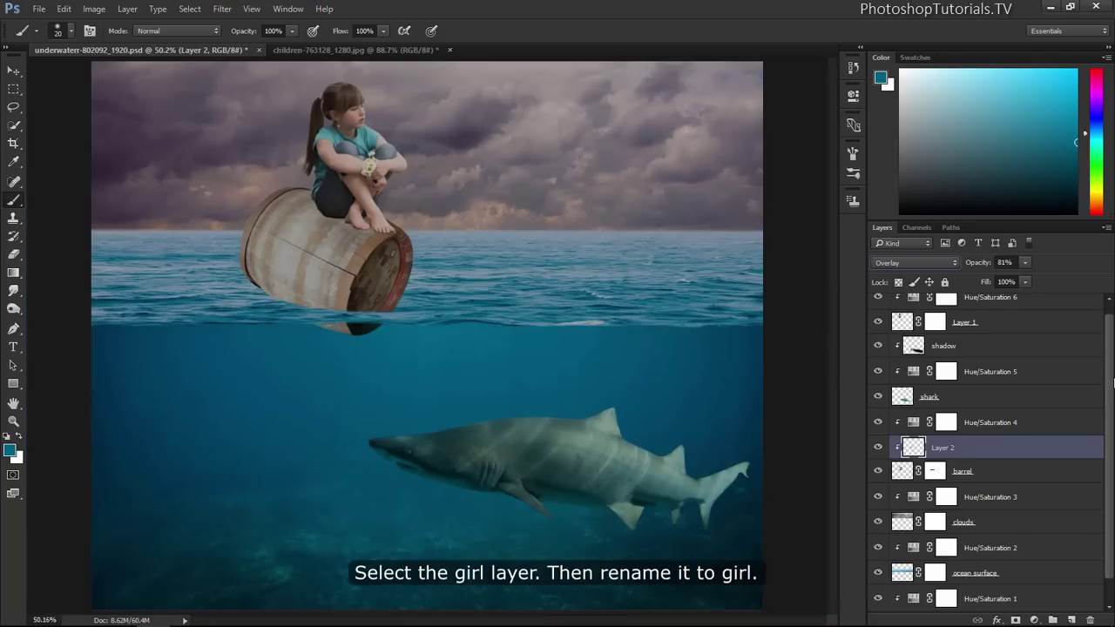
Rename the girl's layer to 'girl' and start a new shadows layer above it
left_click_drag(1112, 377, 1111, 366)
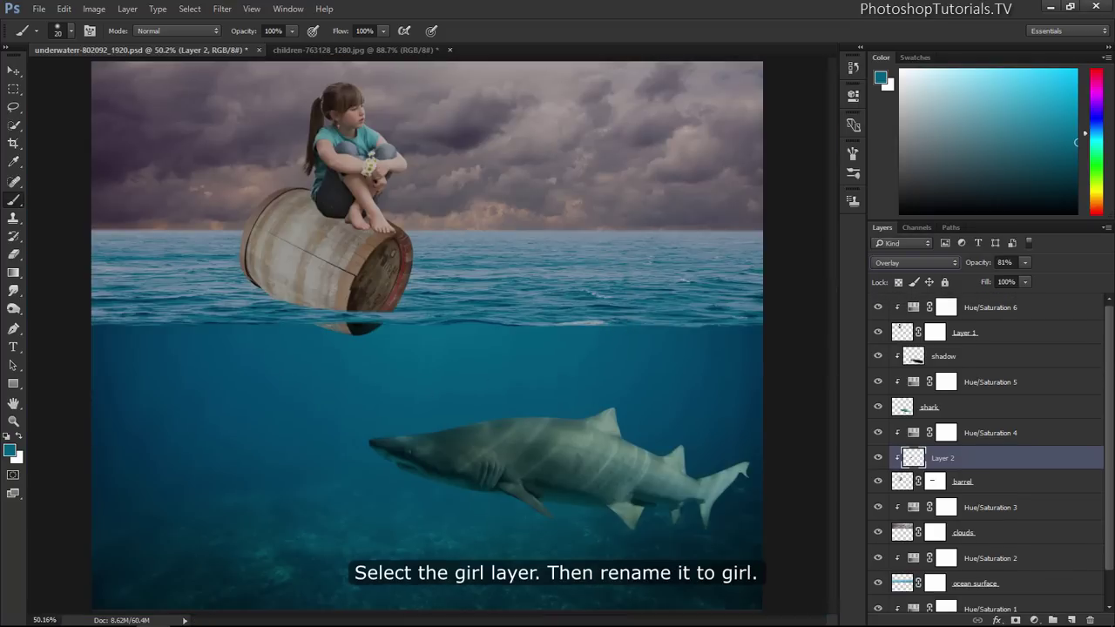
left_click(962, 334)
double_click(963, 333)
type("girl")
key("Return")
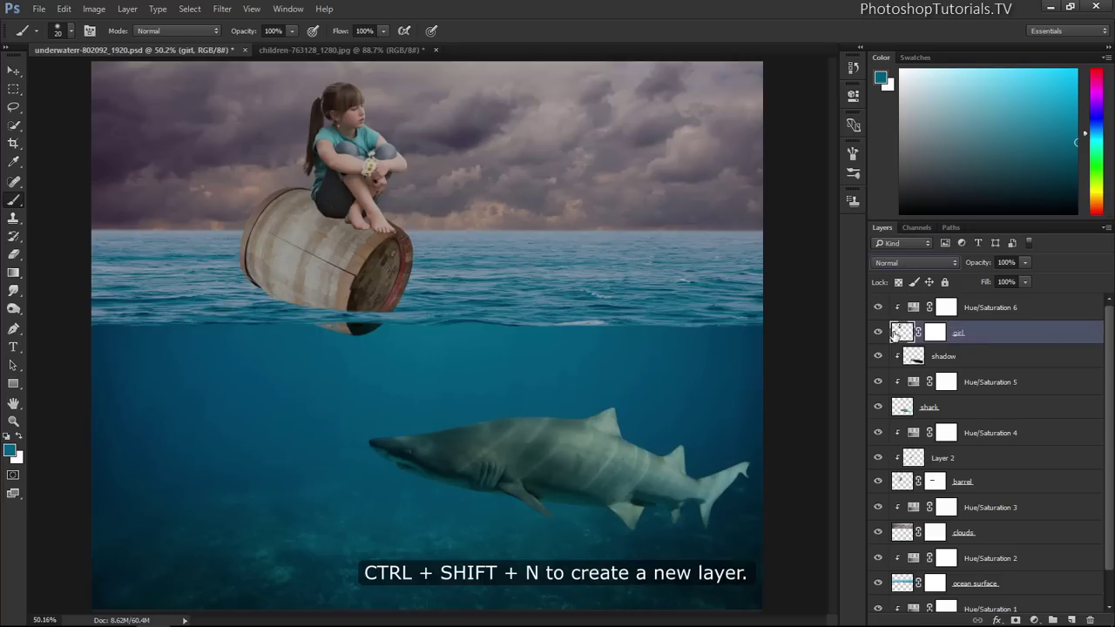
key("ctrl+shift+n")
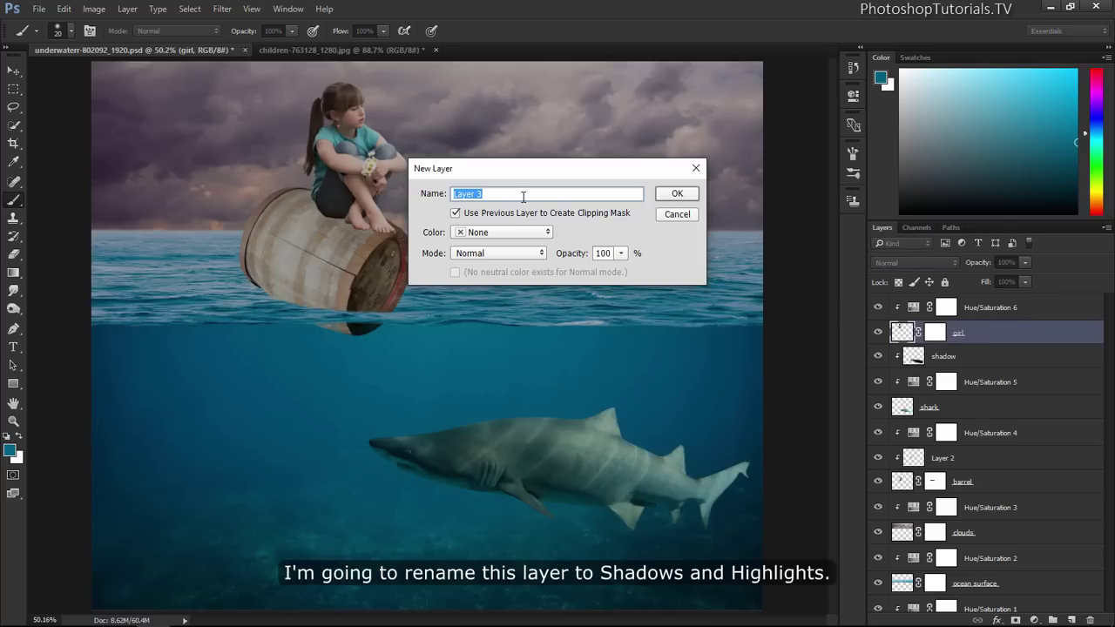
type("S")
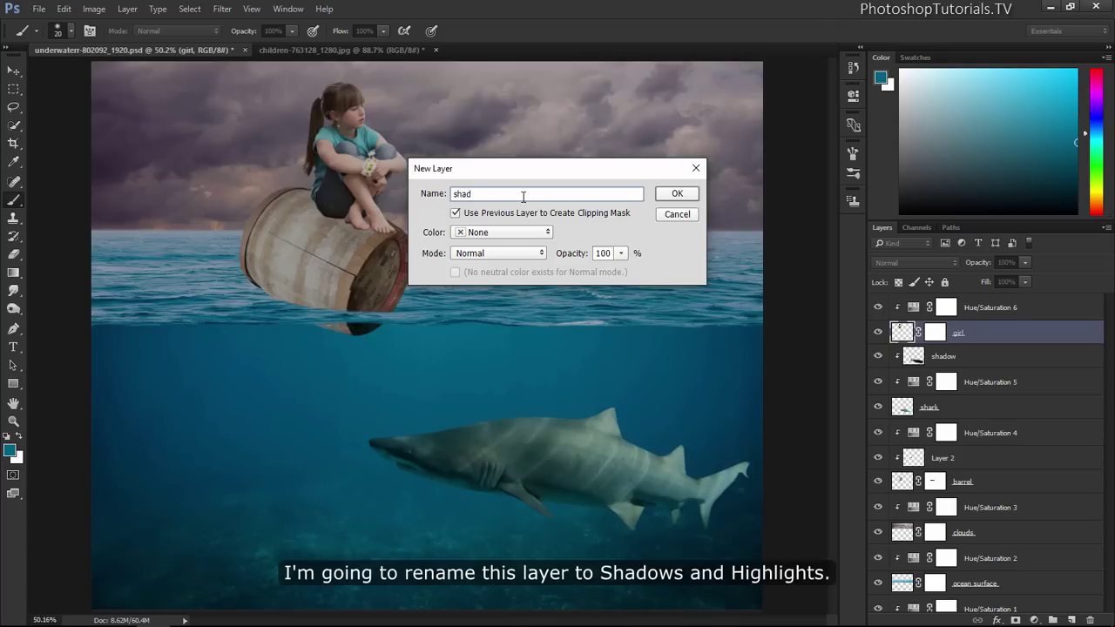
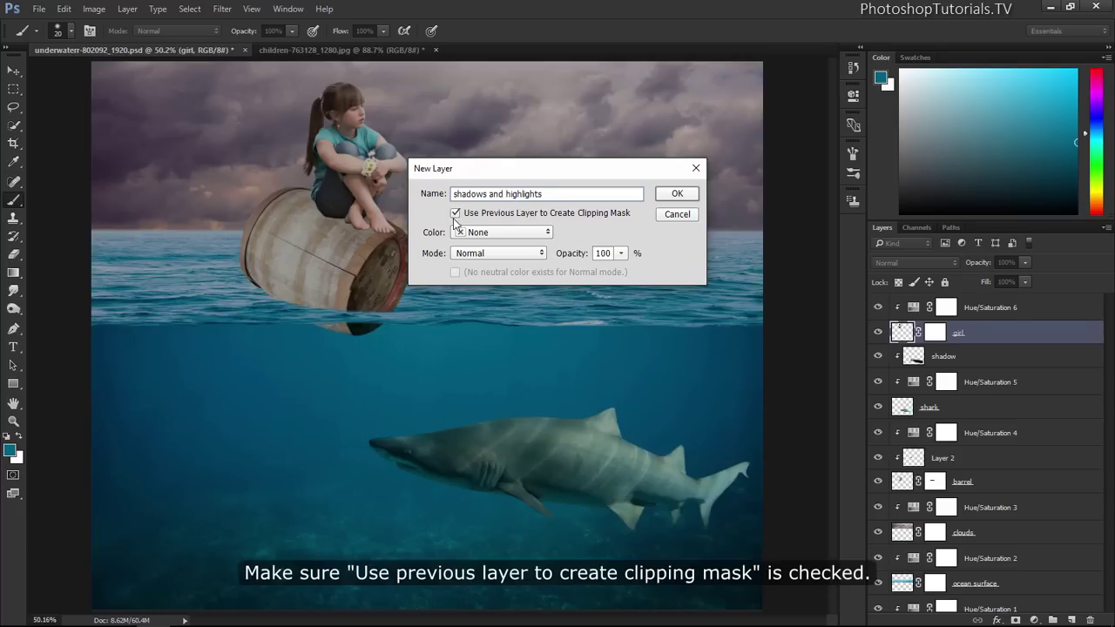
Give the new 'shadows and highlights' layer Soft Light blending and confirm it
left_click(461, 253)
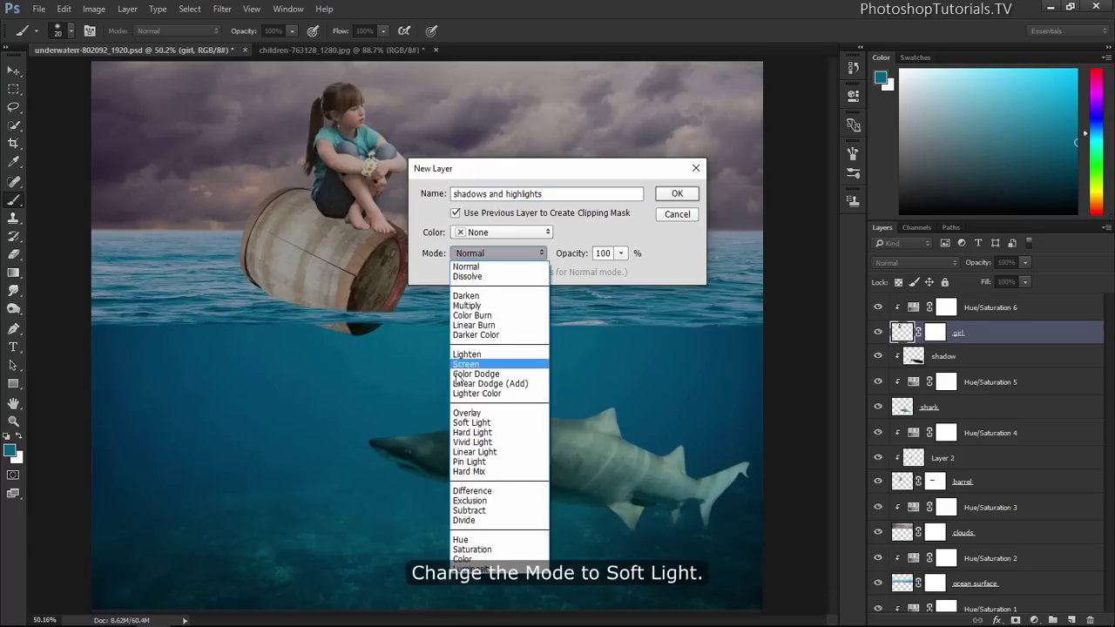
left_click(525, 424)
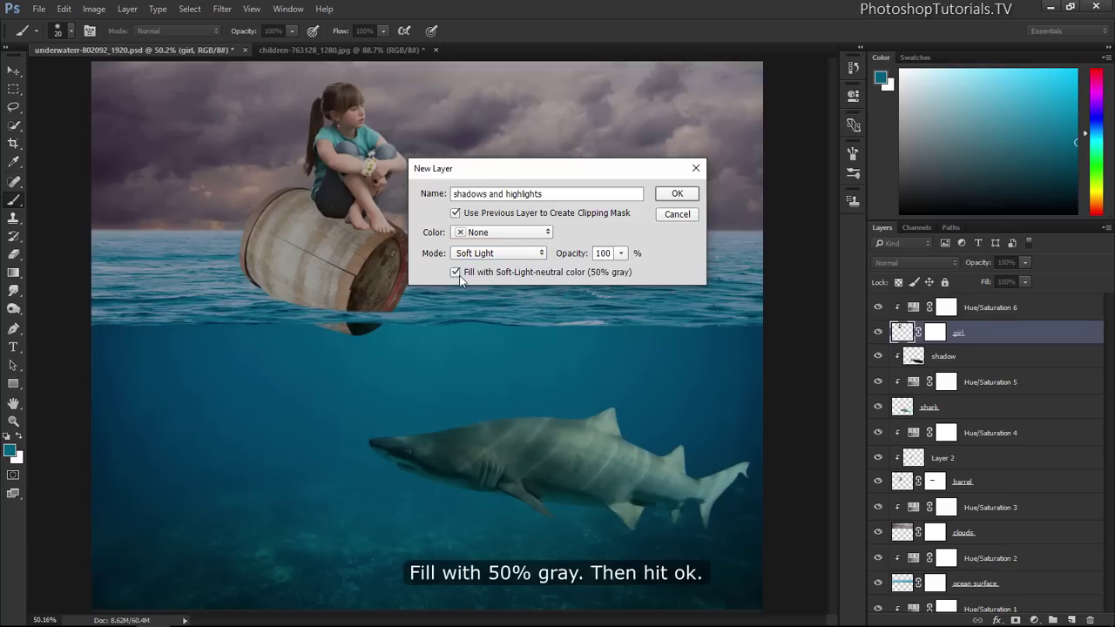
left_click(677, 194)
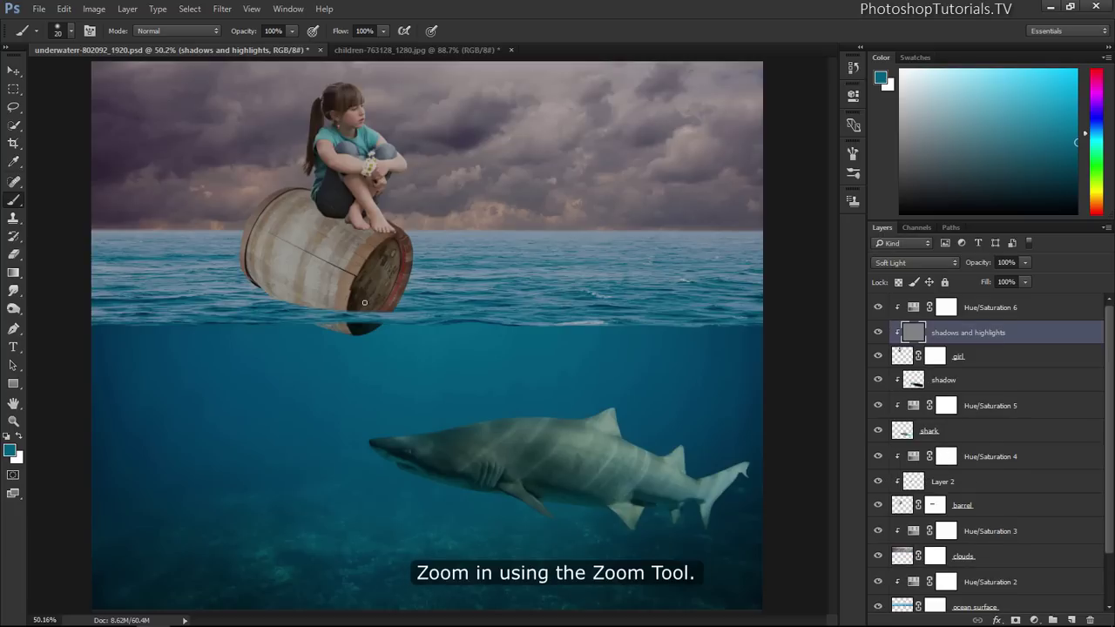
Zoom in on the girl and set up the Burn Tool with a 100 px brush and 40% exposure
key("z")
left_click(347, 115)
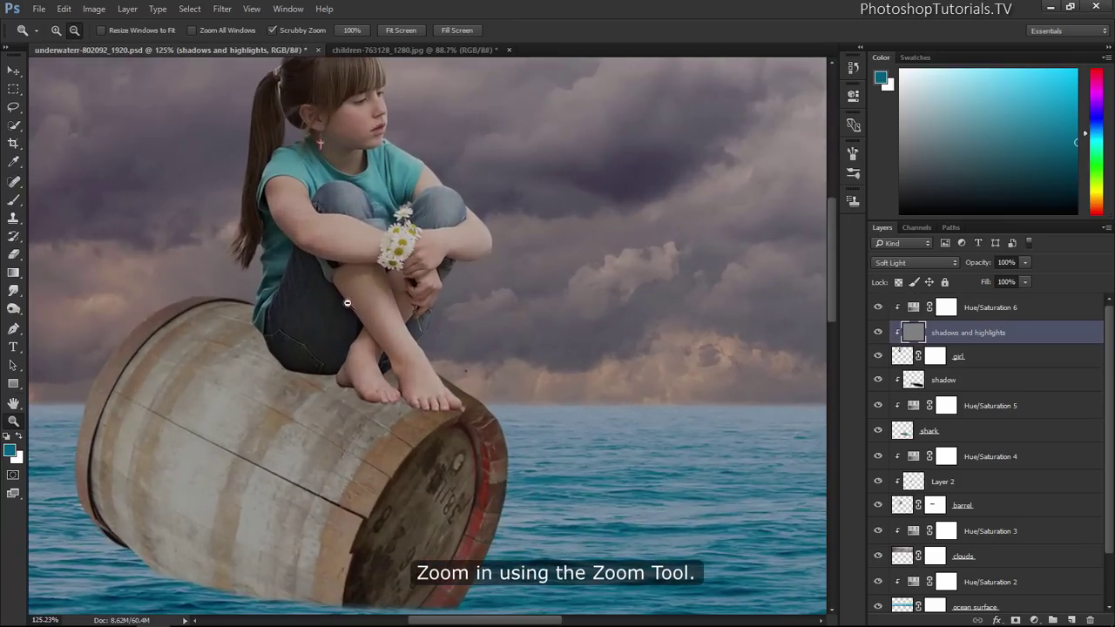
scroll(347, 302, "up", 3)
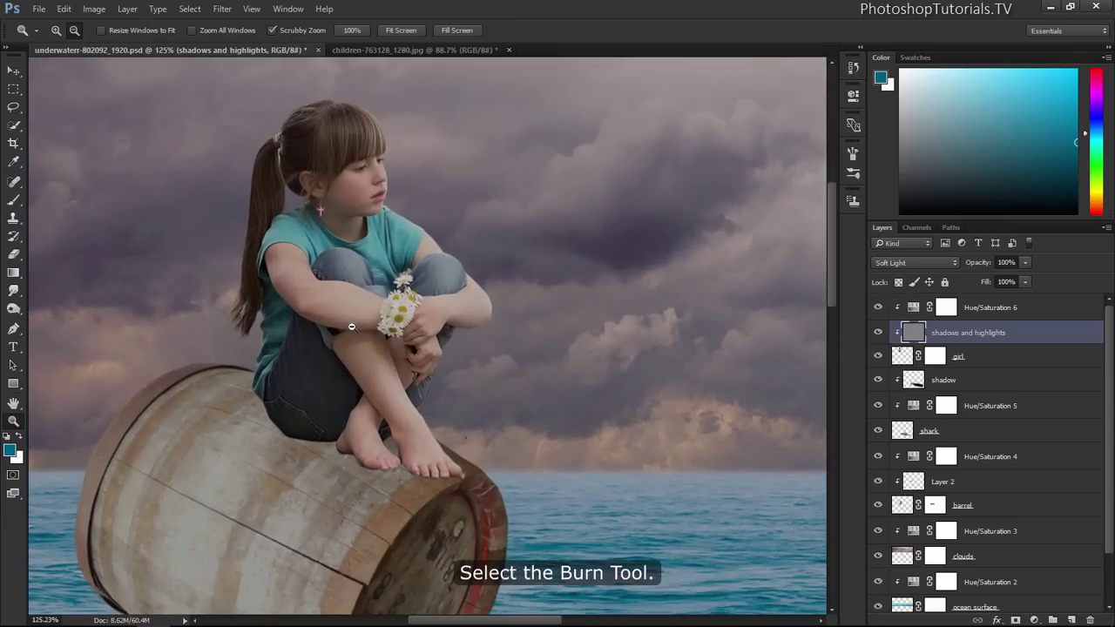
left_click(14, 309)
left_click(53, 322)
key("bracketleft")
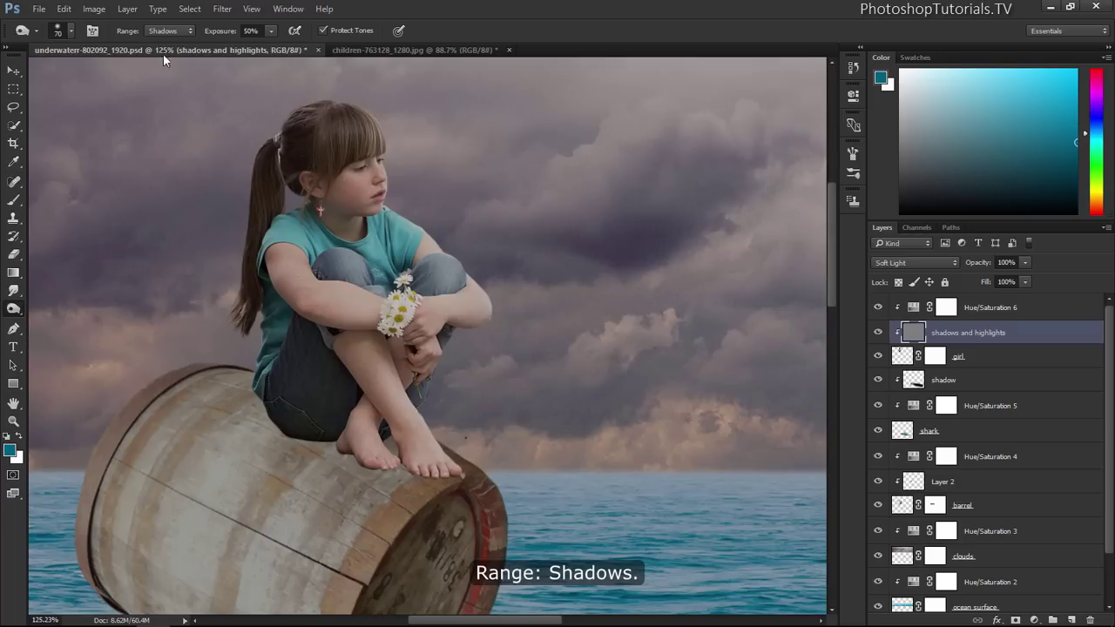
left_click(251, 30)
type("0")
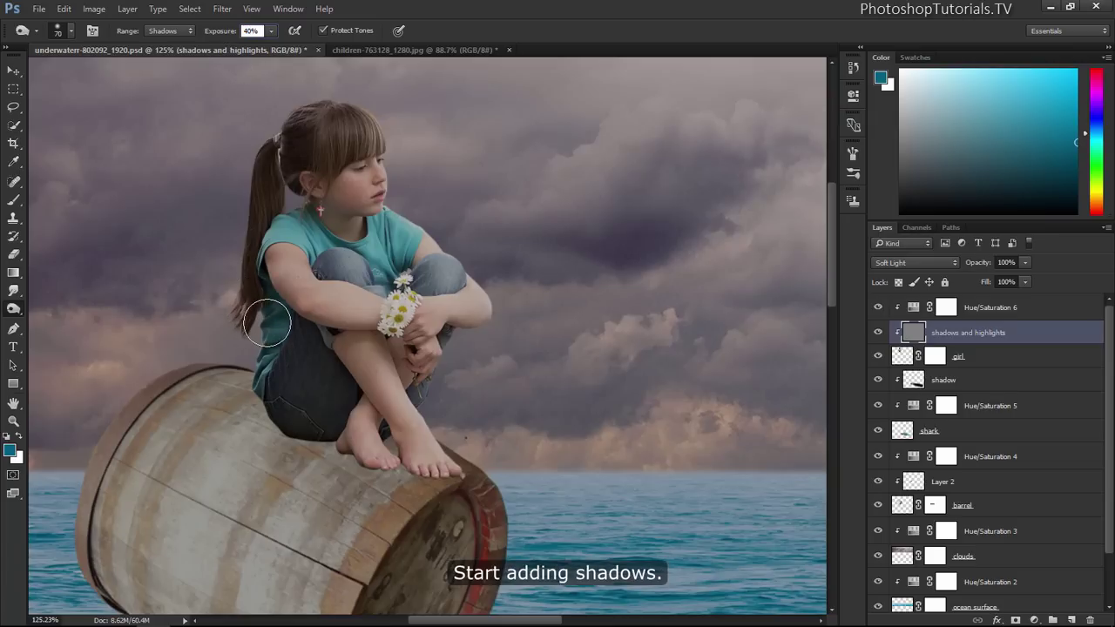
Burn shadows on the girl's back, ponytail and jeans, resizing the brush to 35-50 px
mouse_move(274, 368)
left_mouse_down()
mouse_move(285, 355)
mouse_move(298, 398)
left_mouse_up()
mouse_move(251, 178)
left_mouse_down()
mouse_move(241, 256)
mouse_move(244, 179)
mouse_move(256, 281)
mouse_move(242, 257)
mouse_move(236, 323)
mouse_move(273, 378)
left_mouse_up()
mouse_move(391, 382)
left_mouse_down()
mouse_move(443, 416)
mouse_move(450, 406)
mouse_move(385, 318)
mouse_move(487, 457)
left_mouse_up()
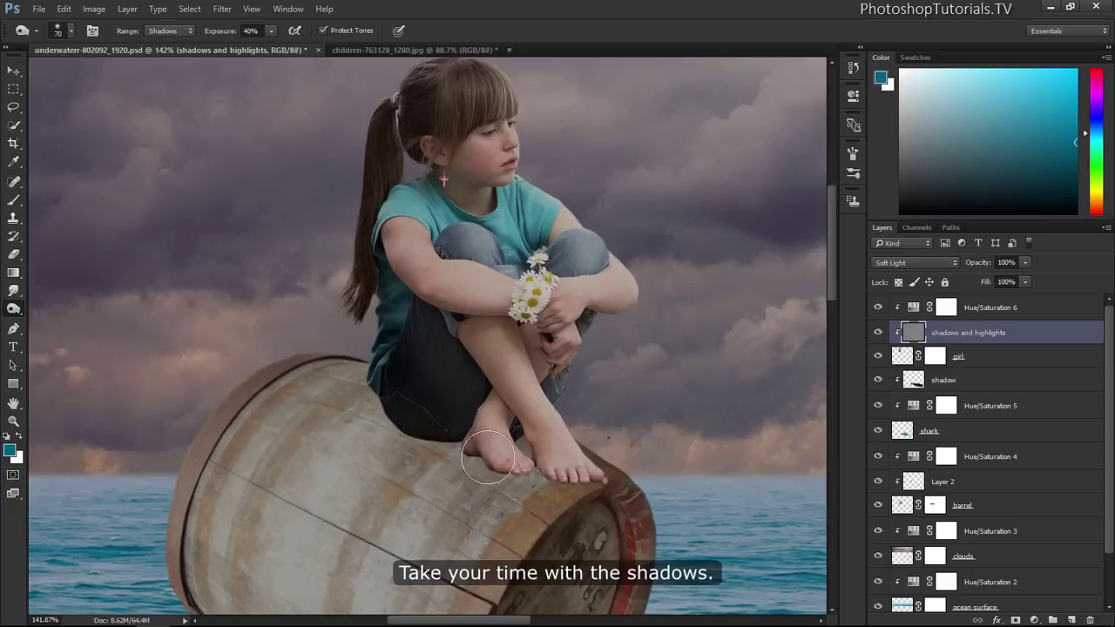
scroll(395, 436, "up", 2)
scroll(353, 348, "up", 2)
key("bracketleft")
key("bracketleft")
key("bracketleft")
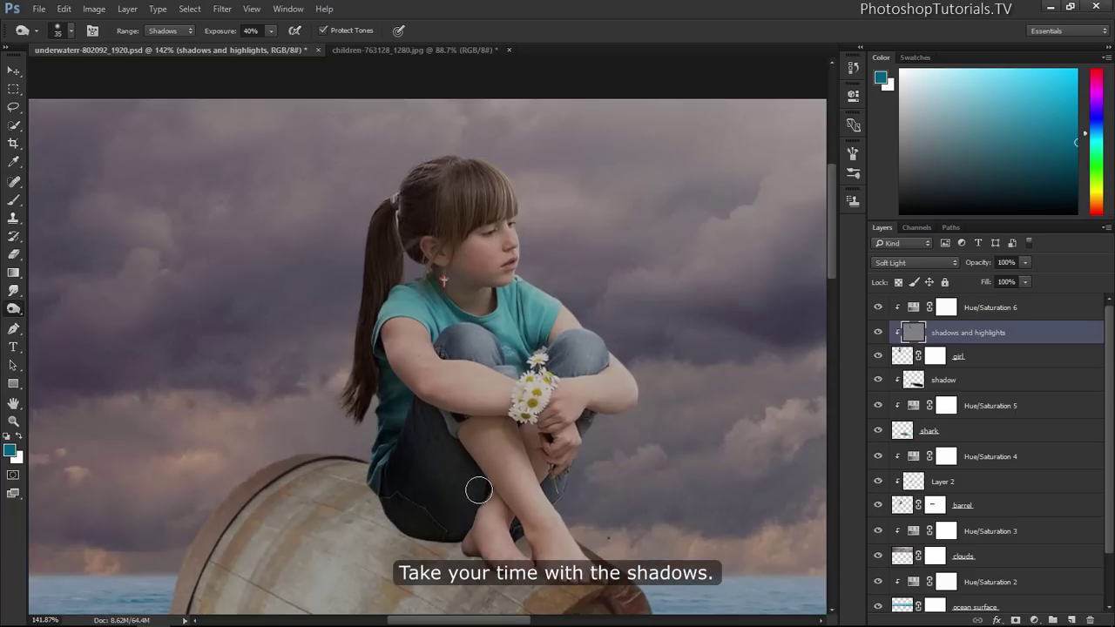
scroll(444, 487, "up", 2)
key("bracketright")
scroll(400, 549, "up", 2)
key("bracketright")
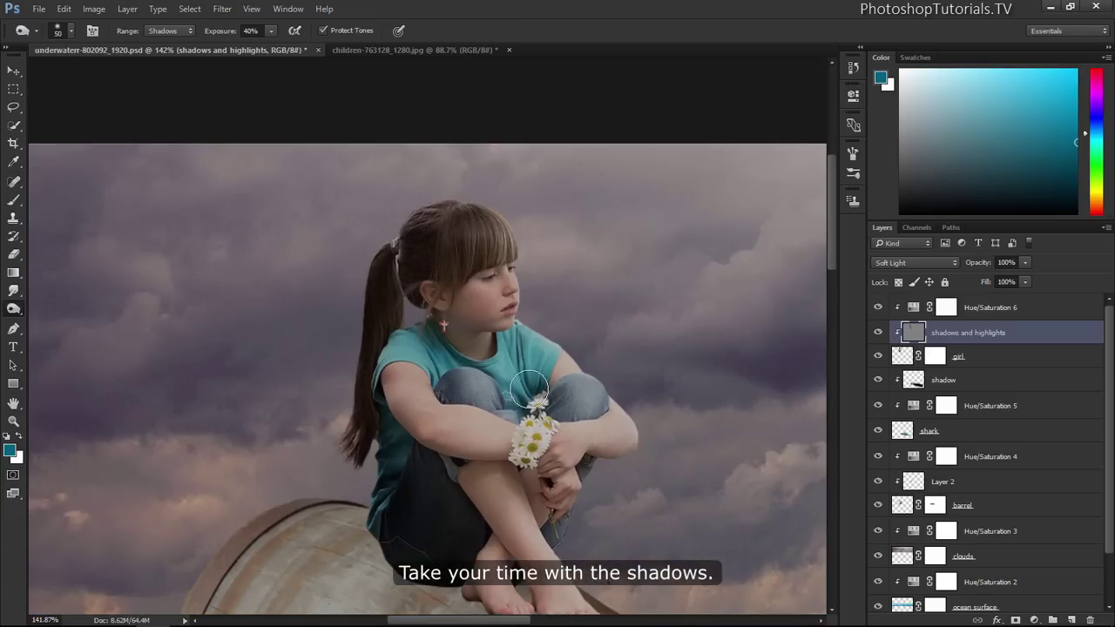
scroll(596, 478, "down", 2)
key("bracketleft")
key("bracketleft")
key("bracketleft")
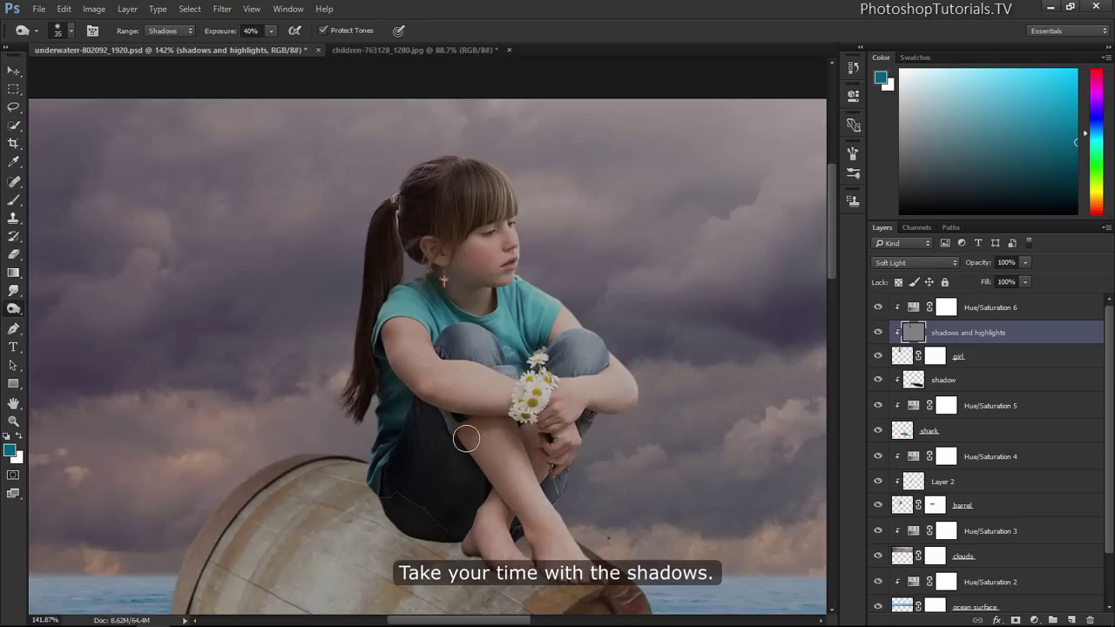
key("bracketright")
key("bracketright")
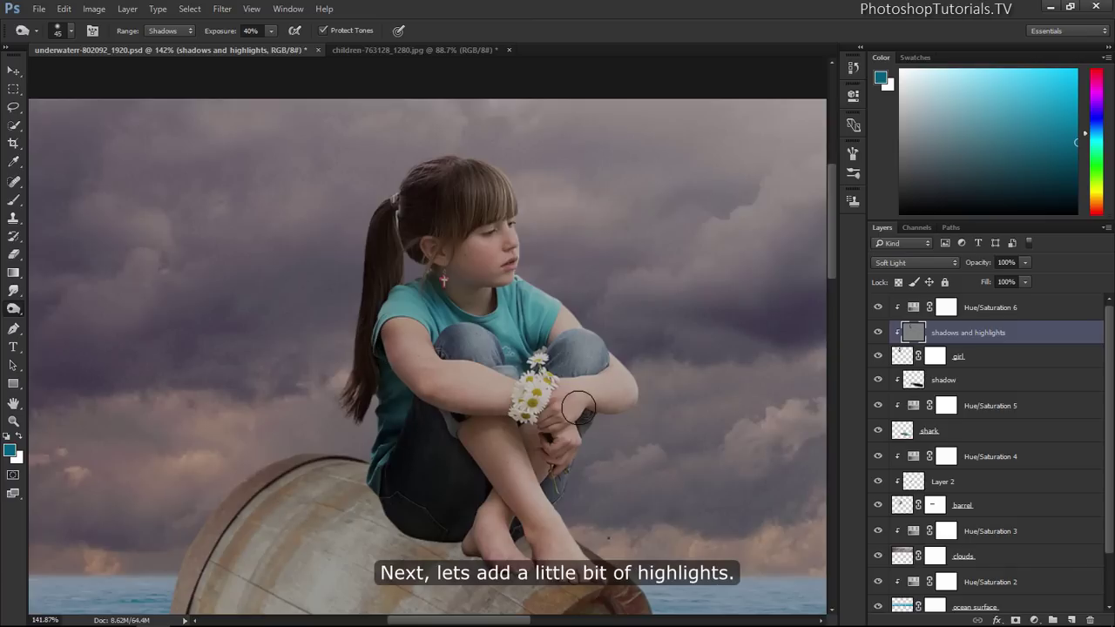
Select the Dodge Tool with Highlights range and 40% exposure
right_click(13, 308)
left_click(74, 307)
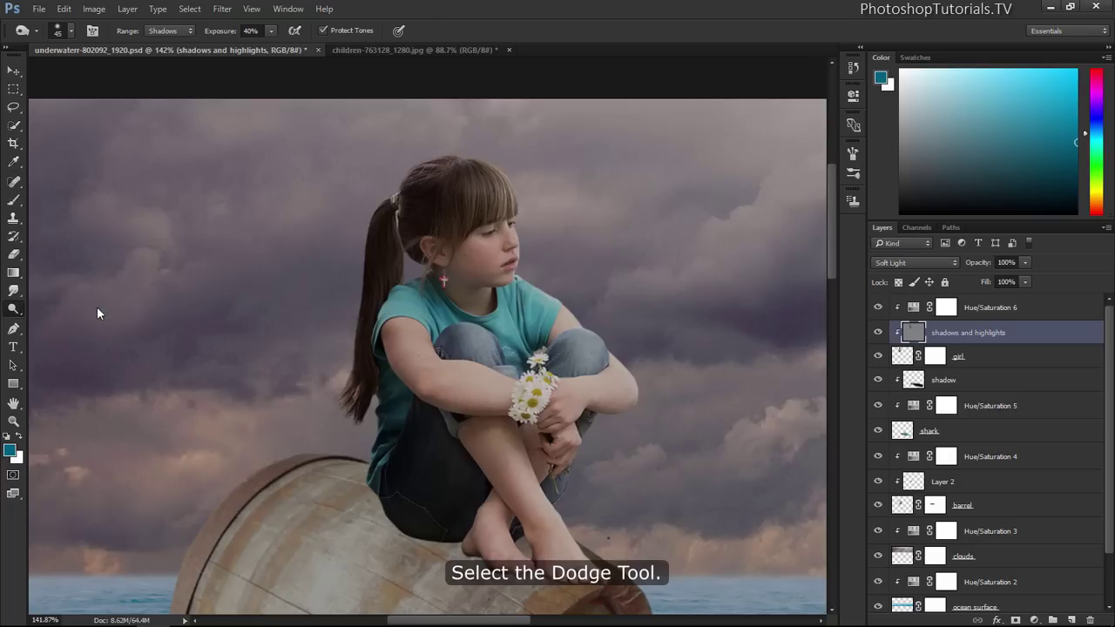
left_click(177, 38)
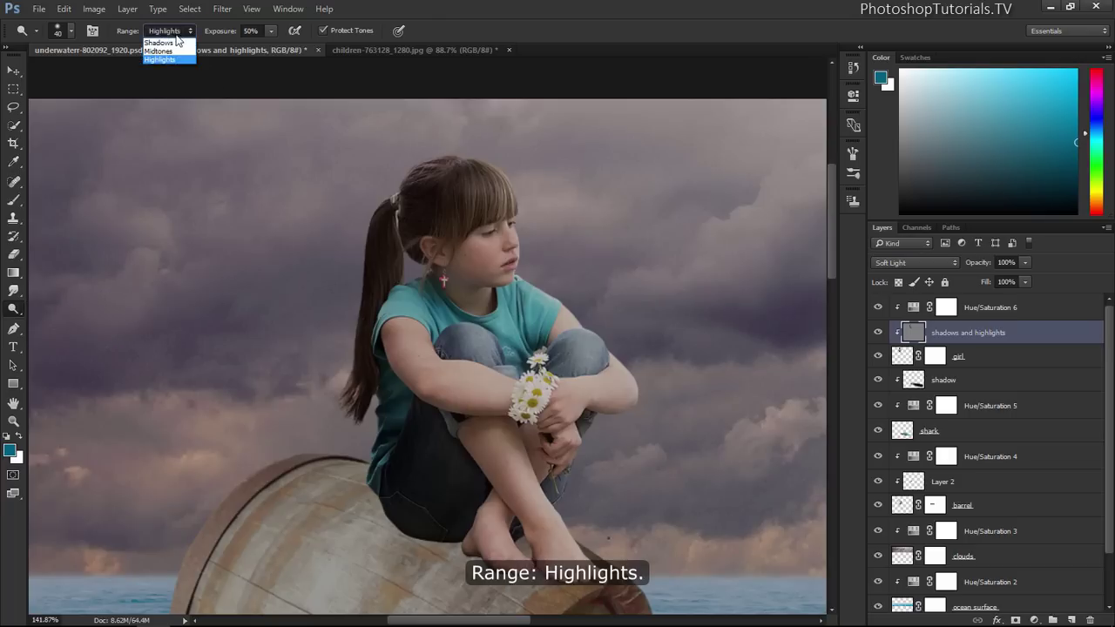
left_click(176, 60)
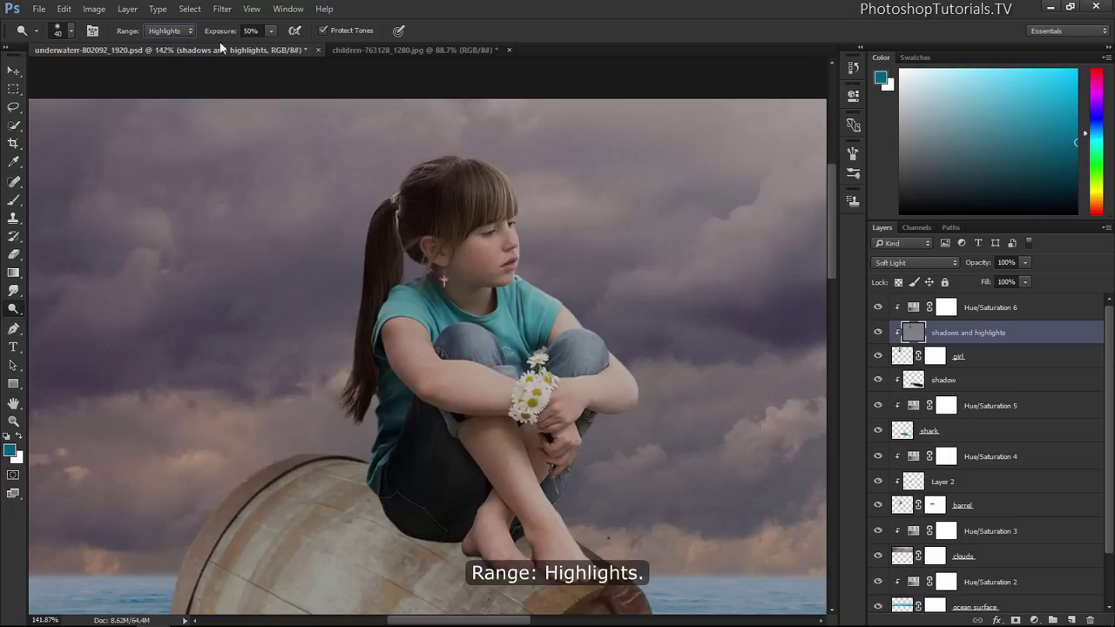
left_click(251, 31)
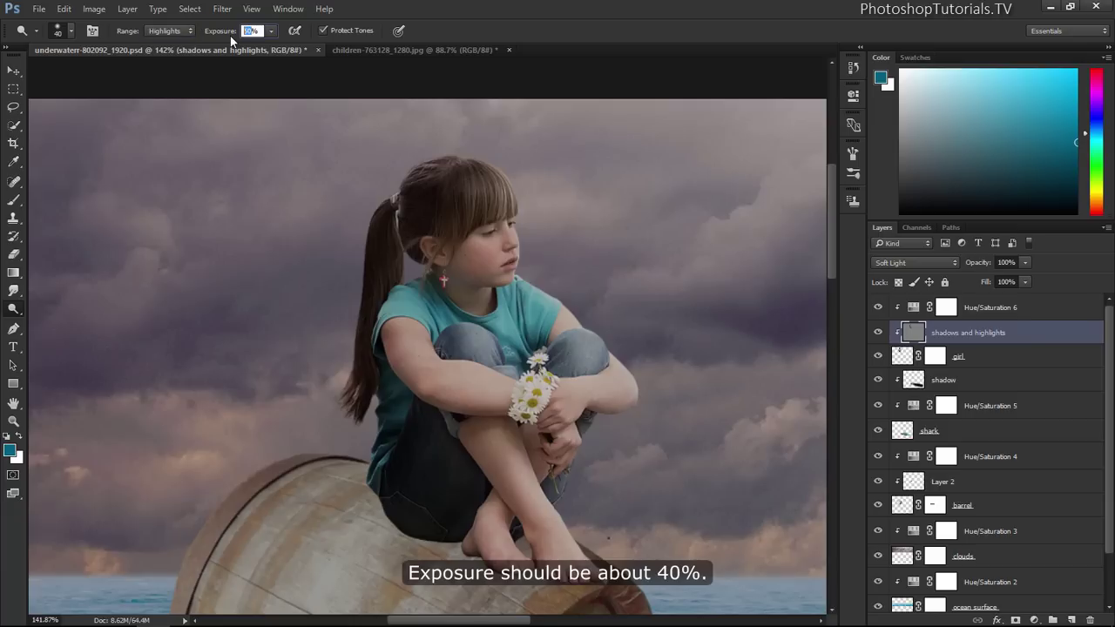
type("40")
key("Return")
Shrink the brush to 25 px and lighten the edge of the girl's shoulder
key("bracketright")
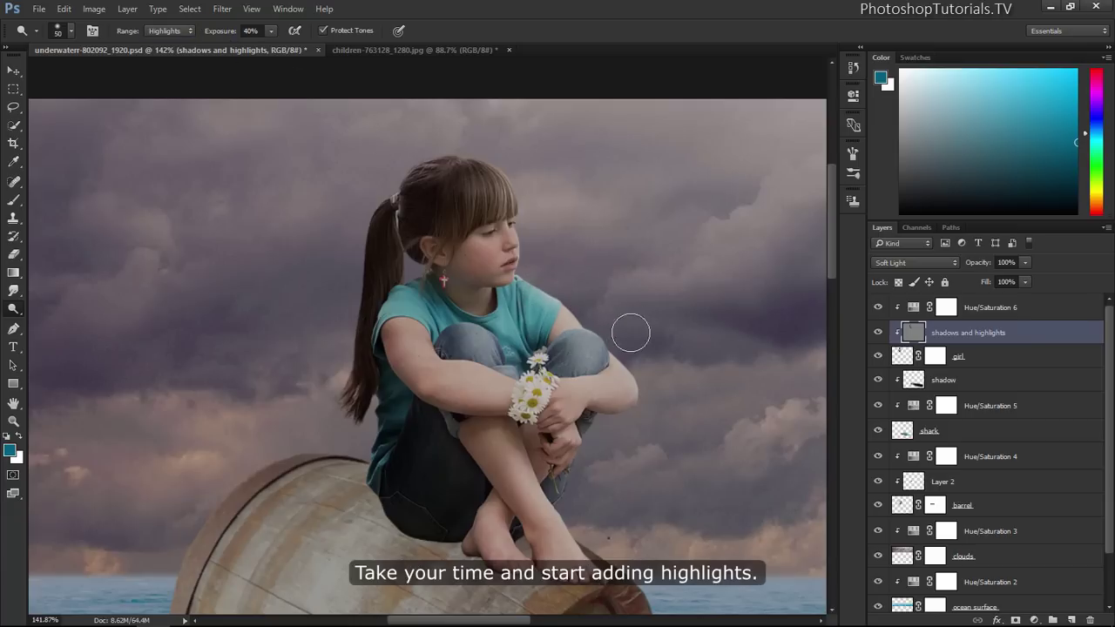
key("bracketleft")
key("bracketleft")
key("bracketleft")
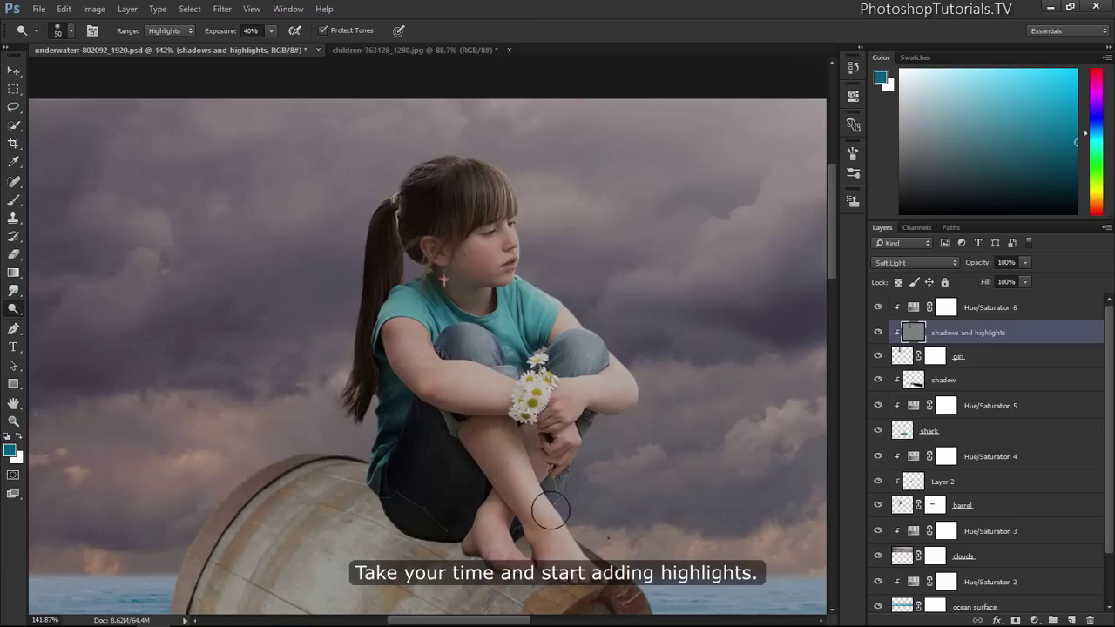
scroll(500, 287, "up", 1)
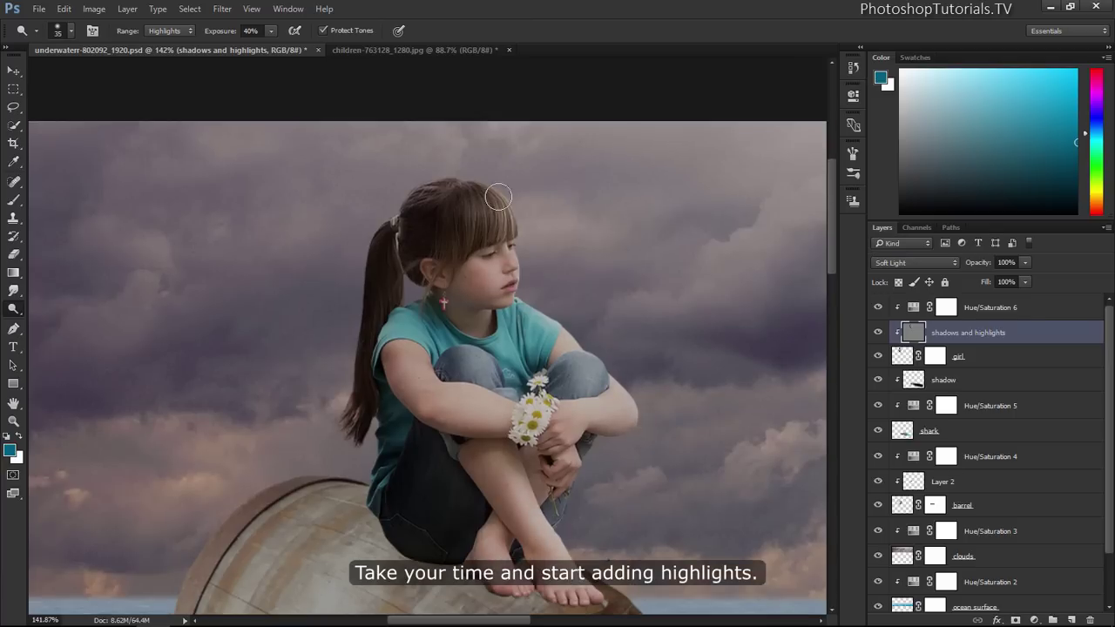
key("bracketleft")
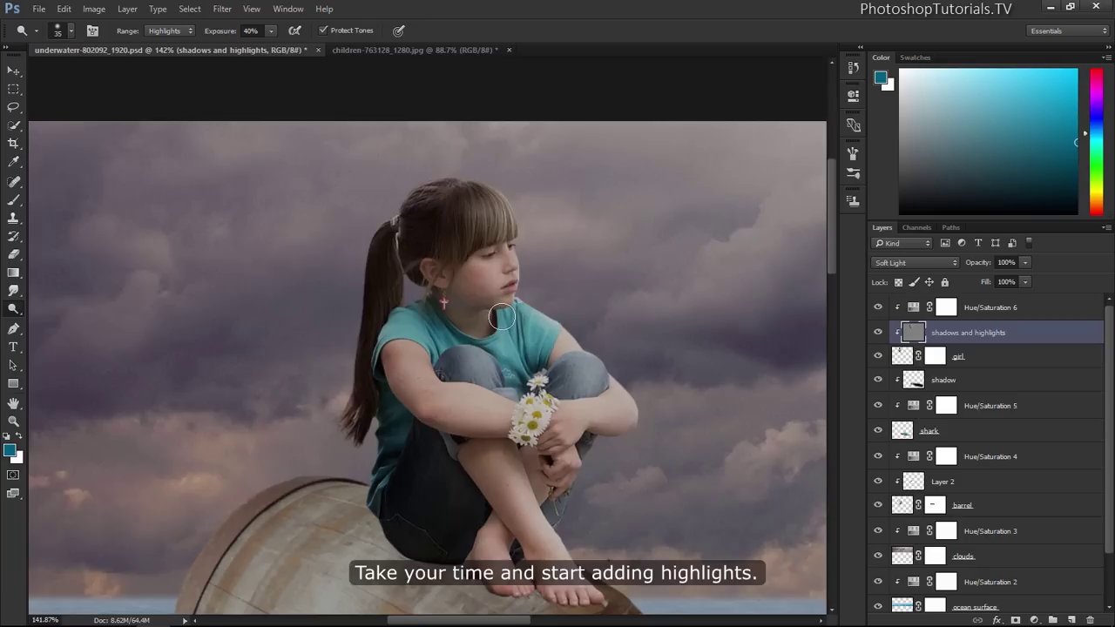
left_click_drag(390, 314, 383, 353)
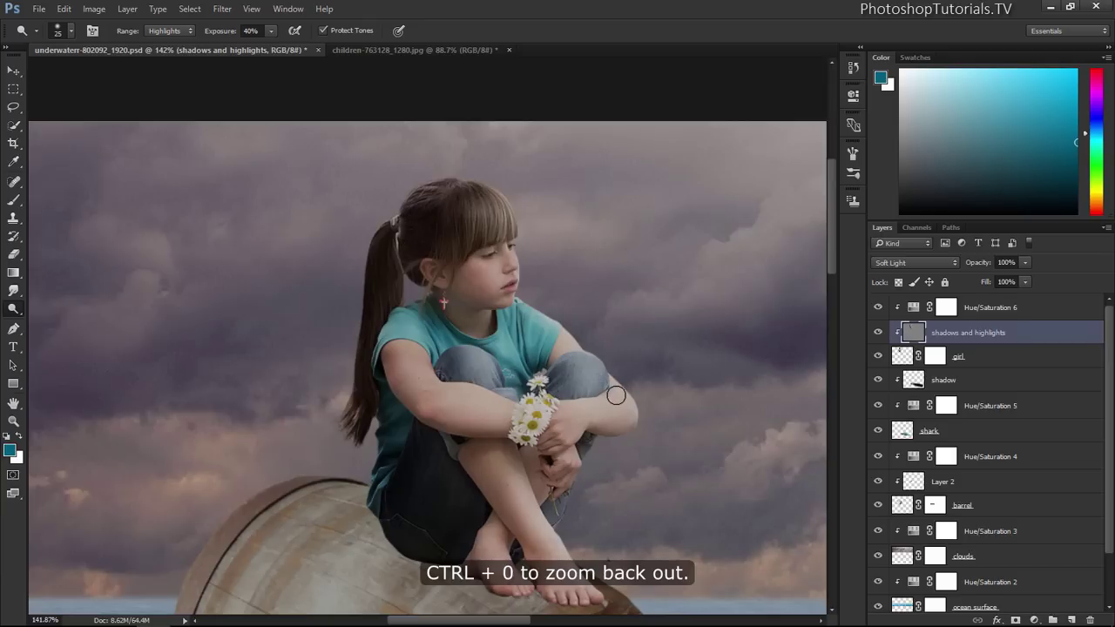
Set the shadows and highlights layer to 70% opacity, zoom near the girl's feet, and select the girl layer
key("ctrl+0")
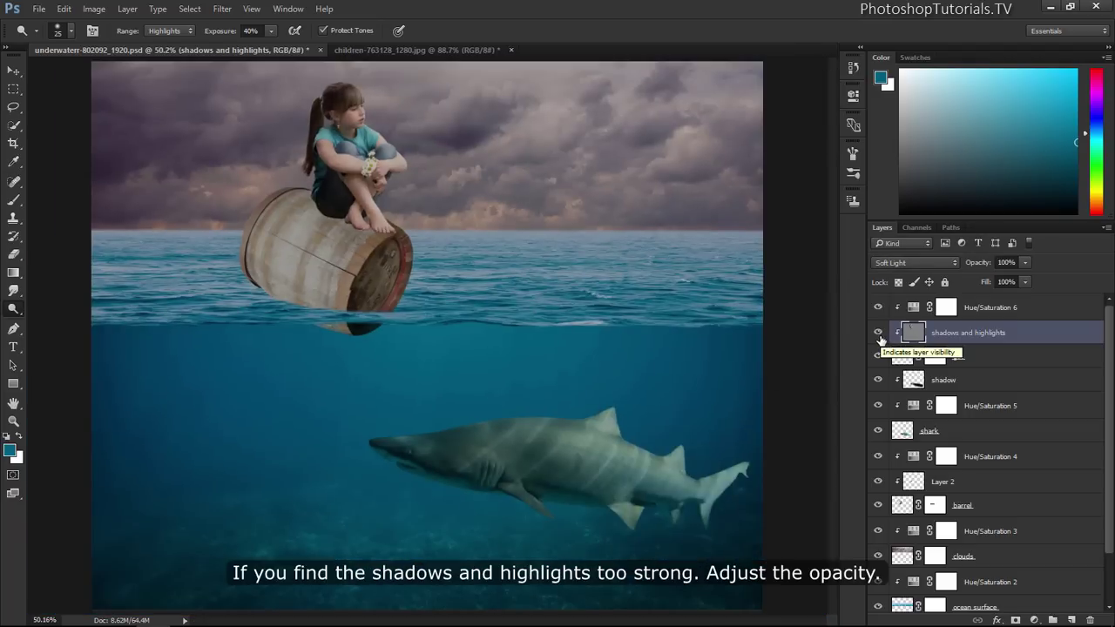
left_click_drag(987, 266, 960, 270)
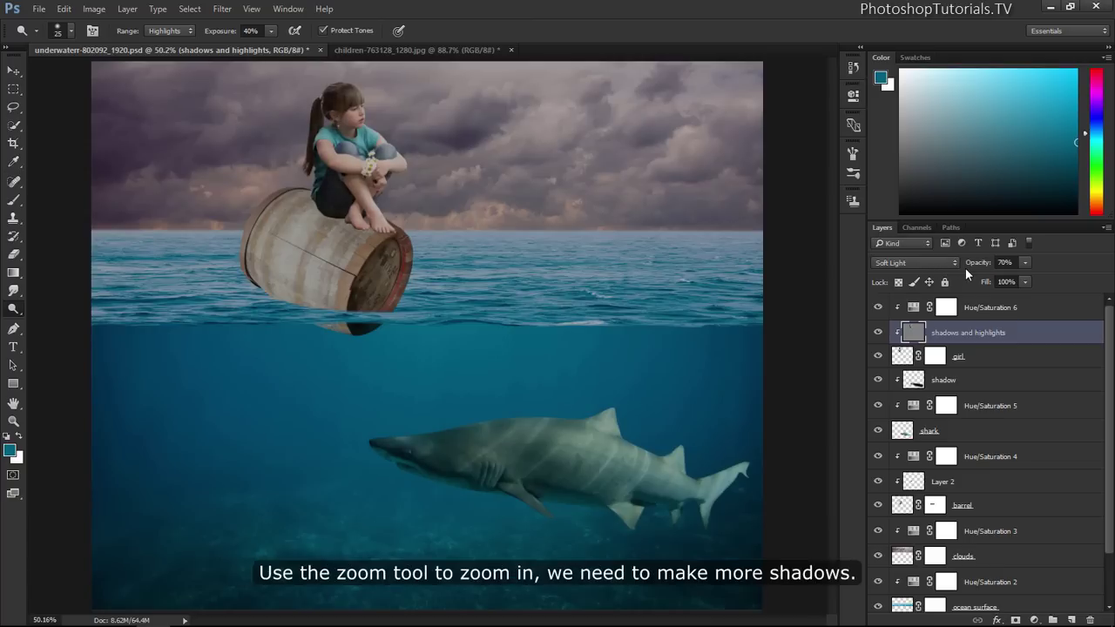
key("z")
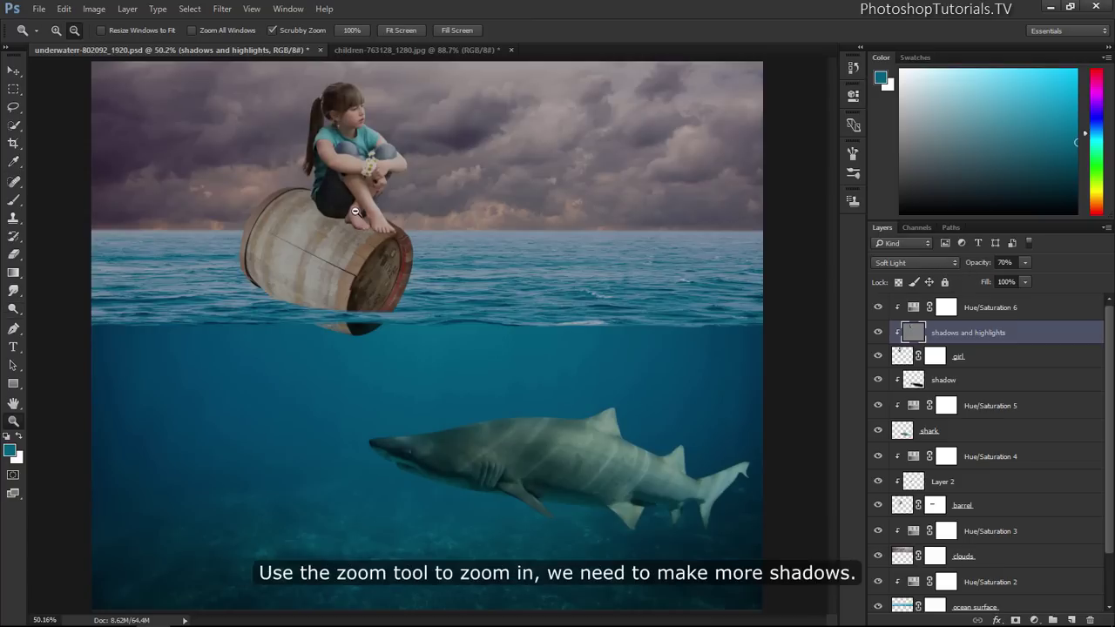
left_click_drag(376, 202, 405, 201)
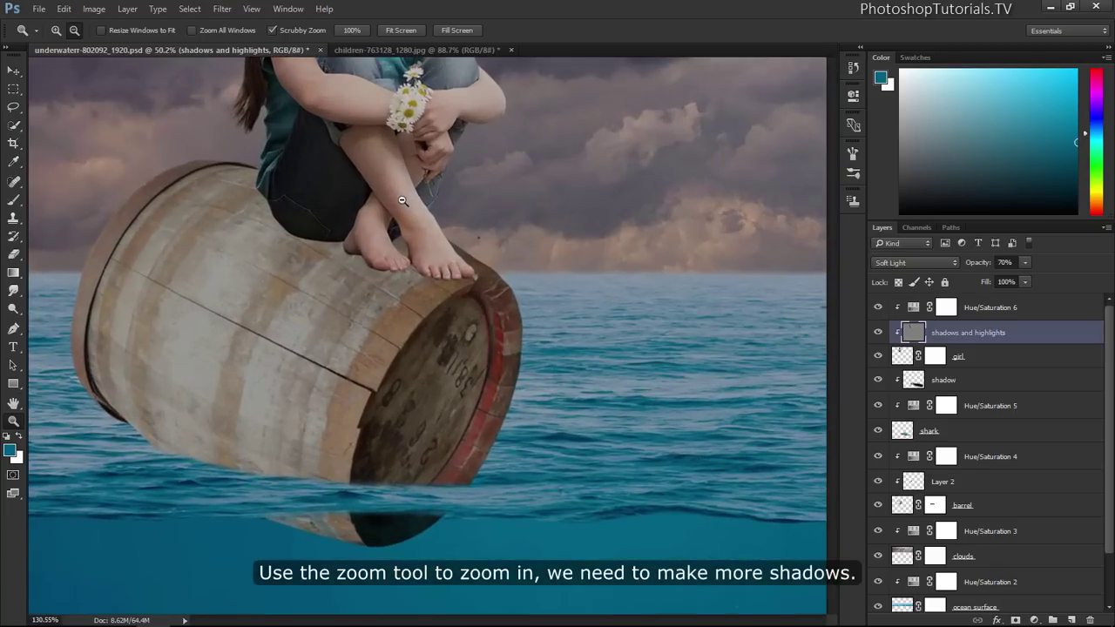
scroll(418, 317, "up", 1)
scroll(397, 387, "down", 1)
scroll(397, 388, "up", 1)
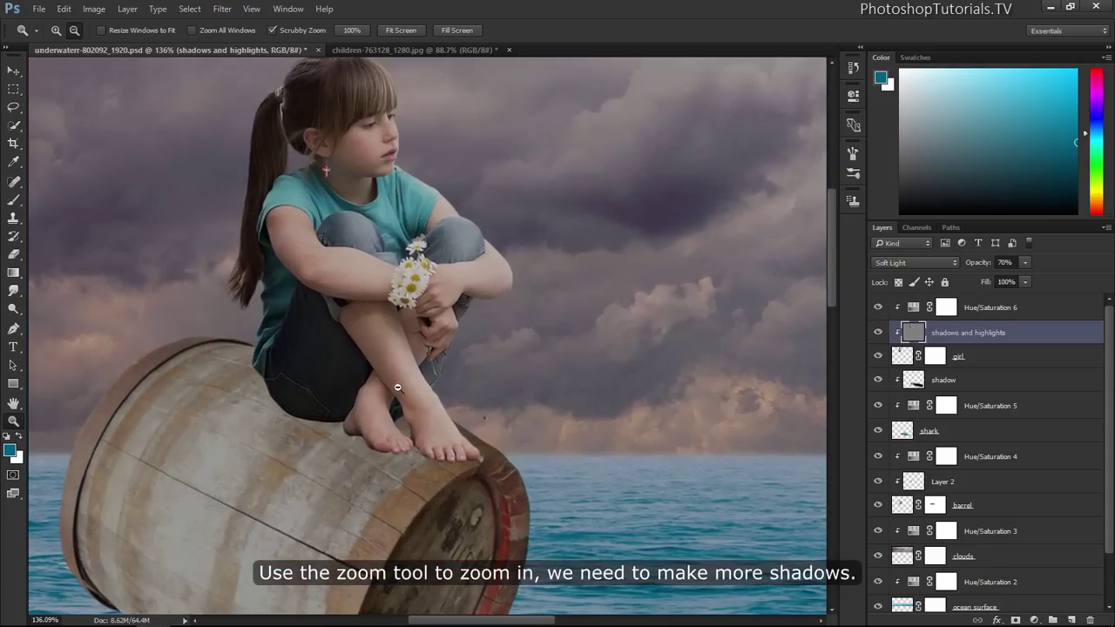
left_click(902, 355)
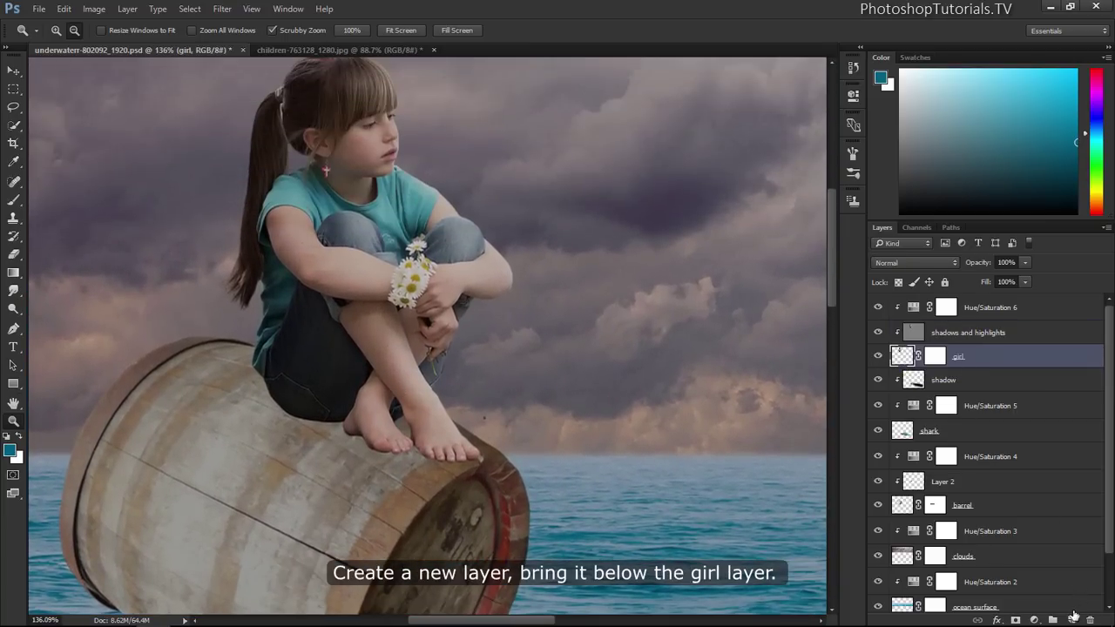
Add a new layer below the girl layer and name it 'girl shadow 1'
left_click(1072, 619)
left_click_drag(966, 357, 953, 390)
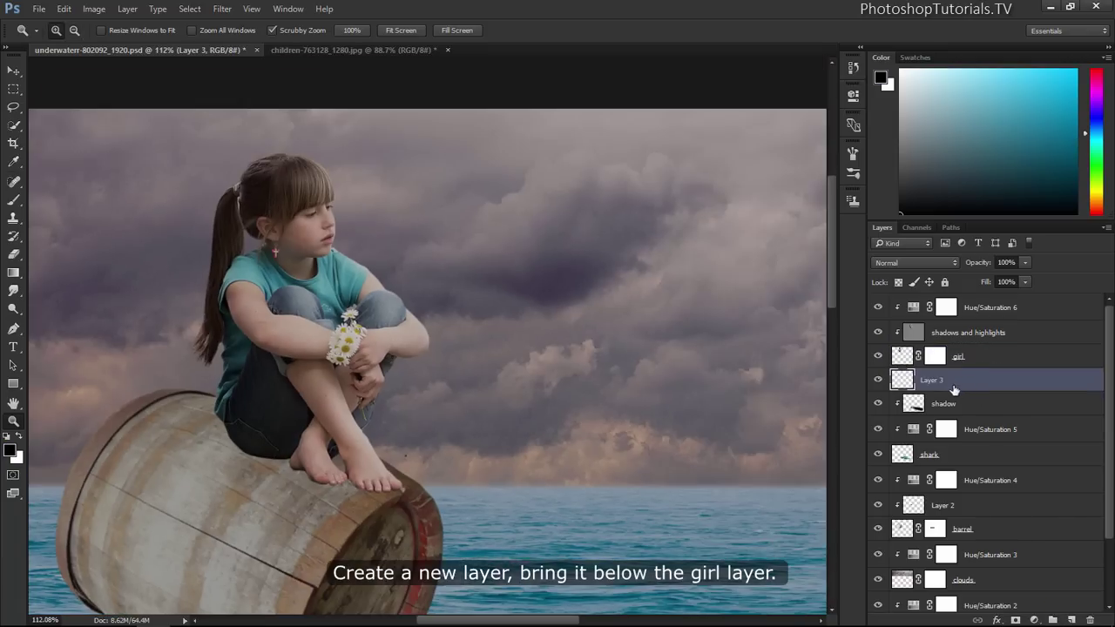
double_click(930, 381)
type("gi")
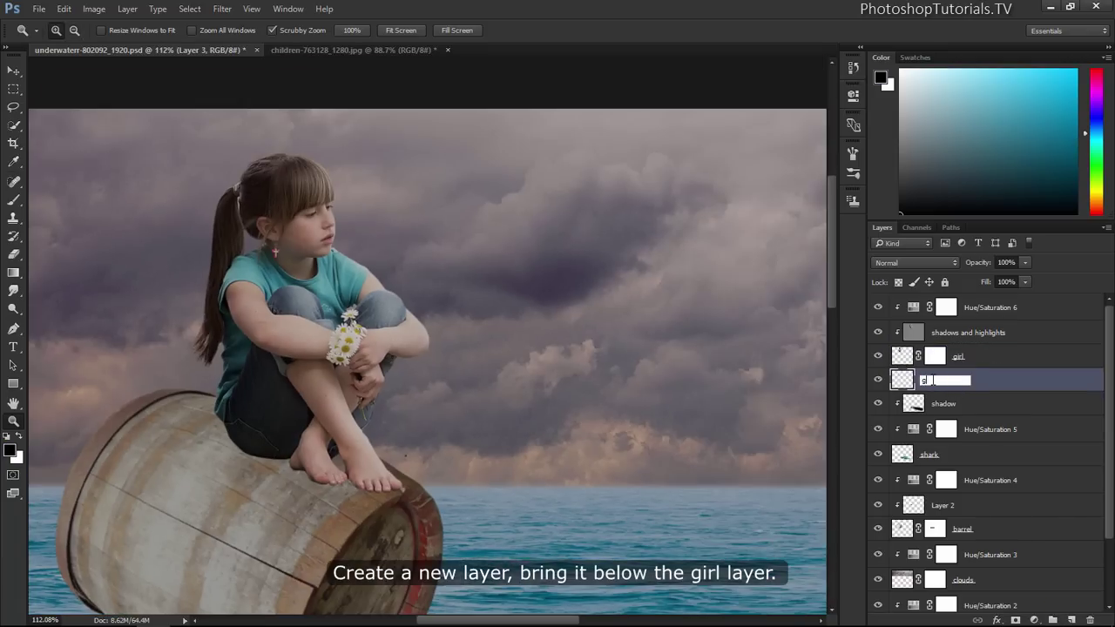
type("rl shadow")
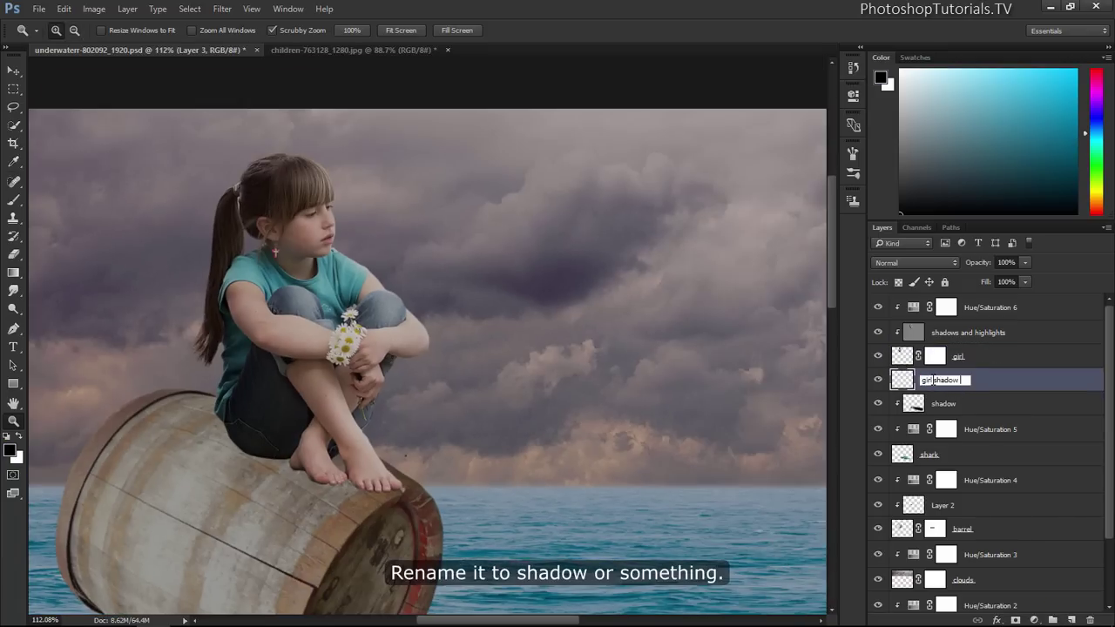
key("Return")
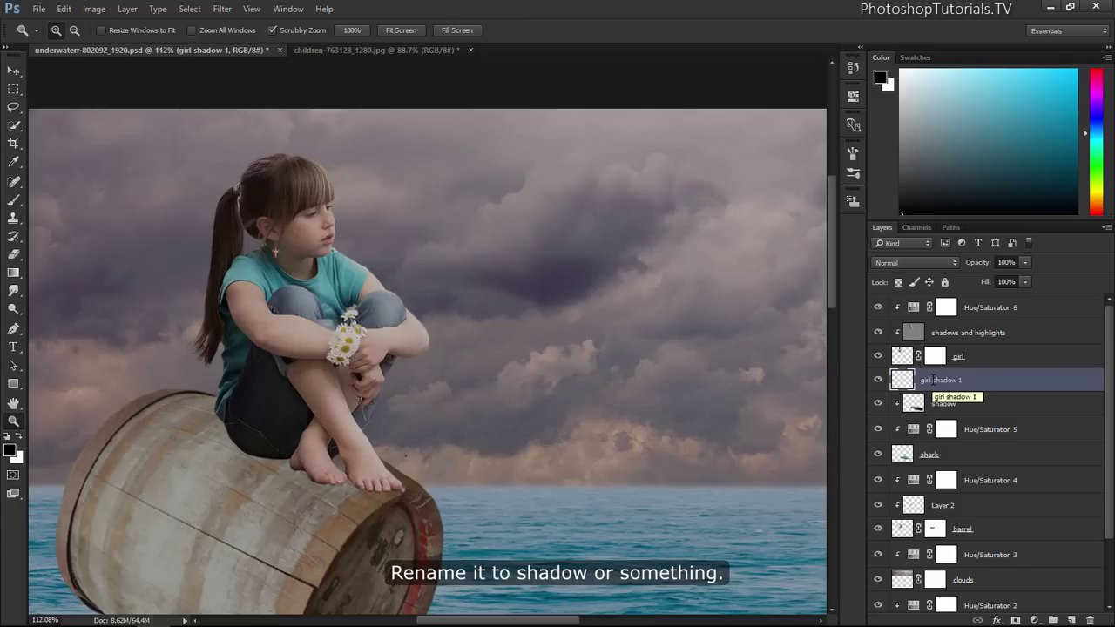
Fill a girl-shaped selection with black and flip it vertically
left_click_drag(626, 396, 612, 397)
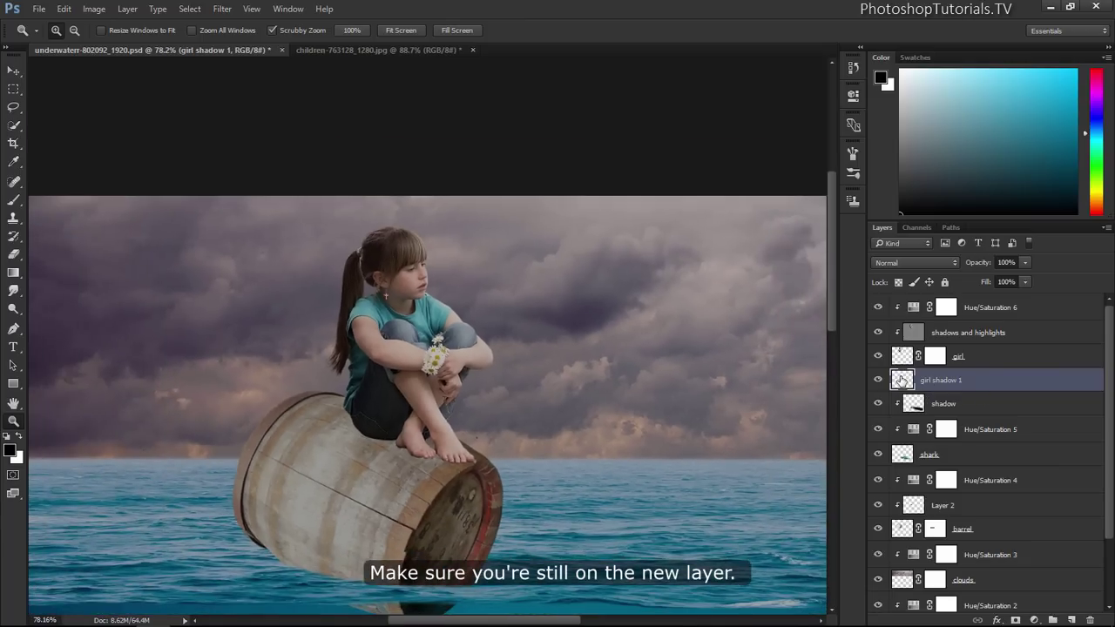
left_click(901, 357, "ctrl")
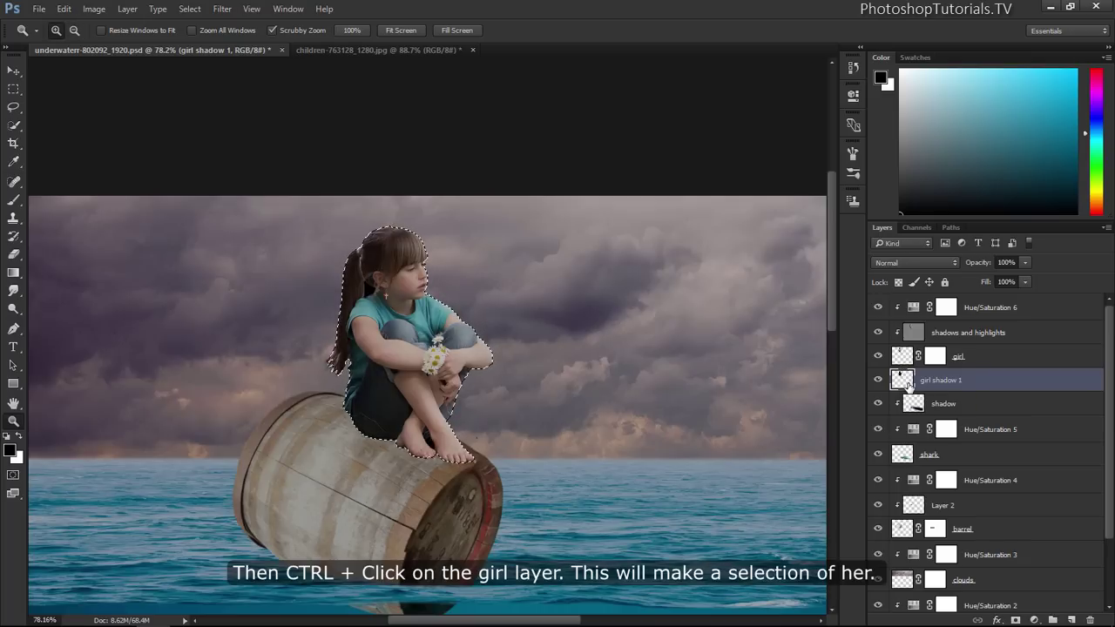
key("alt+BackSpace")
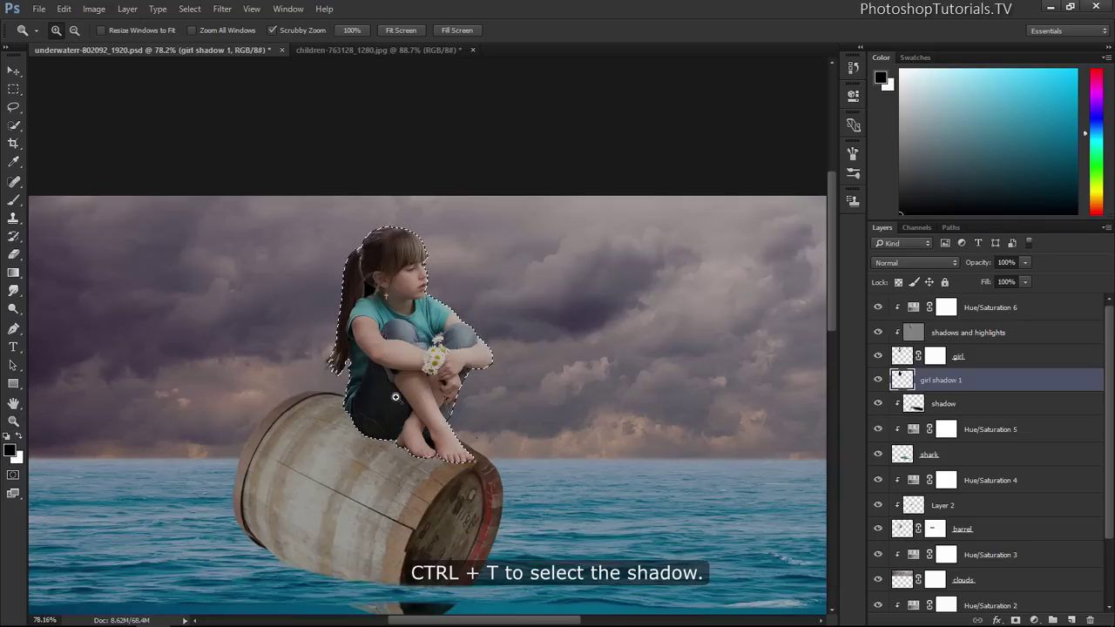
key("ctrl+t")
right_click(395, 397)
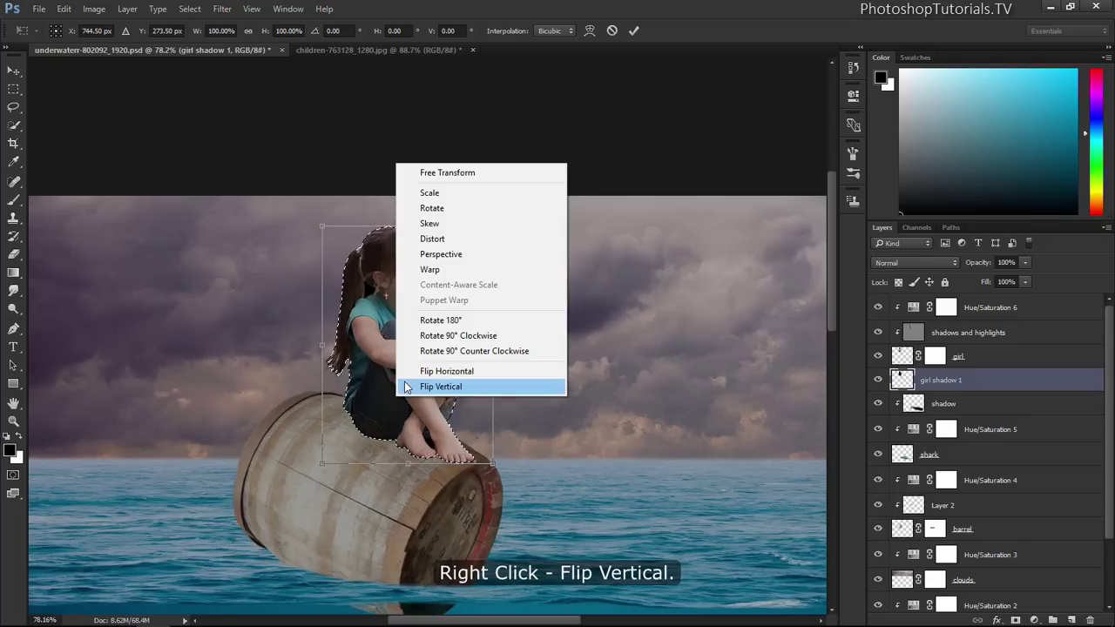
left_click(404, 385)
Move and rotate the flipped silhouette down across the barrel
left_click_drag(421, 347, 384, 489)
left_click_drag(527, 508, 234, 396)
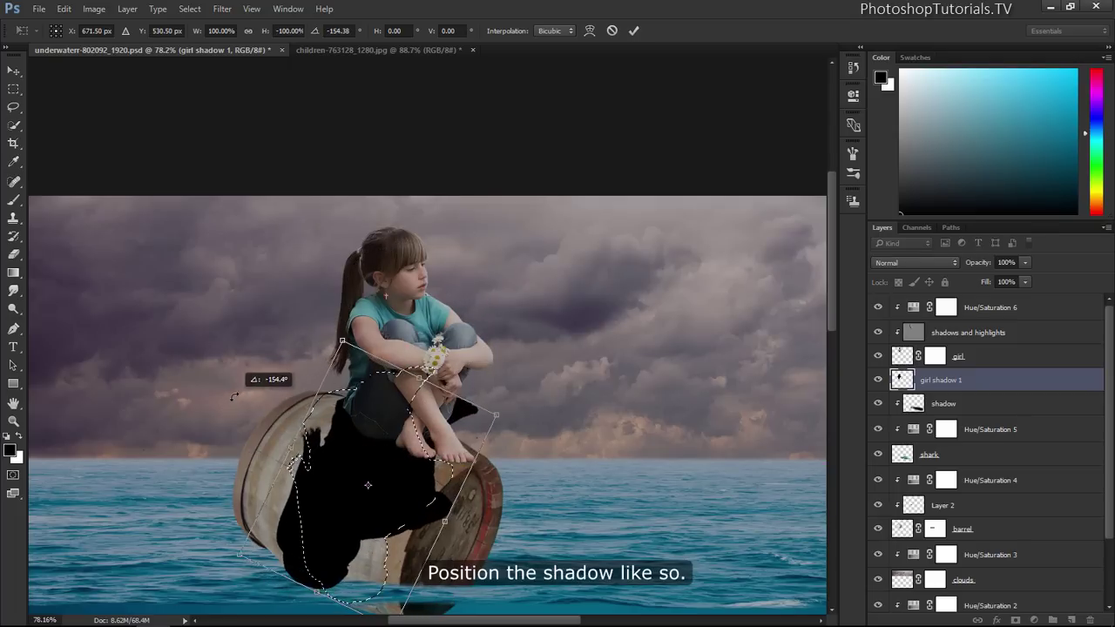
scroll(390, 418, "down", 3)
left_click_drag(418, 383, 390, 456)
left_click_drag(230, 353, 236, 374)
left_click_drag(417, 443, 420, 427)
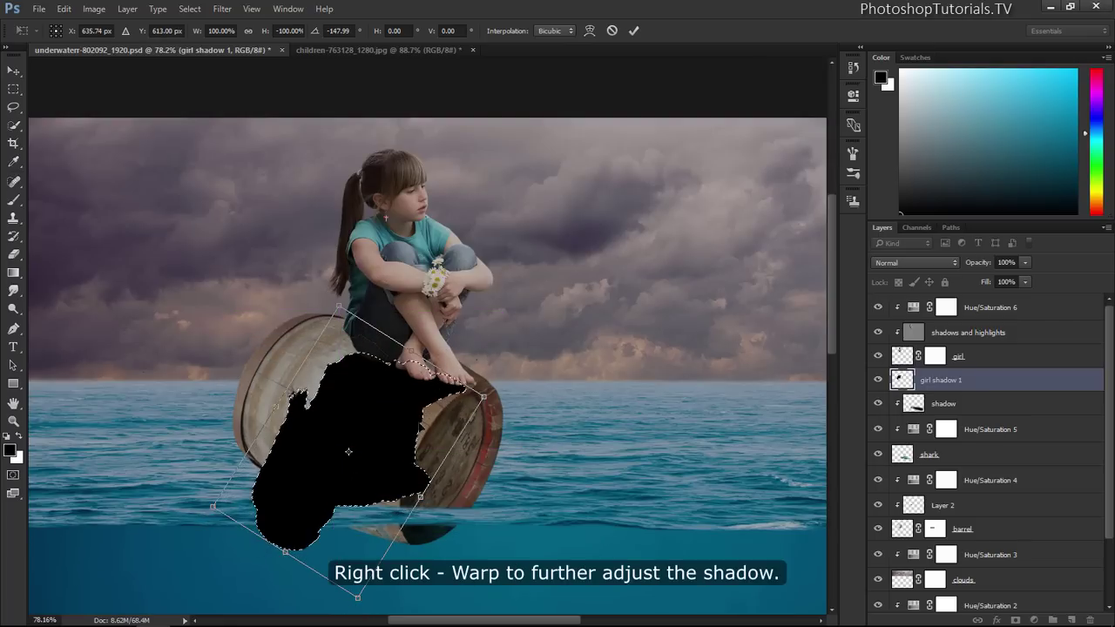
Warp the silhouette to bend along the barrel, apply it and deselect
right_click(375, 396)
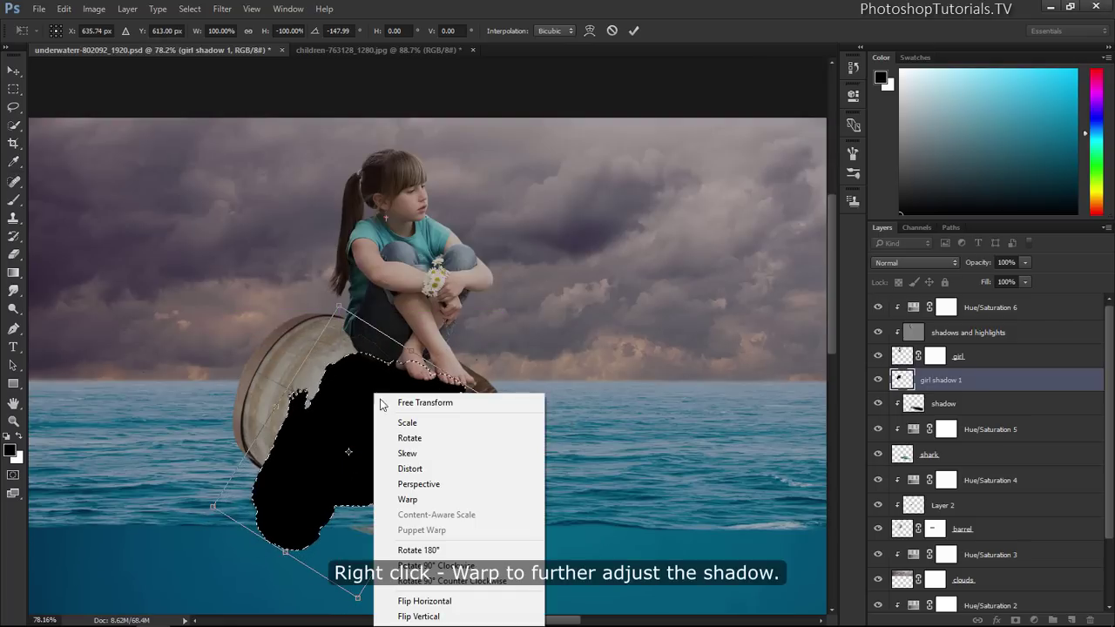
left_click(399, 497)
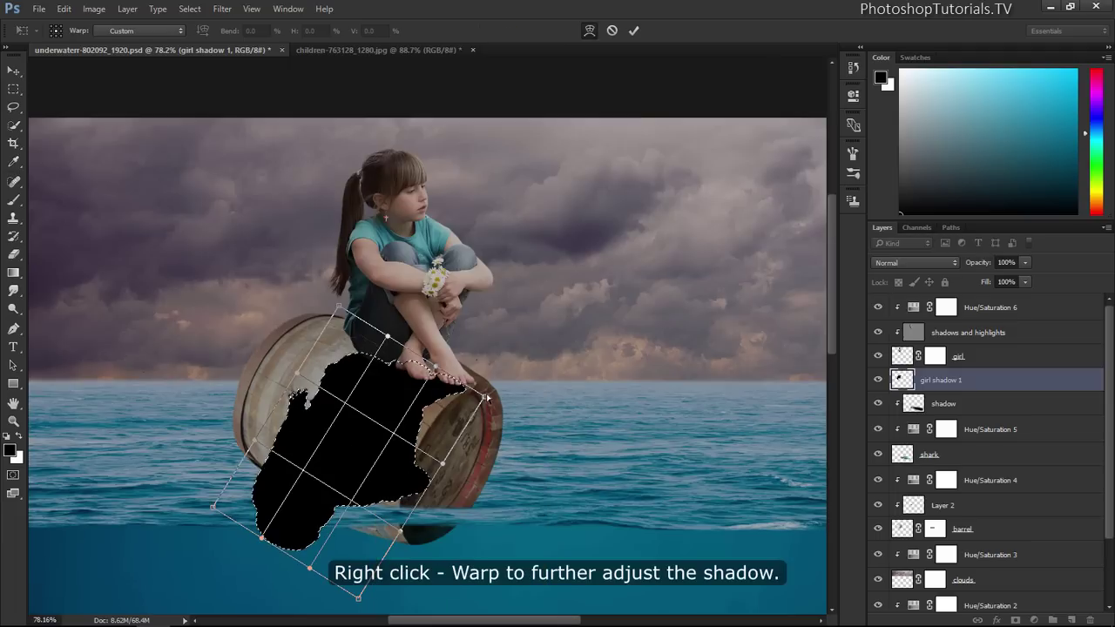
left_click_drag(484, 396, 490, 390)
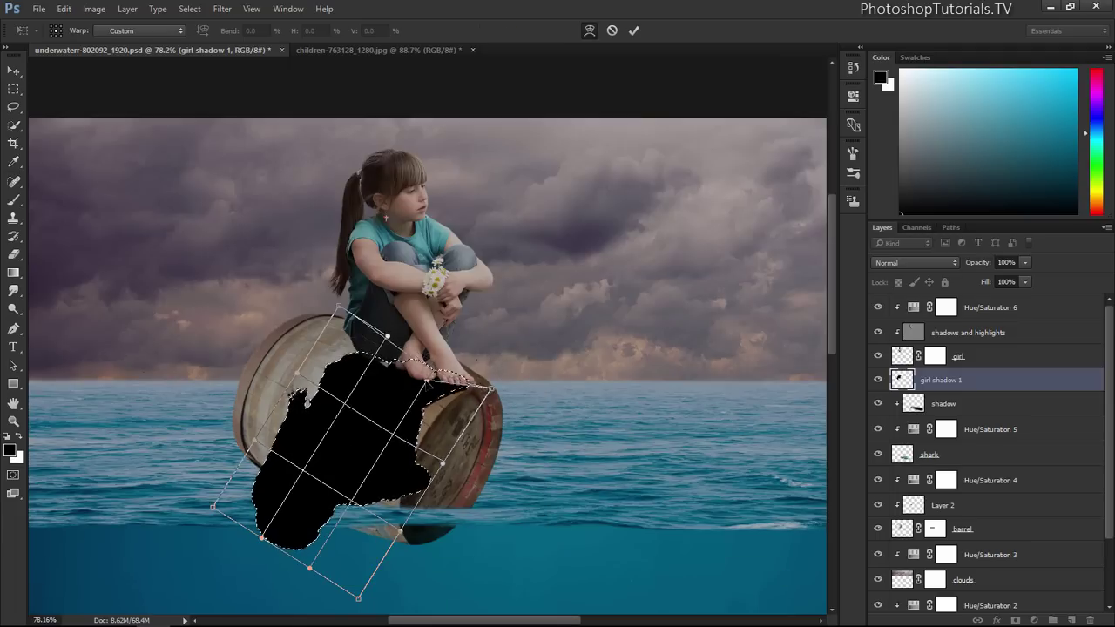
left_click_drag(339, 310, 371, 285)
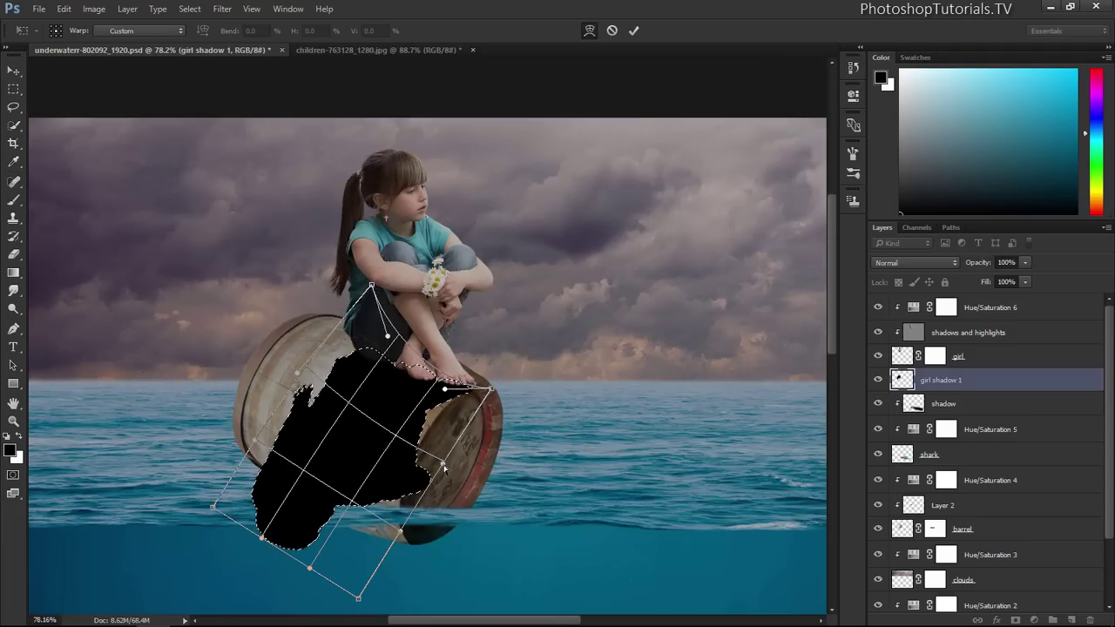
left_click_drag(358, 597, 308, 584)
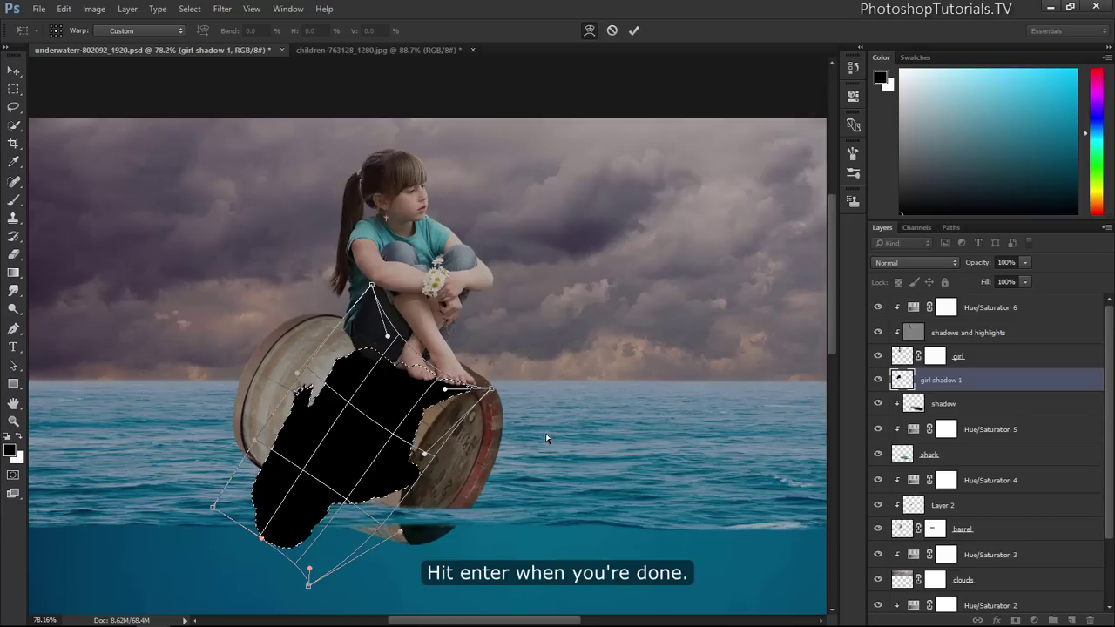
key("Return")
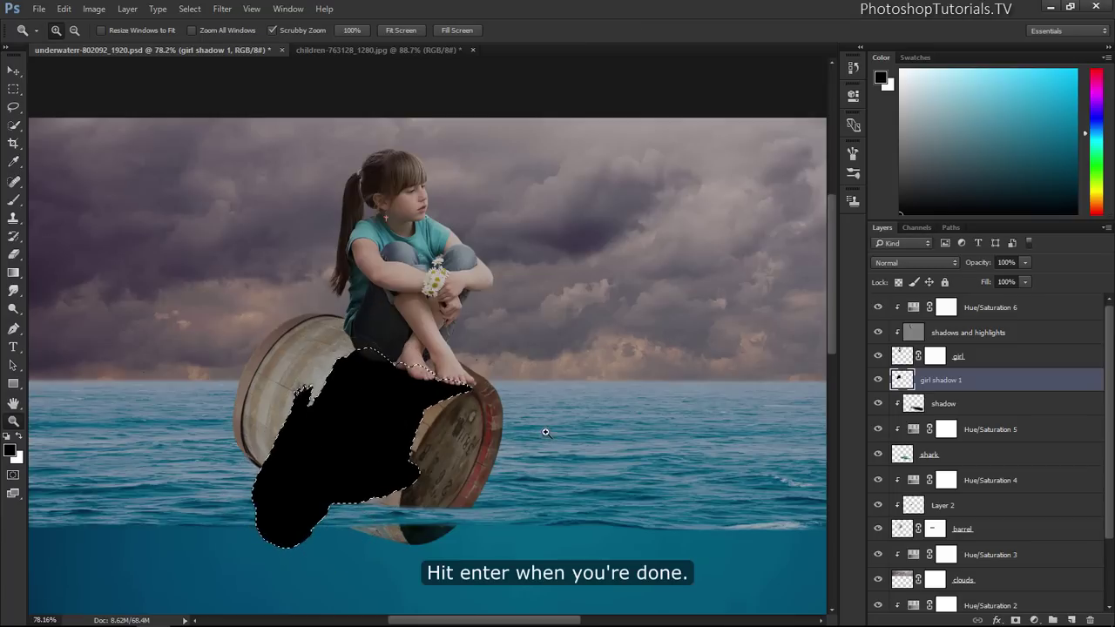
key("ctrl+d")
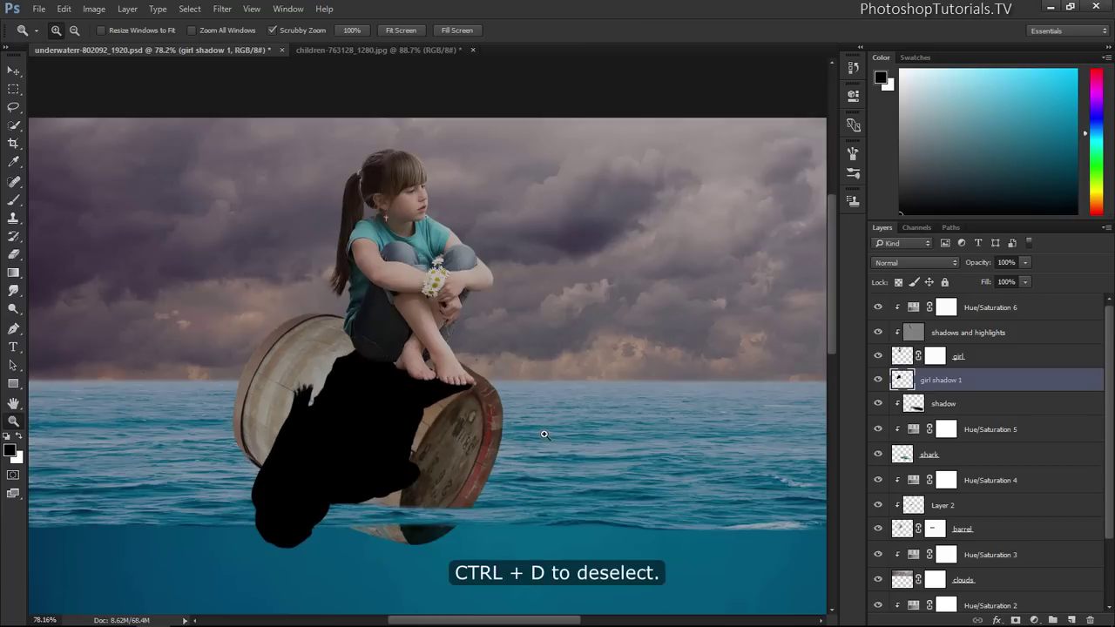
Set girl shadow 1 to Soft Light and apply a Gaussian Blur of about 4 px
left_click(920, 261)
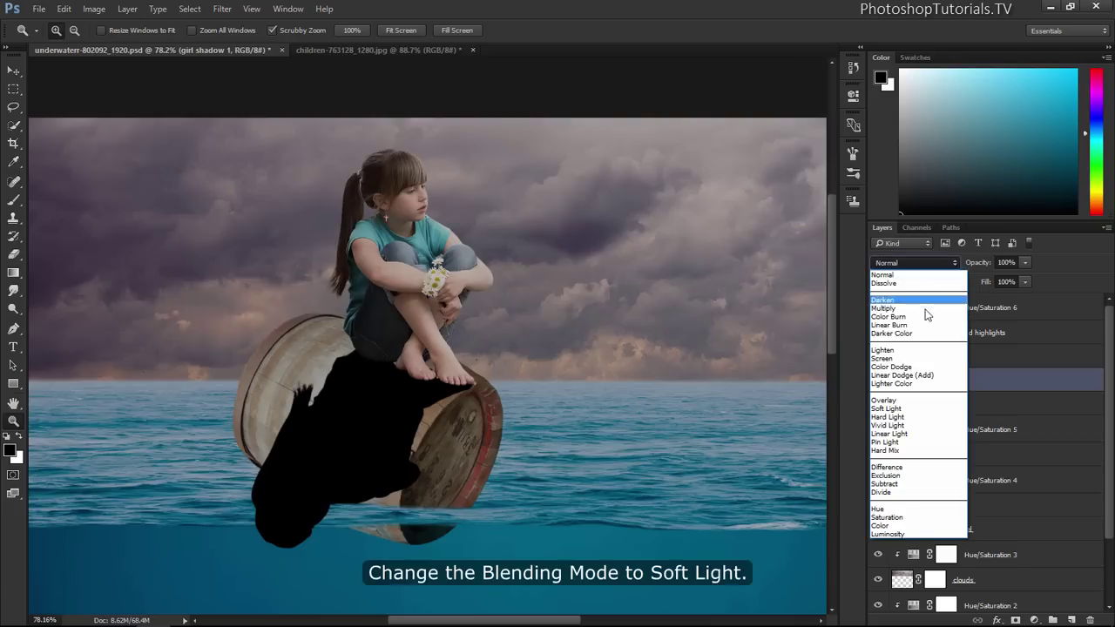
left_click(917, 408)
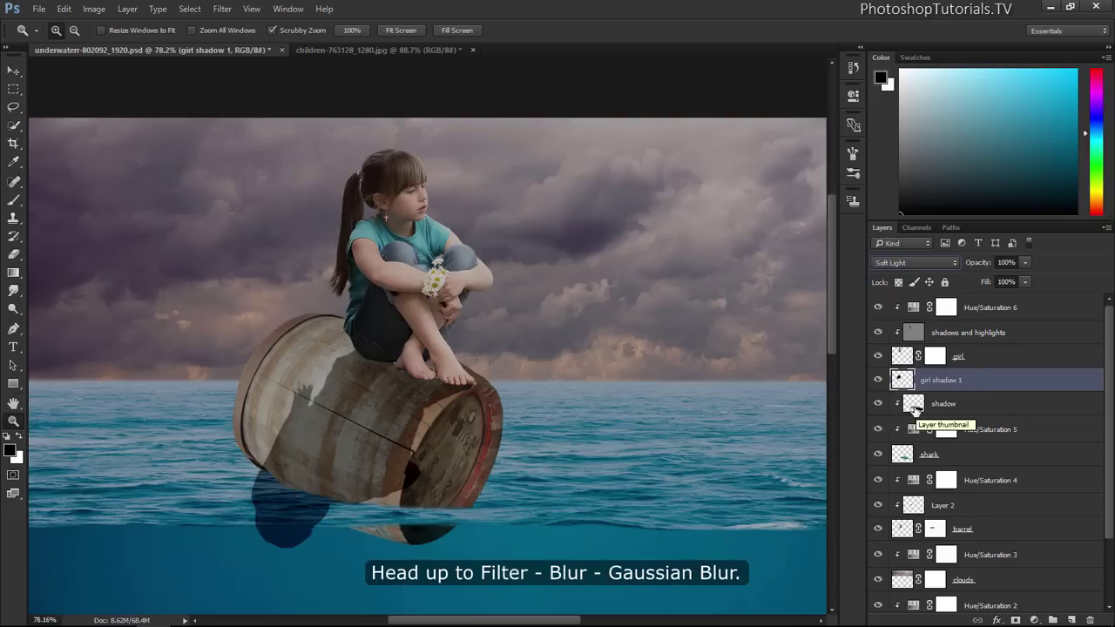
left_click(222, 11)
mouse_move(262, 163)
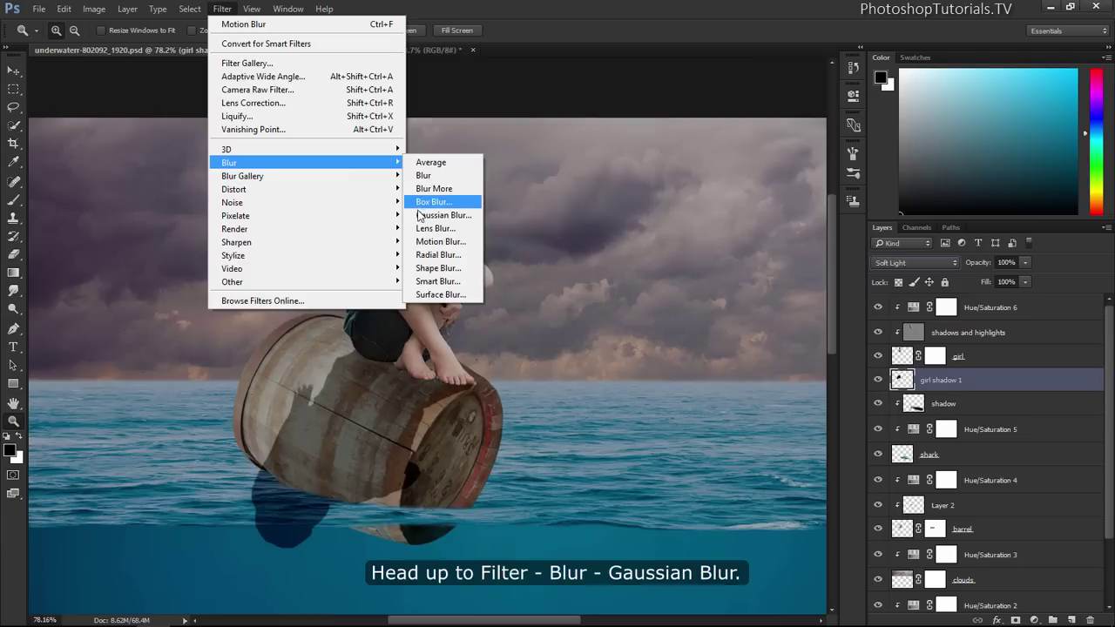
left_click(409, 216)
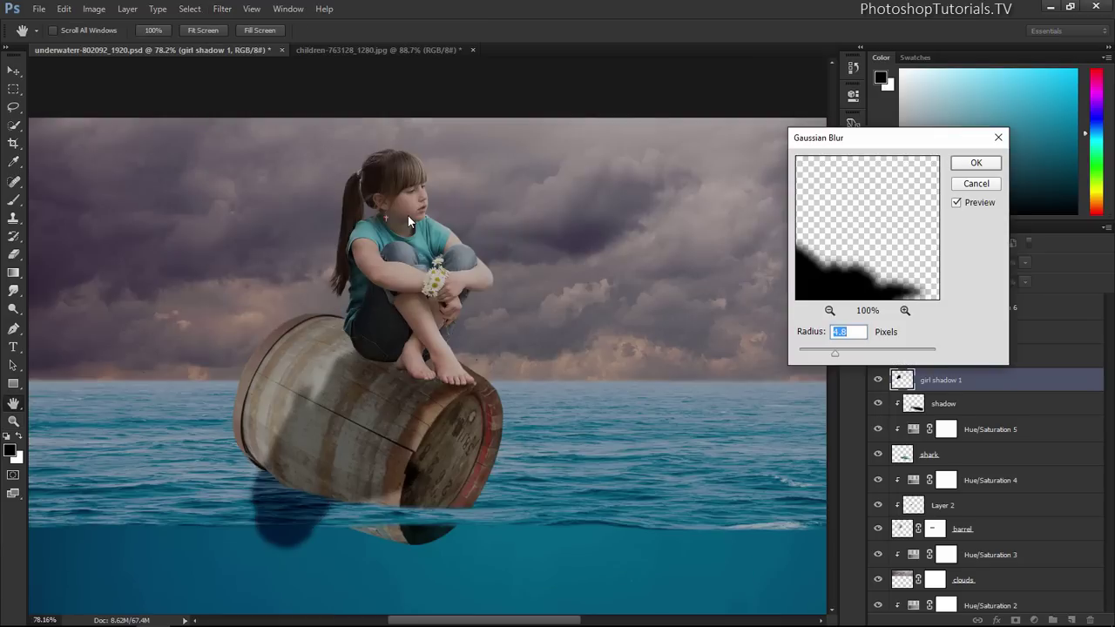
left_click_drag(834, 353, 835, 353)
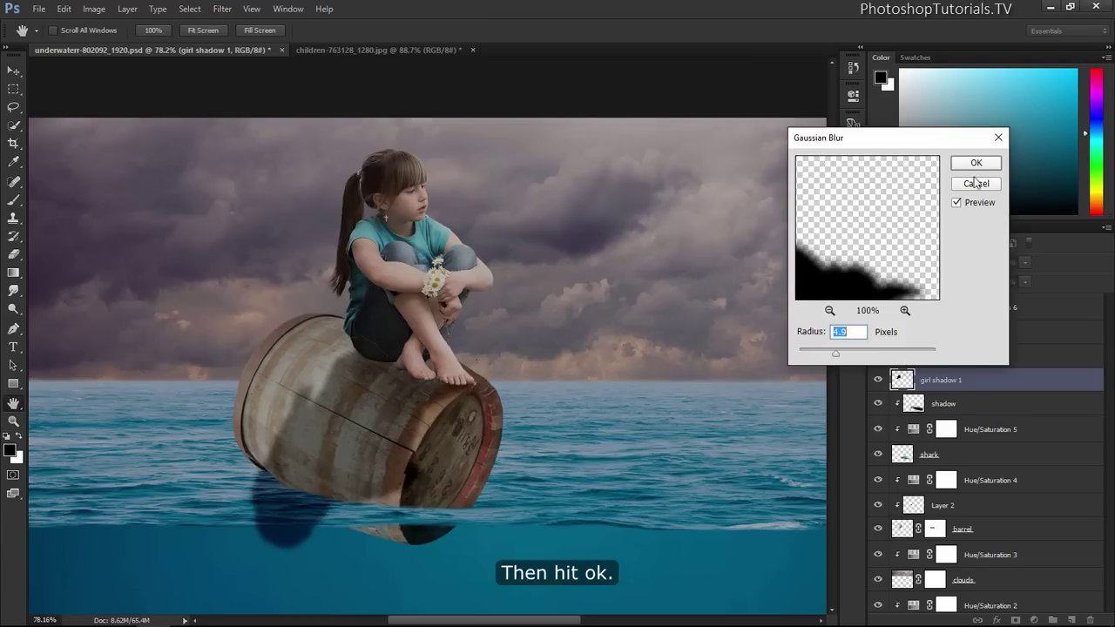
left_click(975, 165)
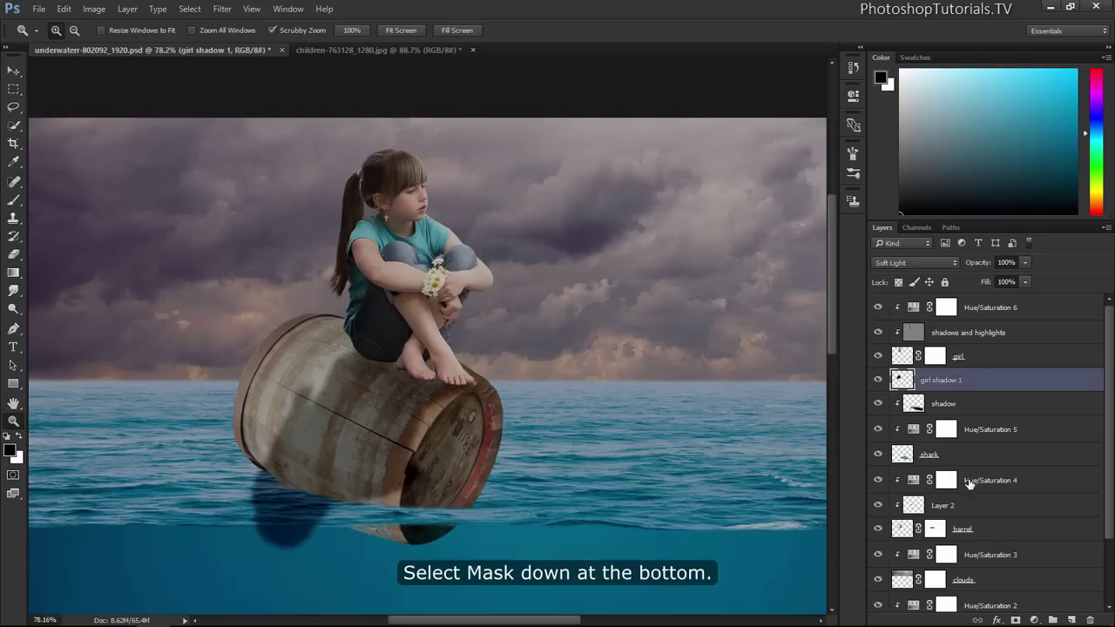
Add a layer mask and paint out the shadow beneath the barrel with a 200 px brush
left_click(1015, 620)
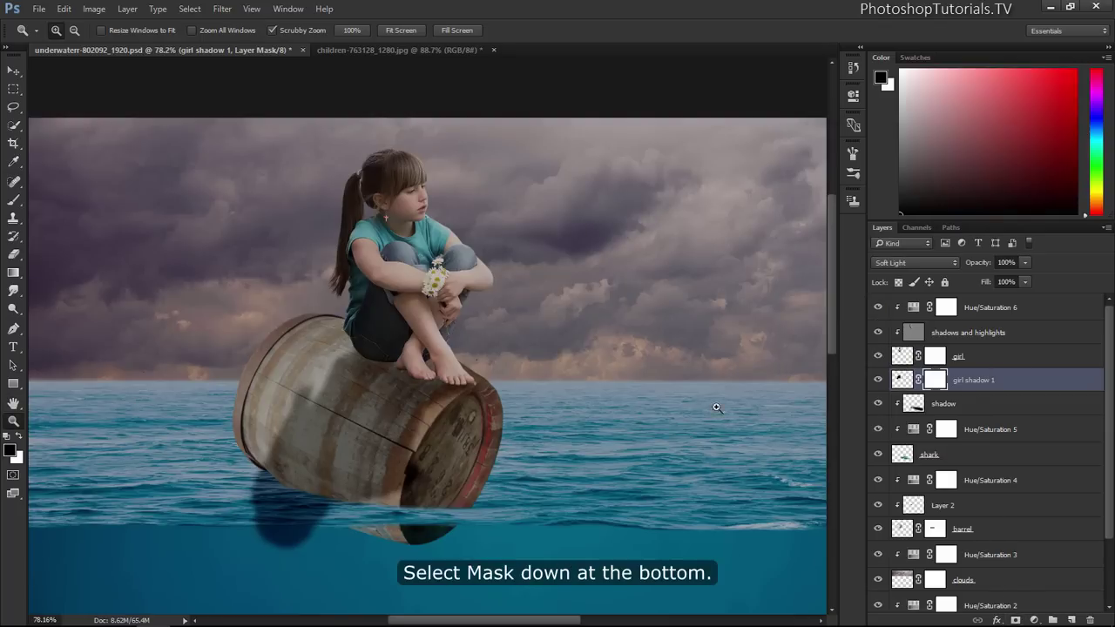
key("b")
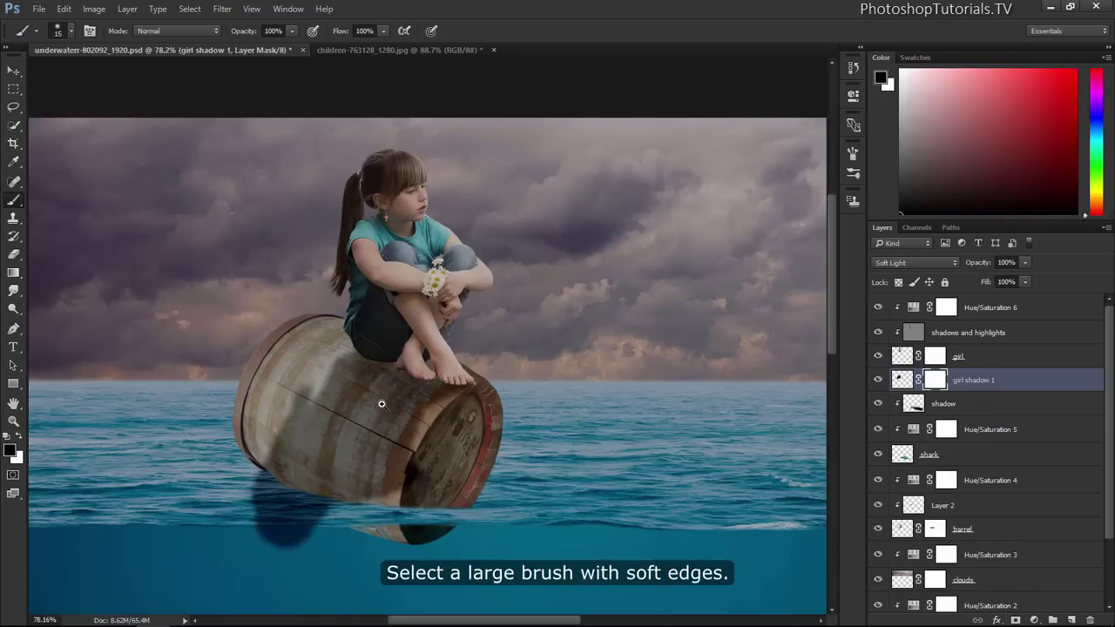
key("bracketright")
key("bracketright")
key("bracketright")
key("bracketright")
key("bracketright")
key("bracketright")
key("bracketright")
key("bracketright")
key("bracketright")
key("bracketright")
mouse_move(256, 584)
left_mouse_down()
mouse_move(256, 531)
mouse_move(331, 571)
mouse_move(517, 423)
mouse_move(348, 552)
left_mouse_up()
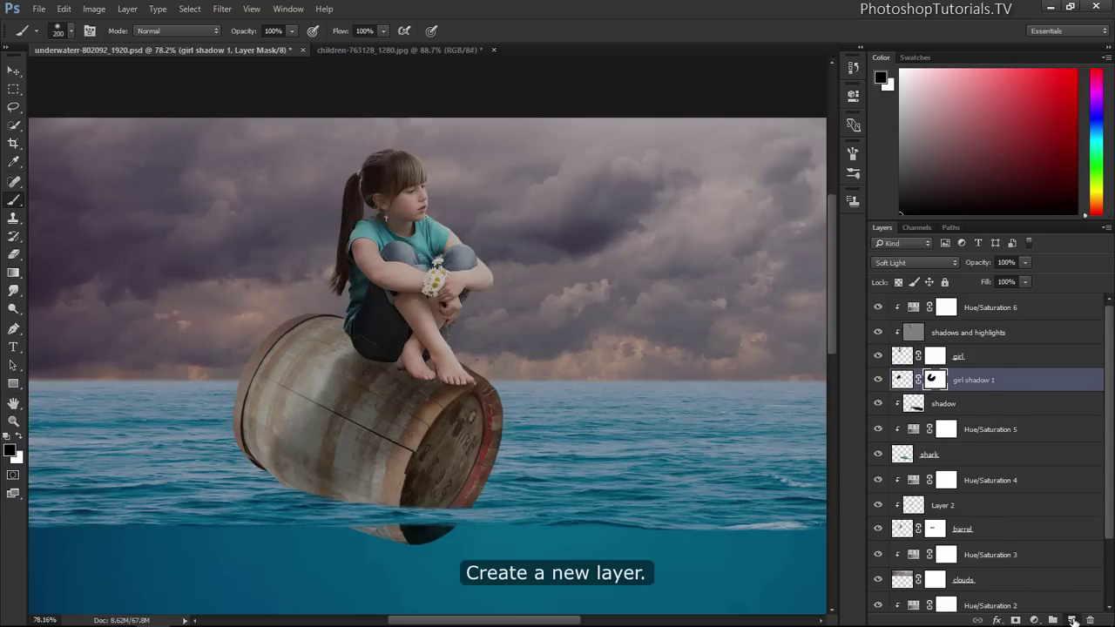
Create a 'girl shadow 2' layer and paint a dark shadow under the girl's feet
left_click(1070, 619)
double_click(930, 380)
type("shadow 2")
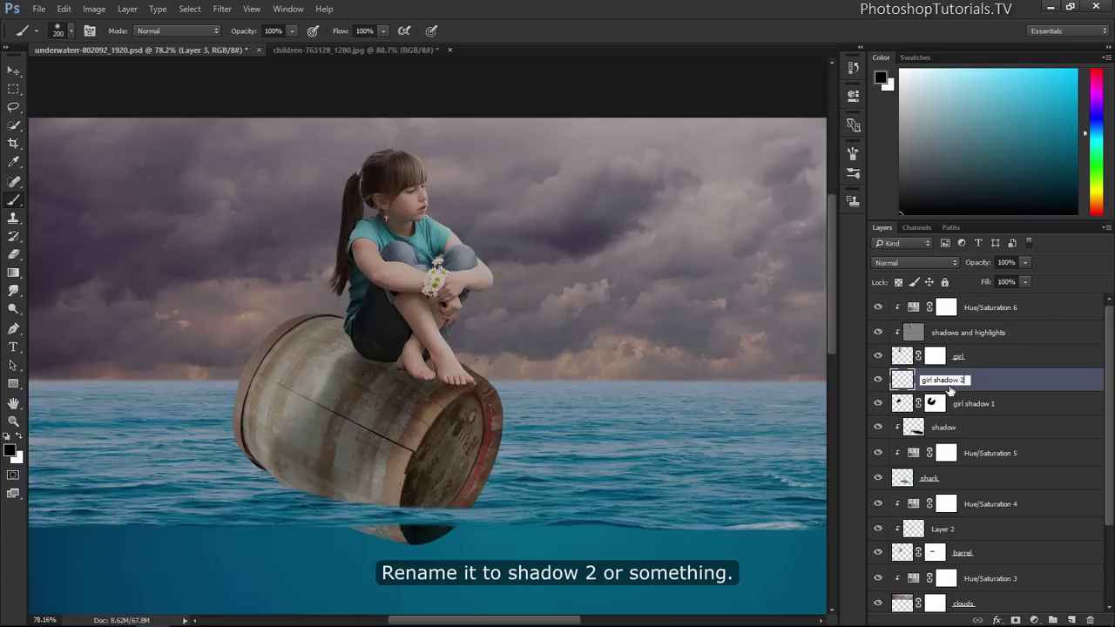
key("Return")
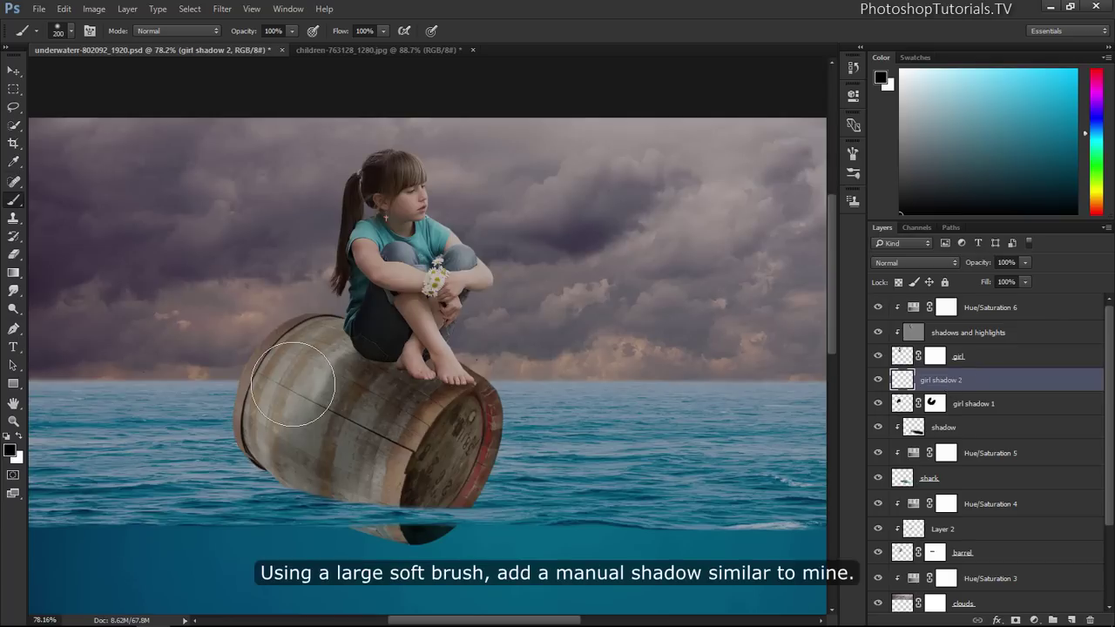
key("bracketright")
key("bracketright")
key("bracketleft")
key("bracketleft")
key("bracketleft")
key("bracketleft")
key("bracketleft")
key("bracketleft")
mouse_move(373, 366)
left_mouse_down()
mouse_move(423, 381)
mouse_move(378, 363)
mouse_move(406, 385)
left_mouse_up()
key("bracketright")
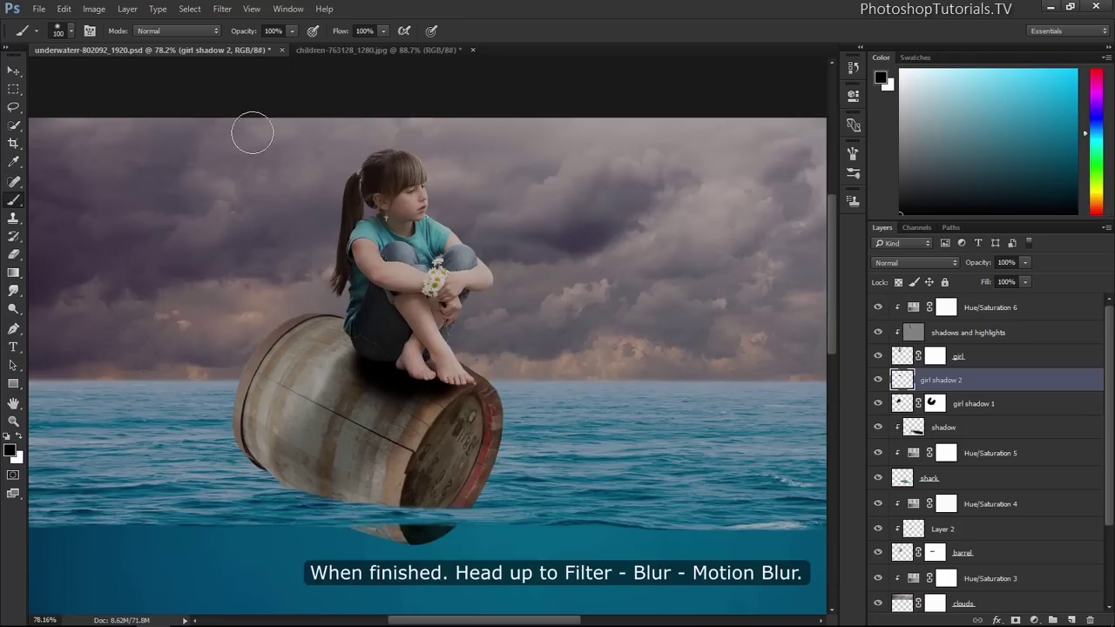
Apply a Motion Blur at 52° angle with a distance over 100 pixels
left_click(224, 9)
mouse_move(261, 163)
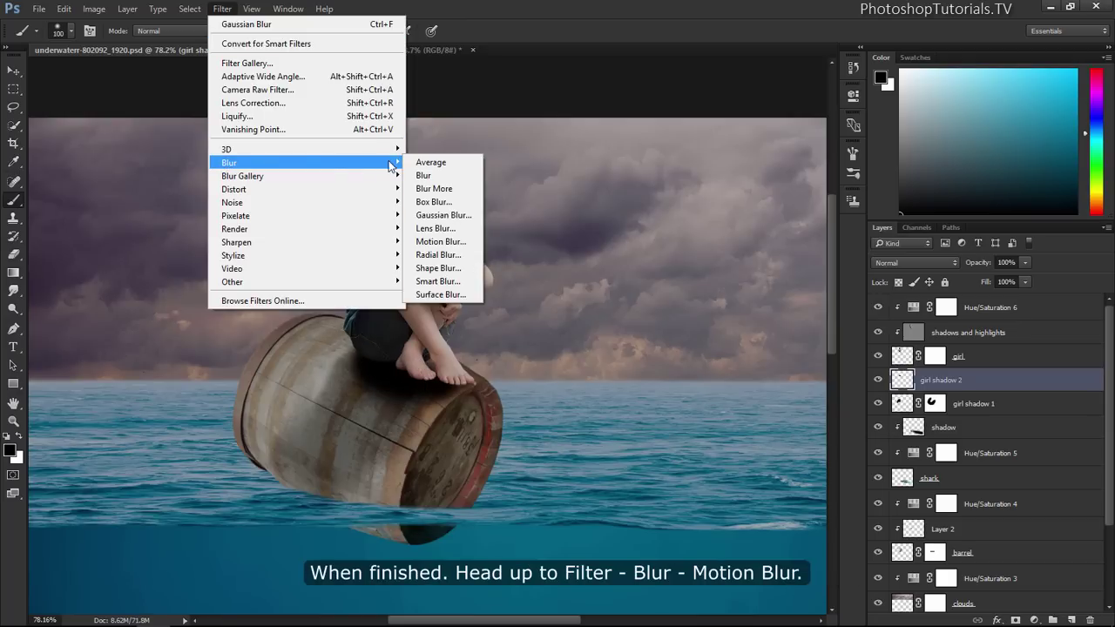
left_click(427, 242)
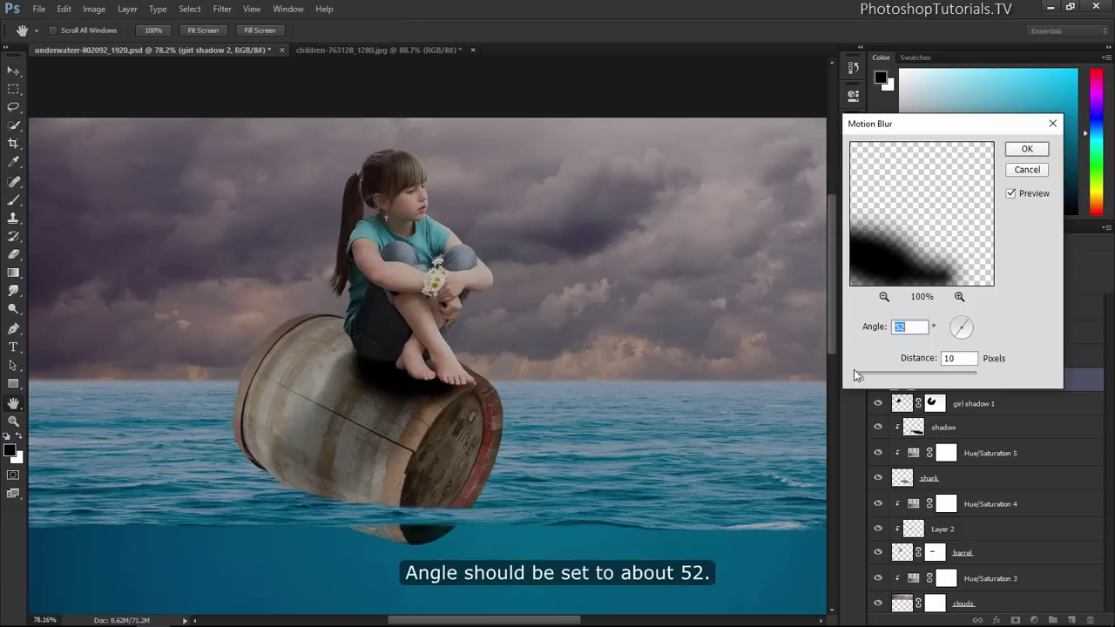
left_click_drag(860, 380, 899, 380)
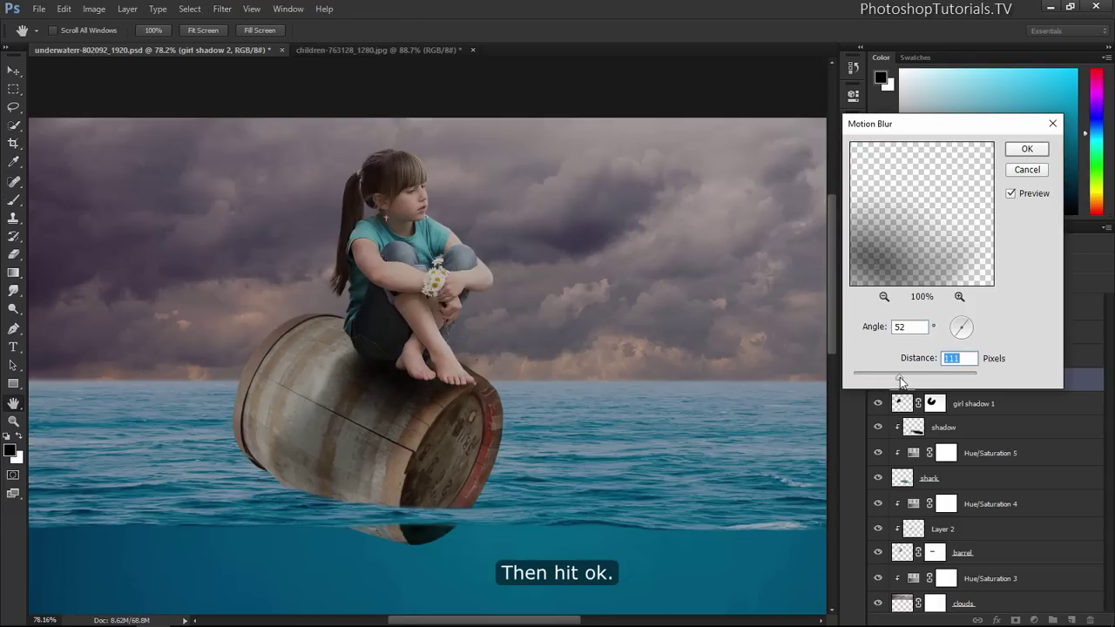
left_click(1027, 149)
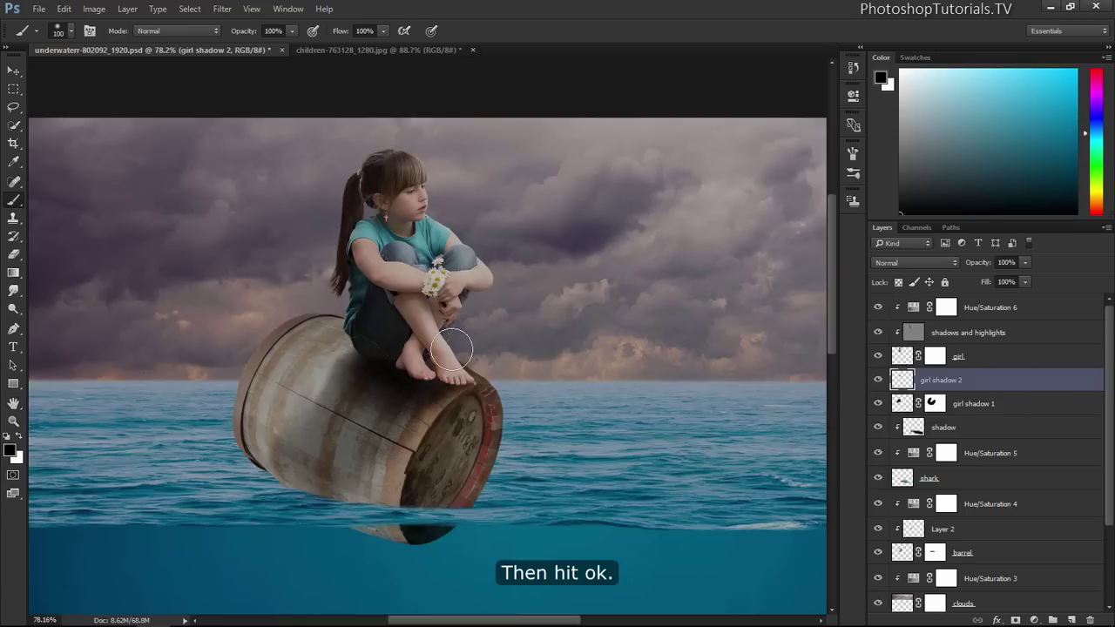
key("e")
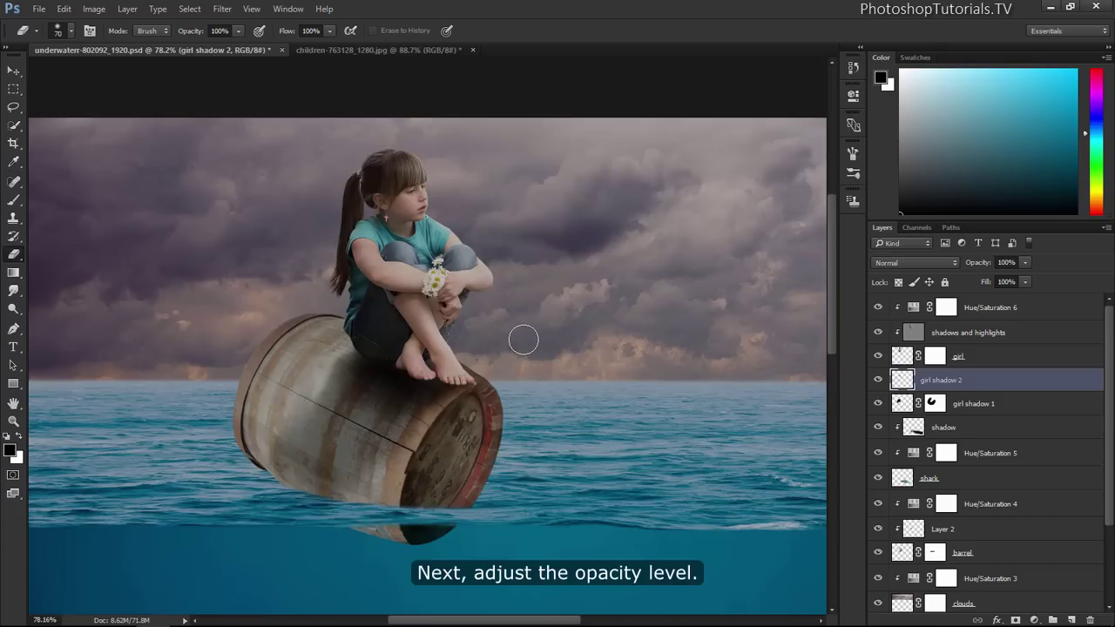
Lower girl shadow 2 to about 63% opacity and set girl shadow 1 to 80%
mouse_move(980, 266)
left_mouse_down()
mouse_move(943, 265)
mouse_move(957, 268)
left_mouse_up()
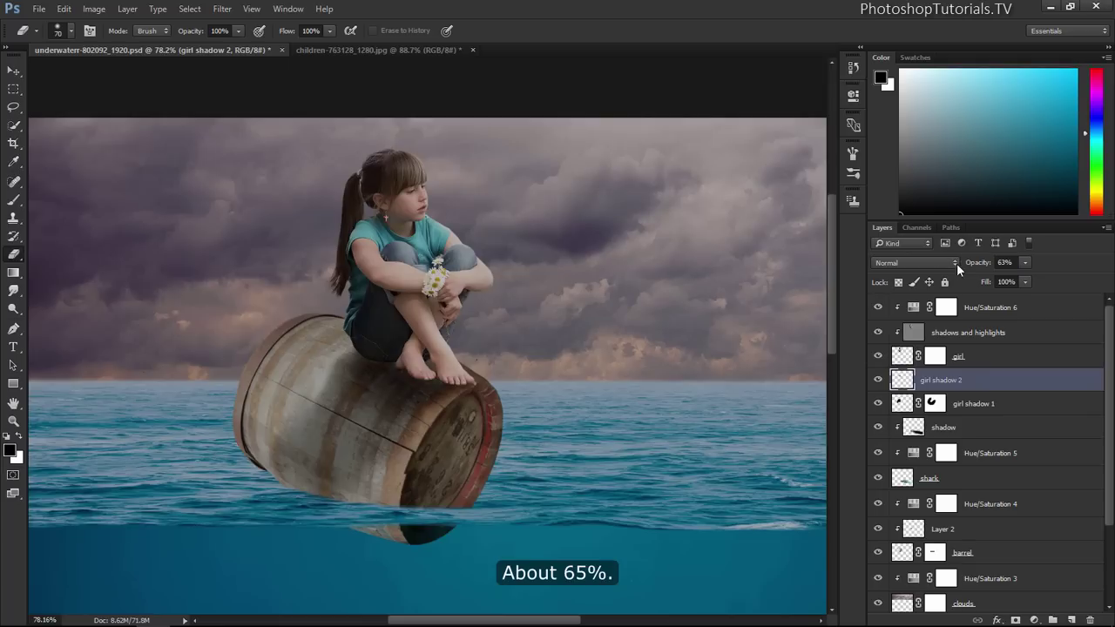
left_click(966, 409)
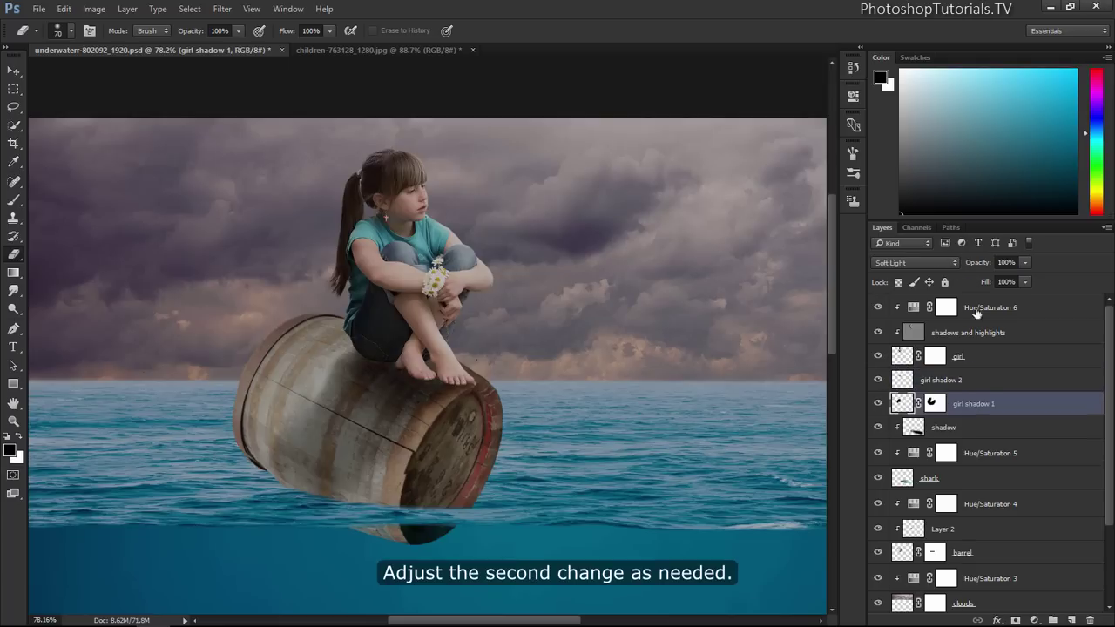
mouse_move(979, 265)
left_mouse_down()
mouse_move(966, 266)
mouse_move(976, 265)
left_mouse_up()
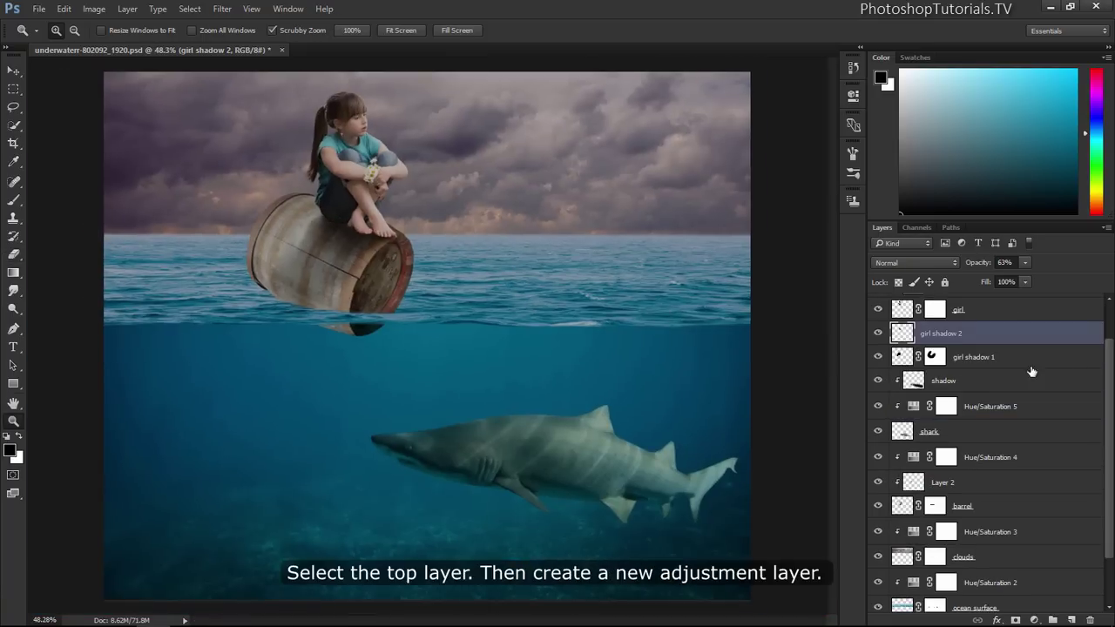
Add a Levels layer above Hue/Saturation 6 with input levels 20, 1.00 and 235
left_click_drag(1107, 360, 1112, 318)
left_click(1049, 306)
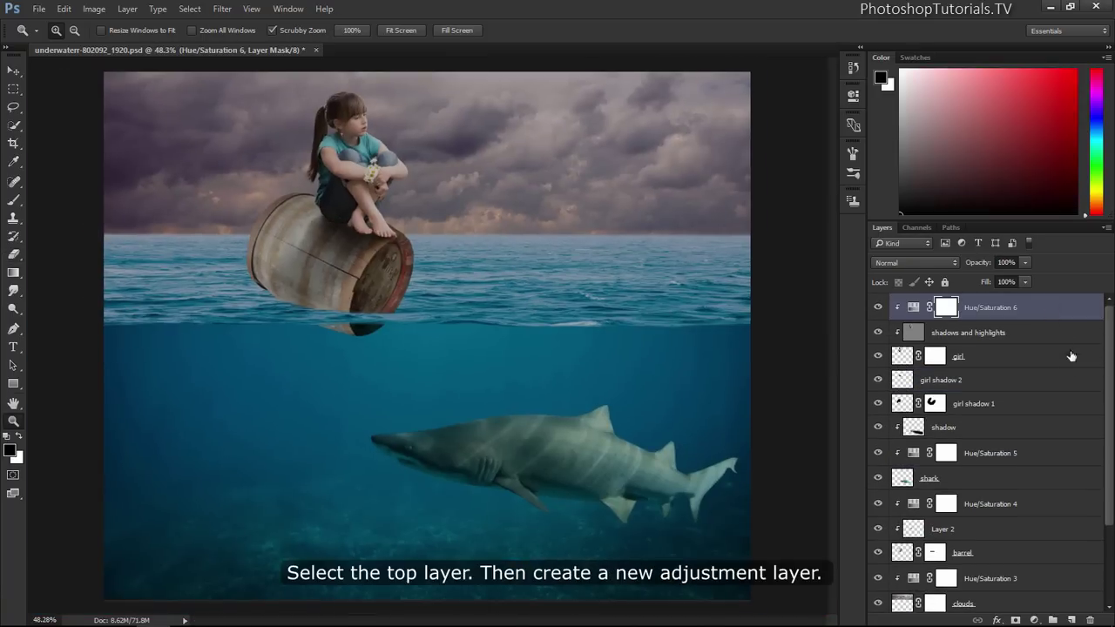
left_click(1038, 619)
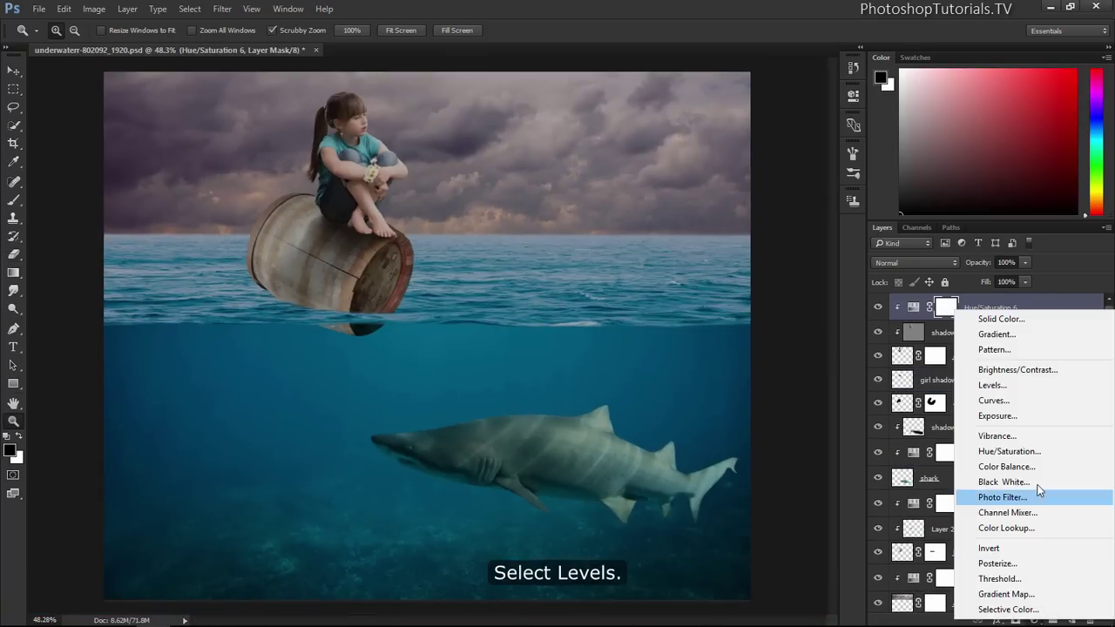
left_click(967, 385)
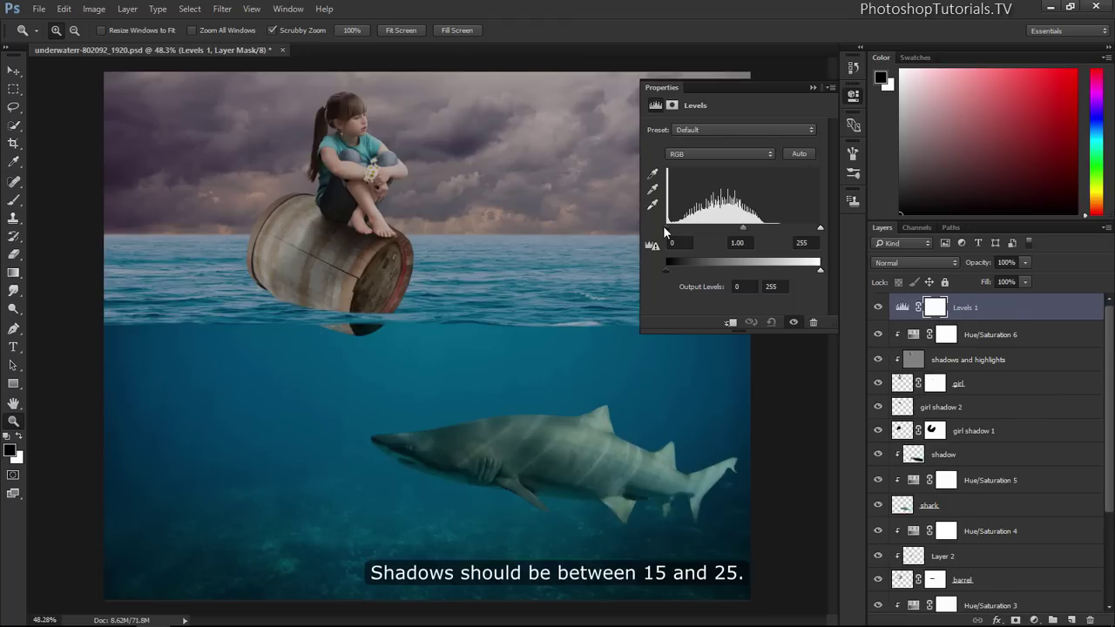
left_click_drag(669, 231, 679, 235)
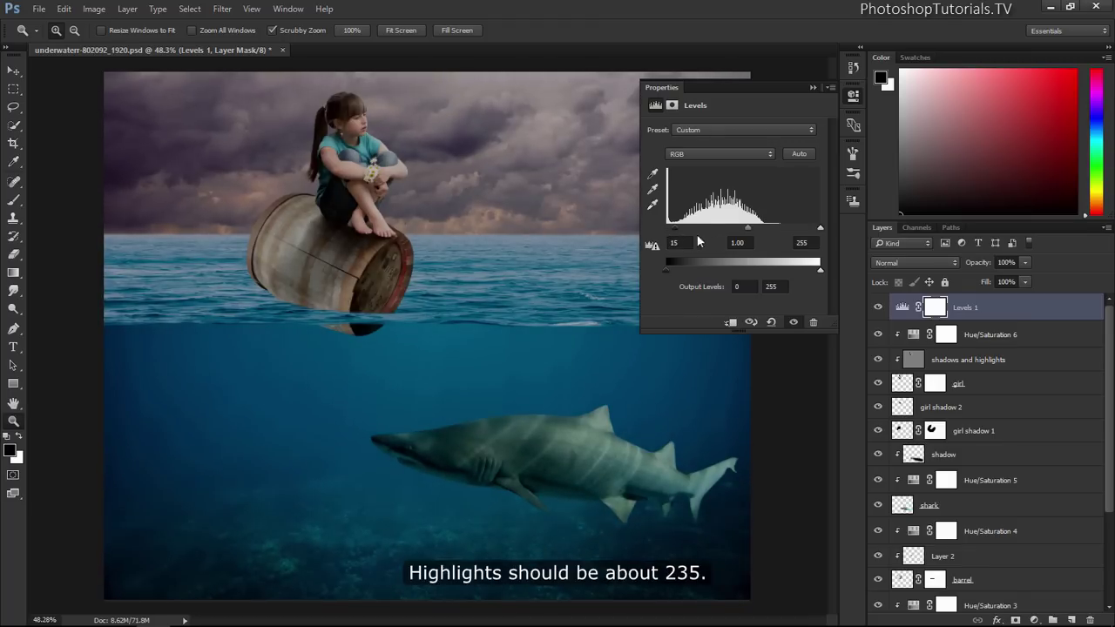
left_click_drag(816, 232, 812, 232)
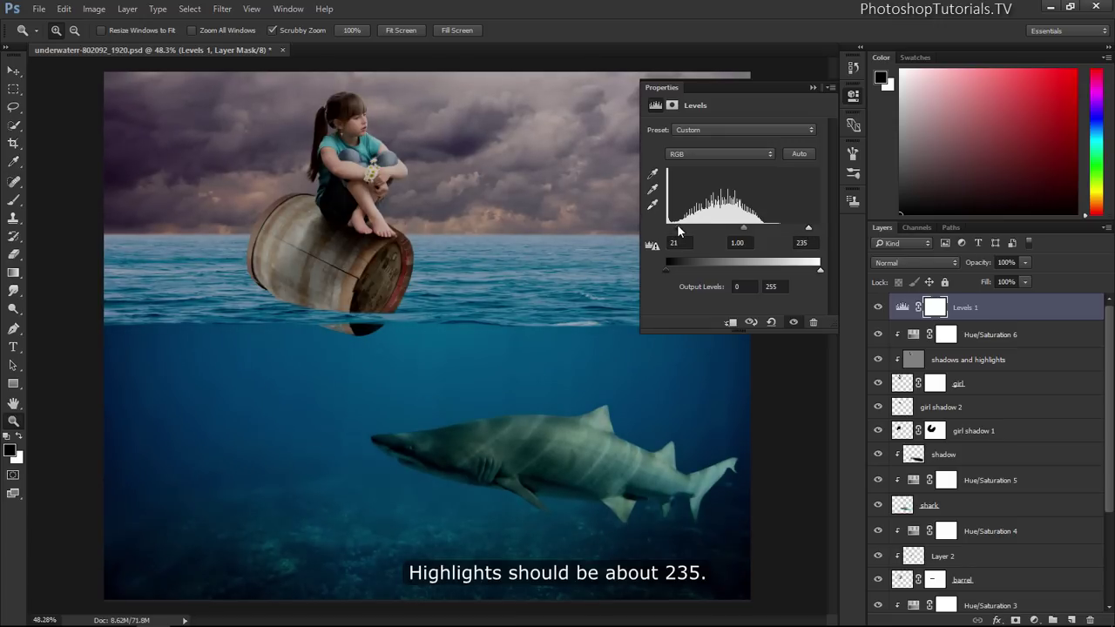
left_click_drag(678, 231, 677, 231)
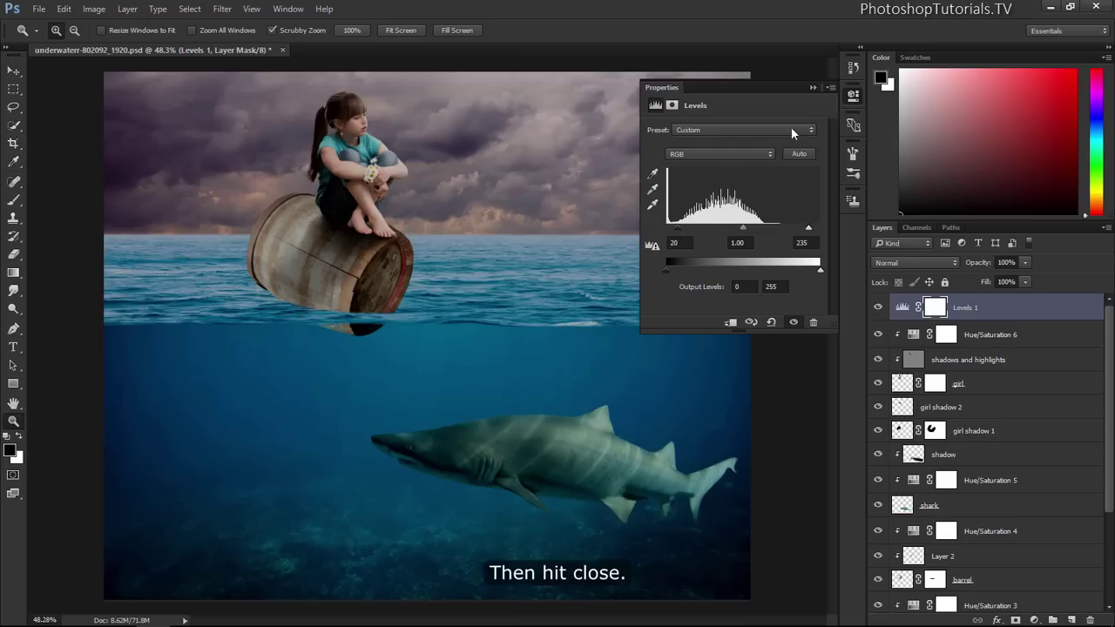
left_click(813, 89)
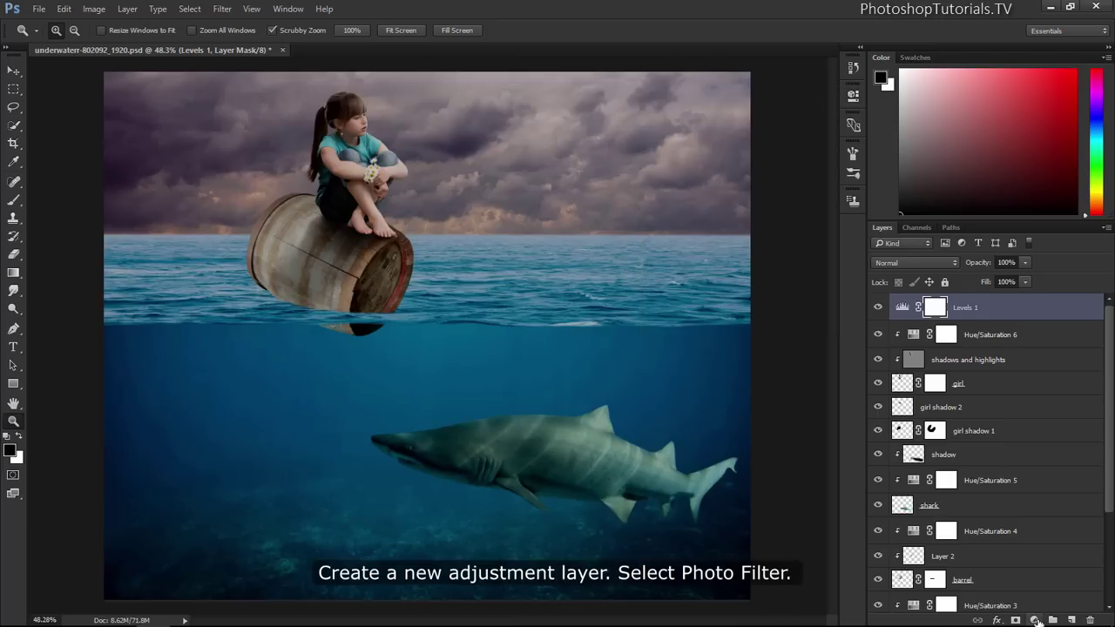
Add a Photo Filter adjustment layer using Warming Filter (81) at about 50% density
left_click(1033, 620)
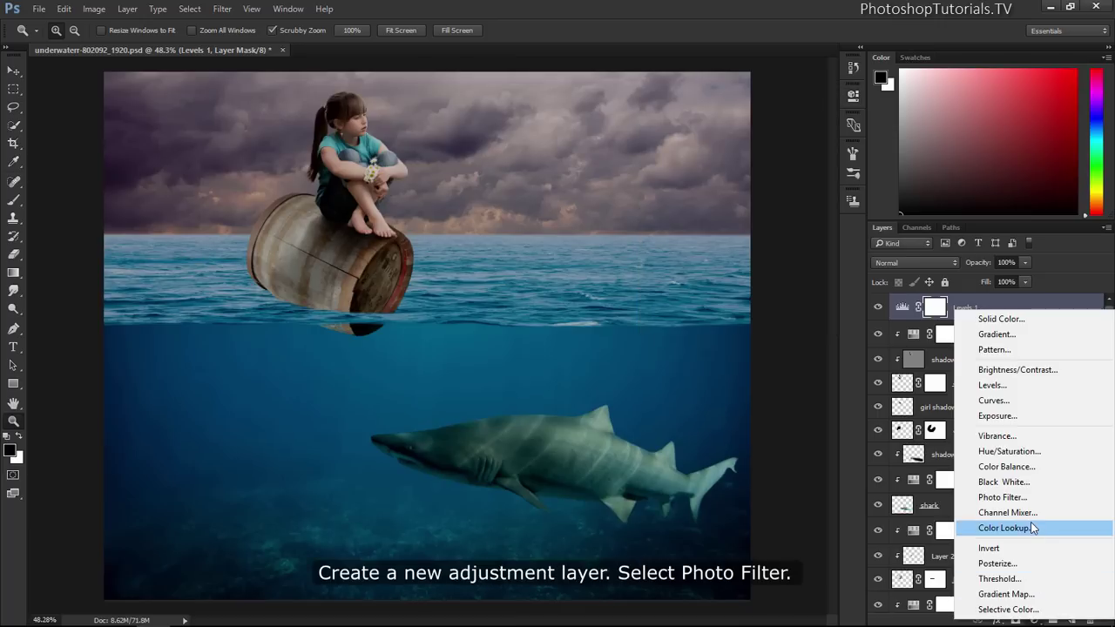
left_click(977, 497)
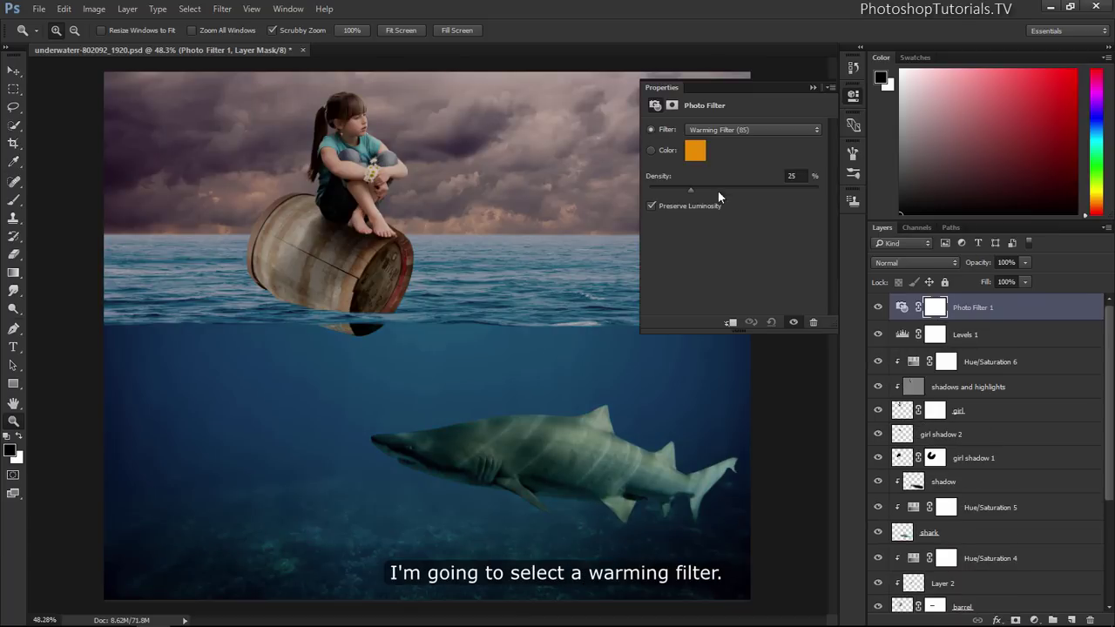
left_click(731, 129)
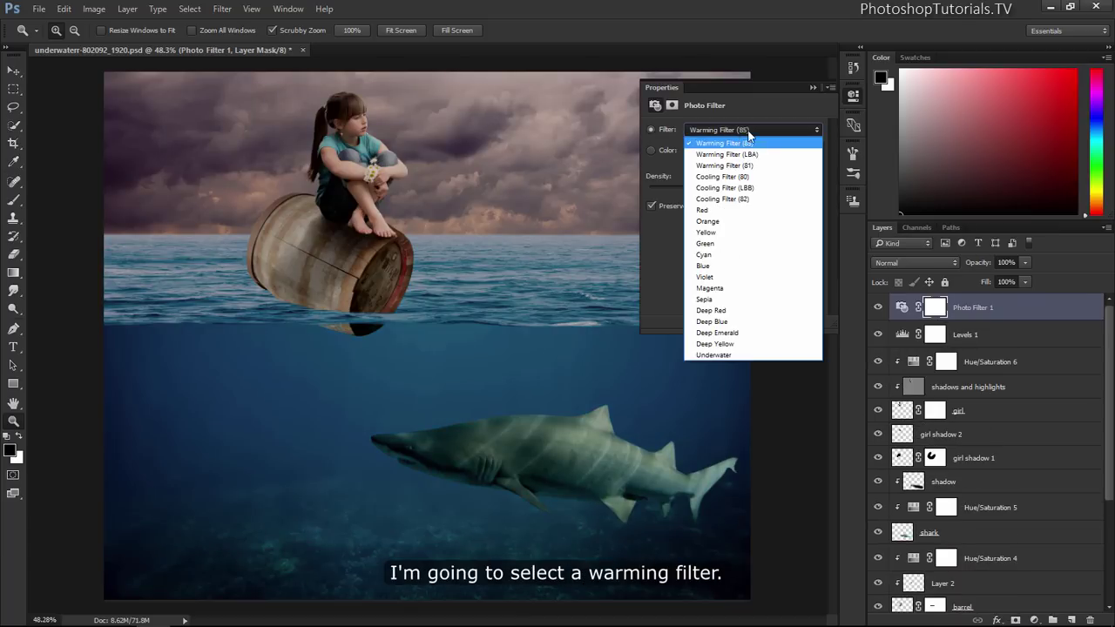
left_click(781, 164)
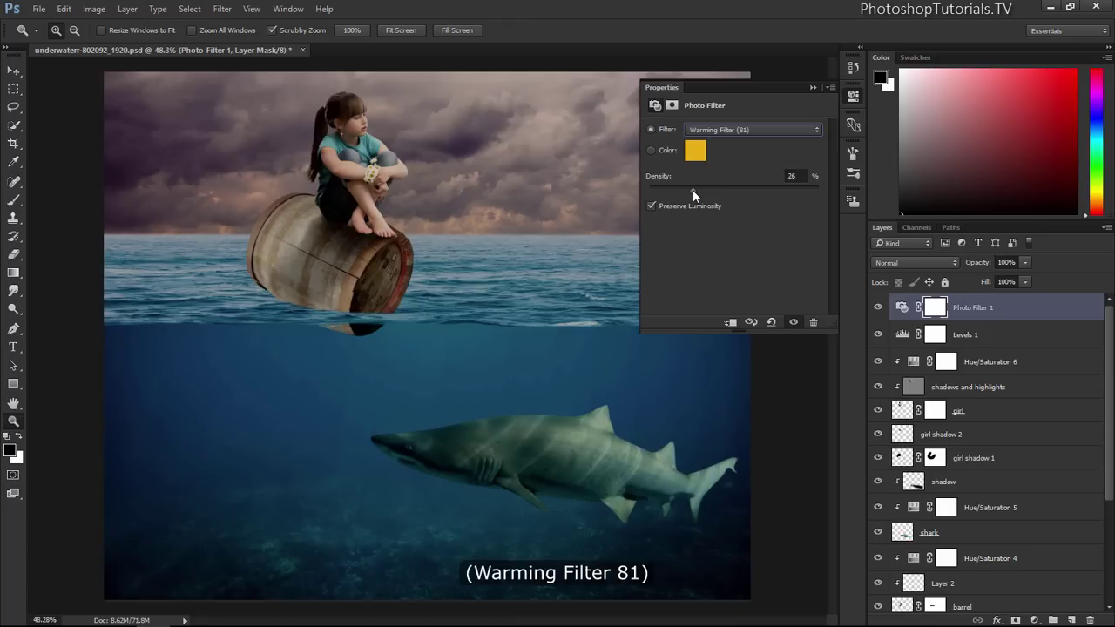
left_click_drag(708, 191, 732, 194)
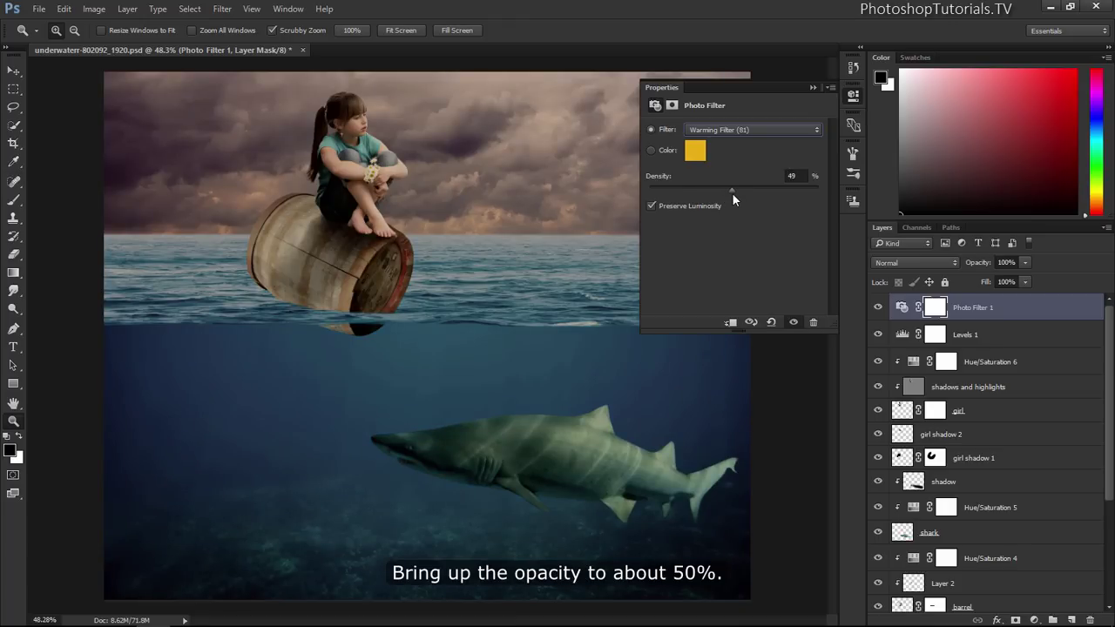
left_click(814, 87)
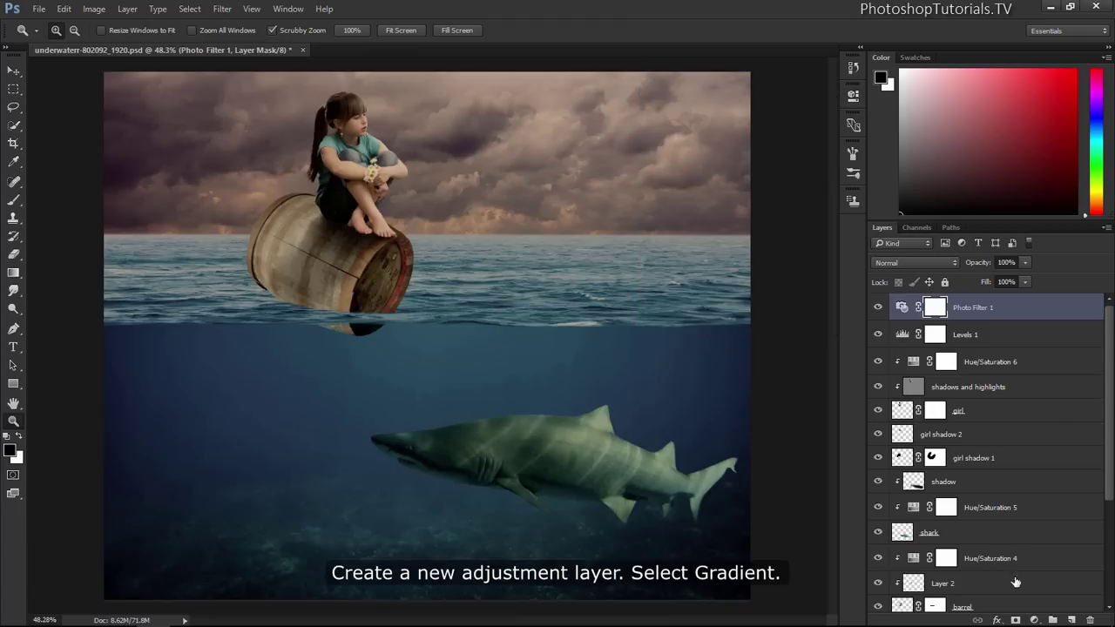
Add a Gradient Fill layer using the Foreground to Transparent gradient preset
left_click(1033, 620)
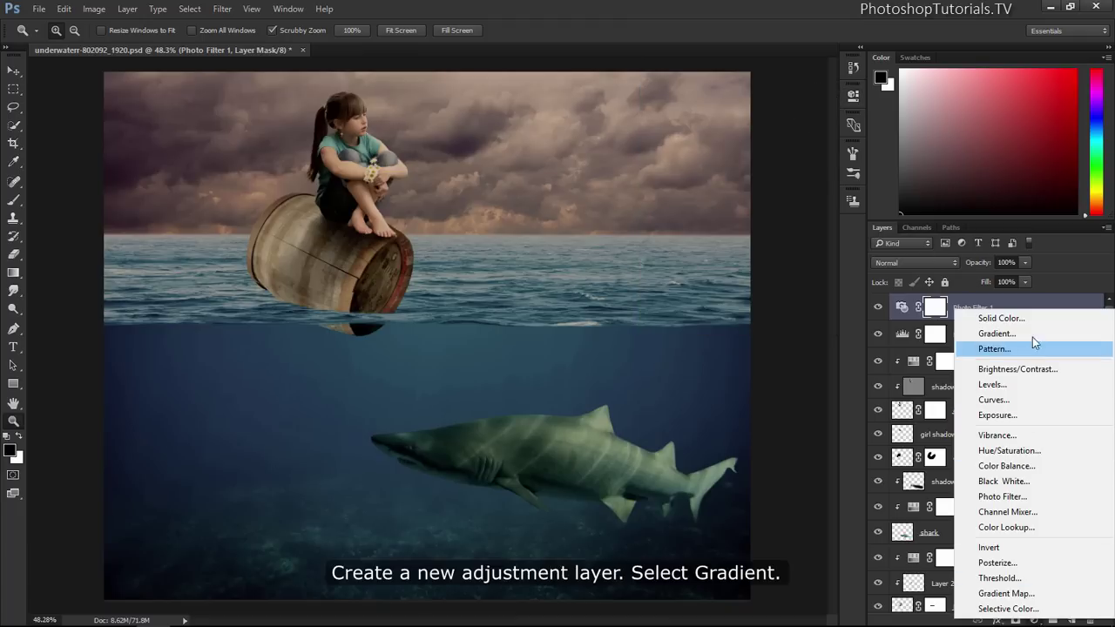
left_click(1031, 335)
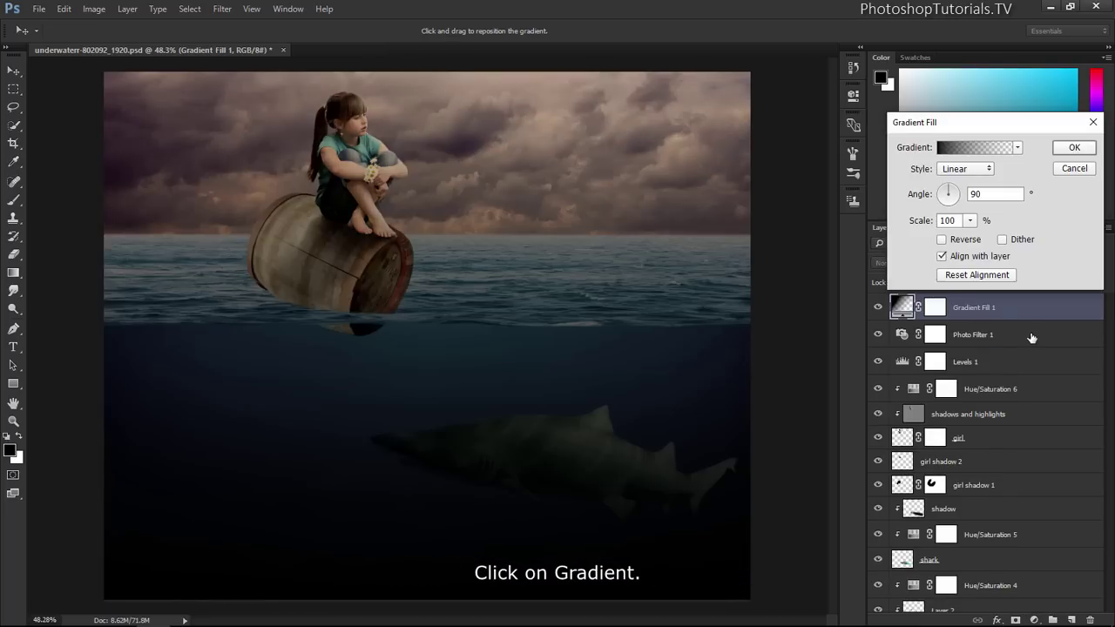
left_click(975, 148)
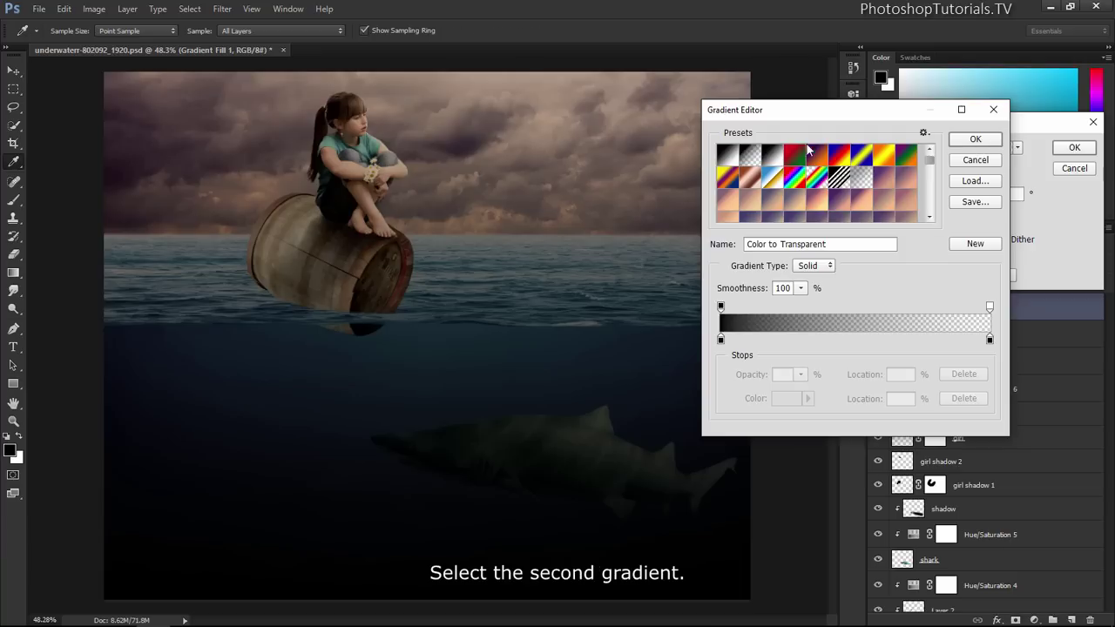
left_click(751, 157)
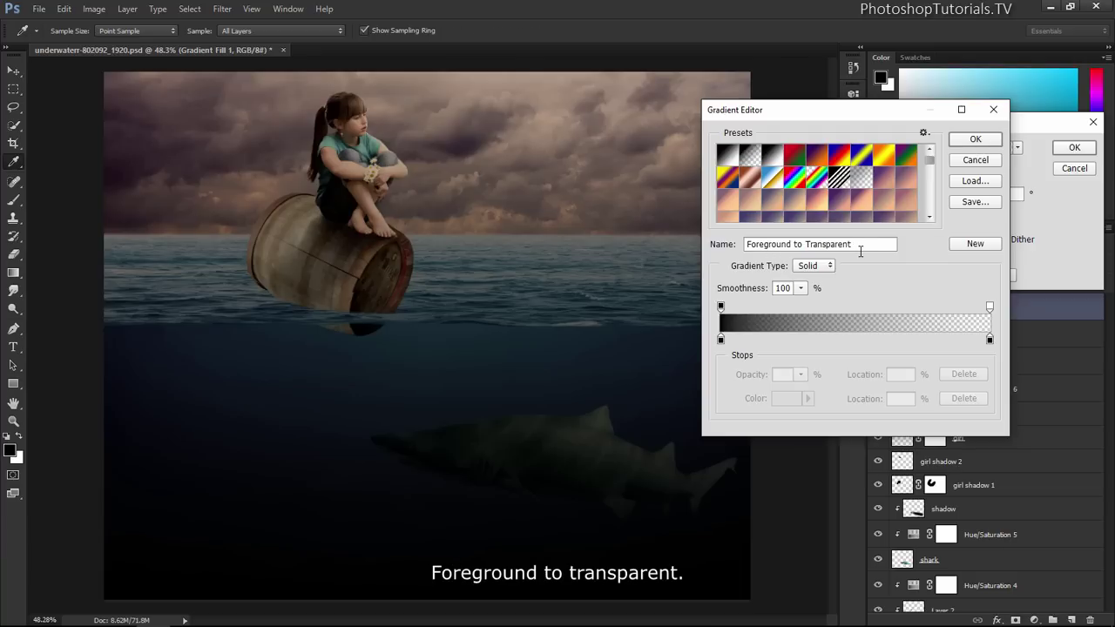
Delete the right colour stop and set the remaining stop colour to yellow ffd200
left_click(989, 340)
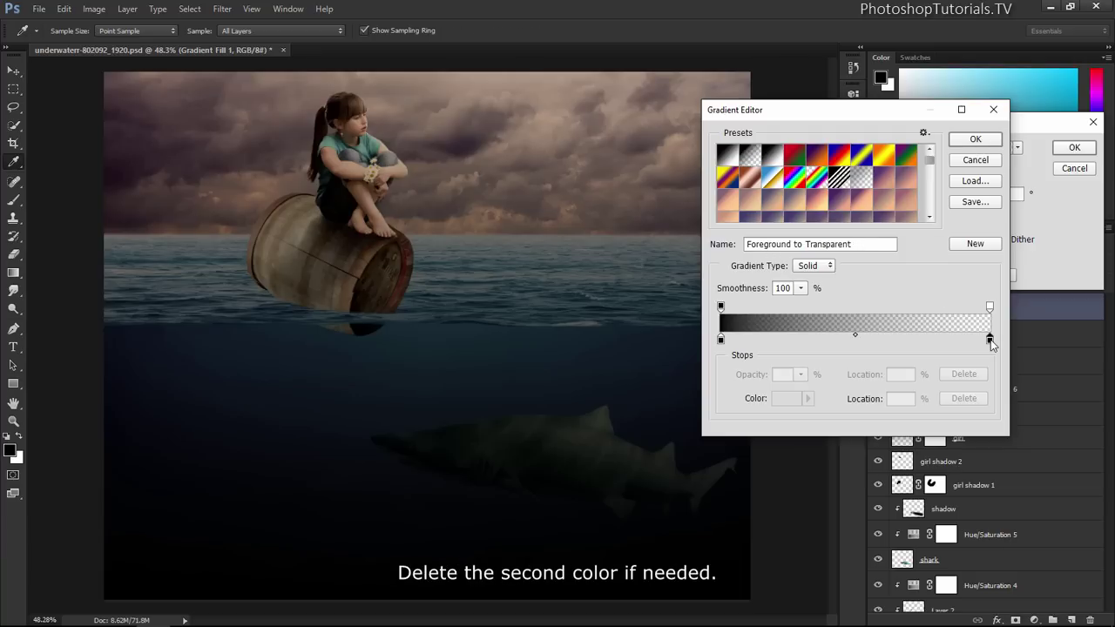
left_click(975, 398)
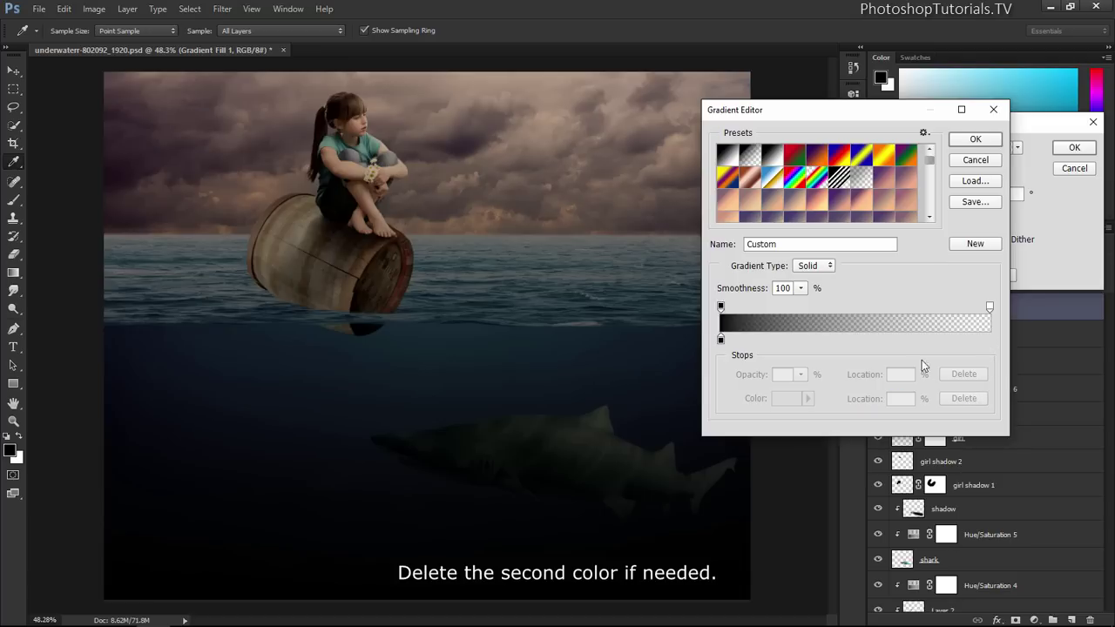
left_click(721, 340)
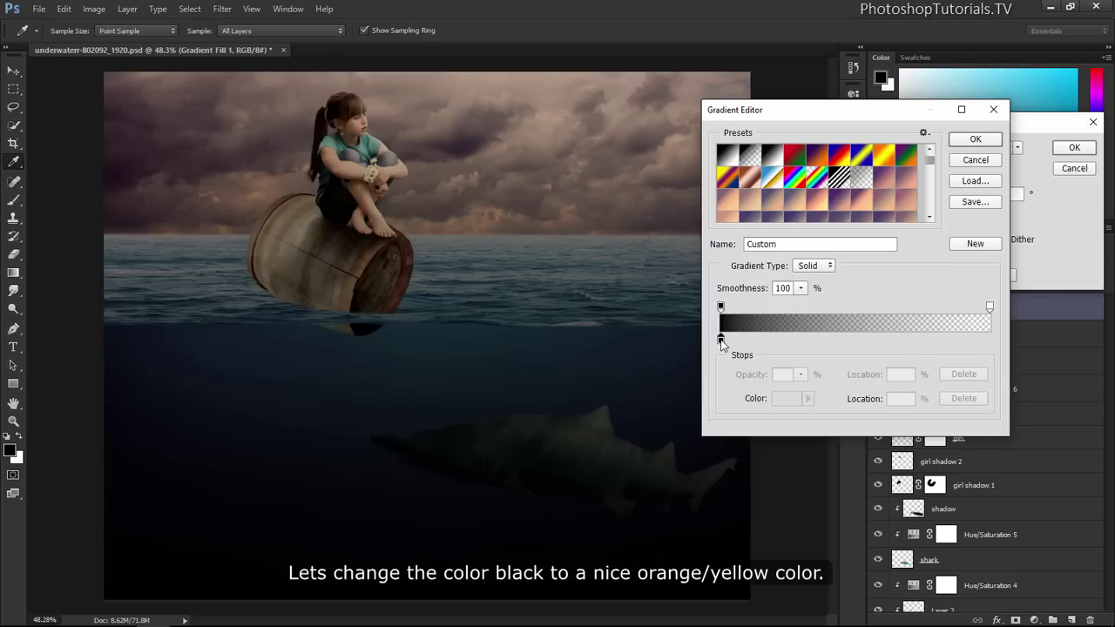
left_click(785, 400)
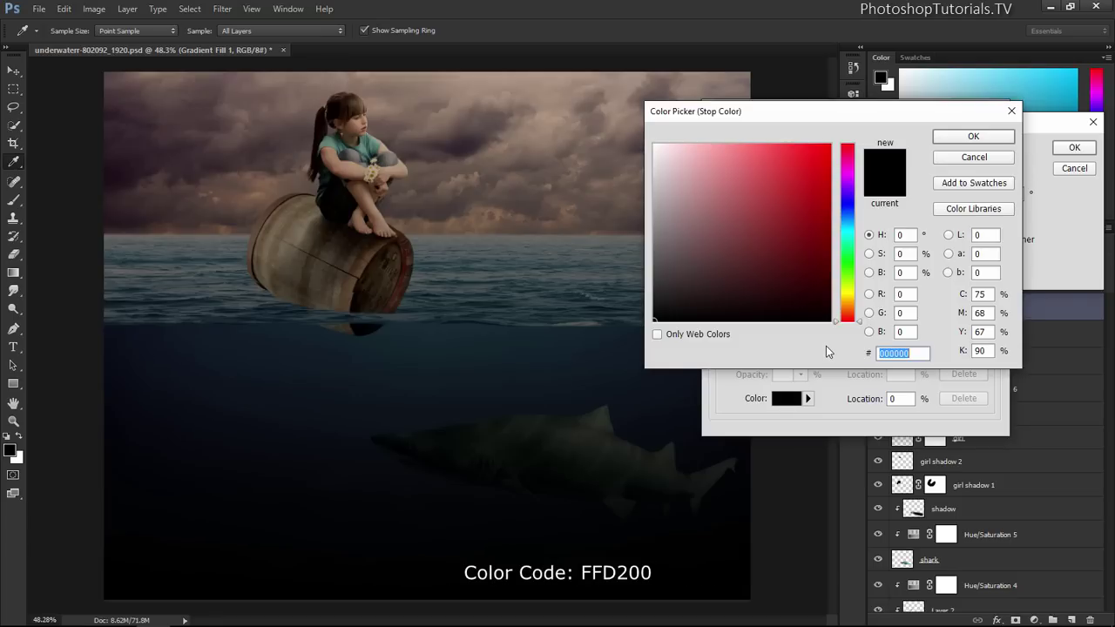
type("ff")
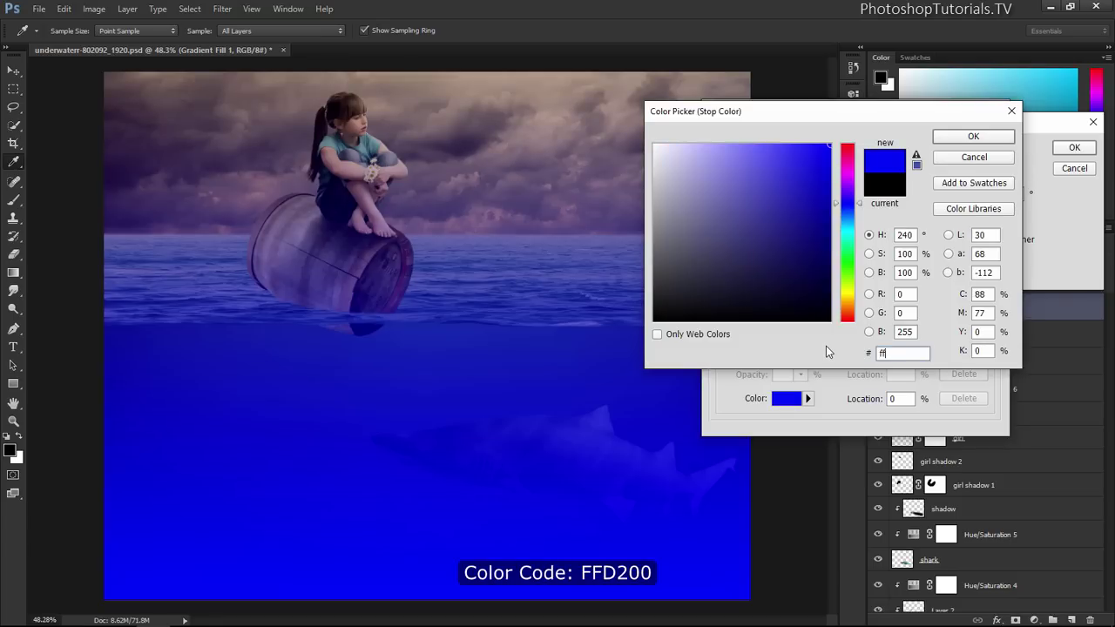
type("d200")
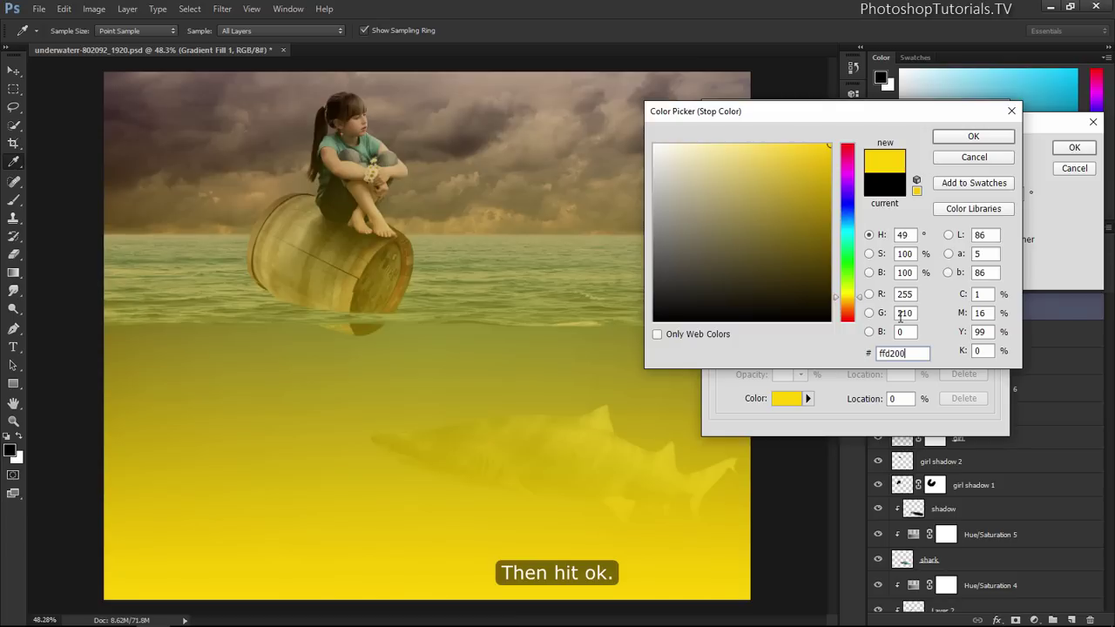
left_click(979, 137)
Set the gradient angle to about -125° and scale to 50%, with the yellow in the top-right sky
left_click(978, 139)
left_click_drag(949, 192, 939, 214)
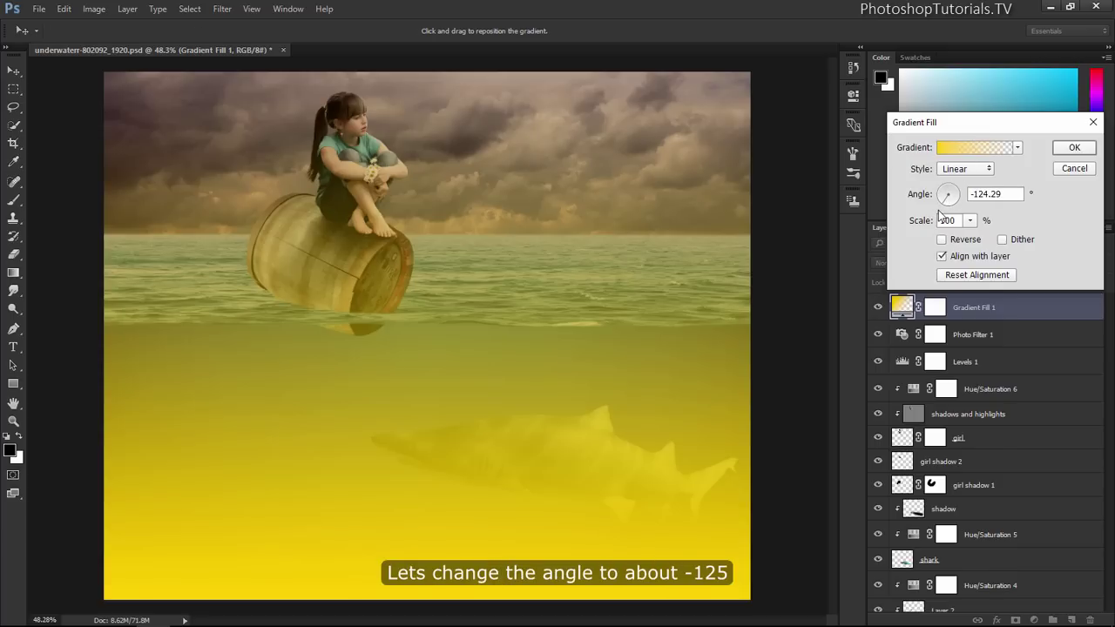
mouse_move(550, 270)
left_mouse_down()
mouse_move(767, 79)
mouse_move(640, 190)
left_mouse_up()
left_click_drag(925, 223, 888, 223)
mouse_move(740, 209)
left_mouse_down()
mouse_move(808, 128)
mouse_move(723, 130)
left_mouse_up()
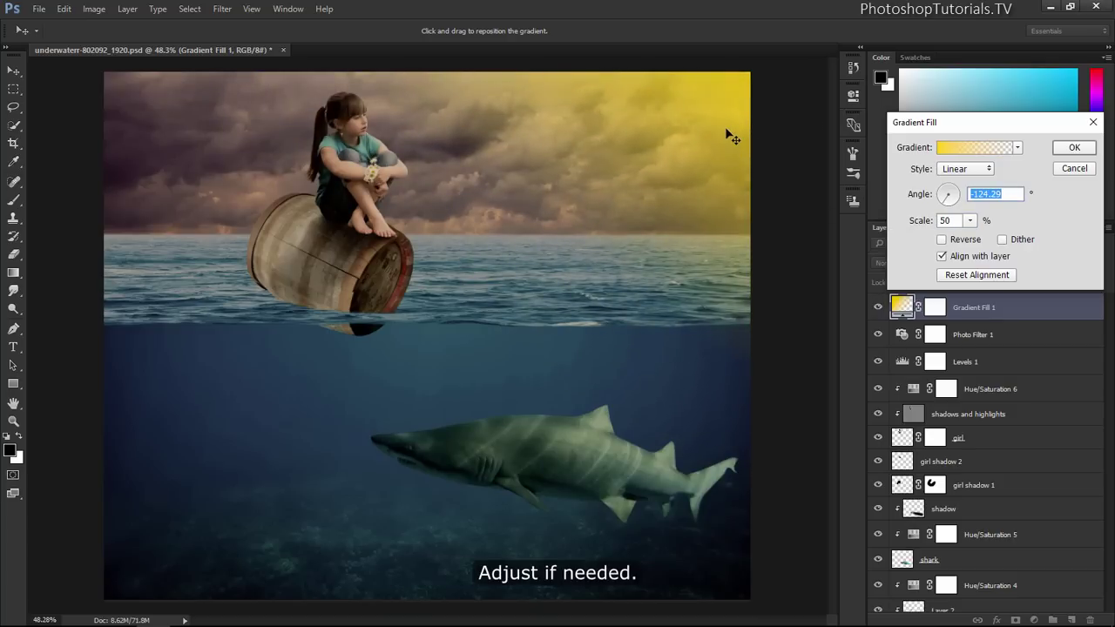
left_click(1064, 150)
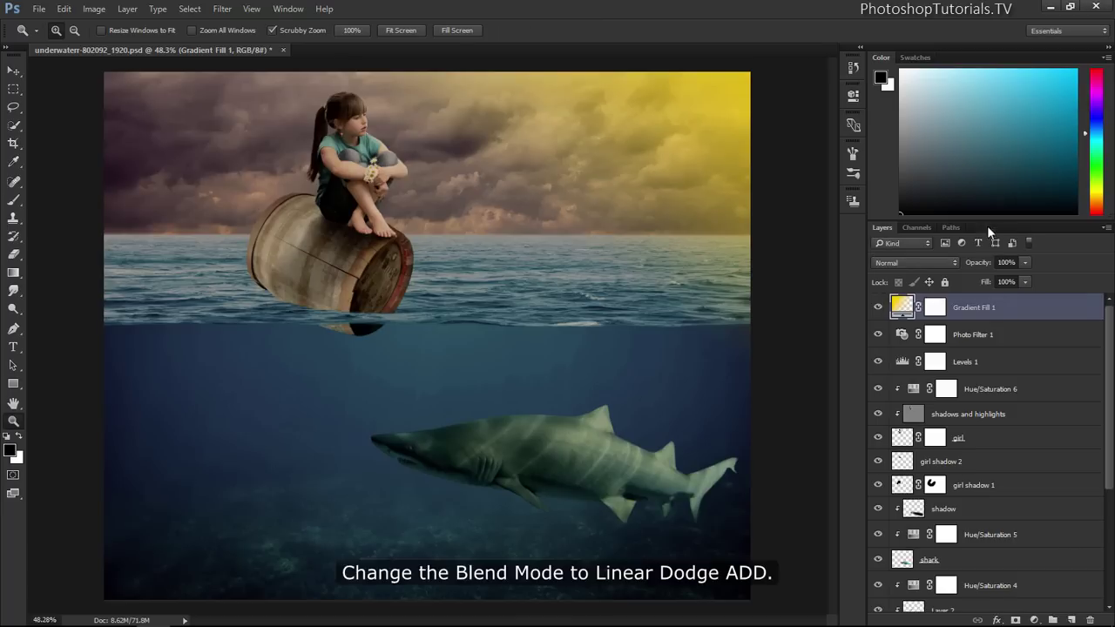
Set Gradient Fill 1 to Linear Dodge (Add) blending, keeping opacity at 100%
left_click(945, 262)
left_click(932, 376)
left_click(945, 262)
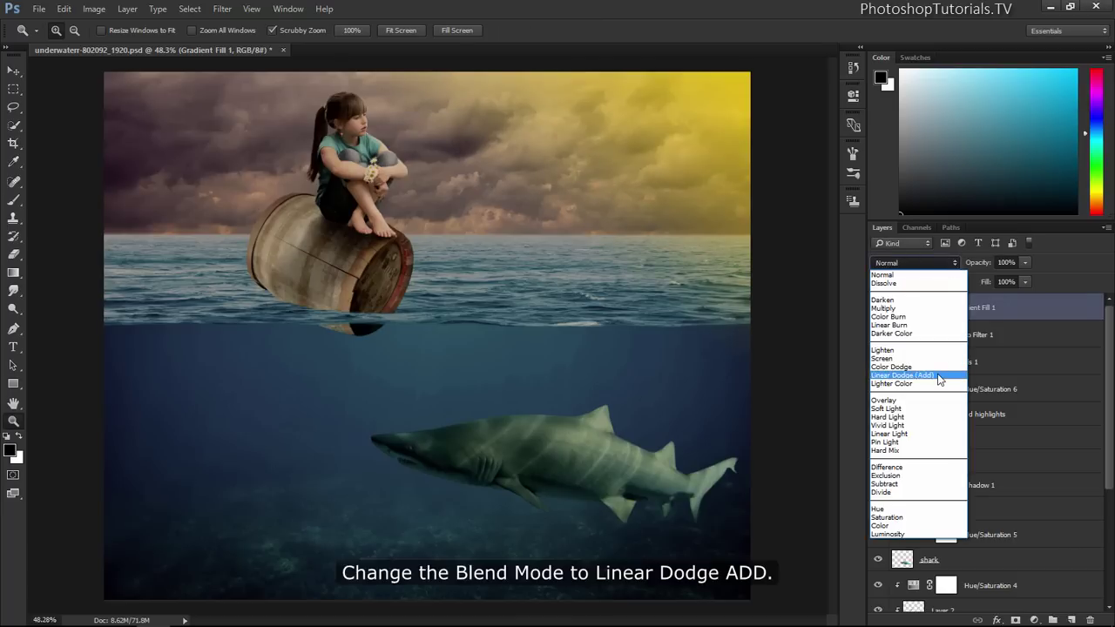
left_click(943, 366)
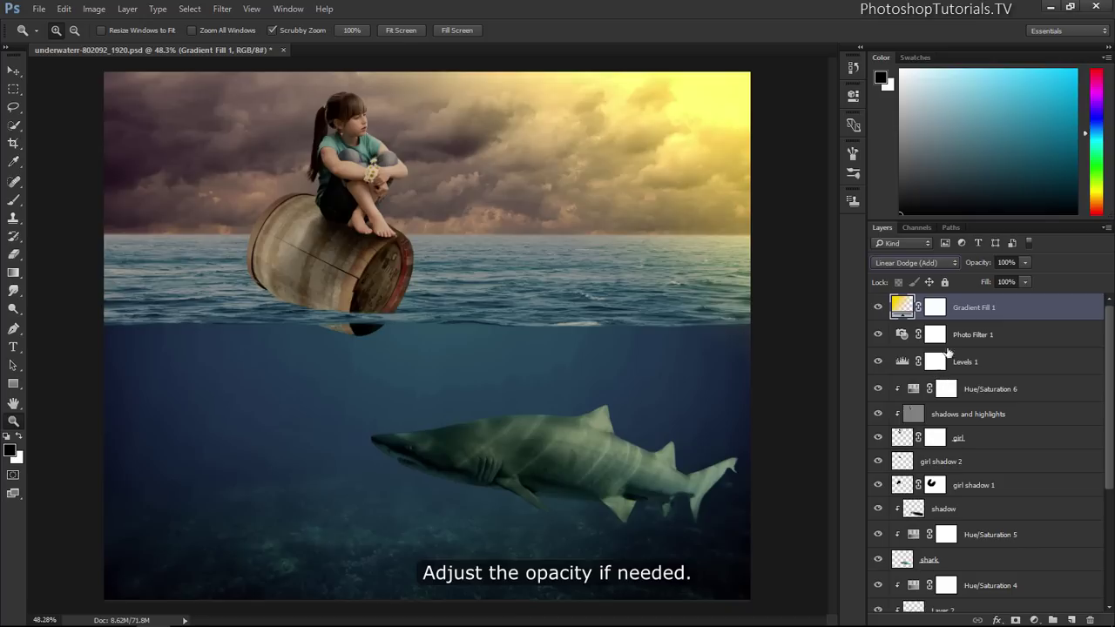
key("3")
key("8")
key("0")
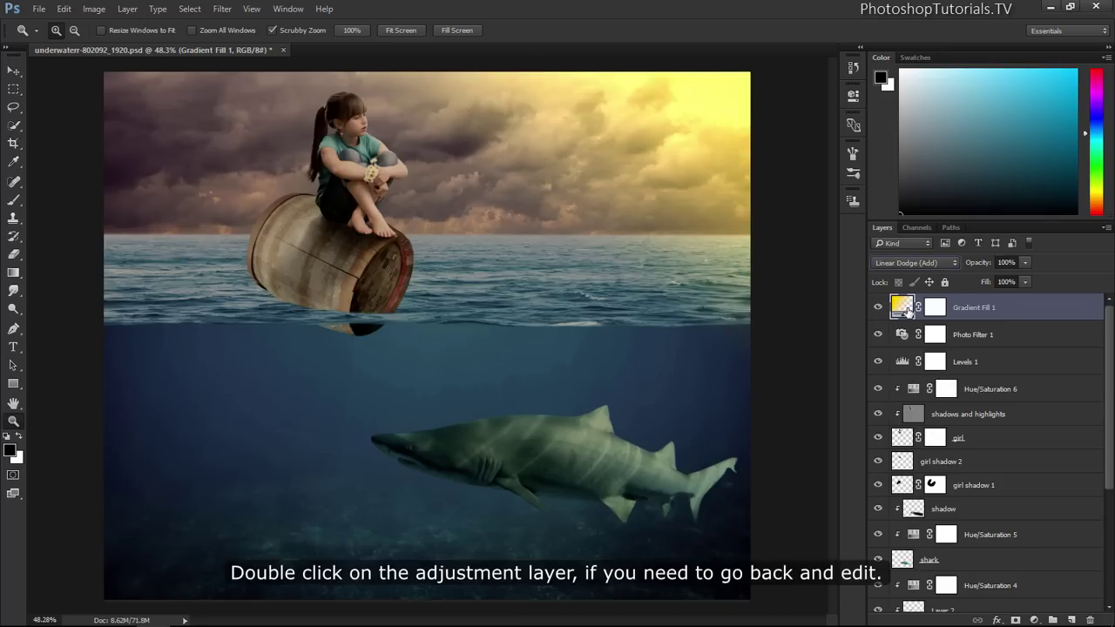
Shift the yellow gradient further up and right in the Gradient Fill settings
double_click(903, 307)
mouse_move(733, 219)
left_mouse_down()
mouse_move(734, 195)
mouse_move(767, 174)
mouse_move(745, 180)
left_mouse_up()
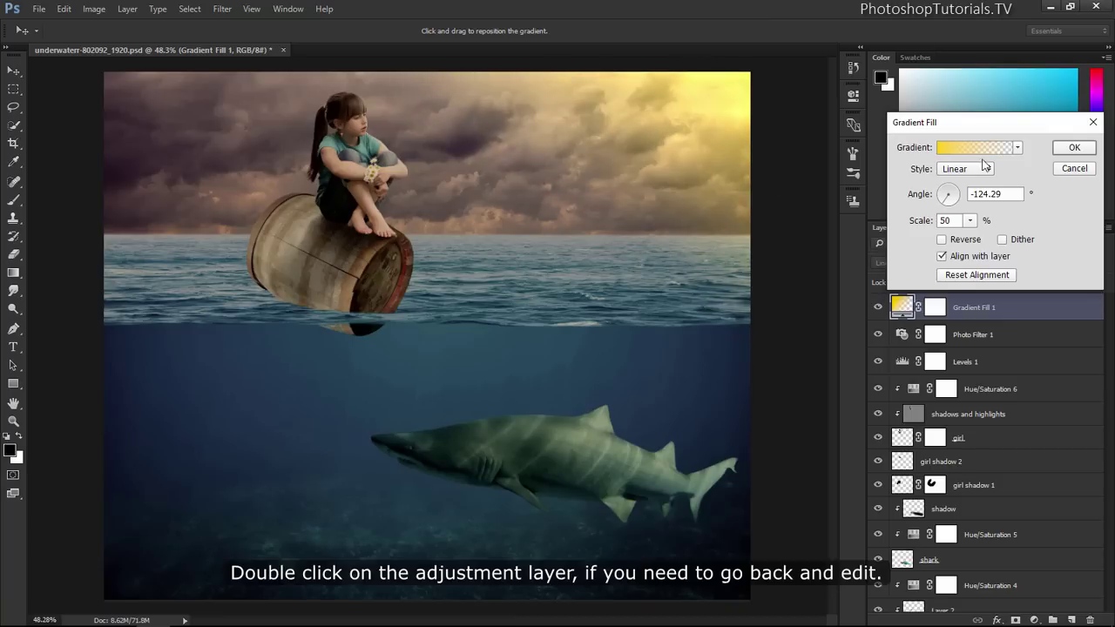
key("Return")
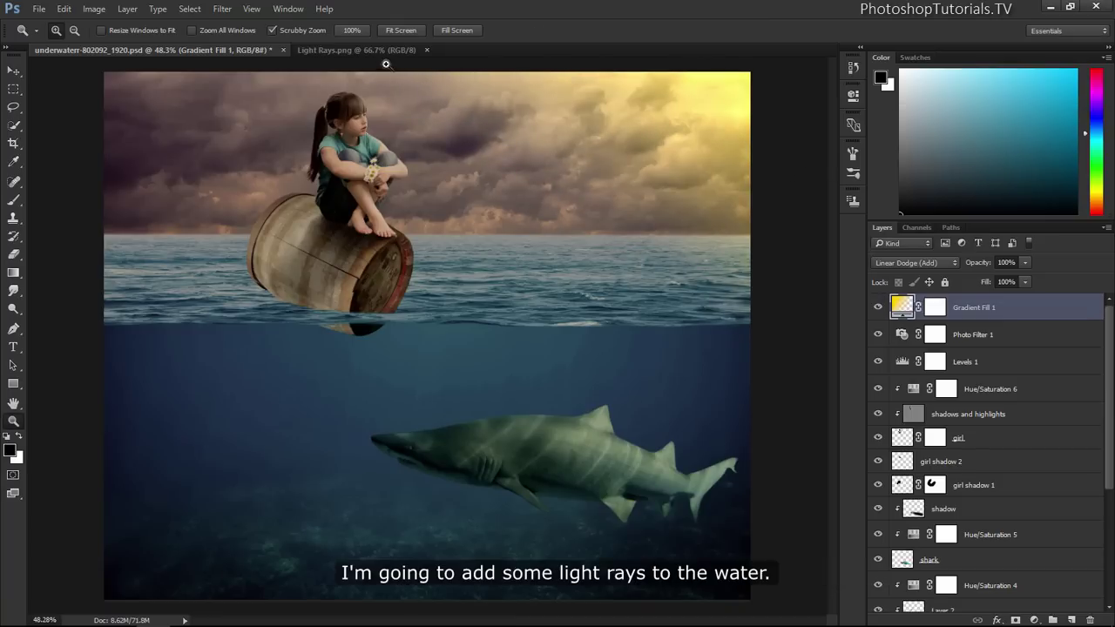
Move the Light Rays.png image into the composite and place it over the water
left_click(378, 48)
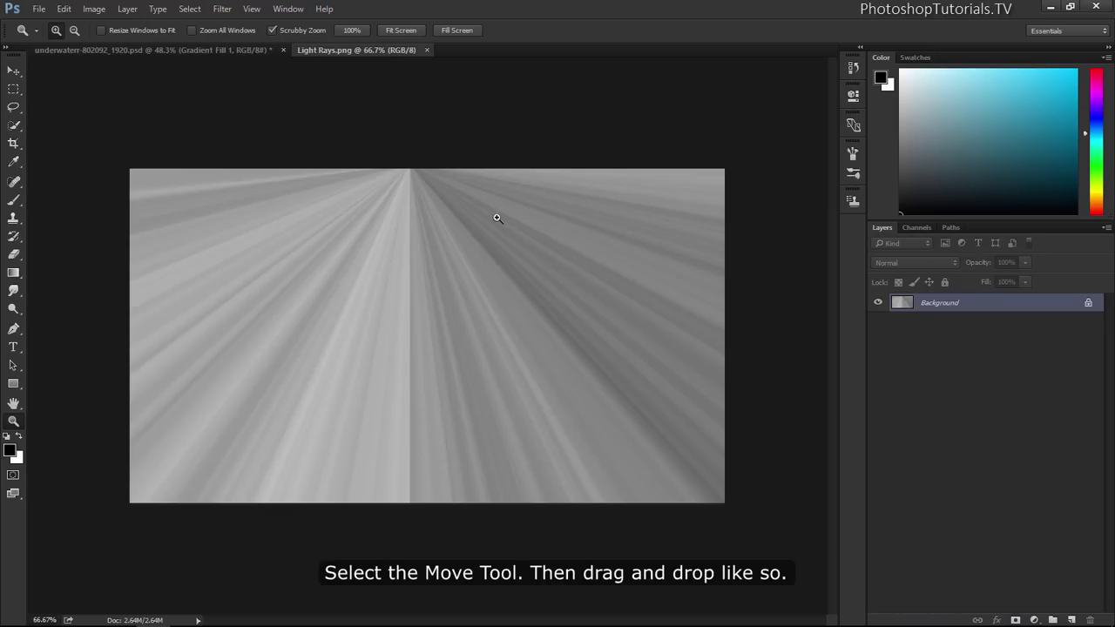
key("v")
mouse_move(393, 220)
left_mouse_down()
mouse_move(223, 50)
mouse_move(505, 237)
left_mouse_up()
mouse_move(587, 357)
left_mouse_down()
mouse_move(540, 383)
mouse_move(546, 371)
left_mouse_up()
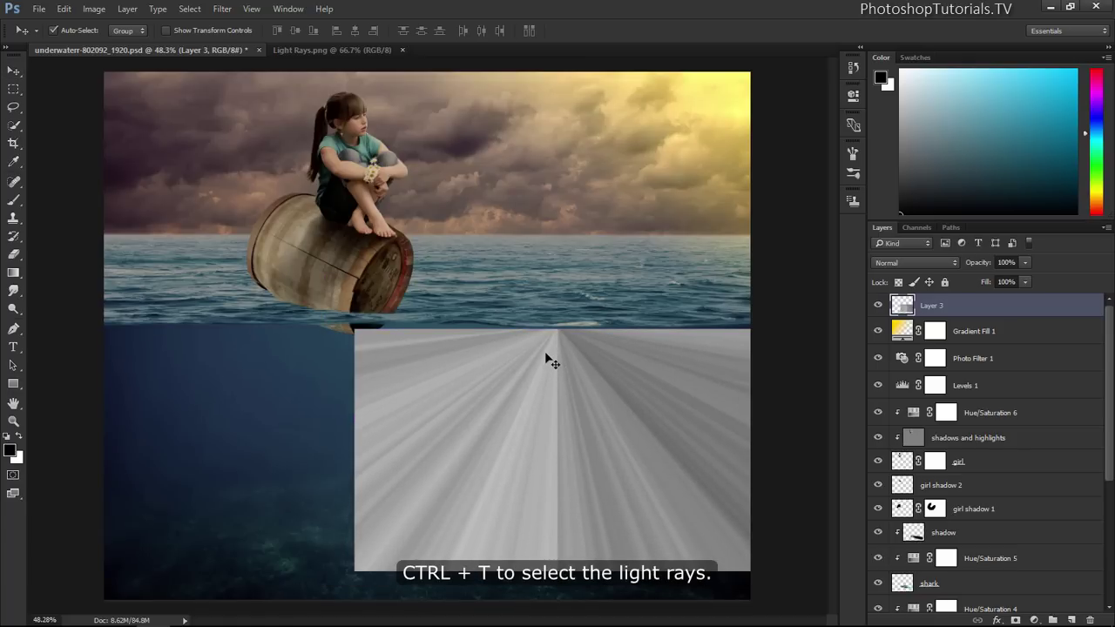
Rotate the light rays about 29° clockwise and blend them as Soft Light
key("ctrl+t")
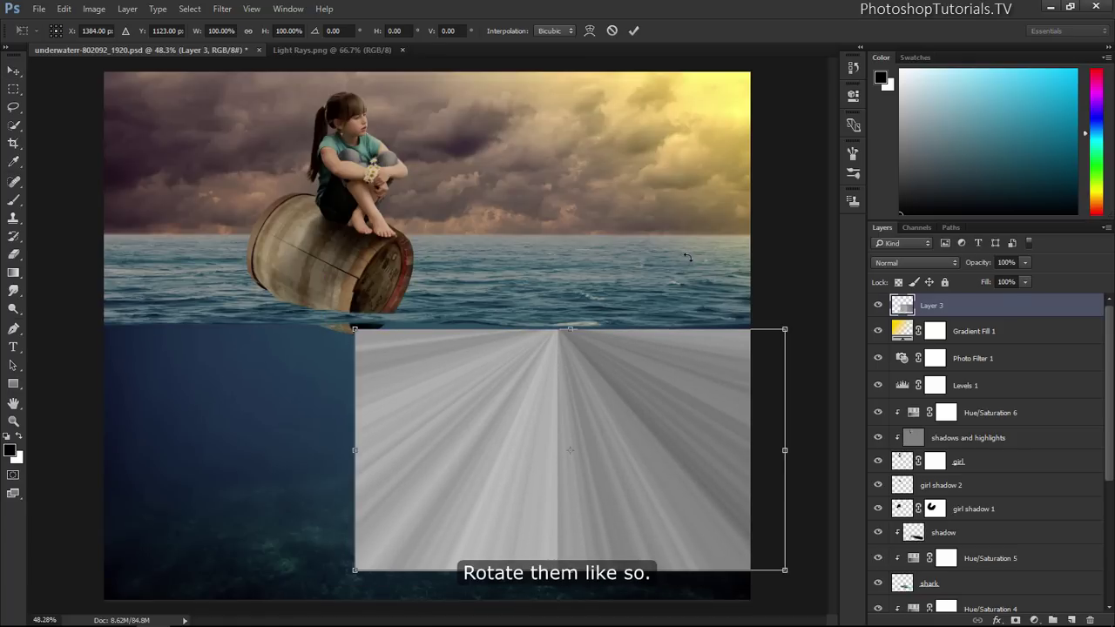
left_click_drag(686, 256, 764, 352)
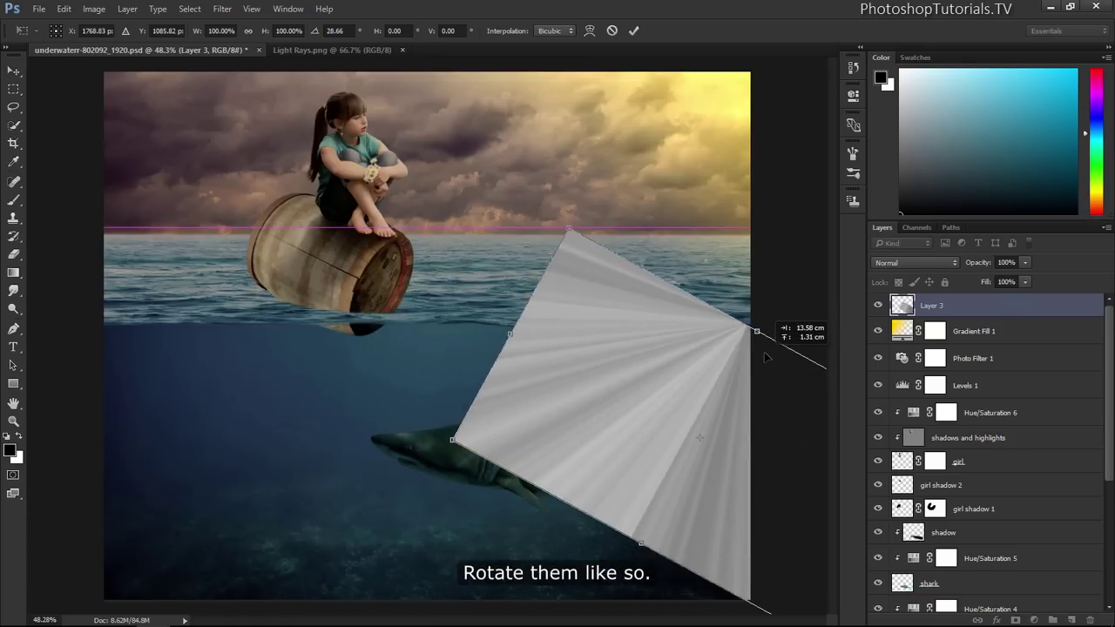
left_click_drag(764, 352, 763, 357)
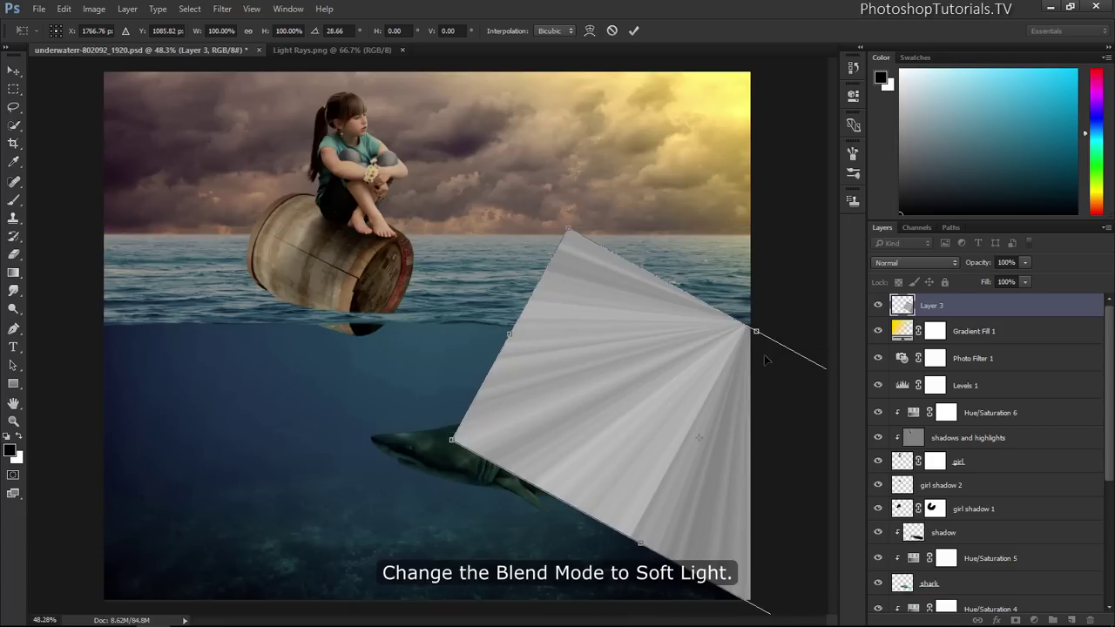
left_click(914, 262)
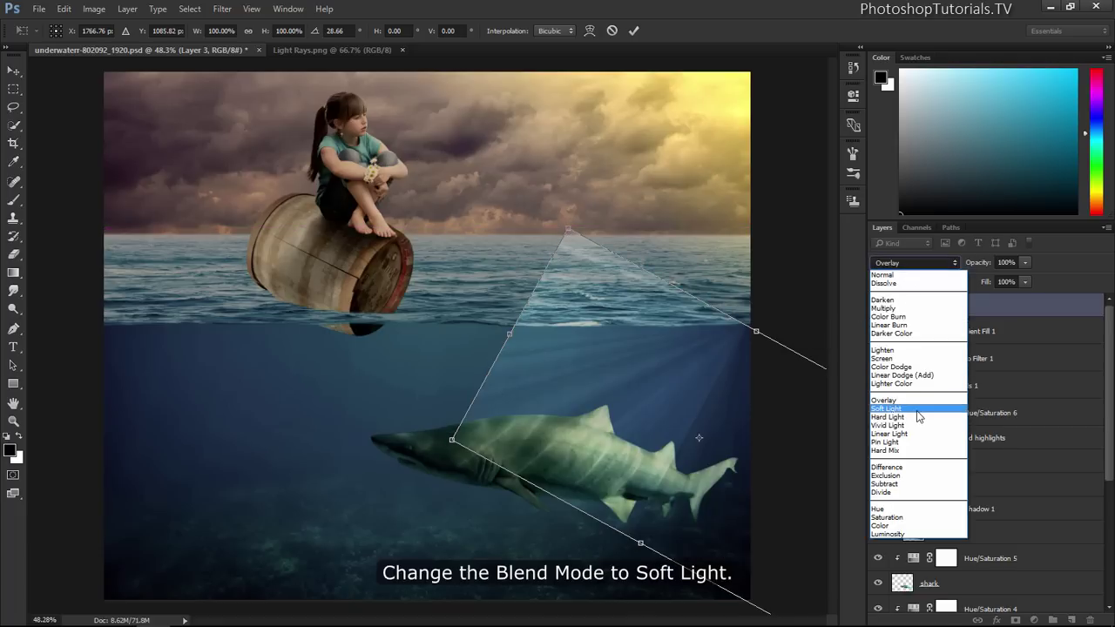
left_click(916, 411)
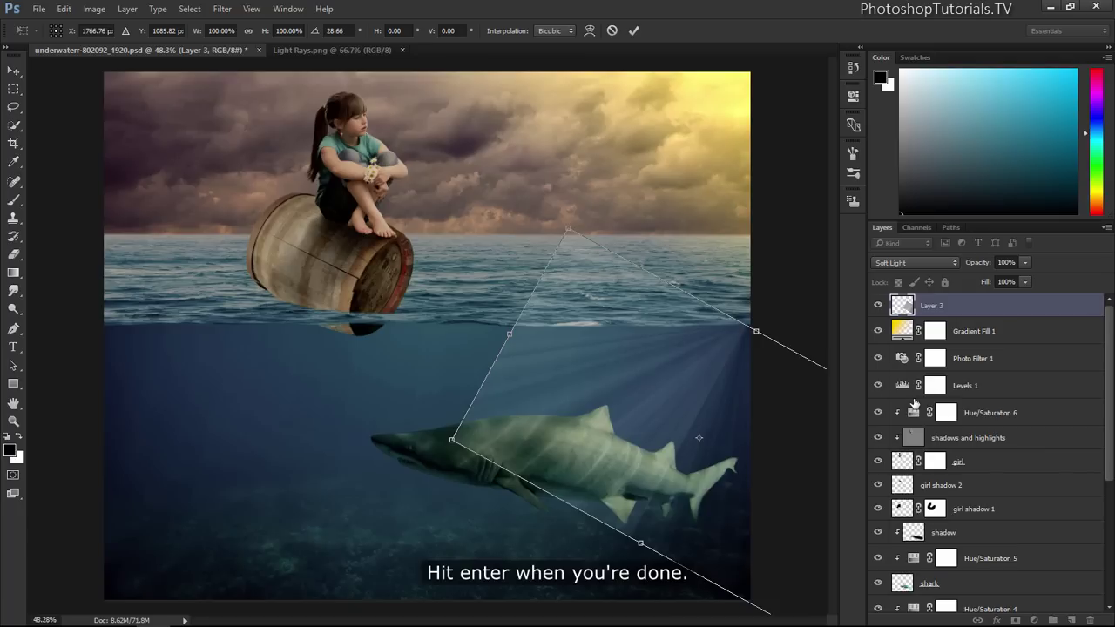
Add a layer mask to the light rays and paint out their left part with a 600 brush
key("Return")
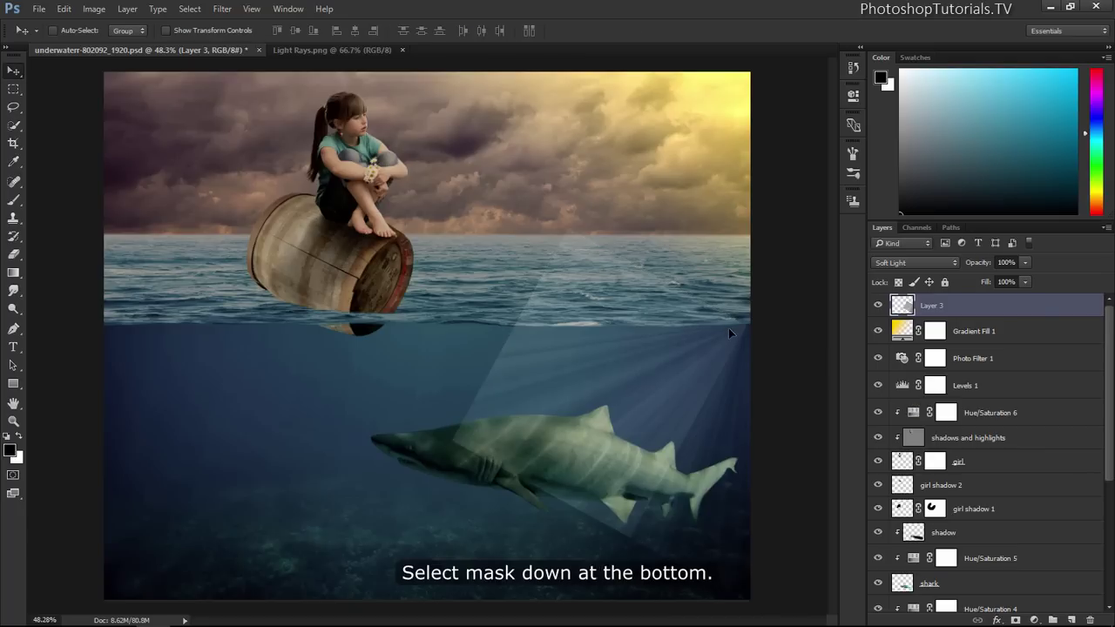
left_click(1014, 619)
key("b")
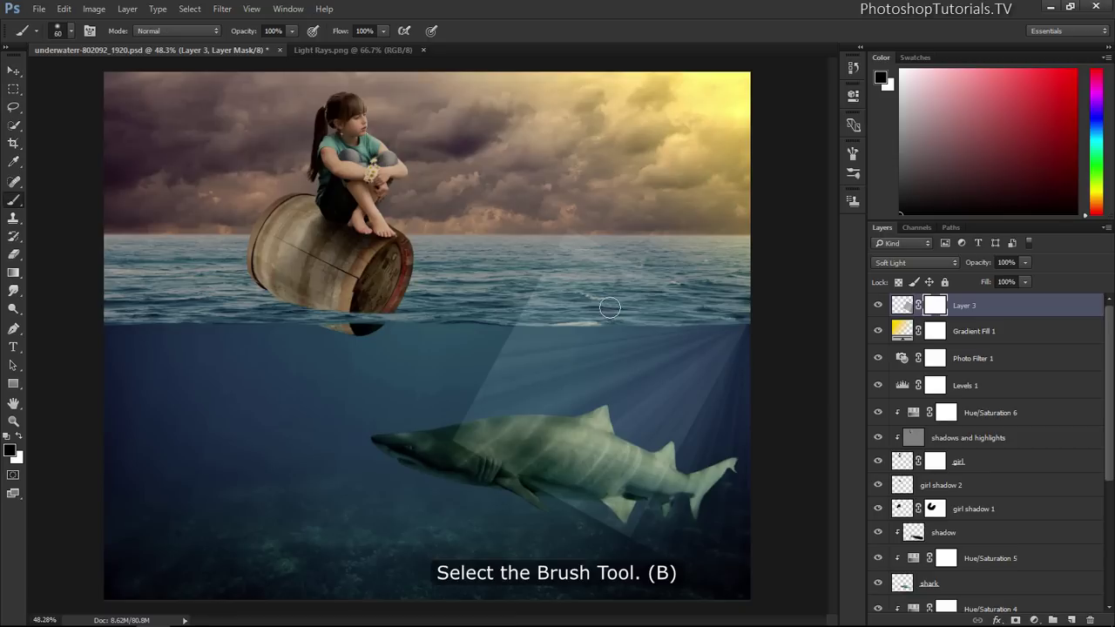
key("bracketright")
key("bracketright")
key("bracketright")
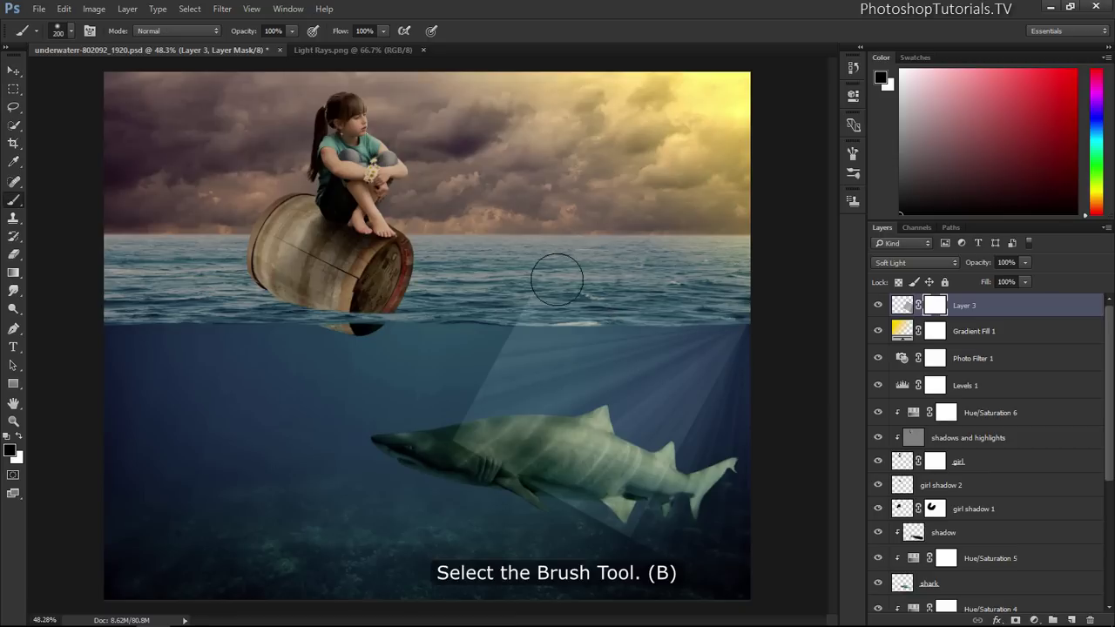
key("bracketright")
key("bracketright")
left_click_drag(436, 323, 407, 366)
key("bracketright")
key("bracketright")
key("bracketright")
left_click_drag(448, 278, 607, 605)
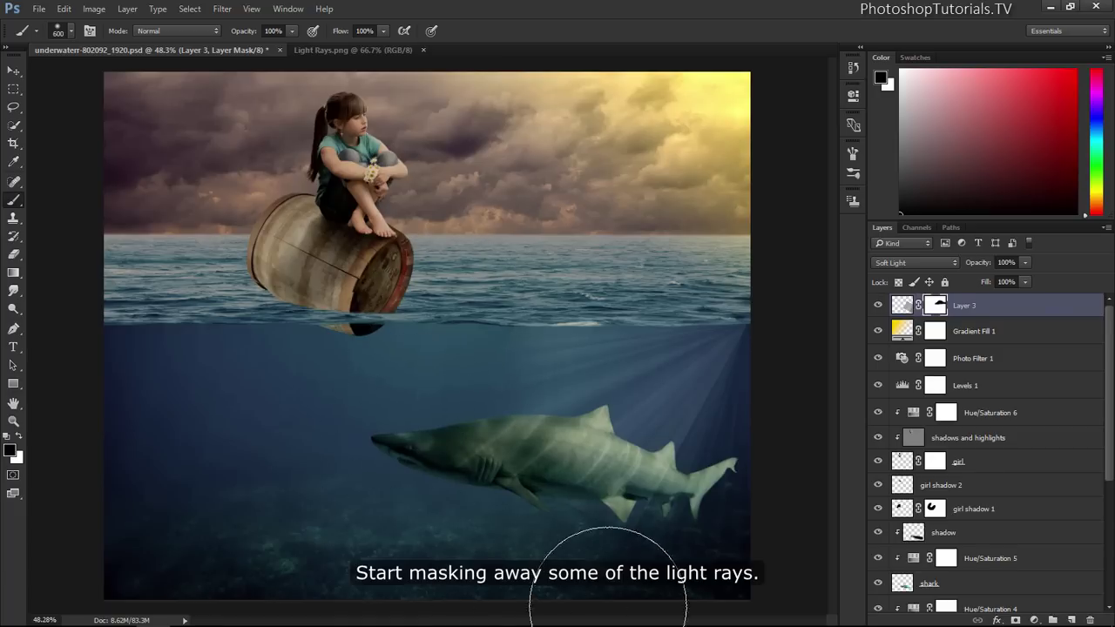
Stretch the light rays to about 140% width with a tilt, and lower opacity to 45%
key("ctrl+t")
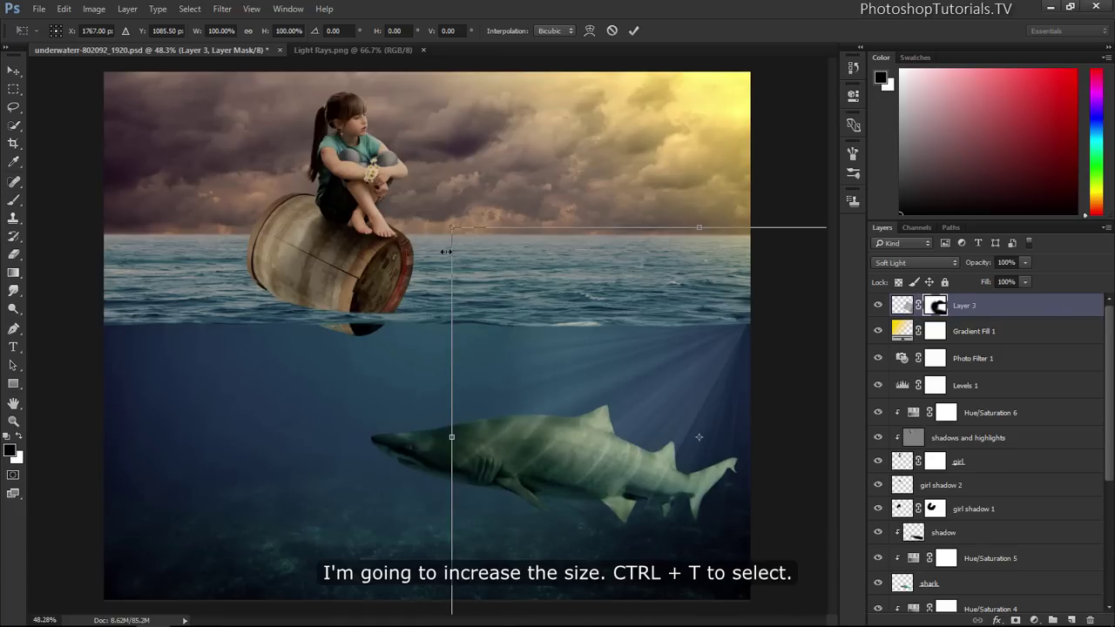
mouse_move(449, 228)
left_mouse_down()
mouse_move(373, 231)
mouse_move(301, 259)
mouse_move(362, 262)
mouse_move(666, 453)
mouse_move(301, 418)
mouse_move(296, 370)
mouse_move(644, 403)
left_mouse_up()
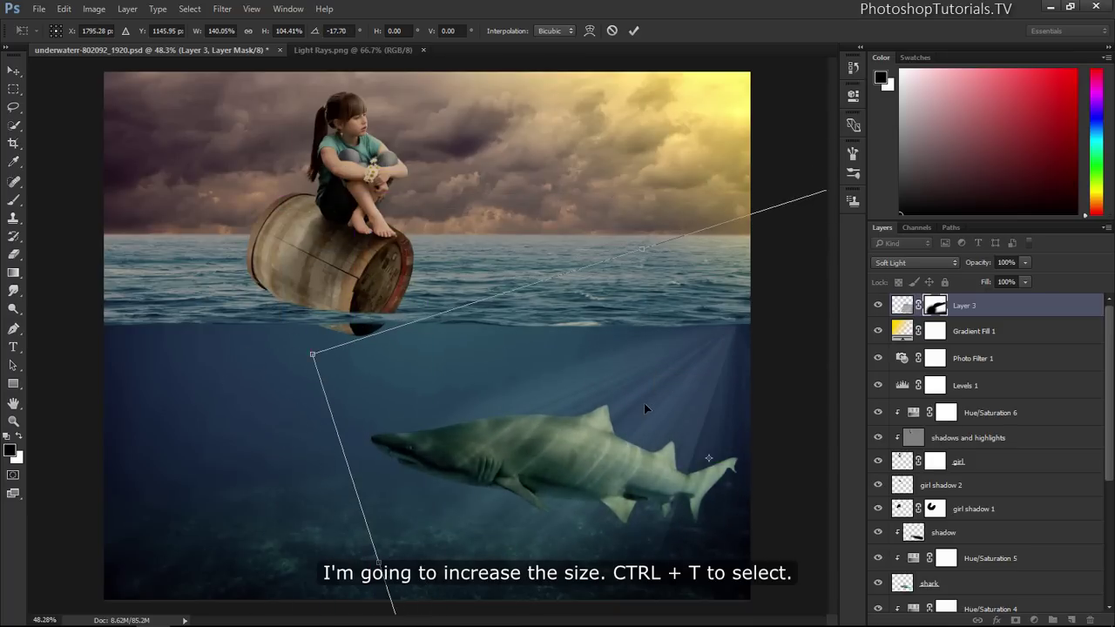
key("Return")
key("b")
mouse_move(980, 264)
left_mouse_down()
mouse_move(930, 265)
mouse_move(953, 267)
left_mouse_up()
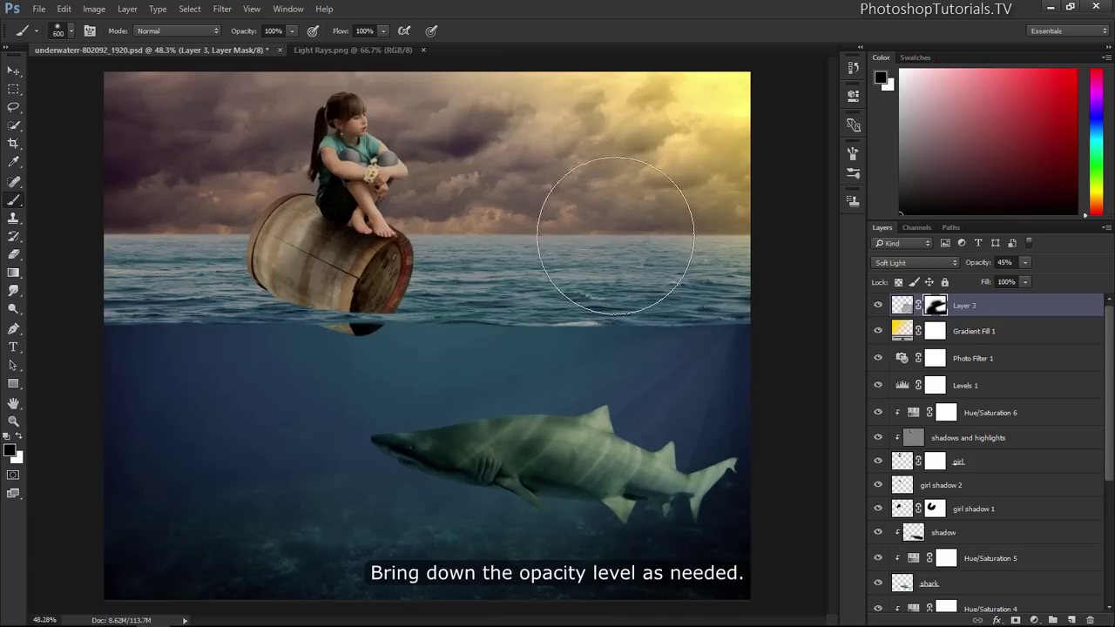